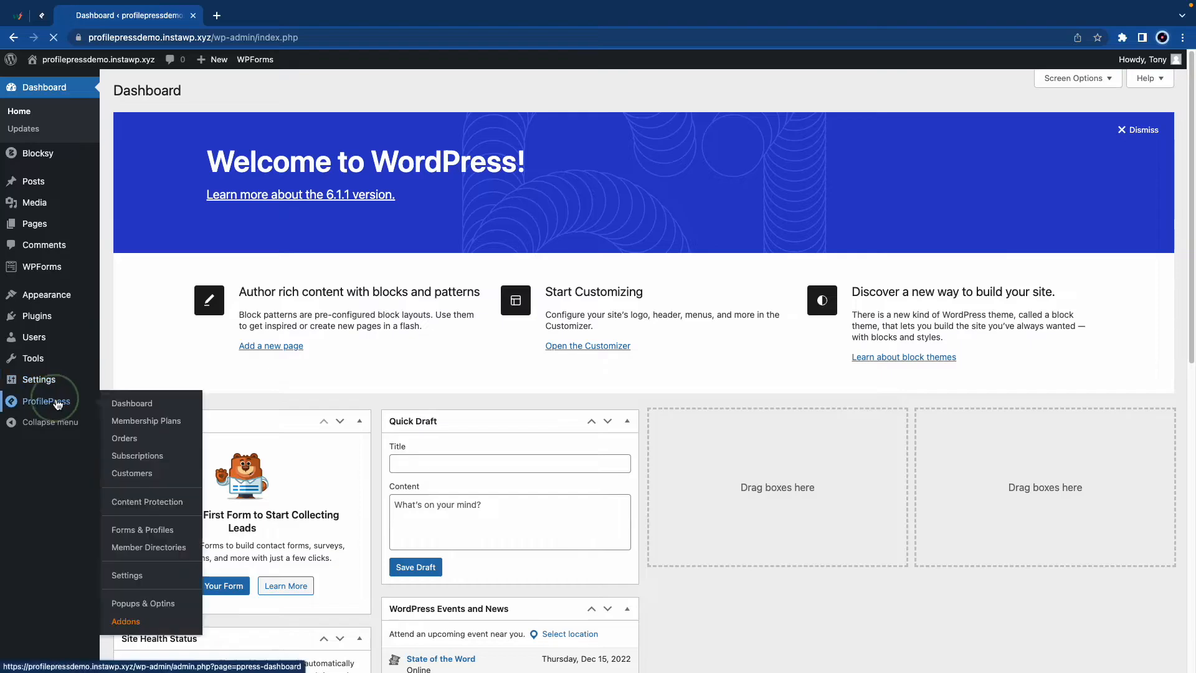
Review the ProfilePress dashboard's setup cards and reports, and open the settings for creating the required pages.
{"action": "left_click", "coordinate": [61, 401]}
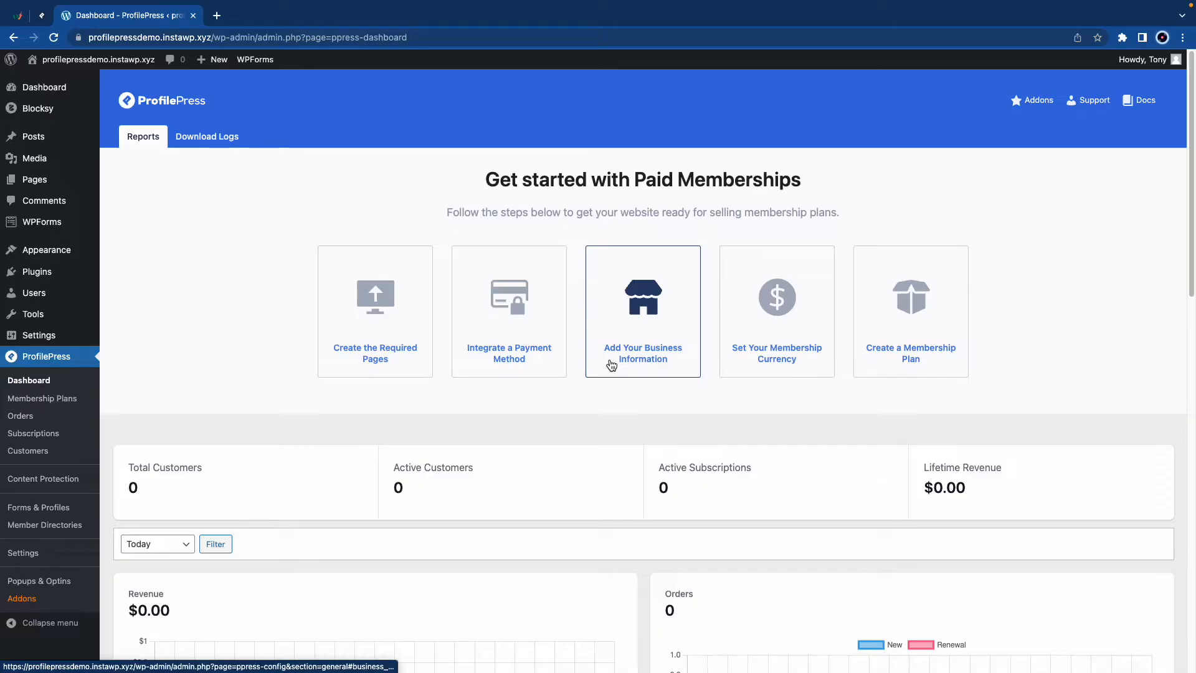
{"action": "scroll", "coordinate": [611, 365], "scroll_direction": "down", "scroll_amount": 6}
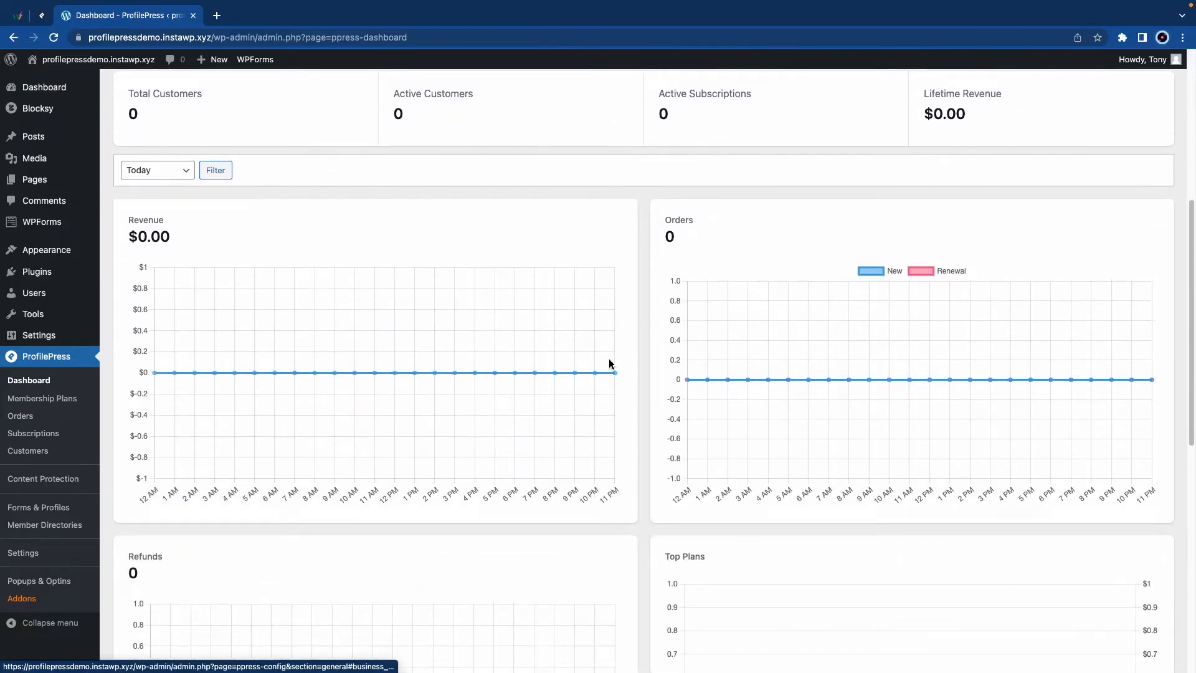
{"action": "scroll", "coordinate": [611, 364], "scroll_direction": "down", "scroll_amount": 7}
{"action": "scroll", "coordinate": [610, 364], "scroll_direction": "up", "scroll_amount": 8}
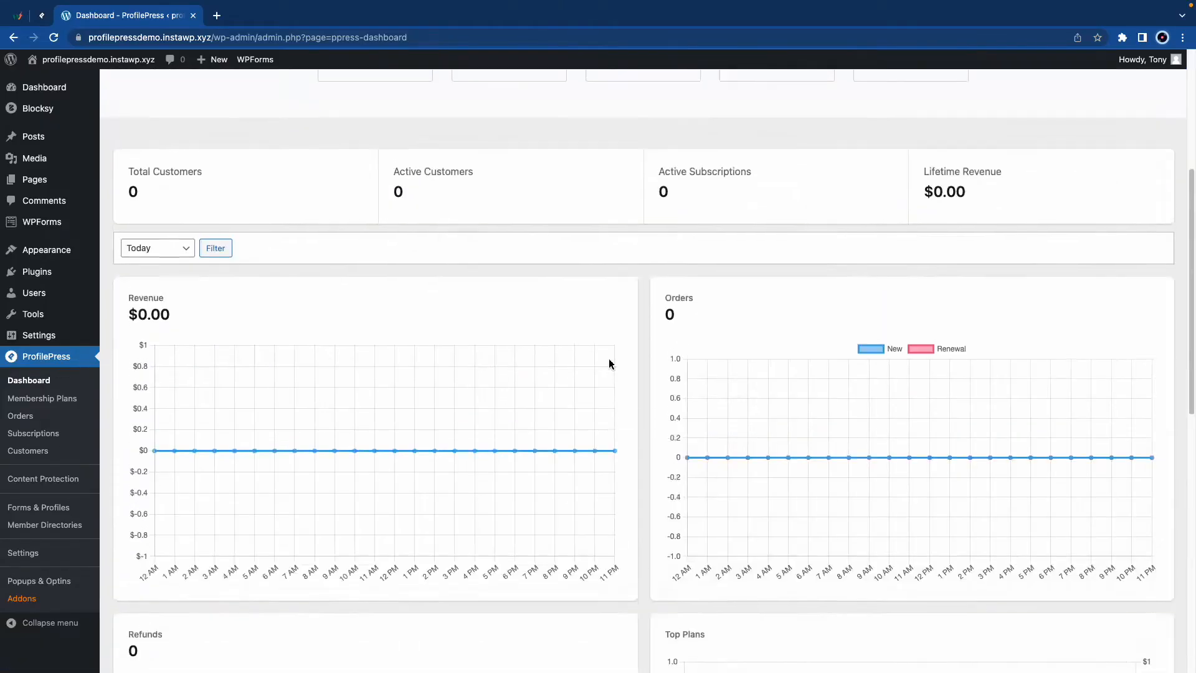
{"action": "scroll", "coordinate": [609, 363], "scroll_direction": "up", "scroll_amount": 5}
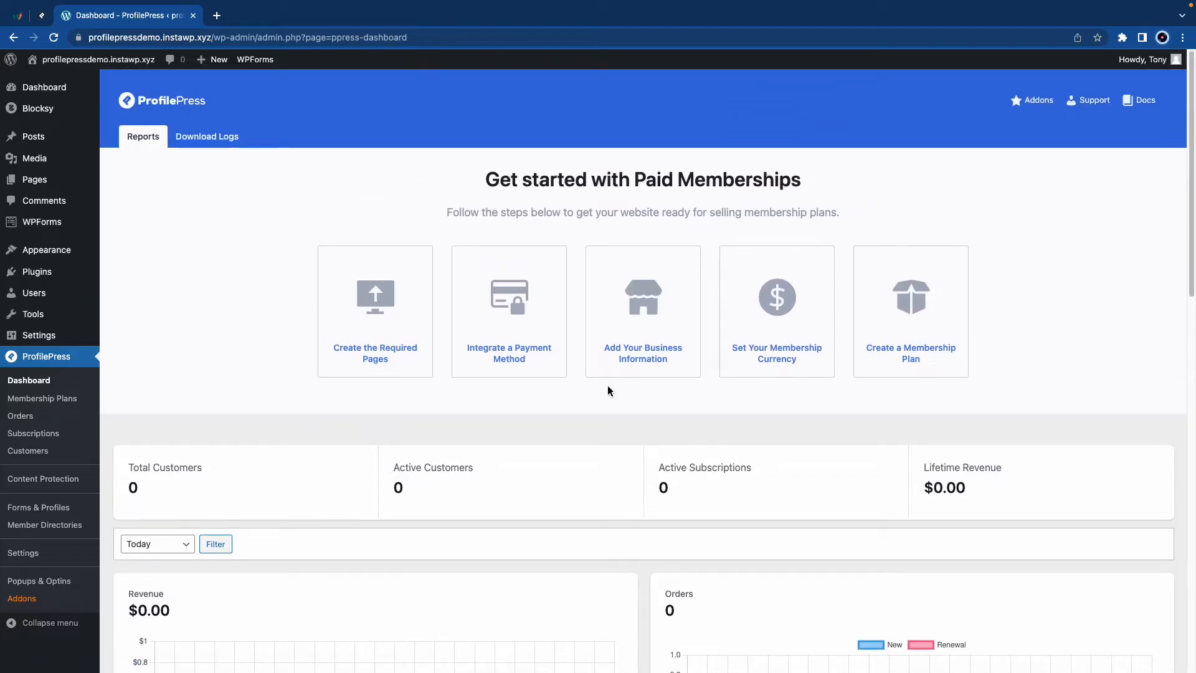
{"action": "left_click", "coordinate": [378, 354]}
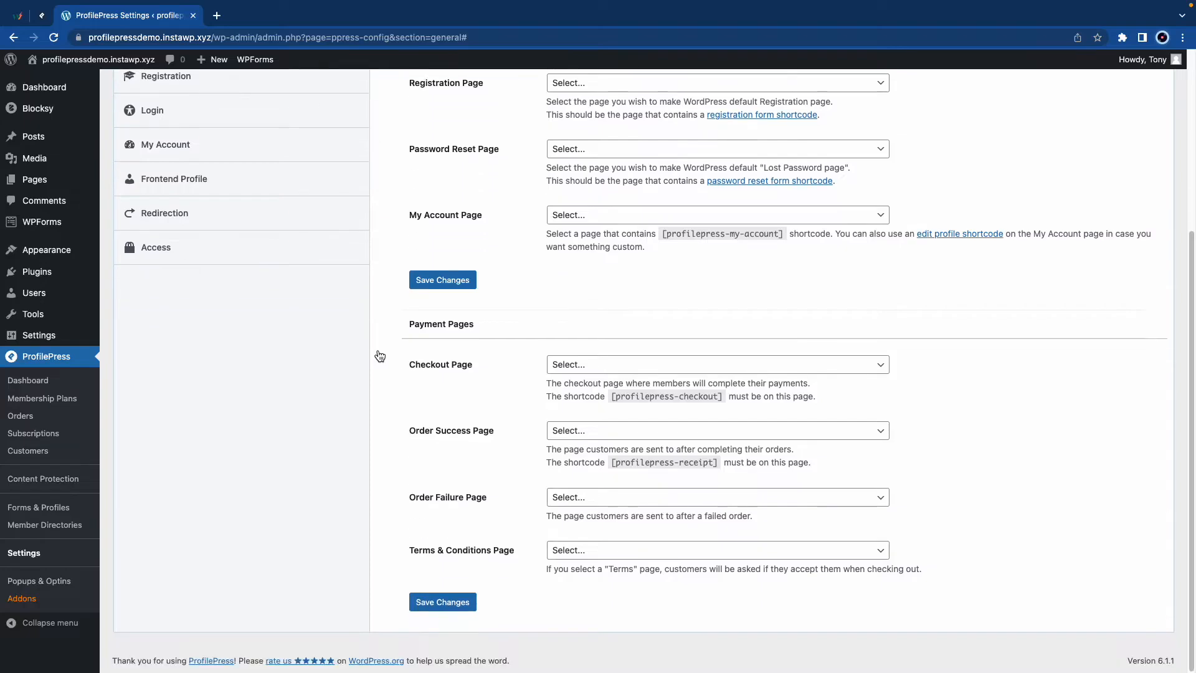
{"action": "scroll", "coordinate": [379, 355], "scroll_direction": "up", "scroll_amount": 4}
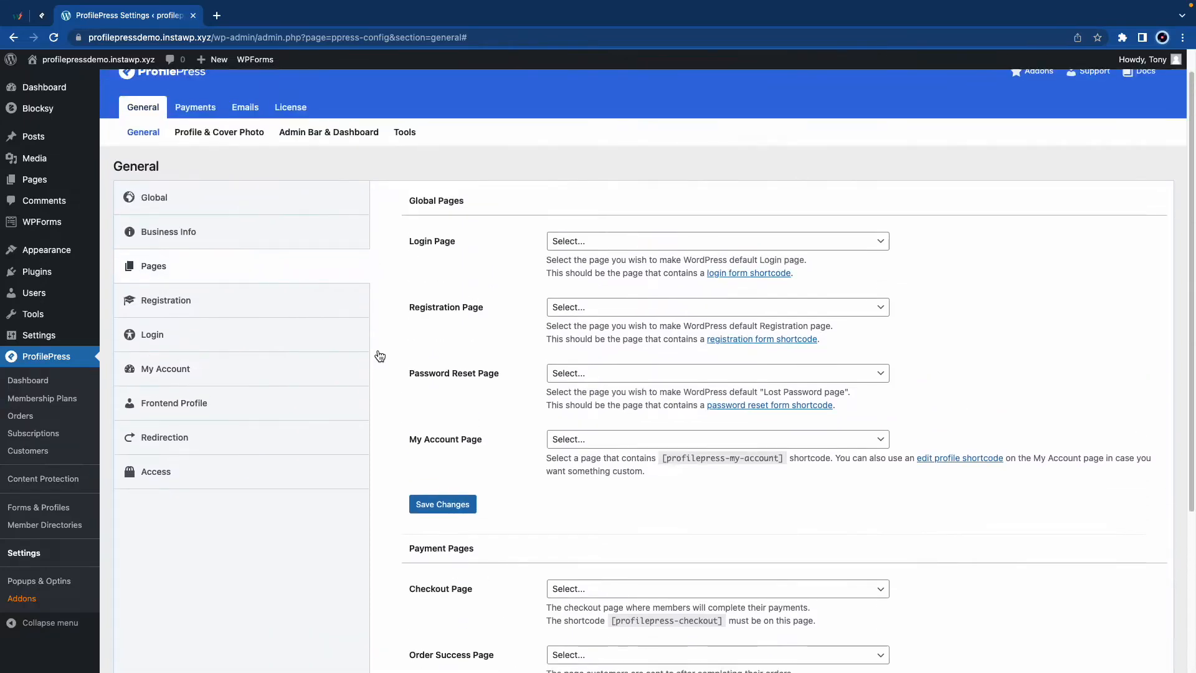
Check the pages available for the Login Page setting, and open the login form shortcode link in a new browser tab.
{"action": "left_click", "coordinate": [633, 245]}
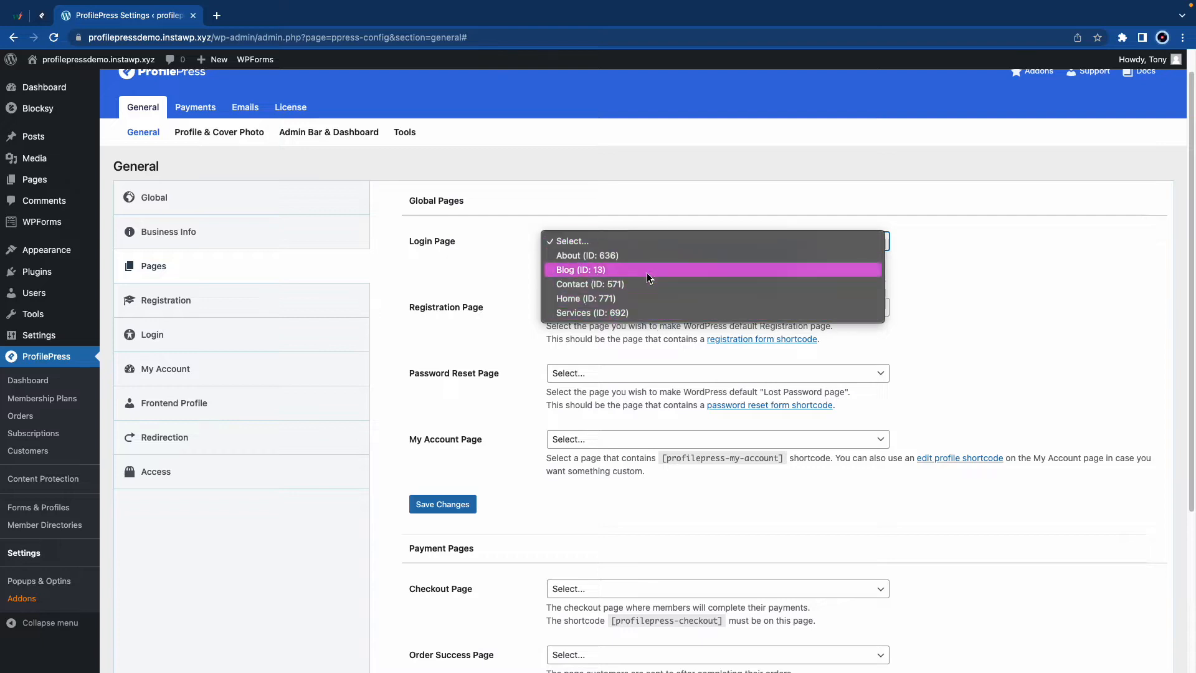
{"action": "left_click", "coordinate": [504, 270]}
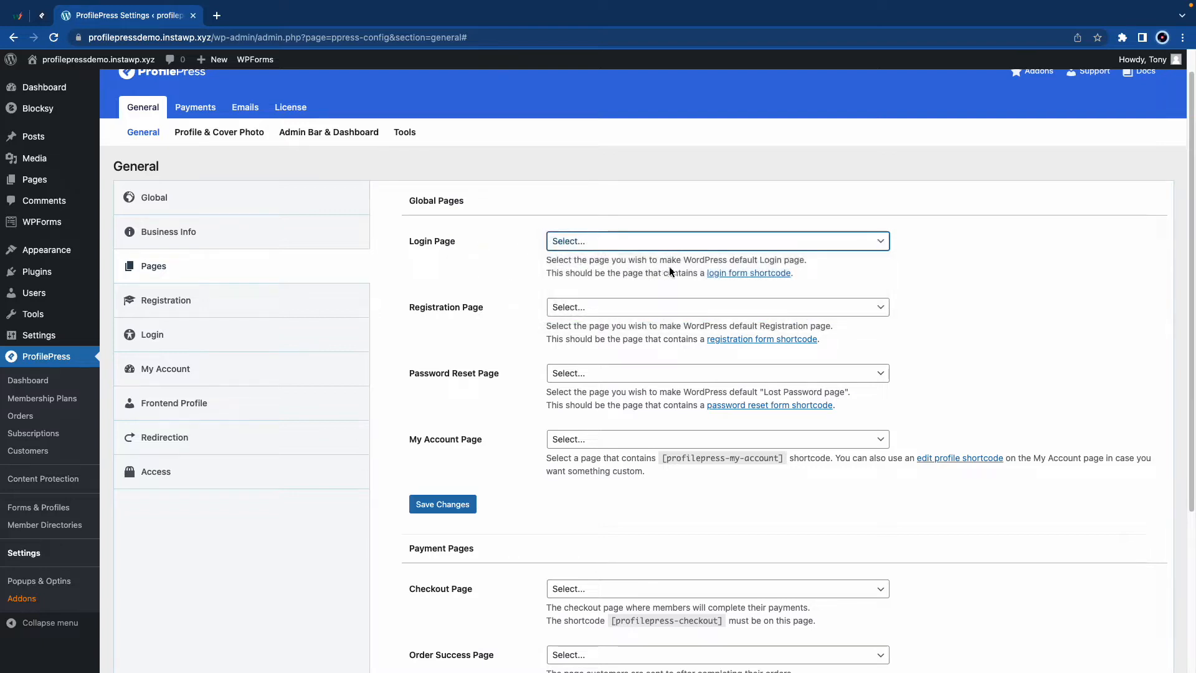
{"action": "right_click", "coordinate": [738, 276]}
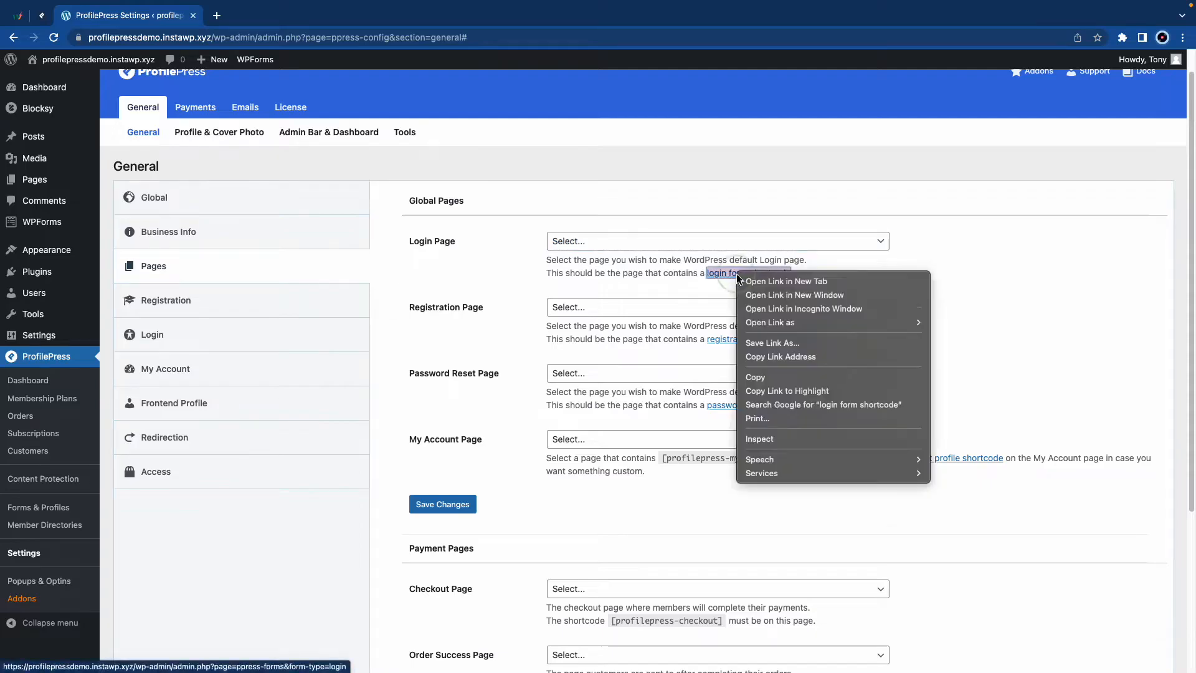
{"action": "left_click", "coordinate": [747, 282]}
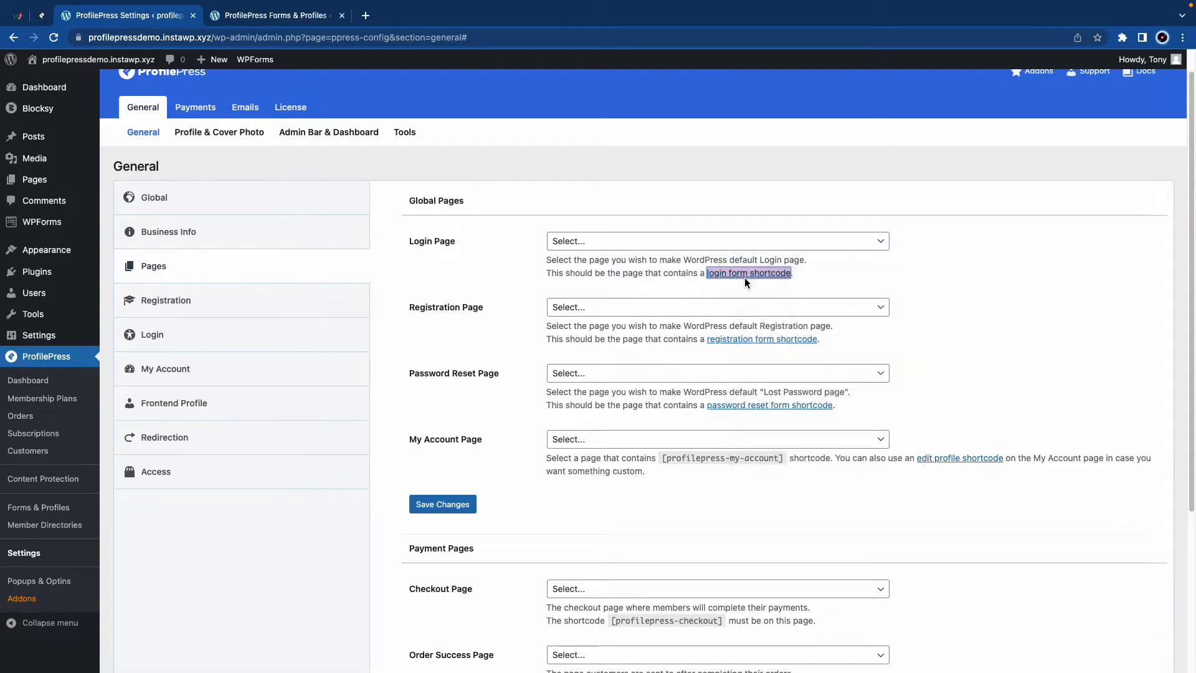
{"action": "left_click", "coordinate": [314, 20]}
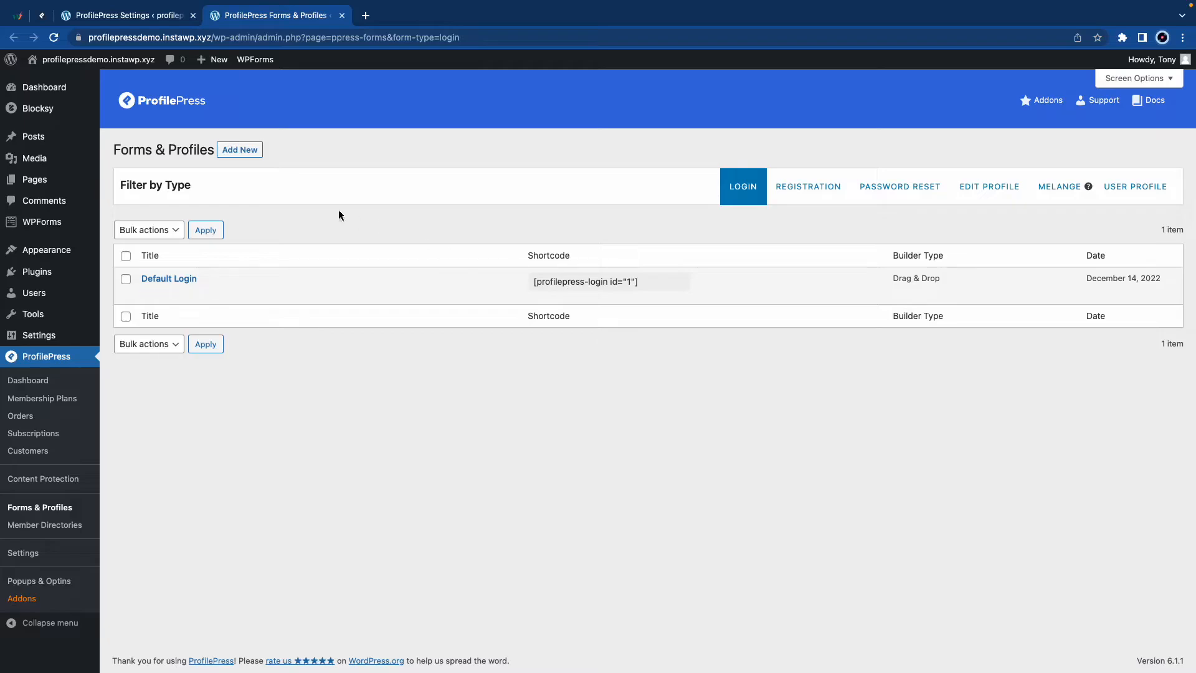
Start a new form with the Drag & Drop Builder and choose Login as the form type.
{"action": "left_click", "coordinate": [256, 155]}
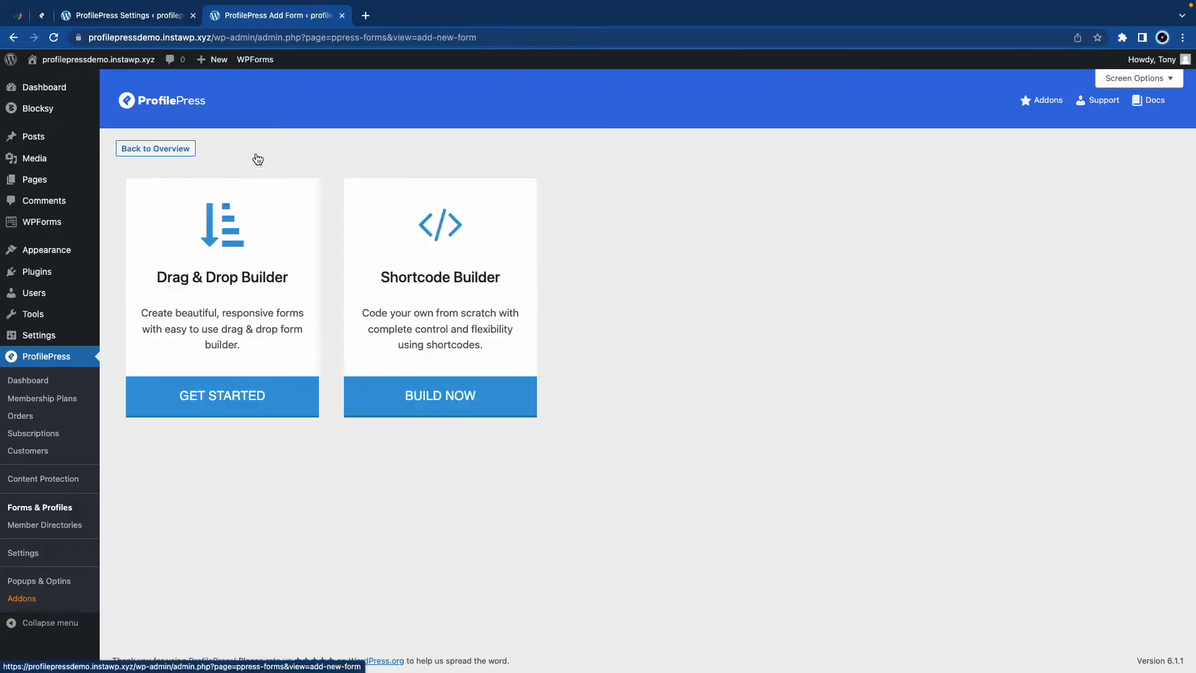
{"action": "left_click", "coordinate": [242, 252]}
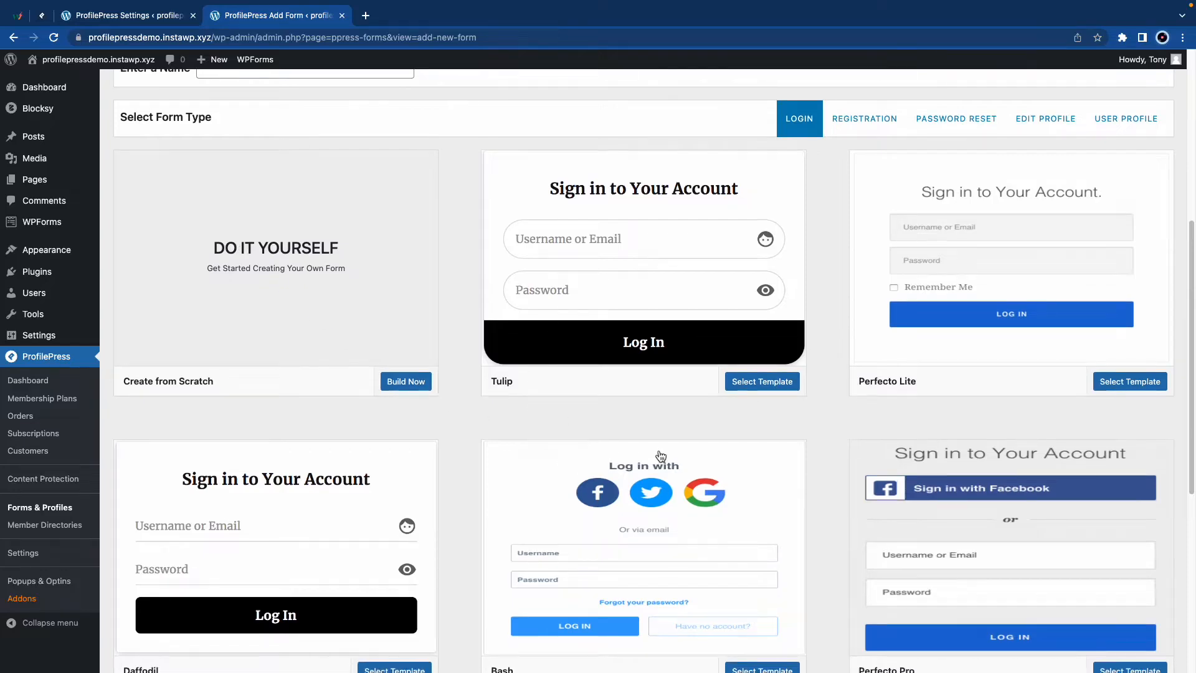
{"action": "left_click", "coordinate": [841, 125]}
{"action": "left_click", "coordinate": [799, 129]}
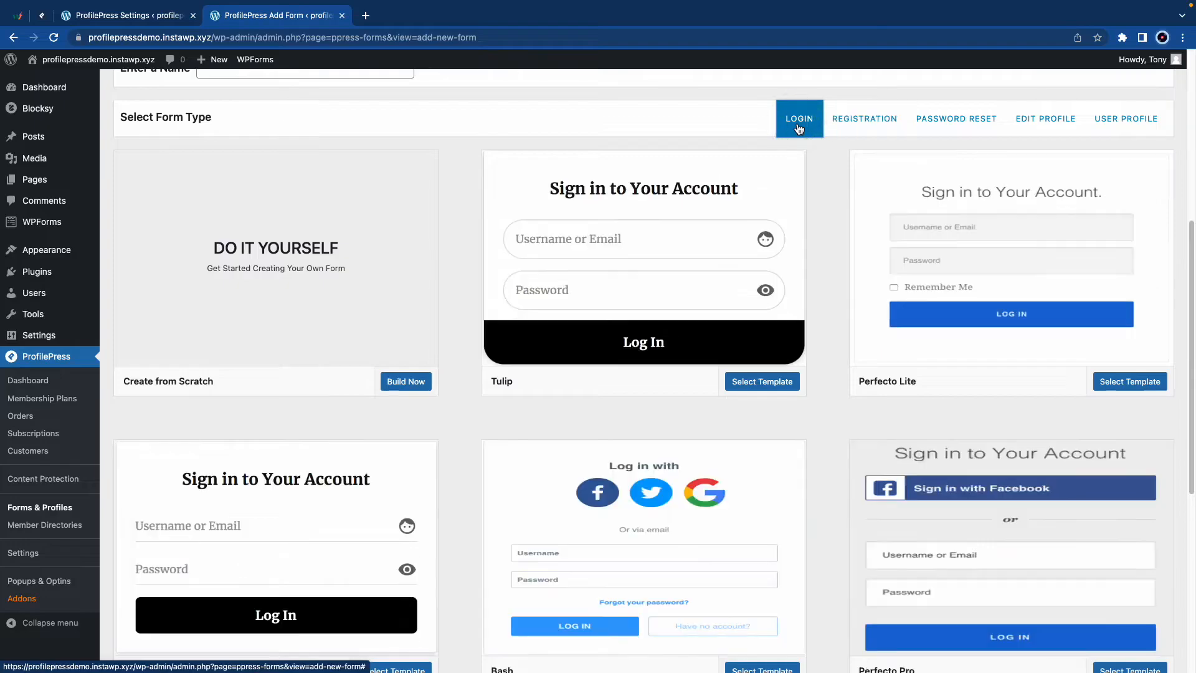
Name the new form Login and create it from the Bash template.
{"action": "scroll", "coordinate": [624, 374], "scroll_direction": "down", "scroll_amount": 3}
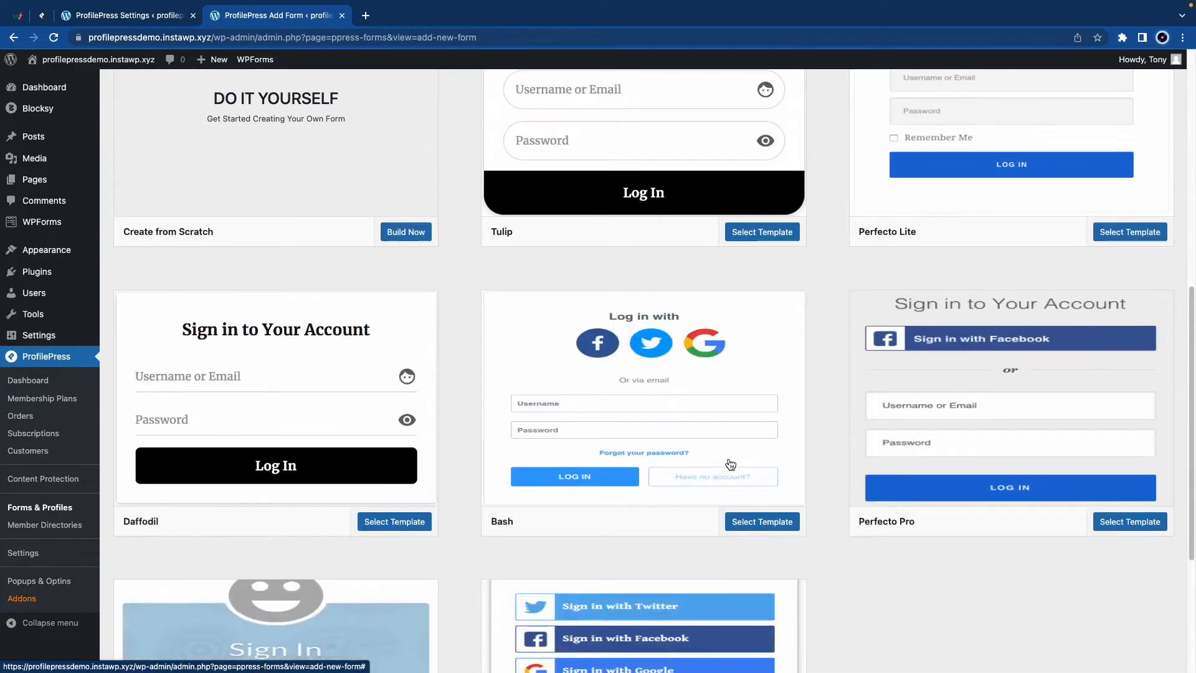
{"action": "scroll", "coordinate": [577, 208], "scroll_direction": "up", "scroll_amount": 10}
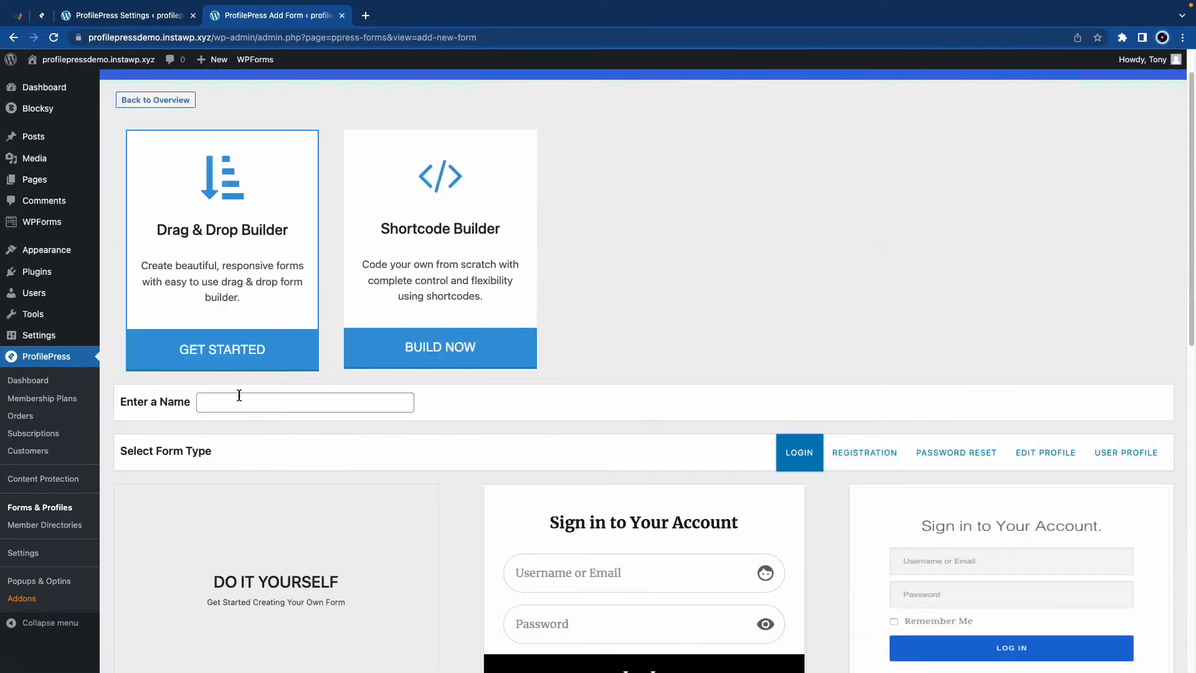
{"action": "left_click", "coordinate": [238, 397]}
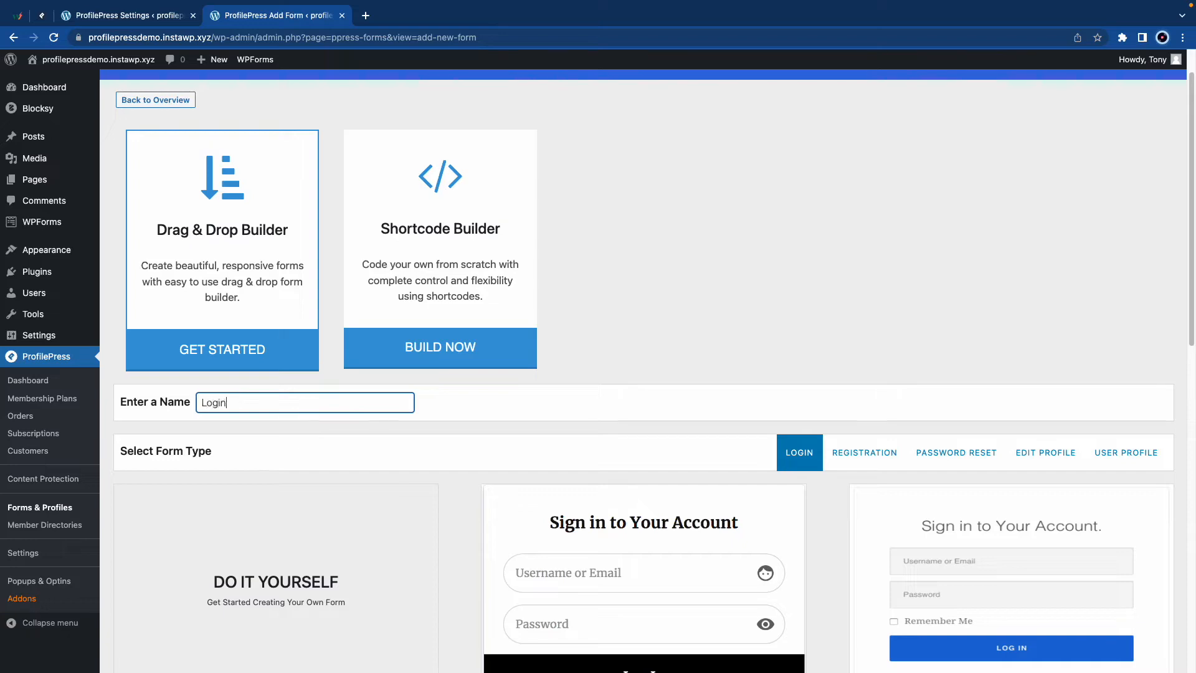
{"action": "scroll", "coordinate": [524, 422], "scroll_direction": "down", "scroll_amount": 10}
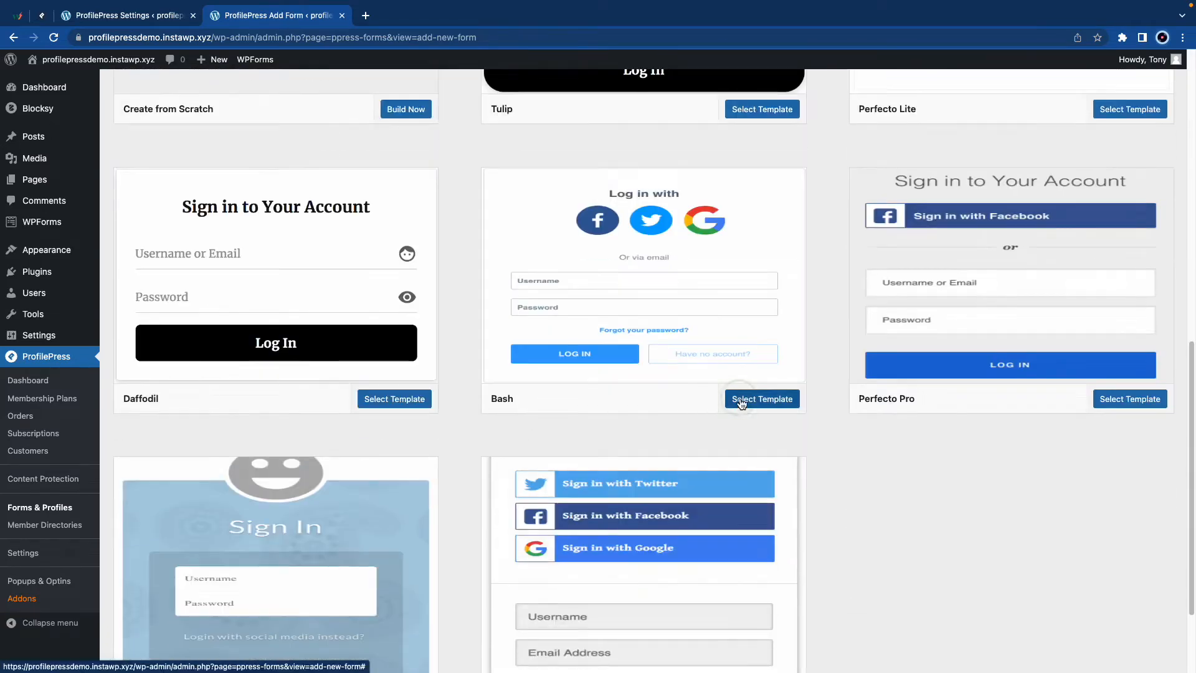
{"action": "left_click", "coordinate": [742, 402]}
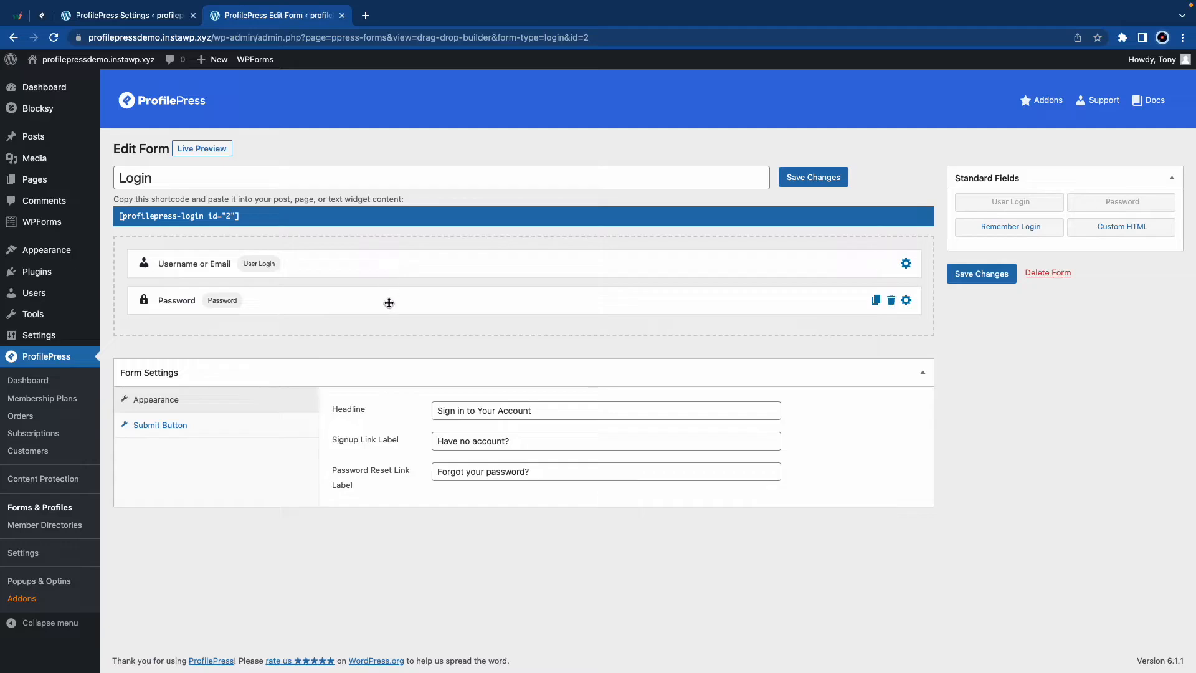
Add a Remember Login field below the Password field in the login form.
{"action": "mouse_move", "coordinate": [392, 301]}
{"action": "left_mouse_down"}
{"action": "mouse_move", "coordinate": [390, 256]}
{"action": "mouse_move", "coordinate": [391, 322]}
{"action": "left_mouse_up"}
{"action": "left_click_drag", "start_coordinate": [1010, 226], "coordinate": [355, 344]}
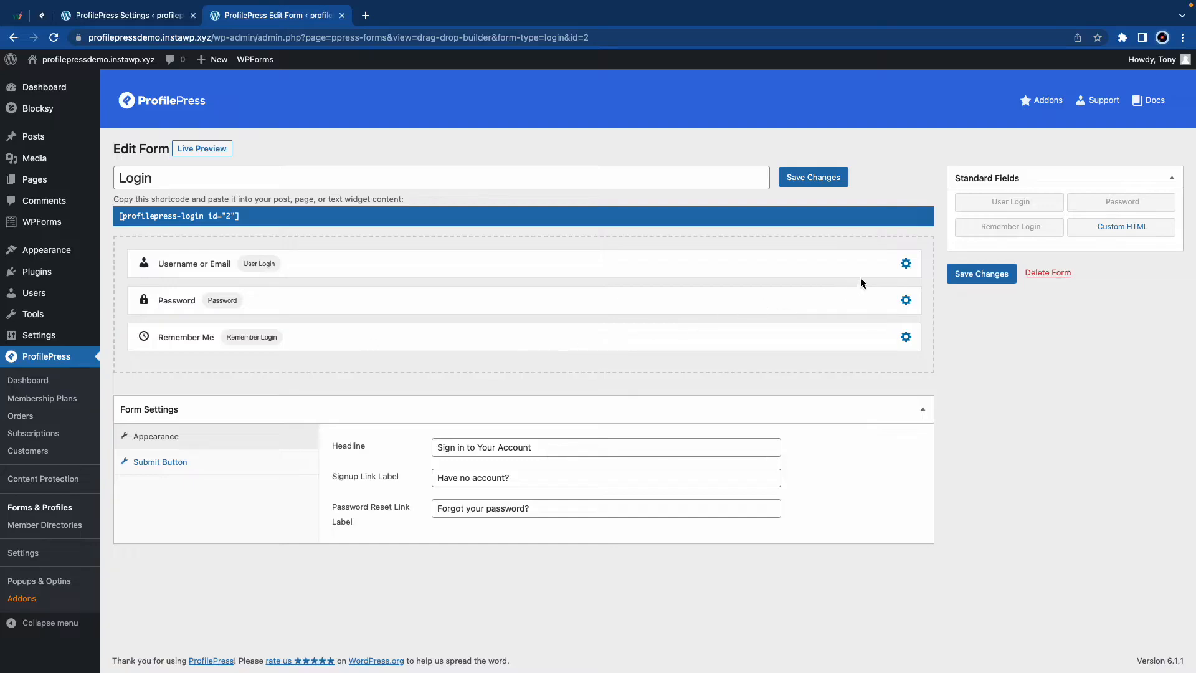
Examine the general and style settings of the Username or Email field, leaving them unedited.
{"action": "left_click", "coordinate": [906, 263]}
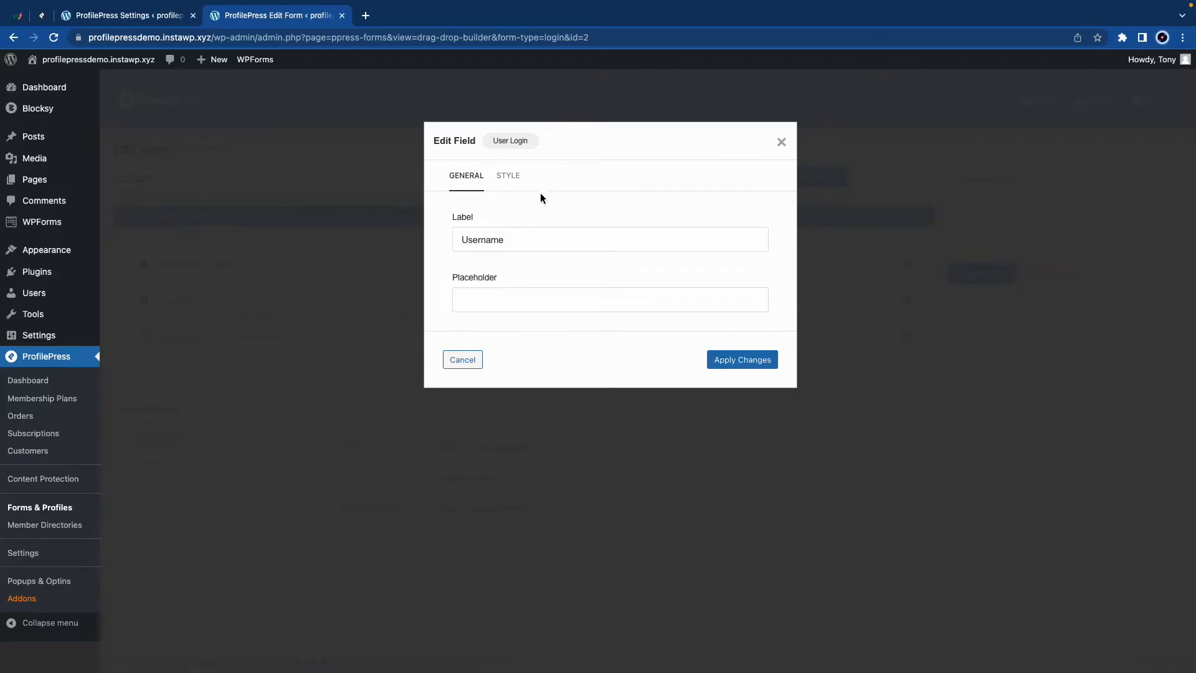
{"action": "left_click", "coordinate": [513, 180]}
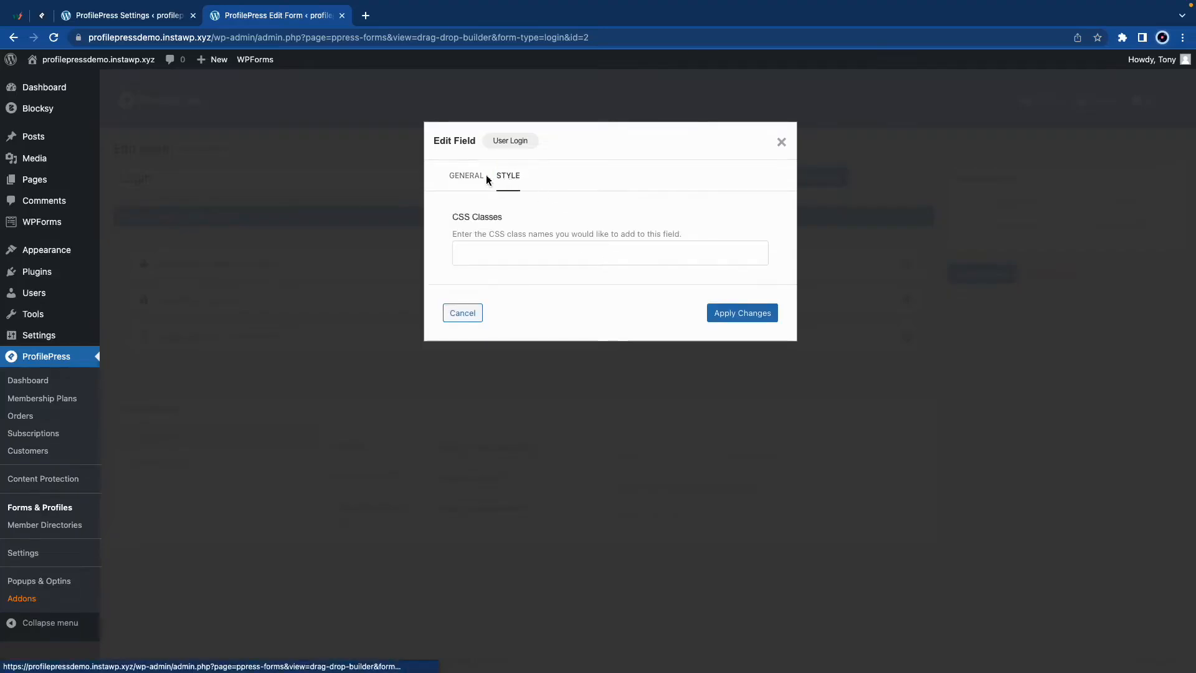
{"action": "left_click", "coordinate": [782, 143]}
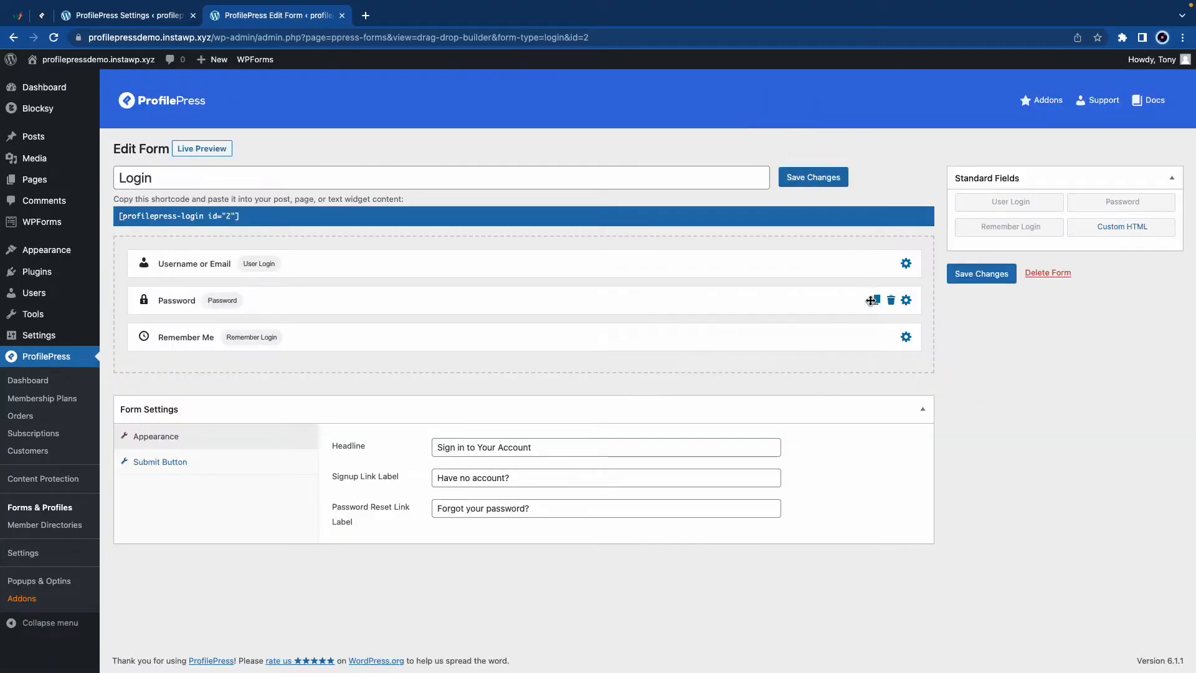
Delete the Remember Me field from the login form.
{"action": "left_click", "coordinate": [891, 341]}
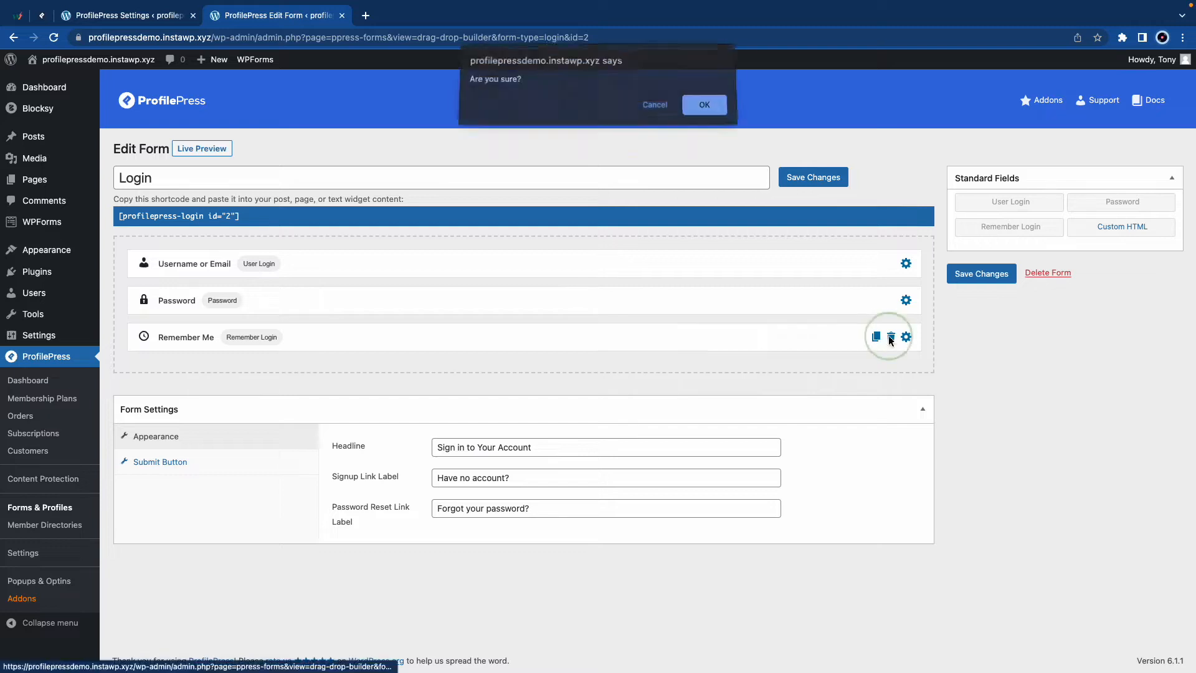
{"action": "left_click", "coordinate": [701, 105]}
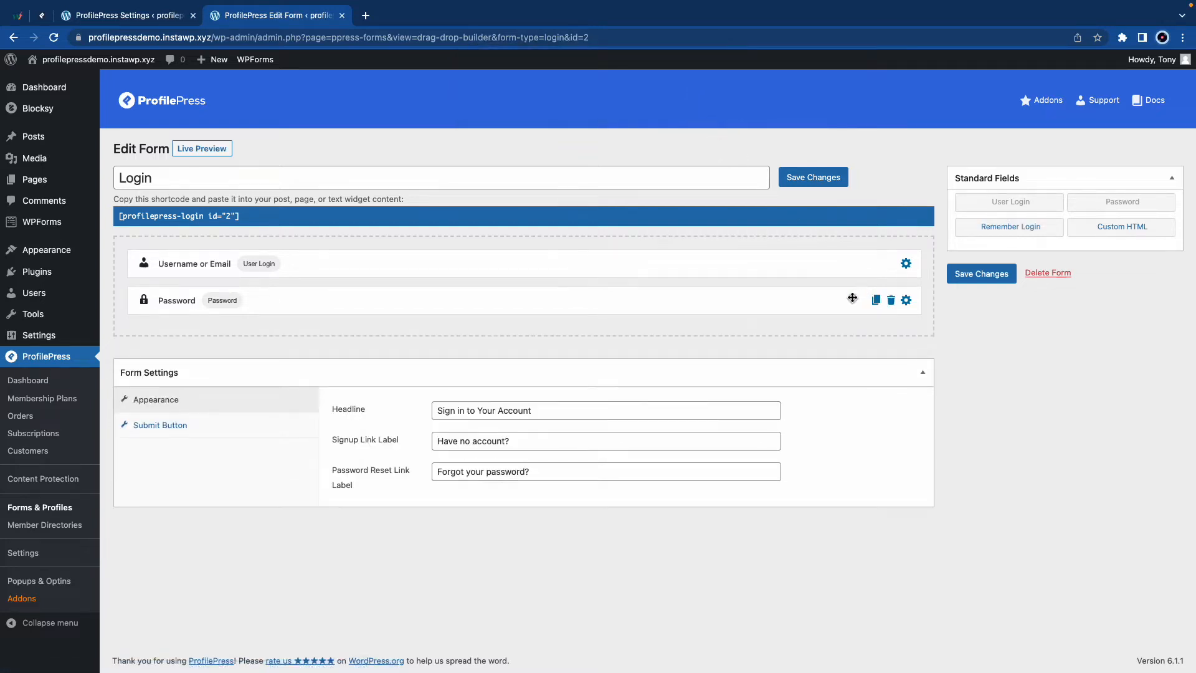
Duplicate the Password field and delete one of the two copies.
{"action": "left_click", "coordinate": [877, 303]}
{"action": "left_click", "coordinate": [891, 301]}
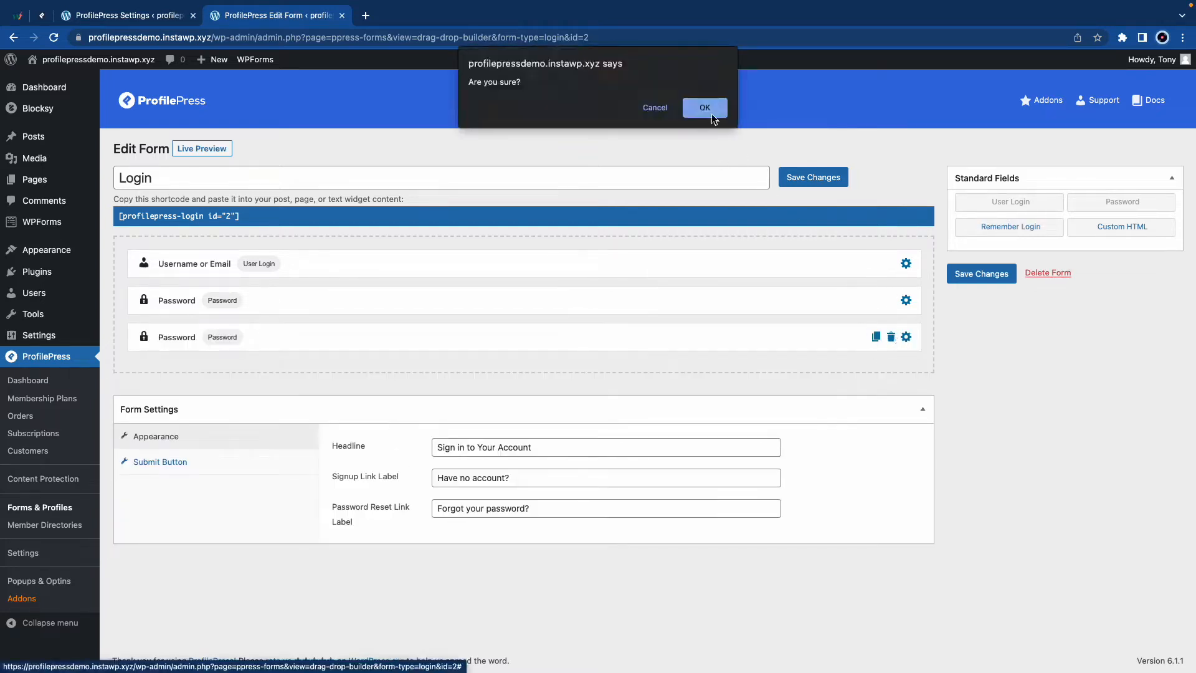
{"action": "left_click", "coordinate": [702, 105]}
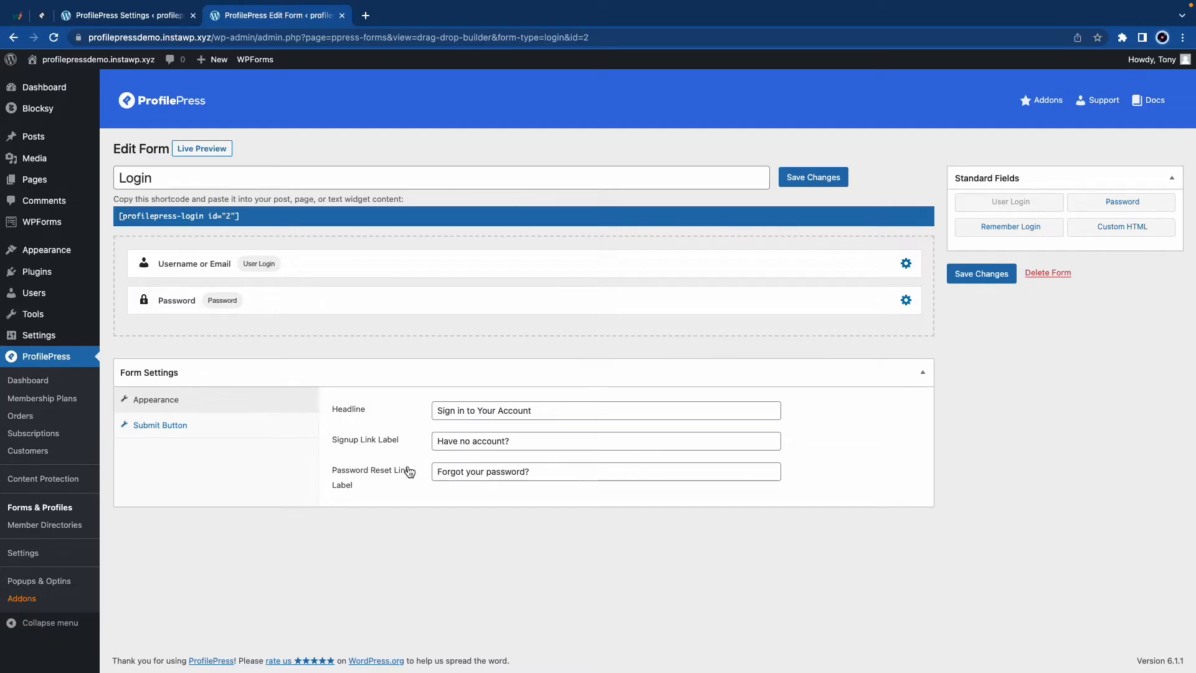
Check the form's Submit Button settings and save the login form.
{"action": "left_click", "coordinate": [163, 427]}
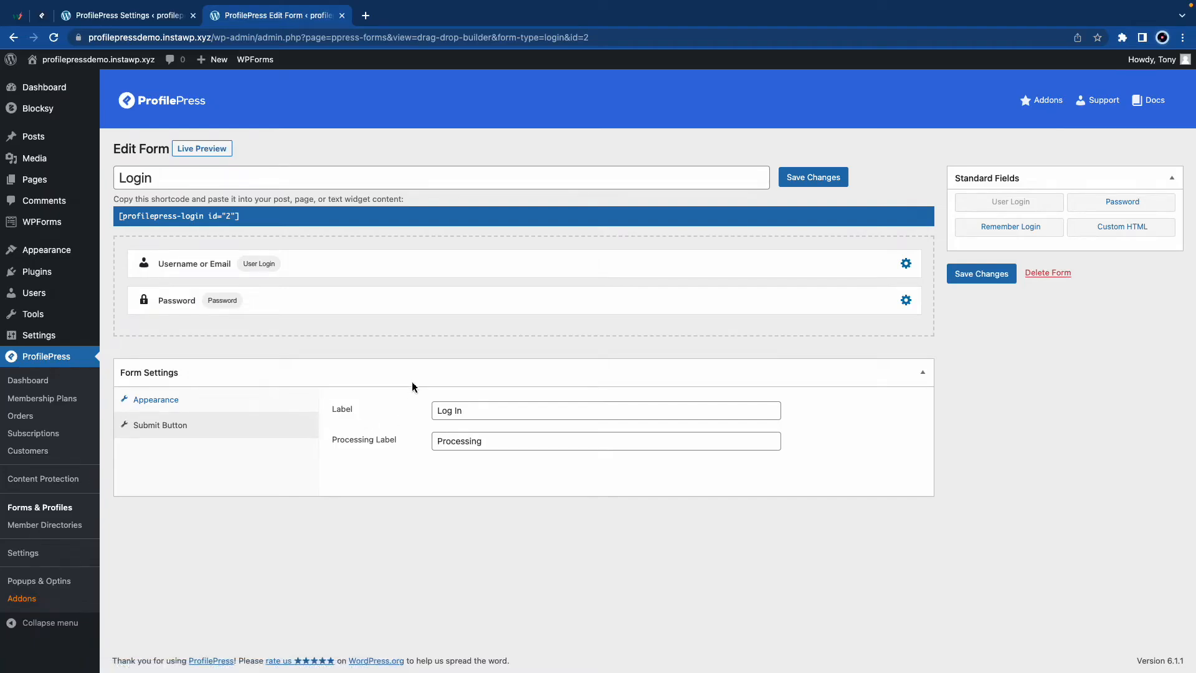
{"action": "left_click", "coordinate": [813, 178]}
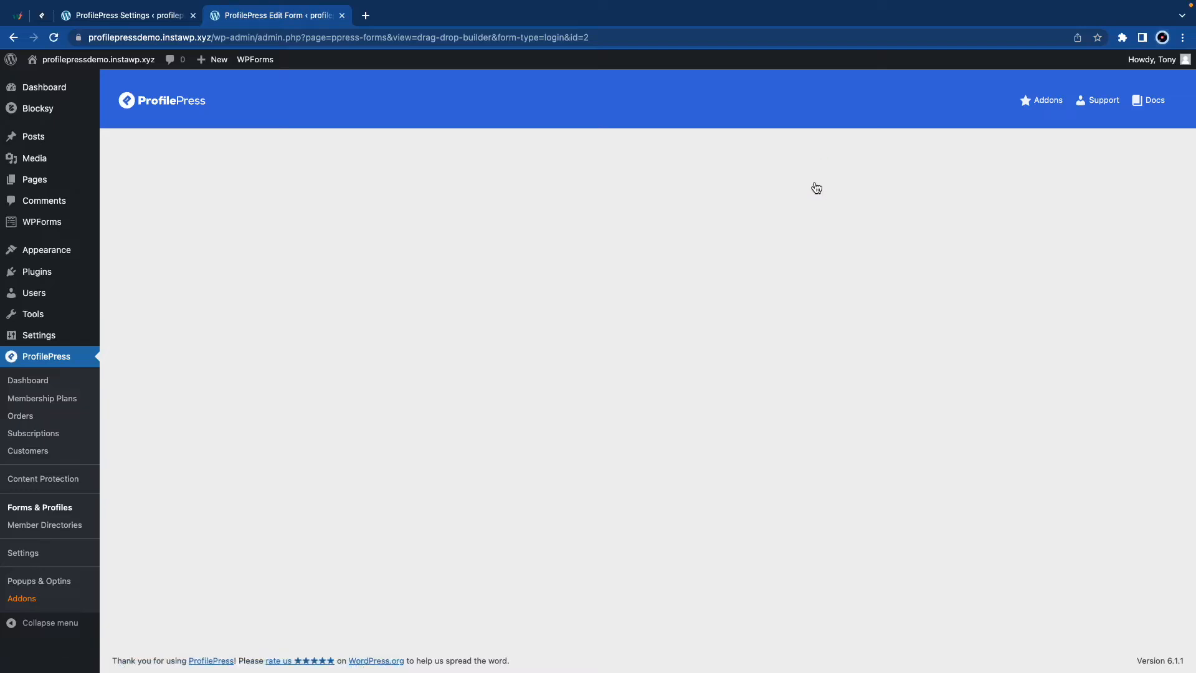
Copy the login form's shortcode [profilepress-login id="2"].
{"action": "left_click", "coordinate": [251, 259]}
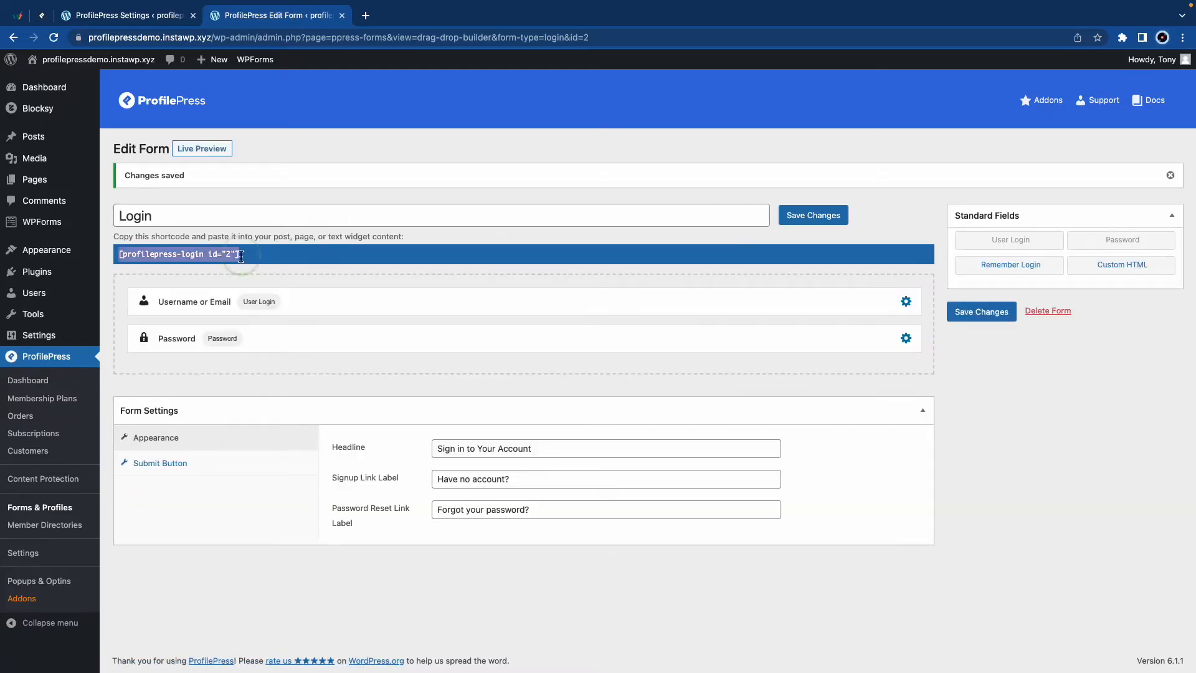
{"action": "right_click", "coordinate": [215, 259]}
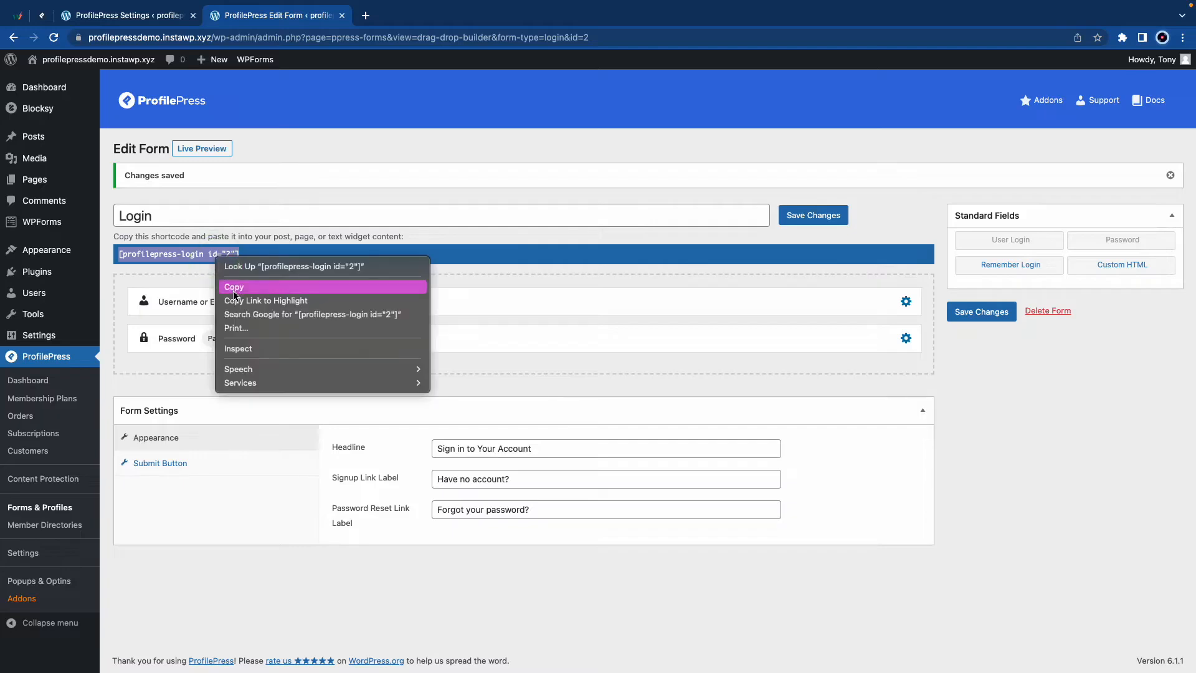
{"action": "left_click", "coordinate": [233, 290]}
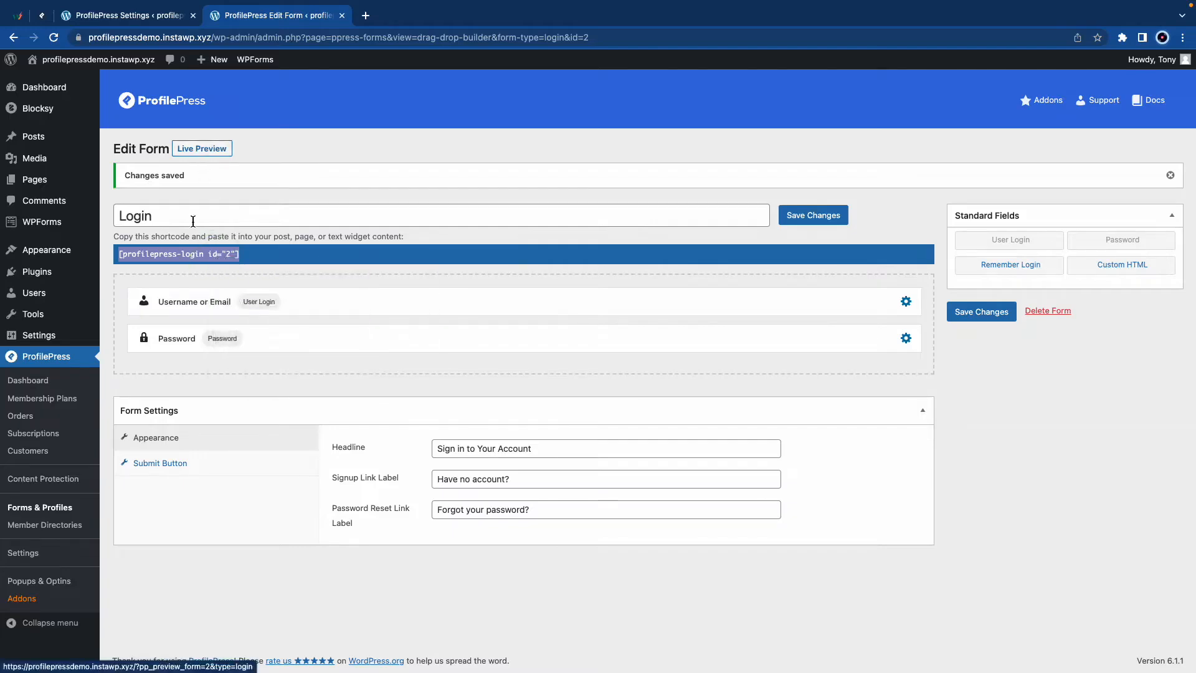
Create a new page titled "Login" containing the shortcode [profilepress-login id="2"].
{"action": "mouse_move", "coordinate": [213, 68]}
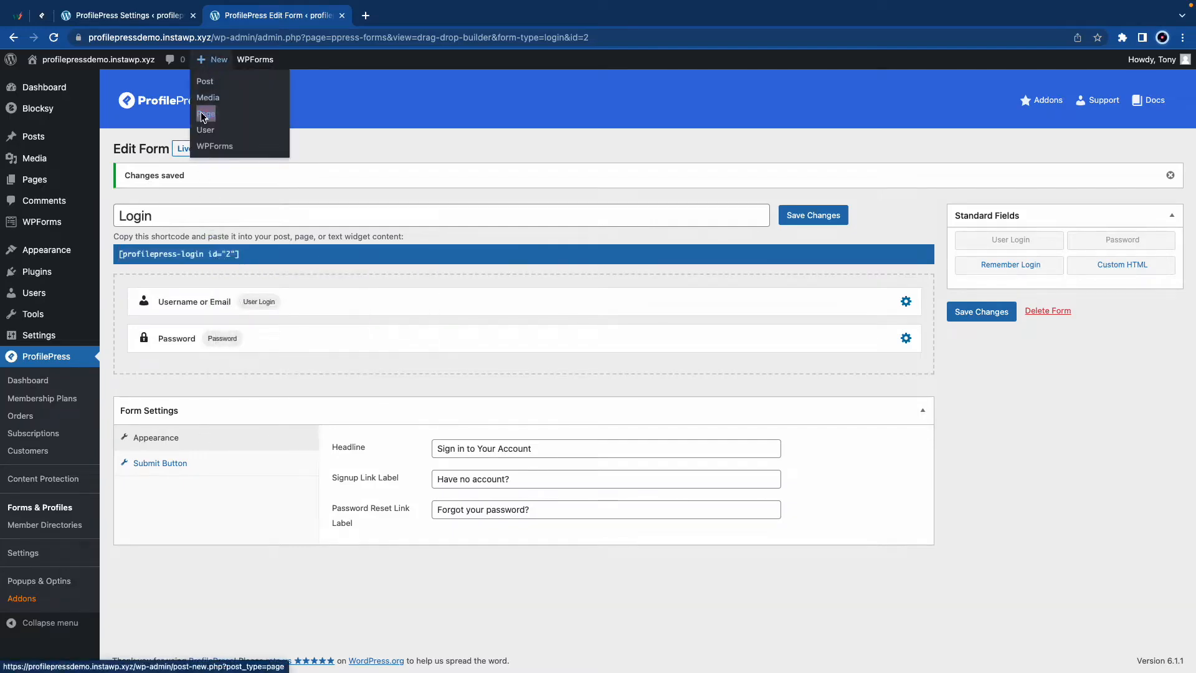
{"action": "right_click", "coordinate": [206, 118]}
{"action": "left_click", "coordinate": [274, 116]}
{"action": "left_click", "coordinate": [404, 15]}
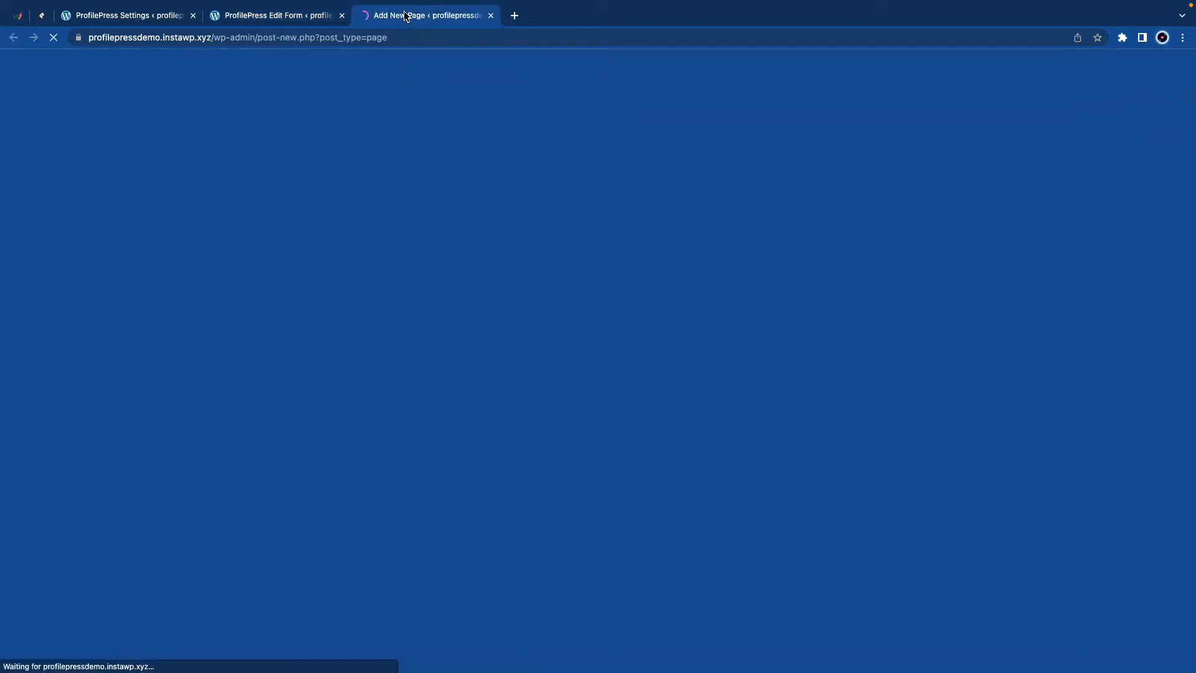
{"action": "left_click", "coordinate": [678, 198]}
{"action": "left_click", "coordinate": [198, 130]}
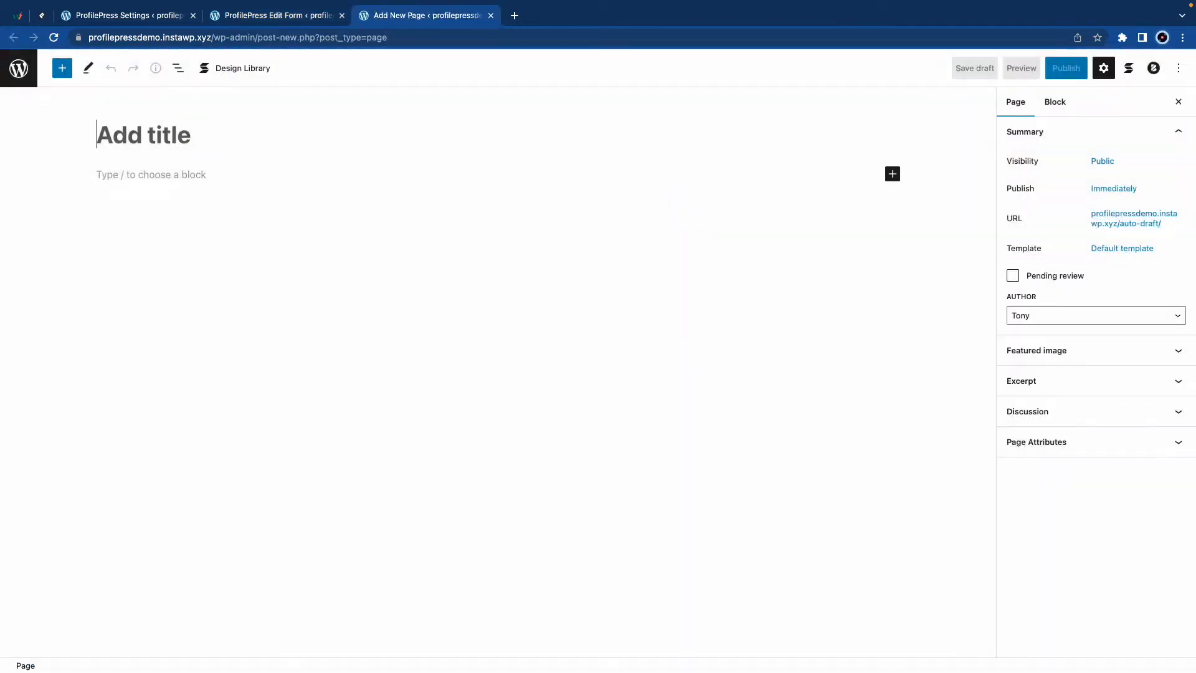
{"action": "type", "text": "Login"}
{"action": "left_click", "coordinate": [106, 178]}
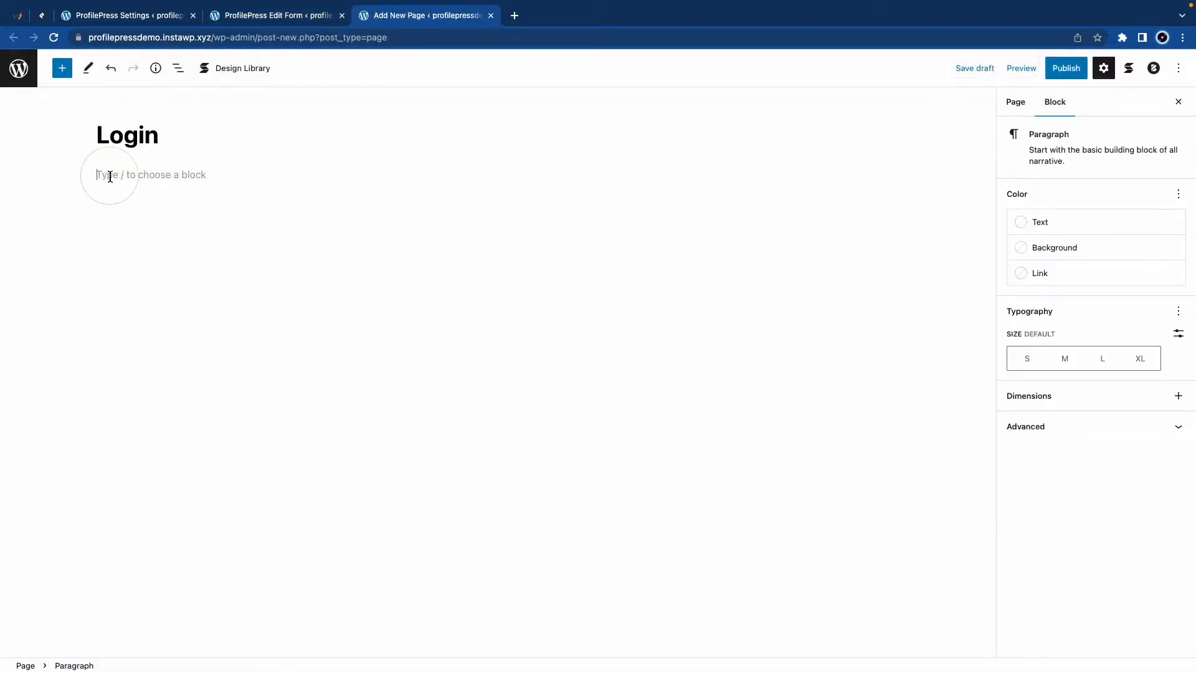
{"action": "key", "text": "super+v"}
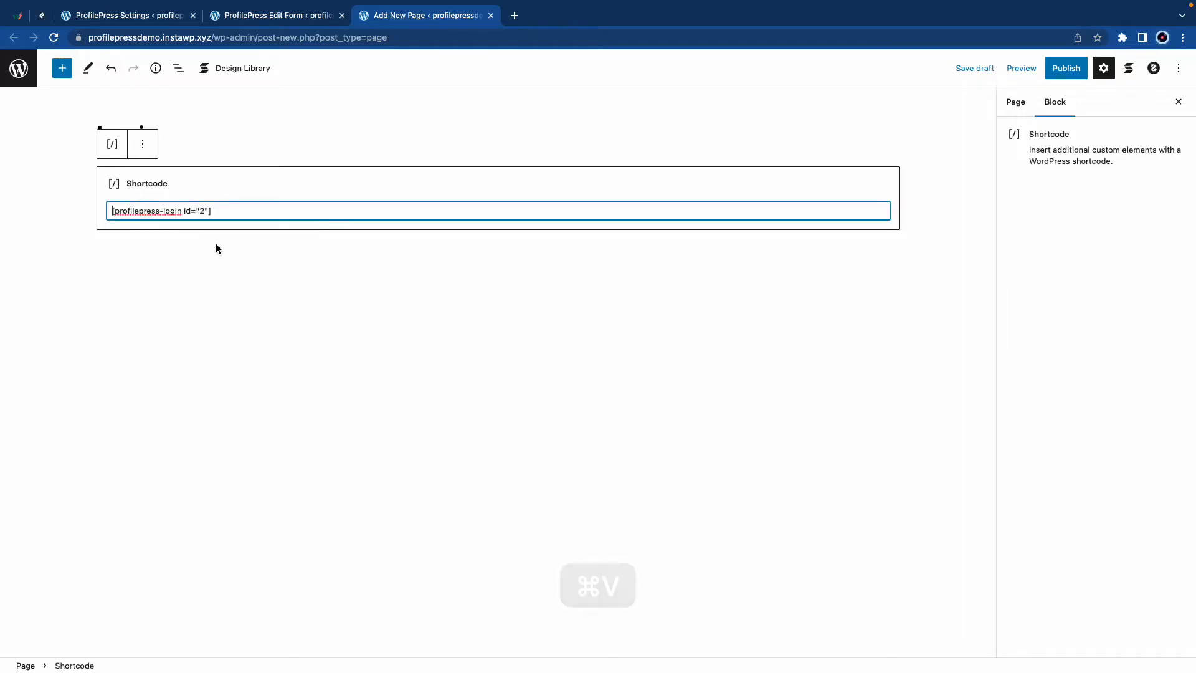
Publish the Login page, check it in an incognito window, and return to the ProfilePress page settings.
{"action": "left_click", "coordinate": [1073, 71]}
{"action": "left_click", "coordinate": [1079, 73]}
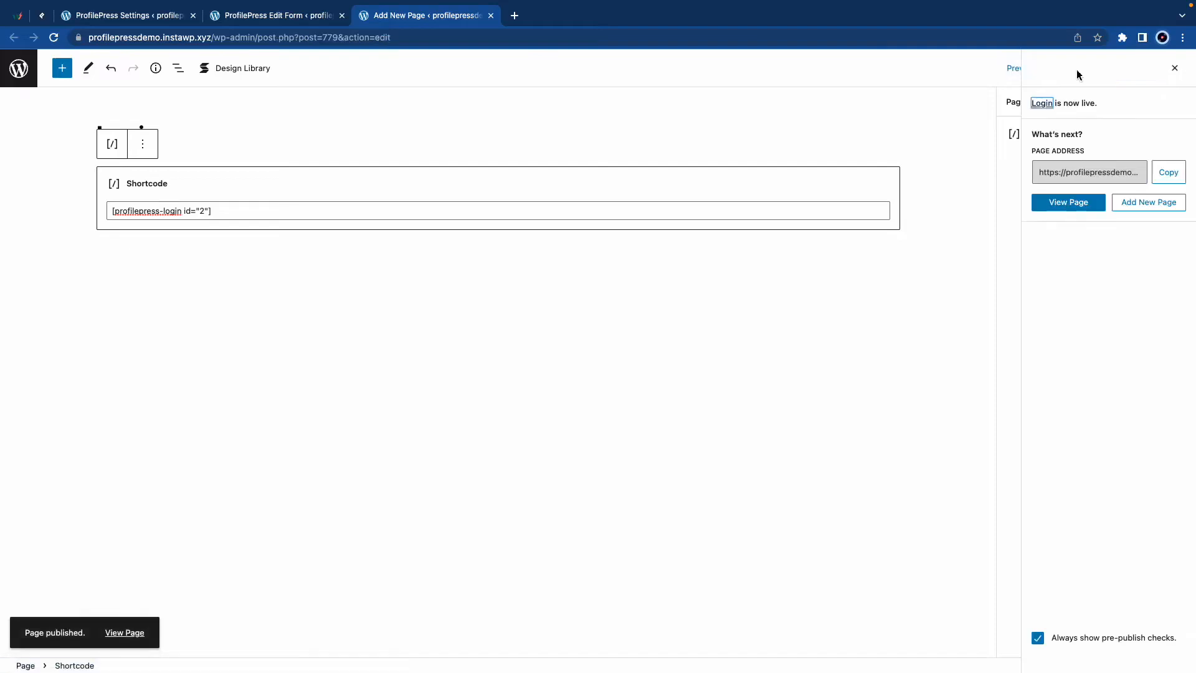
{"action": "right_click", "coordinate": [135, 633]}
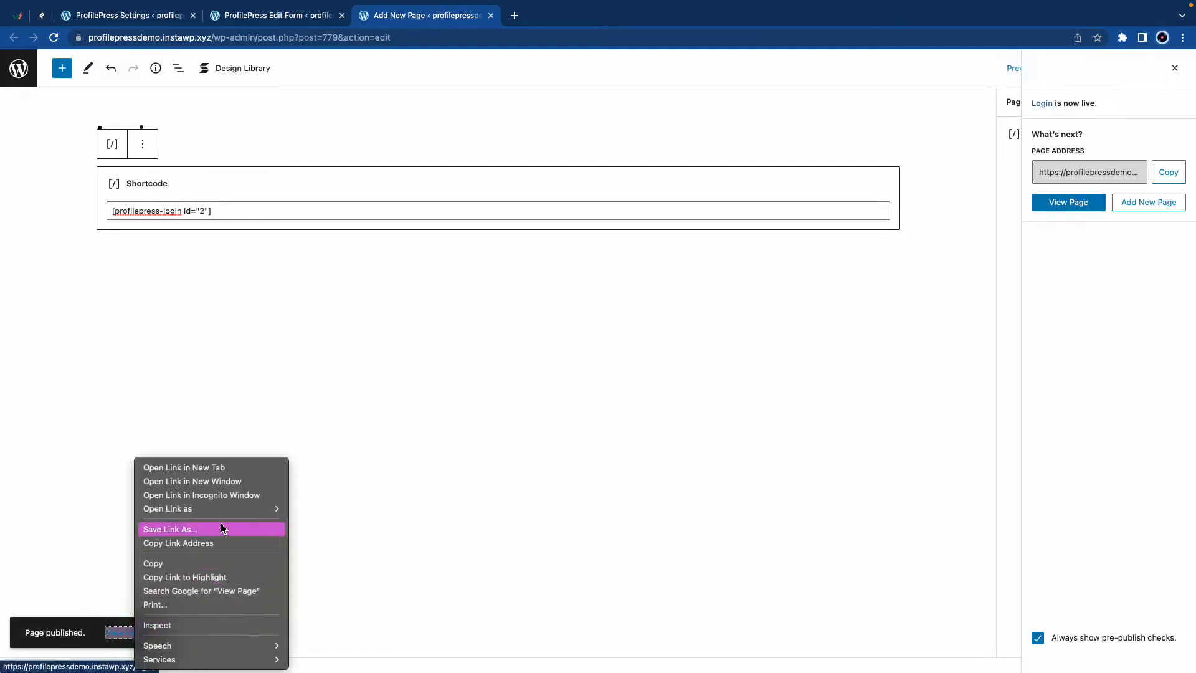
{"action": "left_click", "coordinate": [223, 495]}
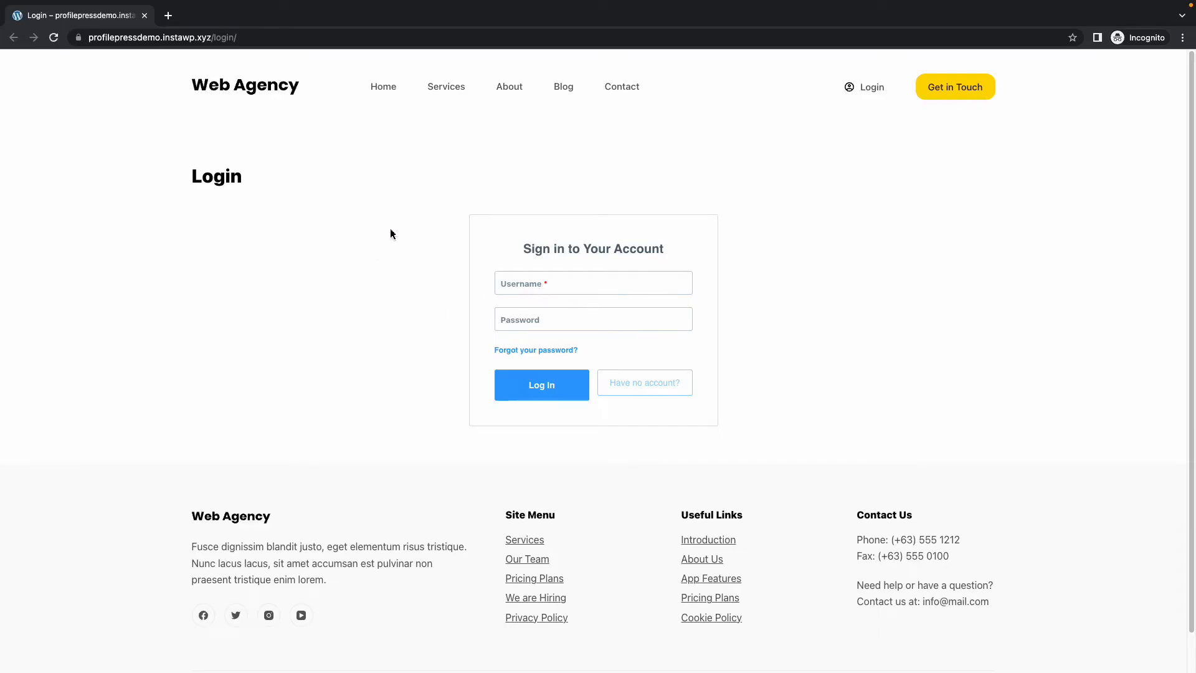
{"action": "left_click", "coordinate": [145, 17]}
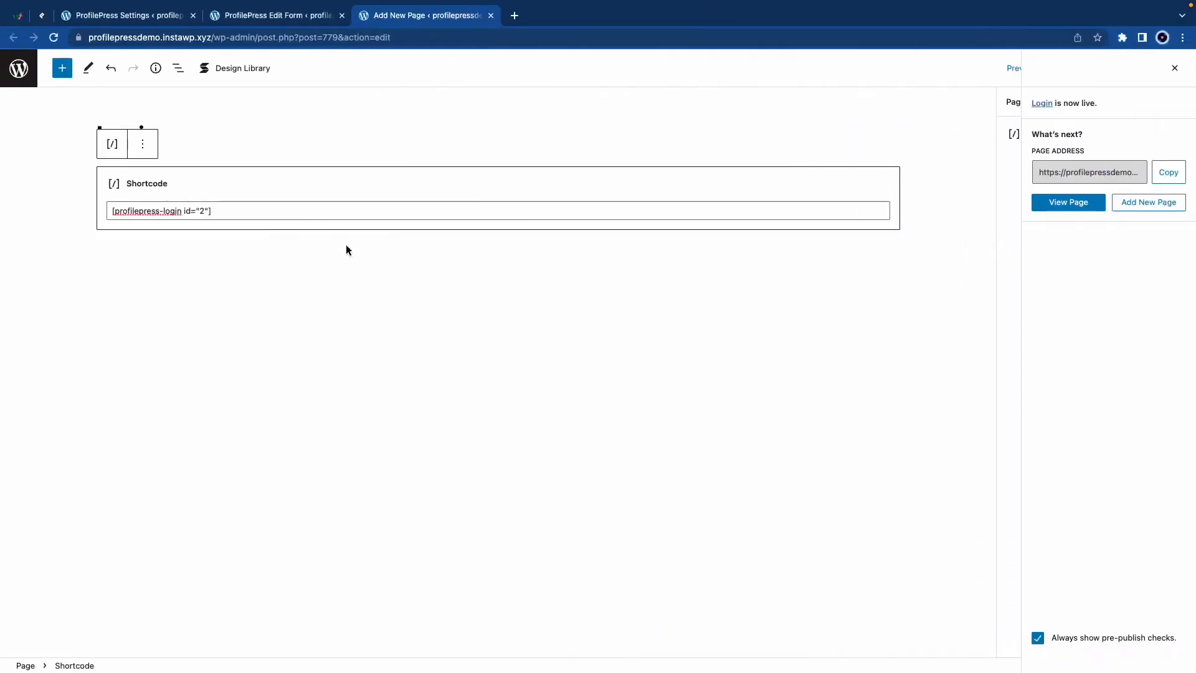
{"action": "left_click", "coordinate": [491, 15]}
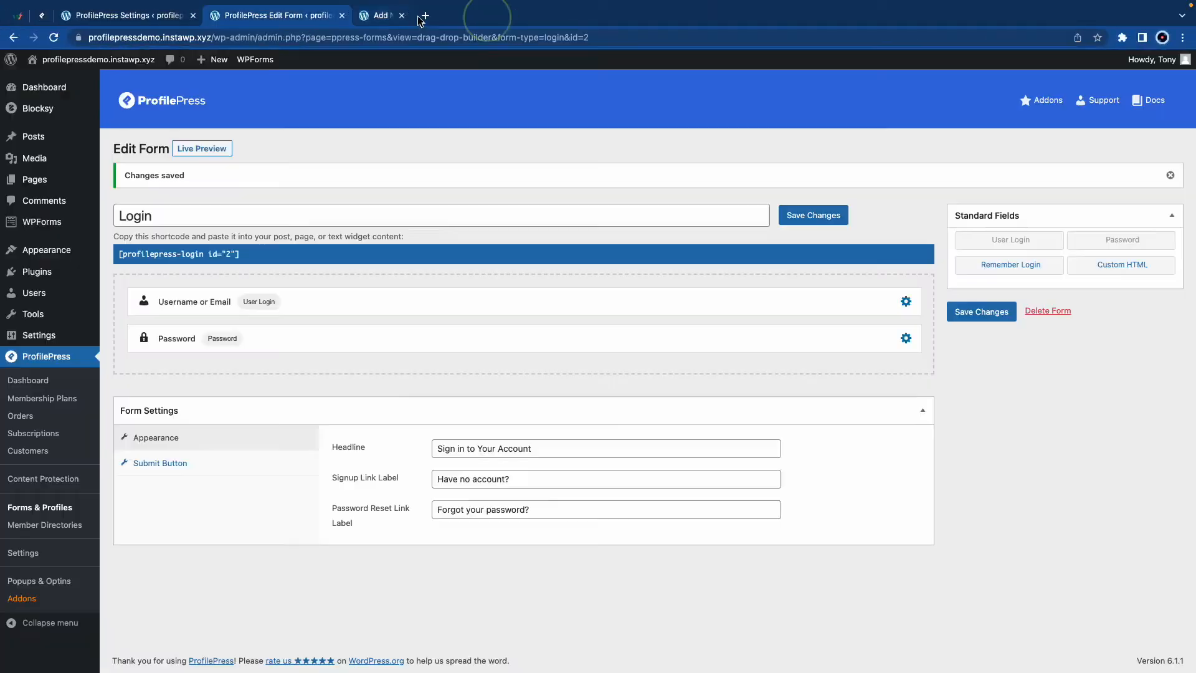
{"action": "left_click", "coordinate": [342, 16]}
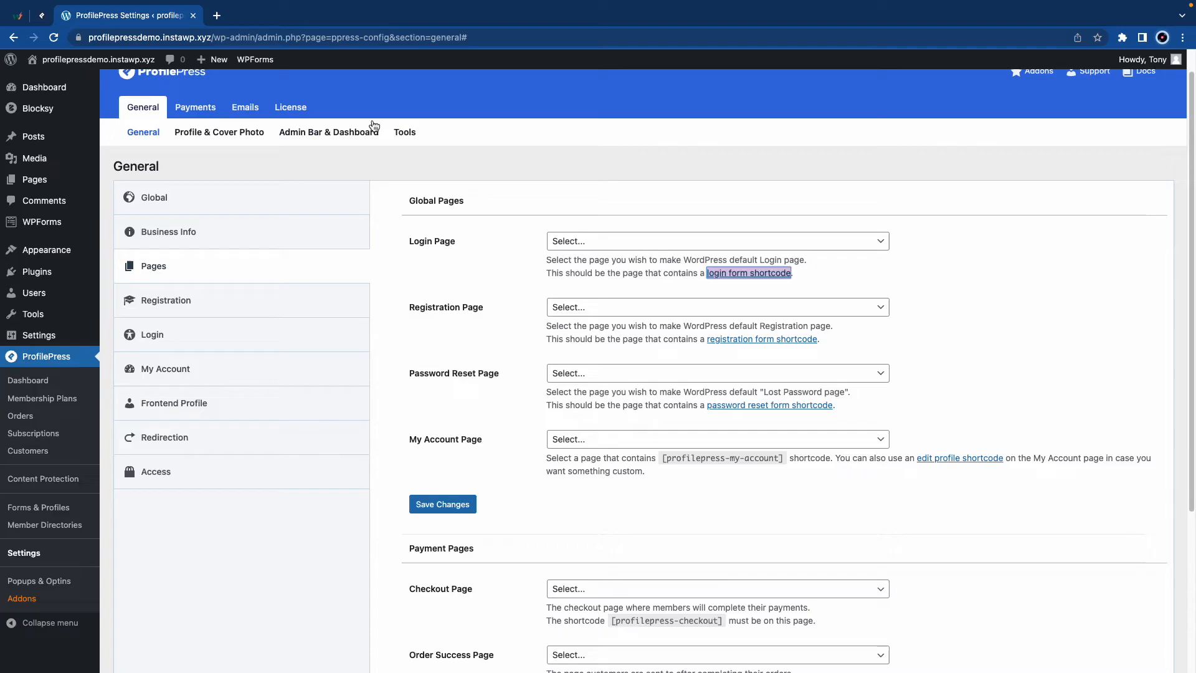
Reload the ProfilePress settings and choose Login (ID: 779) as the Login Page.
{"action": "left_click", "coordinate": [519, 252]}
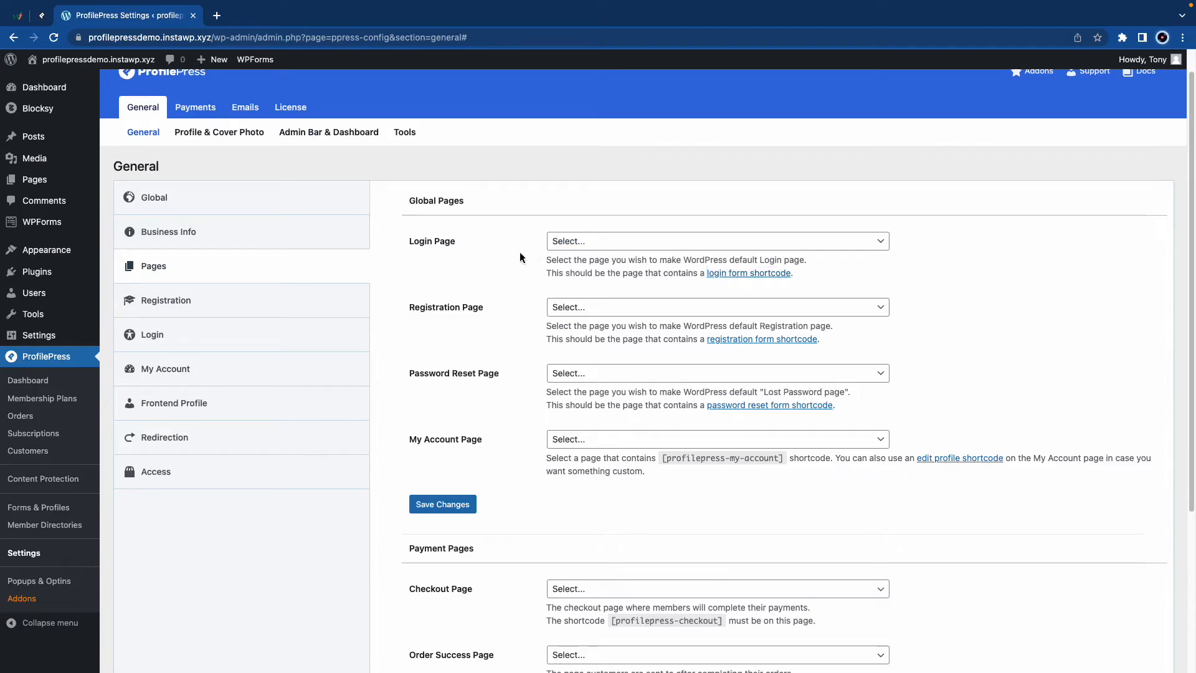
{"action": "key", "text": "super+r"}
{"action": "left_click", "coordinate": [579, 242]}
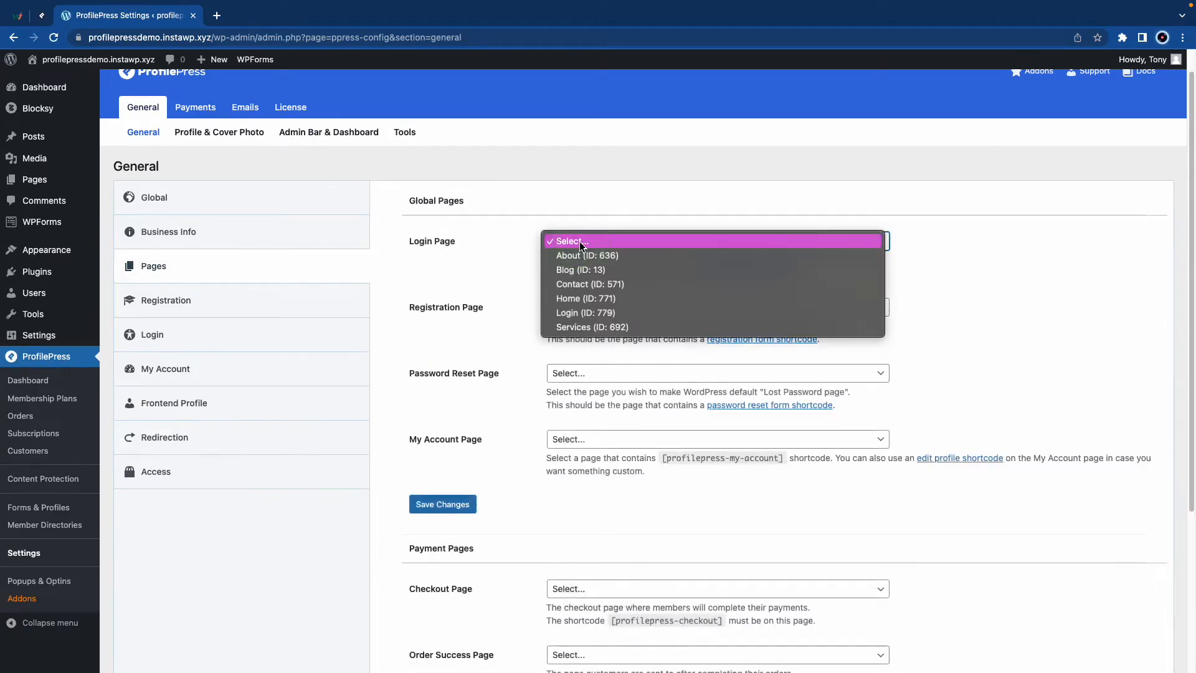
{"action": "left_click", "coordinate": [580, 313]}
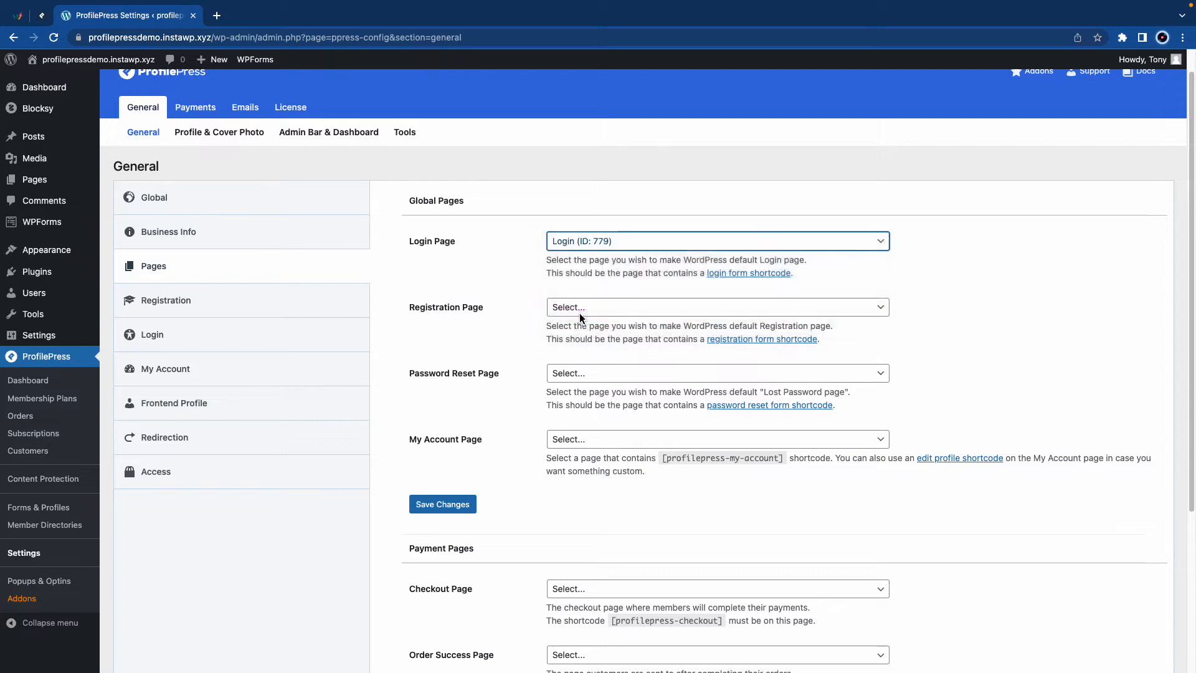
{"action": "left_click", "coordinate": [525, 288]}
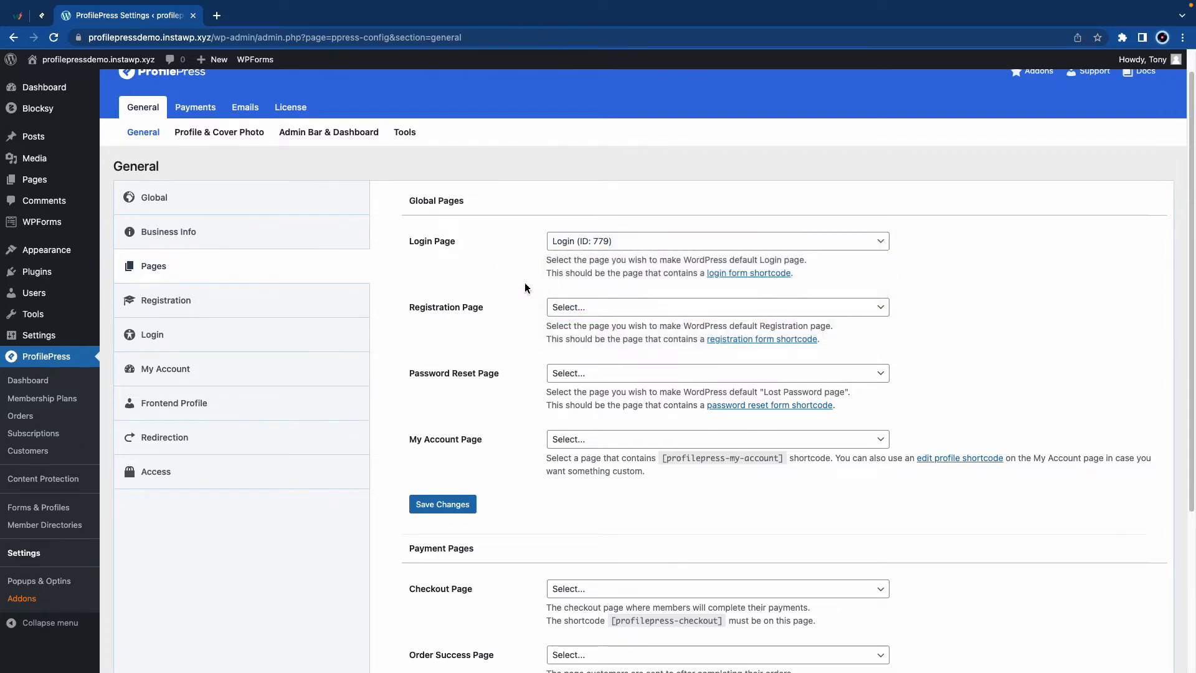
Open the registration forms in a new tab and copy the Default Registration shortcode [profilepress-registration id="1"].
{"action": "scroll", "coordinate": [525, 287], "scroll_direction": "up", "scroll_amount": 1}
{"action": "right_click", "coordinate": [739, 372]}
{"action": "left_click", "coordinate": [738, 372]}
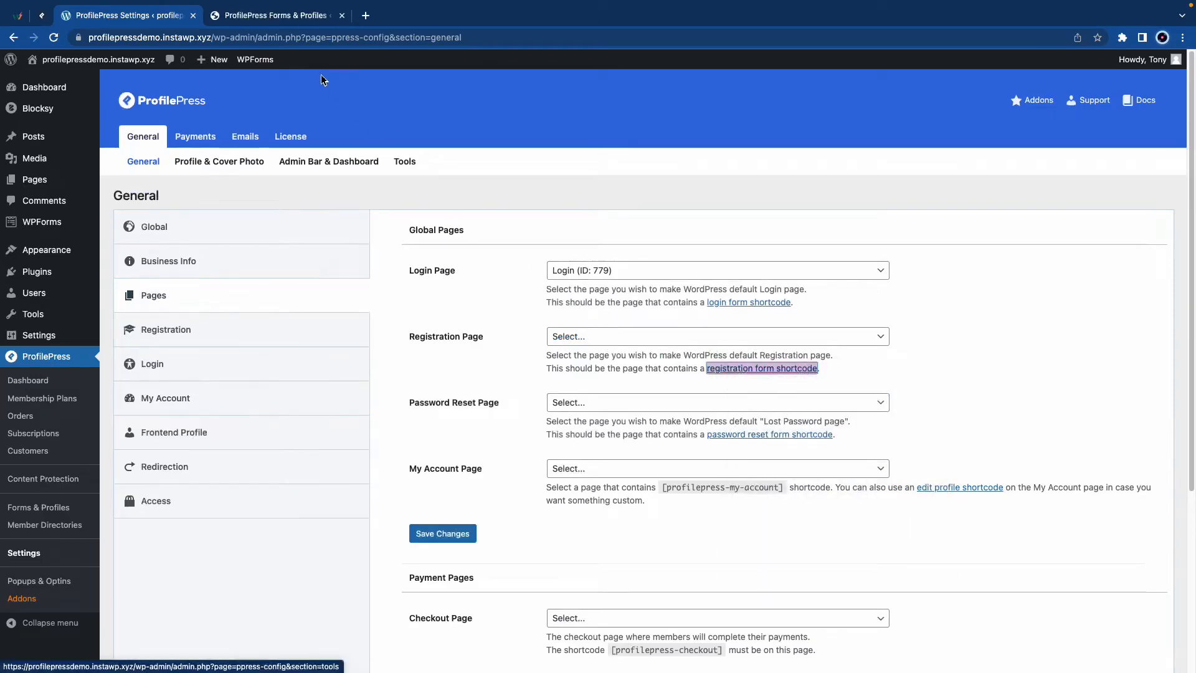
{"action": "left_click", "coordinate": [275, 19]}
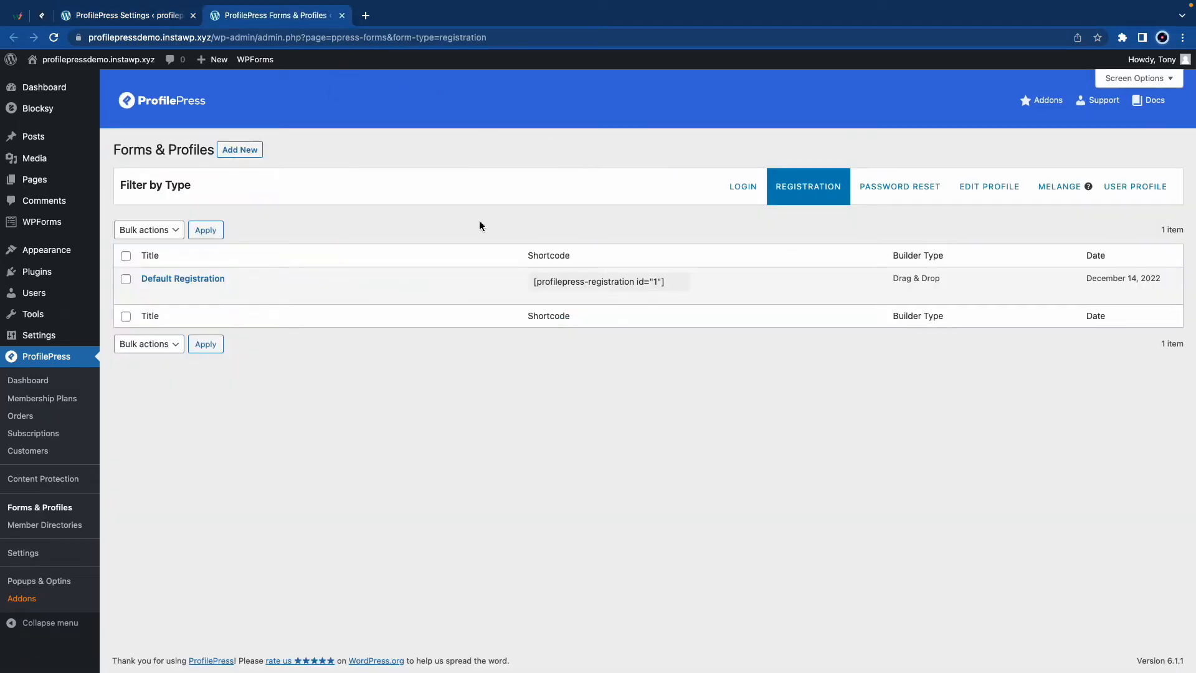
{"action": "left_click", "coordinate": [668, 281]}
{"action": "right_click", "coordinate": [646, 279]}
{"action": "left_click", "coordinate": [663, 309]}
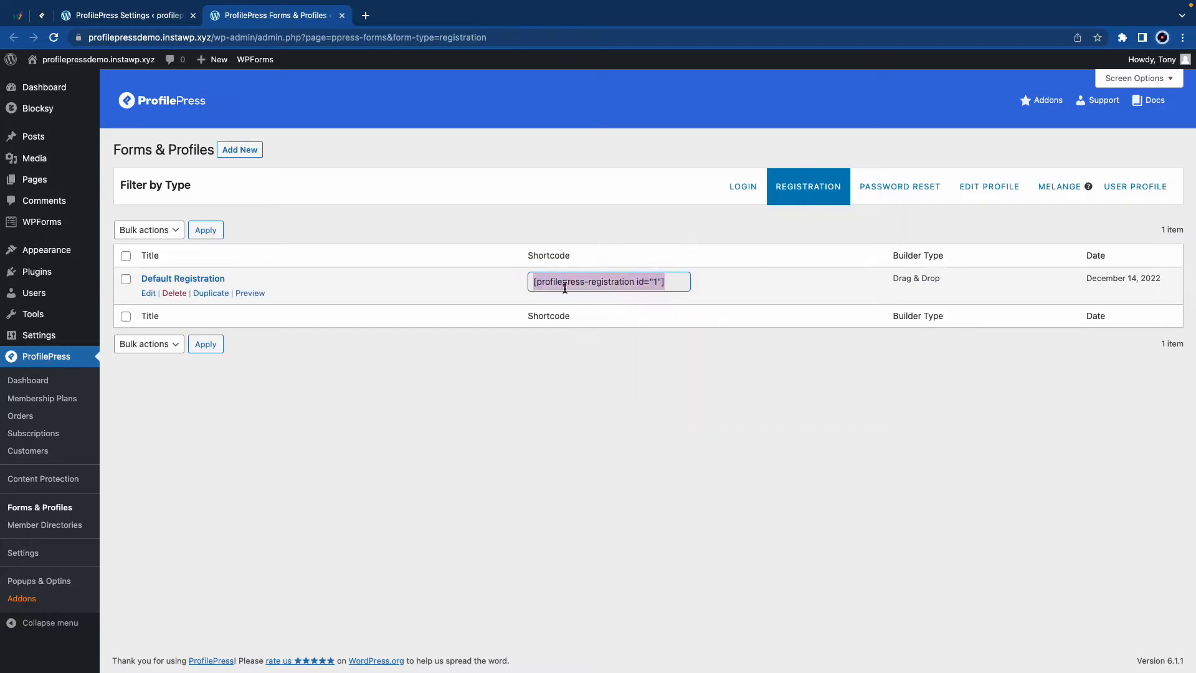
Create a new page titled "Register" containing the shortcode [profilepress-registration id="1"].
{"action": "mouse_move", "coordinate": [218, 59]}
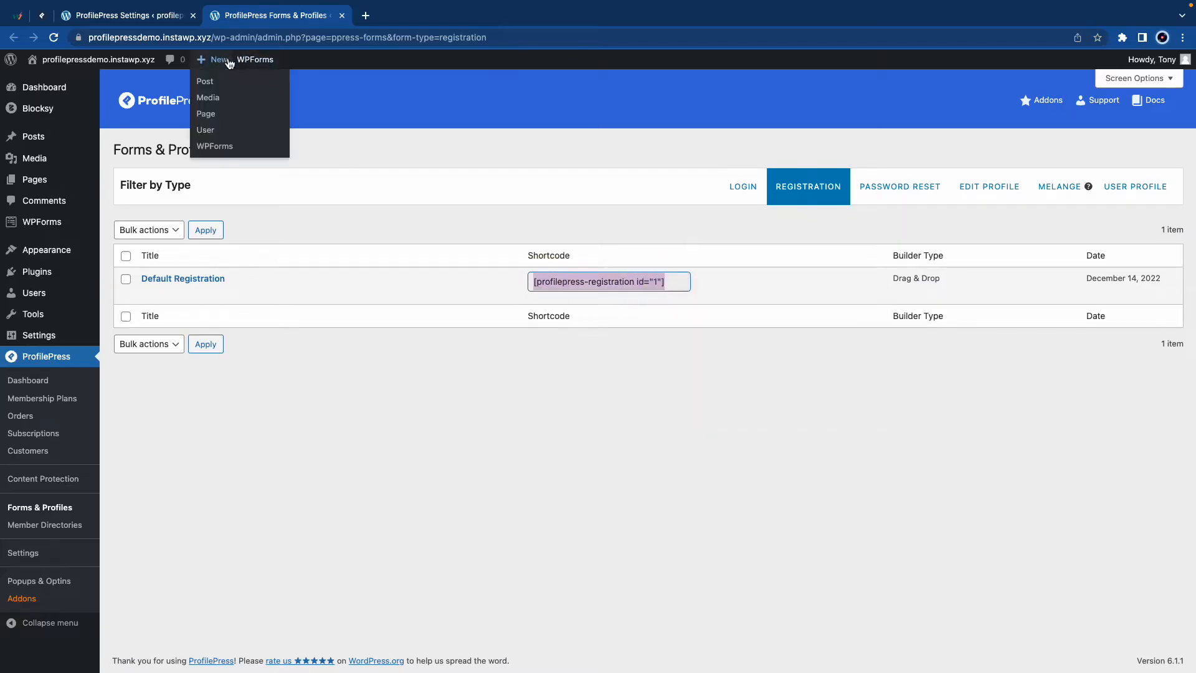
{"action": "right_click", "coordinate": [206, 113]}
{"action": "left_click", "coordinate": [225, 119]}
{"action": "left_click", "coordinate": [414, 15]}
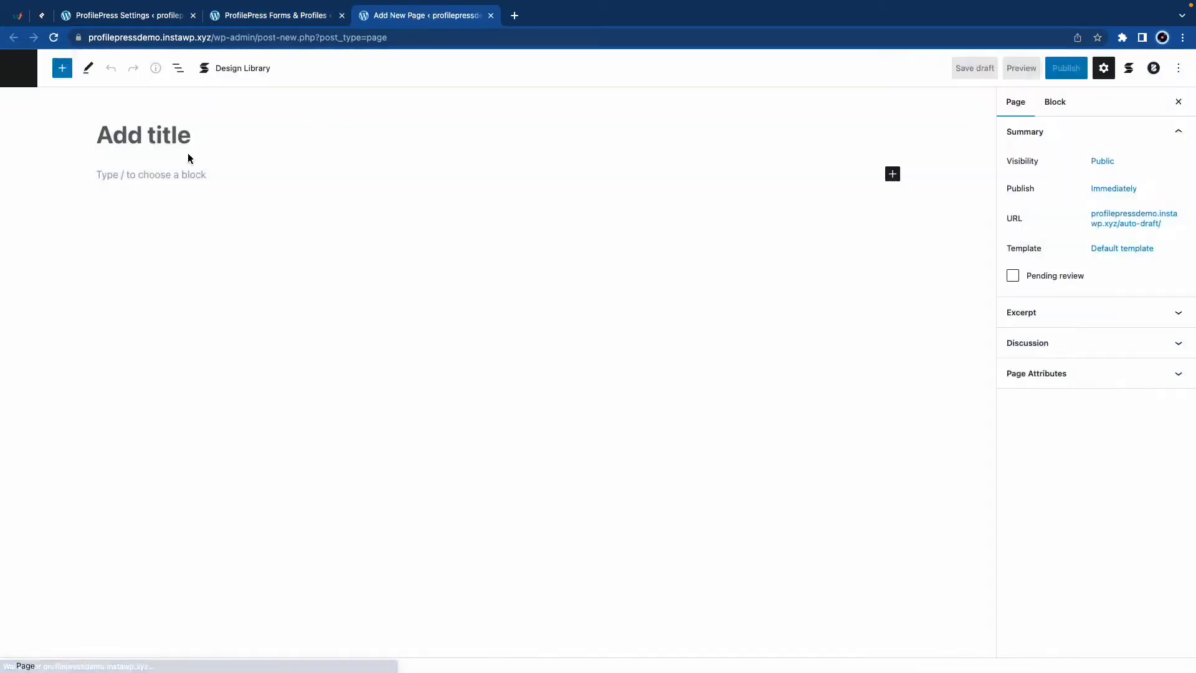
{"action": "left_click", "coordinate": [184, 142]}
{"action": "type", "text": "Register"}
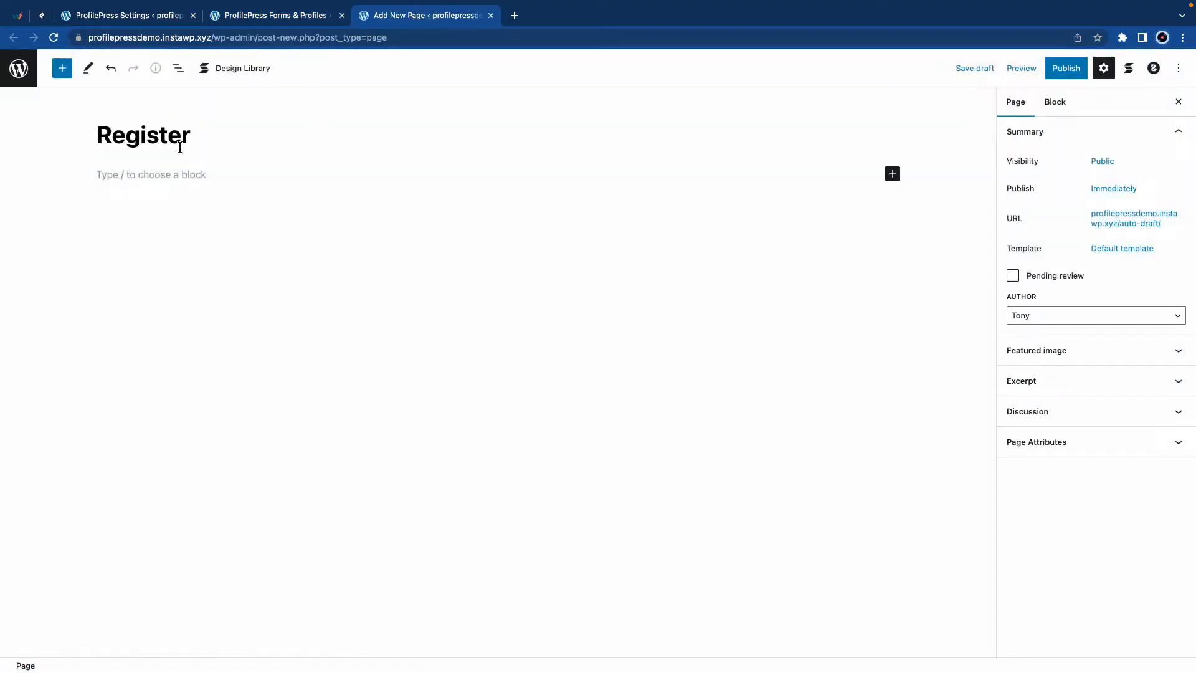
{"action": "left_click", "coordinate": [163, 180]}
{"action": "key", "text": "super+v"}
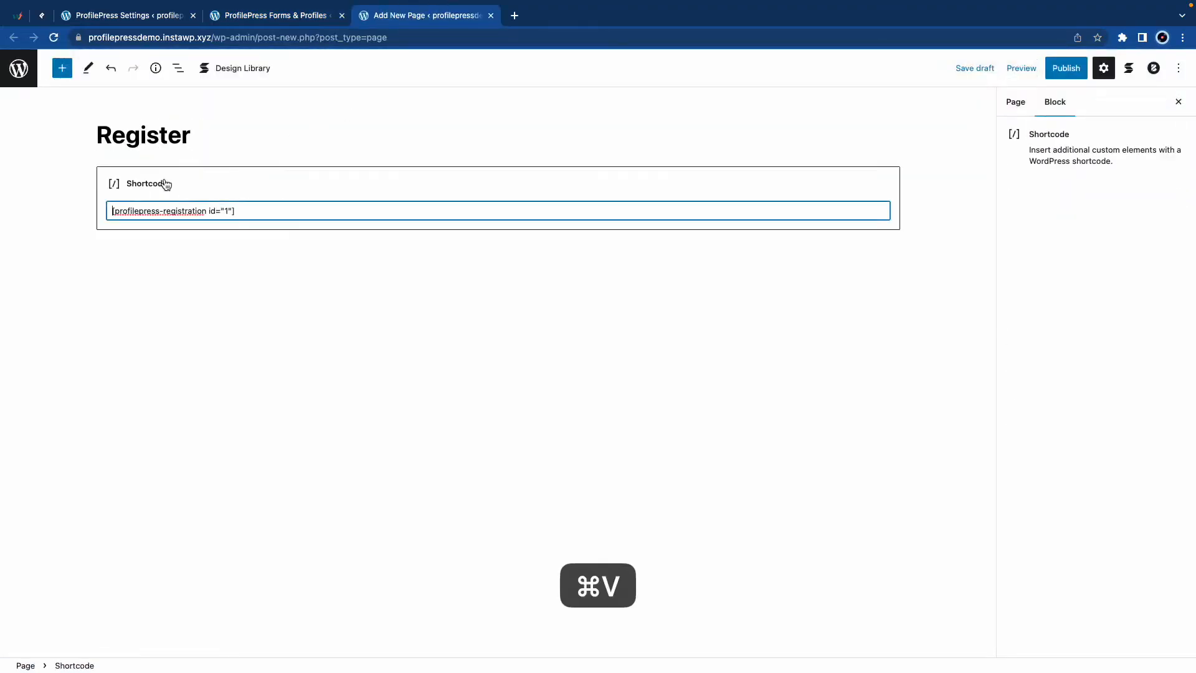
Publish the Register page and return to the ProfilePress page settings.
{"action": "left_click", "coordinate": [1059, 67]}
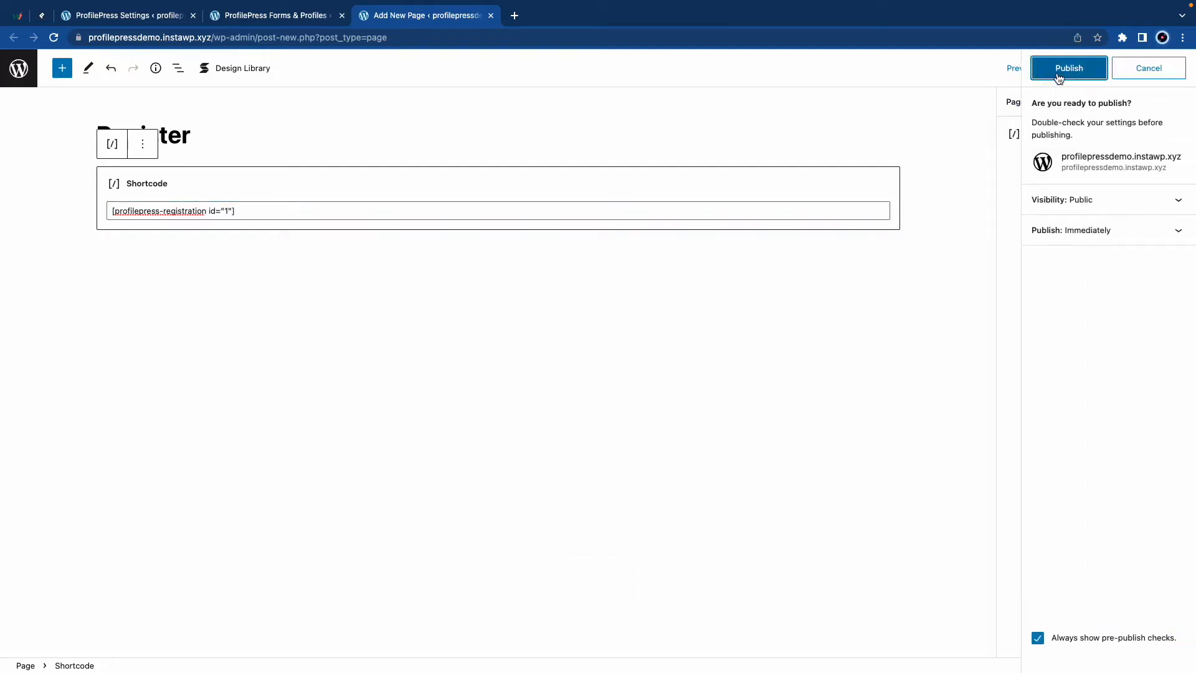
{"action": "left_click", "coordinate": [1062, 68]}
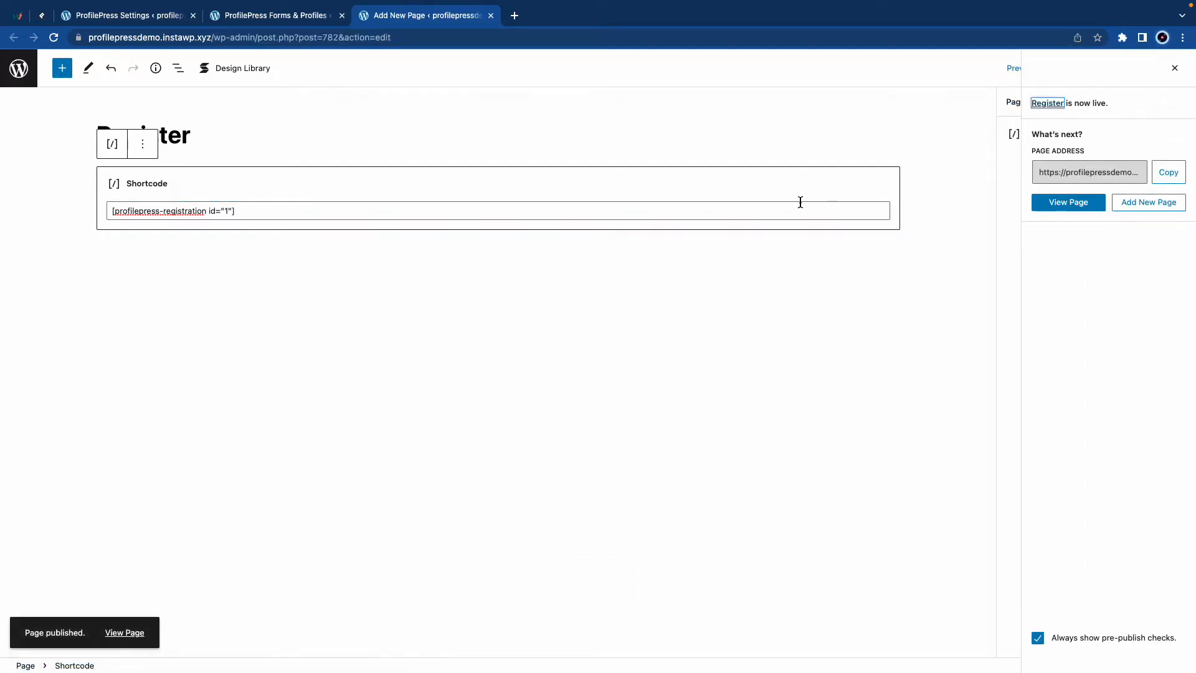
{"action": "left_click", "coordinate": [491, 16]}
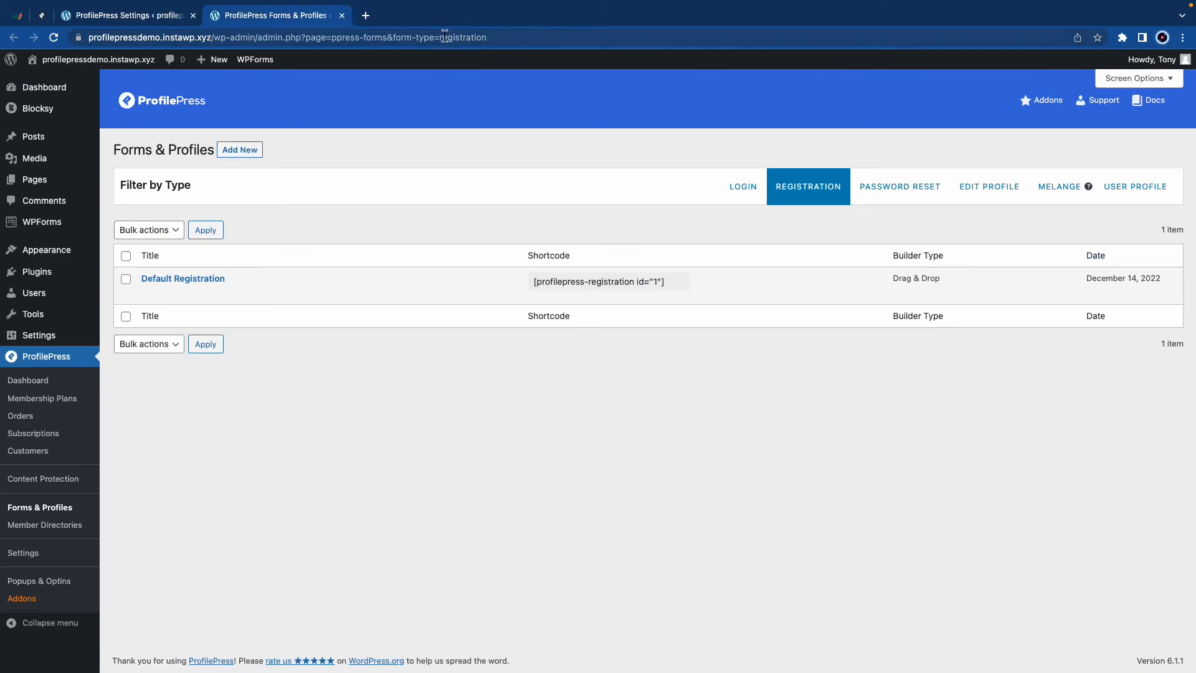
{"action": "left_click", "coordinate": [342, 15]}
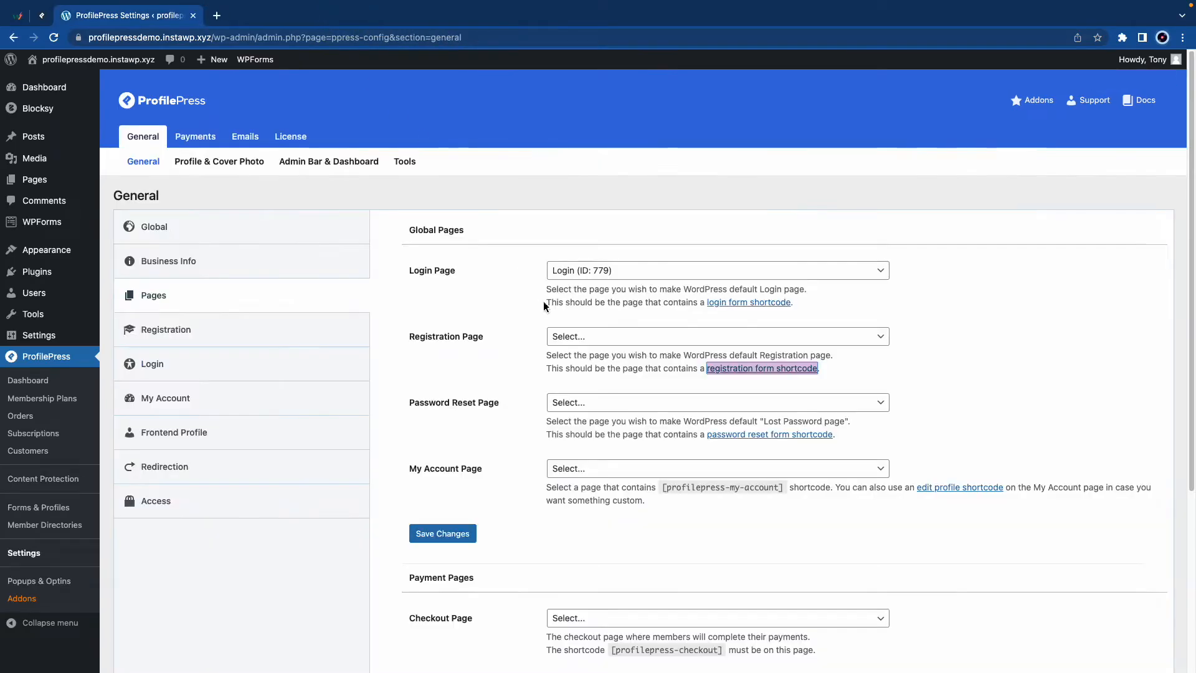
Open the password reset forms in a new tab and copy the default form's shortcode [profilepress-password-reset id="1"].
{"action": "right_click", "coordinate": [746, 435]}
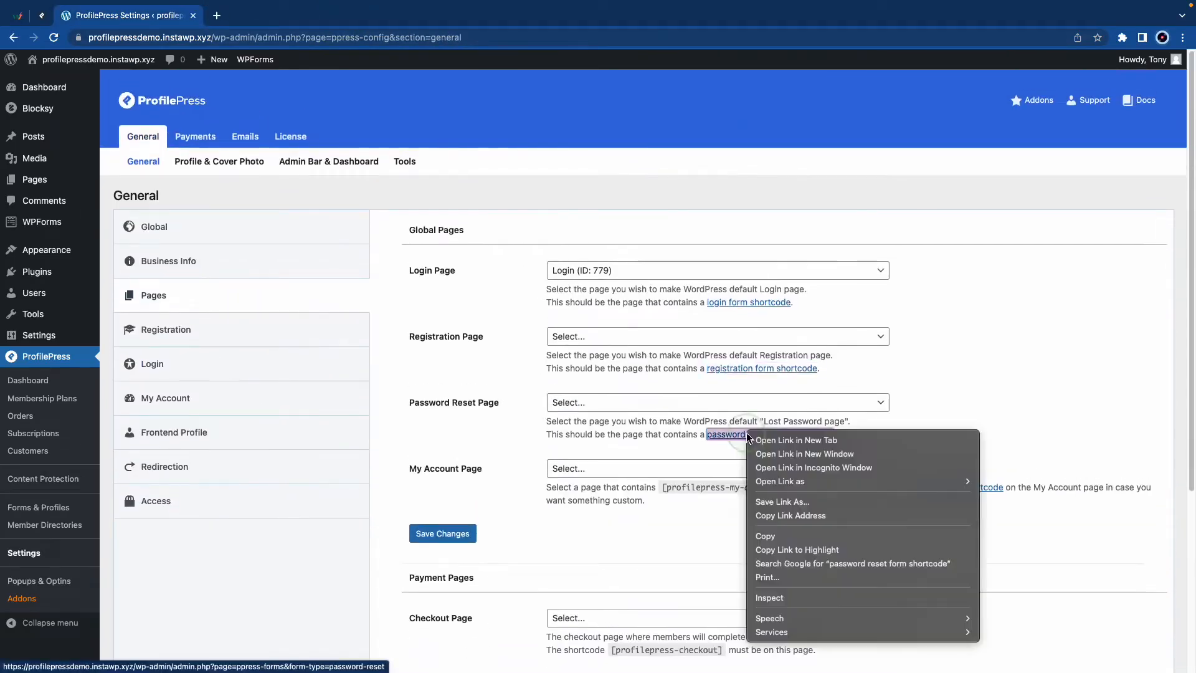
{"action": "left_click", "coordinate": [771, 444]}
{"action": "key", "text": "super+2"}
Create a new page titled "Reset Password" containing the shortcode [profilepress-password-reset id="1"].
{"action": "right_click", "coordinate": [200, 105]}
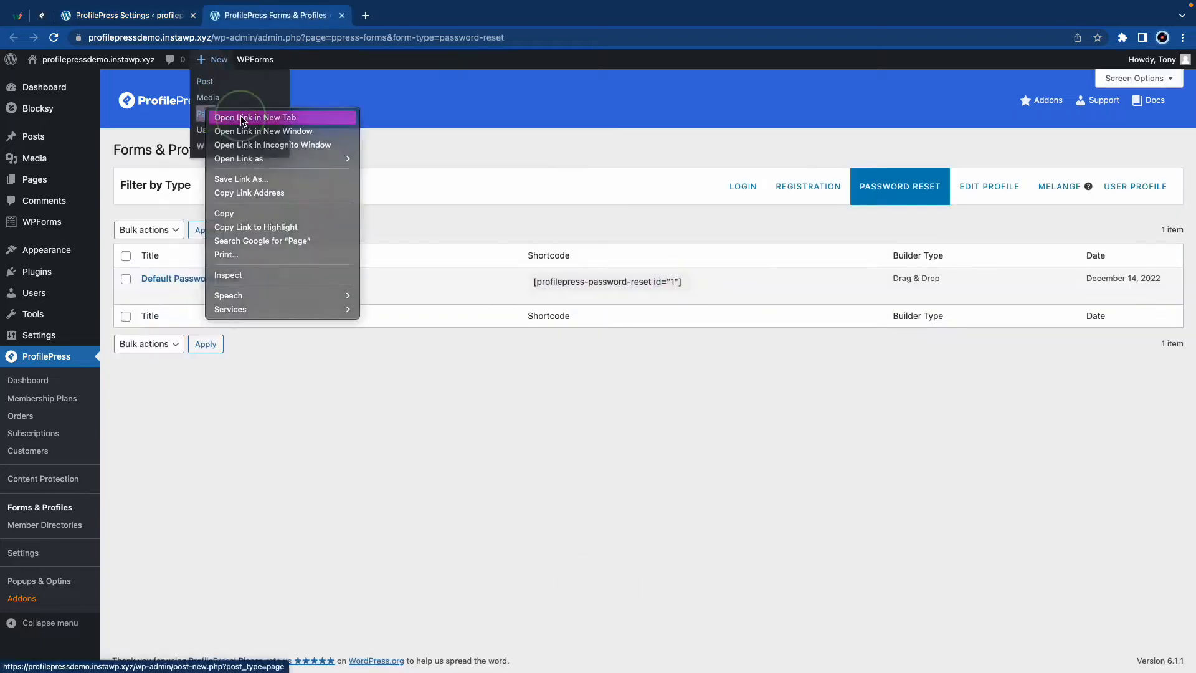
{"action": "left_click", "coordinate": [216, 114]}
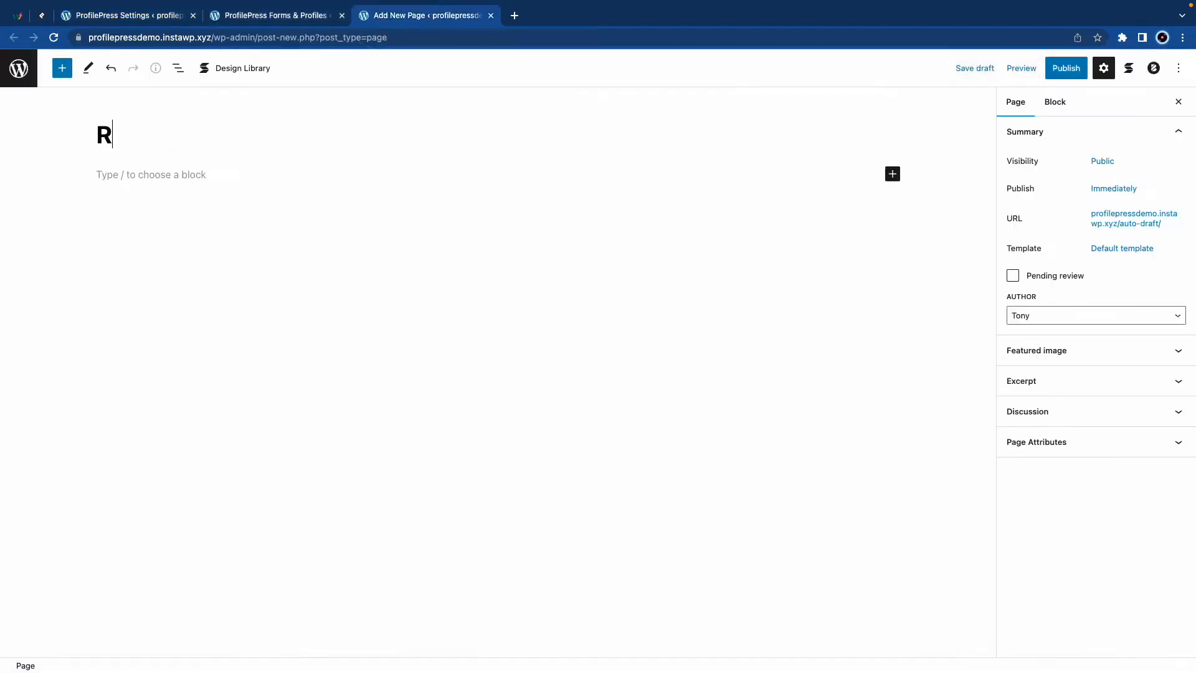
{"action": "type", "text": "eset Password"}
{"action": "key", "text": "super+v"}
Publish the Reset Password page and return to the ProfilePress page settings.
{"action": "left_click", "coordinate": [1065, 68]}
{"action": "left_click", "coordinate": [1064, 68]}
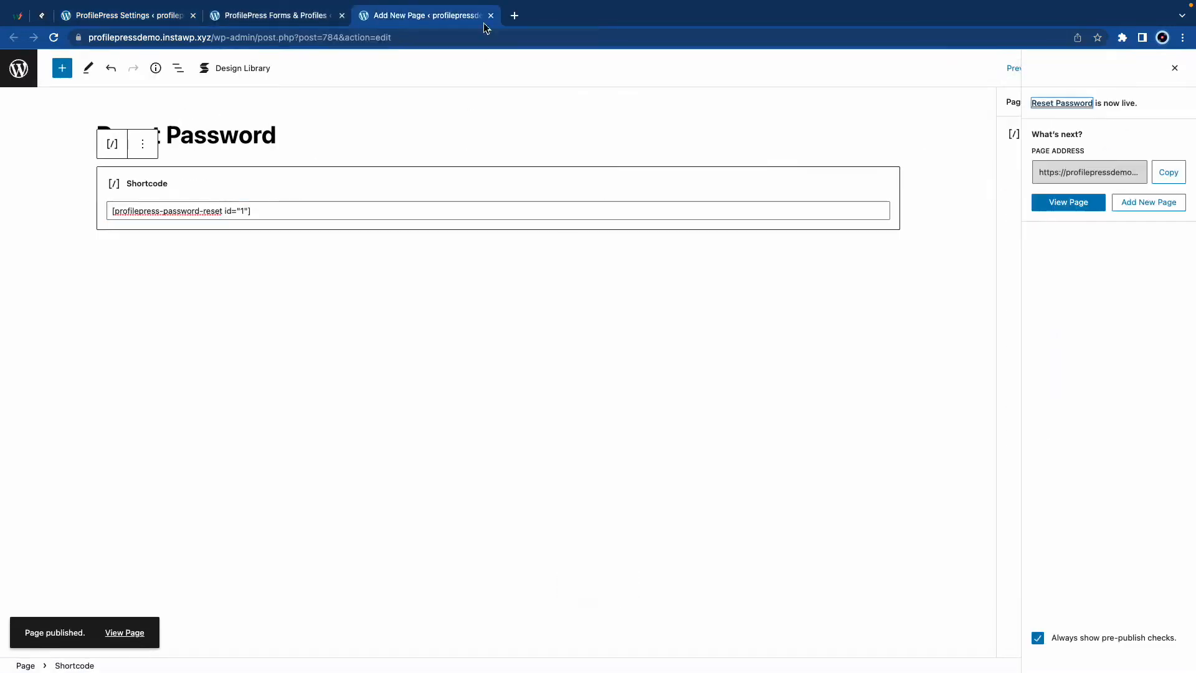
{"action": "left_click", "coordinate": [491, 16]}
{"action": "left_click", "coordinate": [341, 16]}
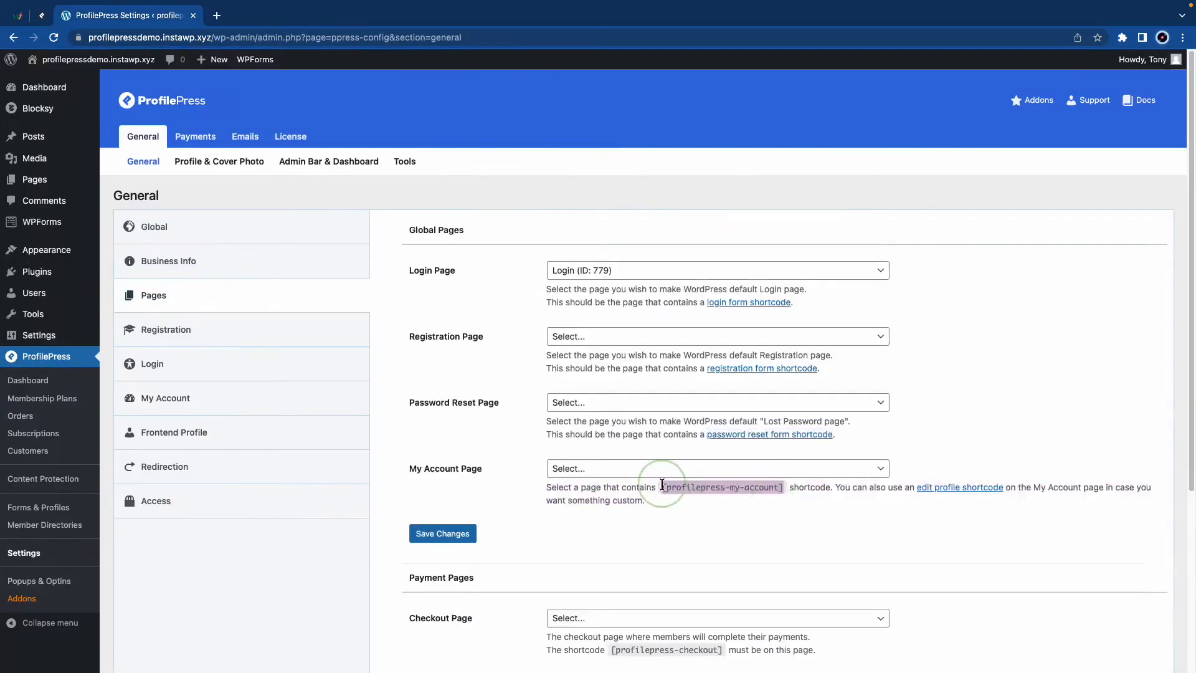
Create a new page titled "My Account" containing the shortcode [profilepress-my-account].
{"action": "right_click", "coordinate": [201, 60]}
{"action": "left_click", "coordinate": [218, 68]}
{"action": "type", "text": "My Account"}
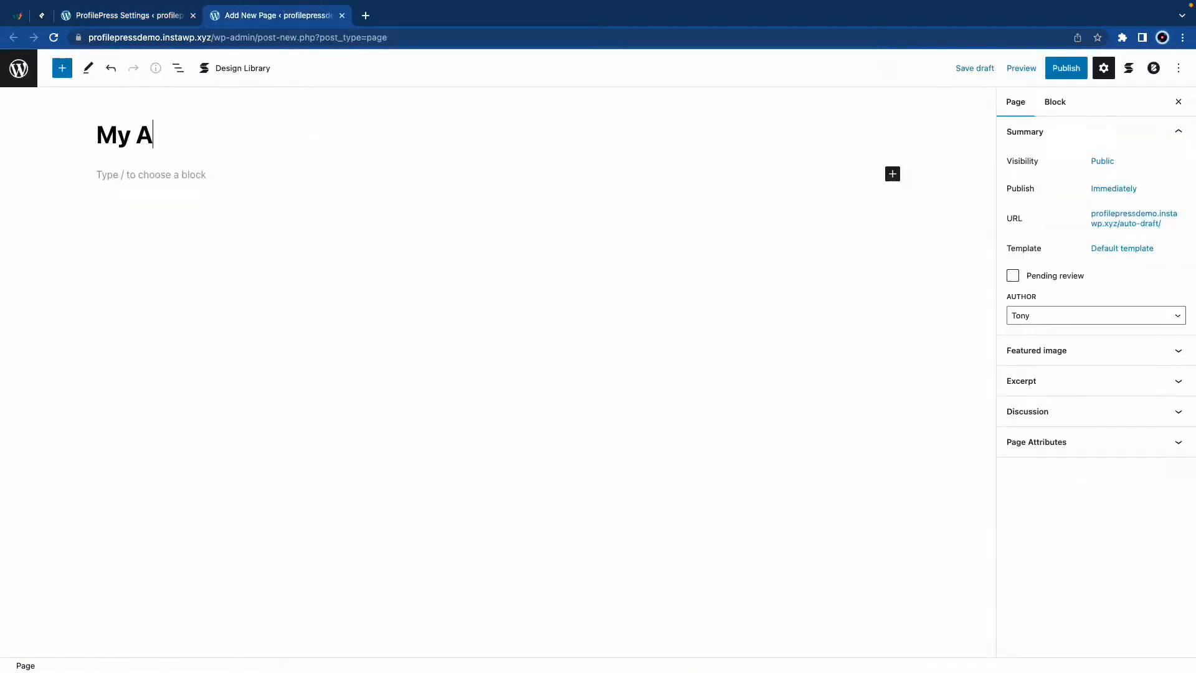
{"action": "left_click", "coordinate": [179, 171]}
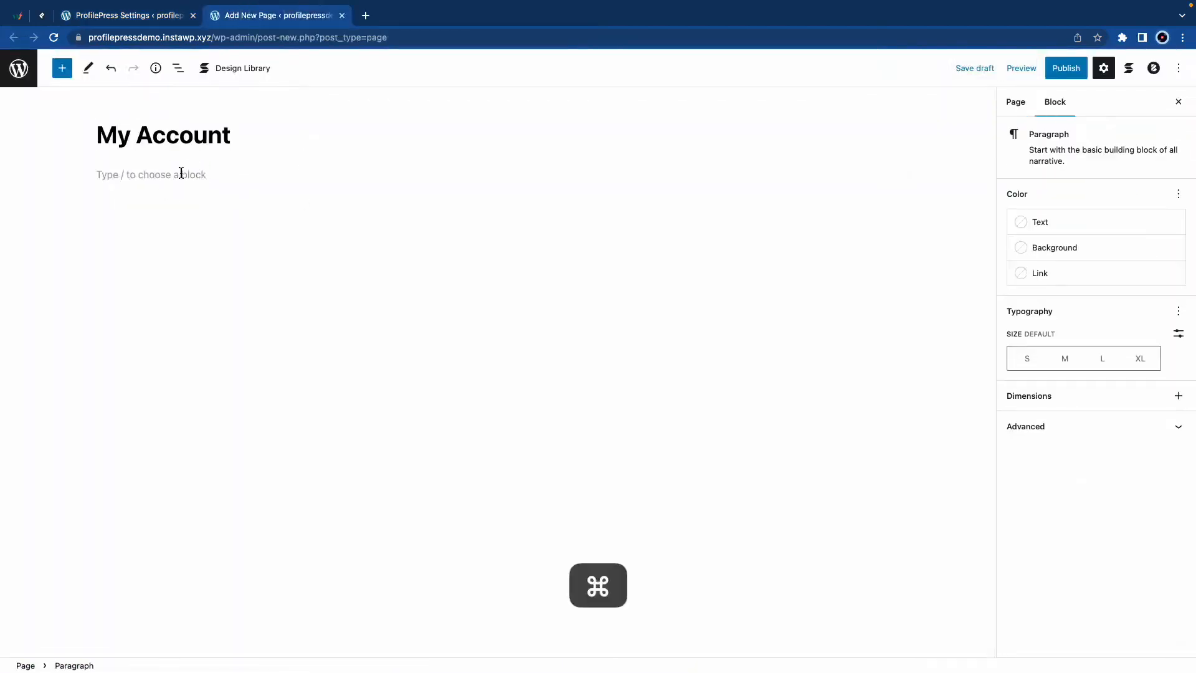
{"action": "key", "text": "super+v"}
Publish the My Account page, close its editor, and reload the ProfilePress page settings.
{"action": "left_click", "coordinate": [1066, 68]}
{"action": "left_click", "coordinate": [341, 15]}
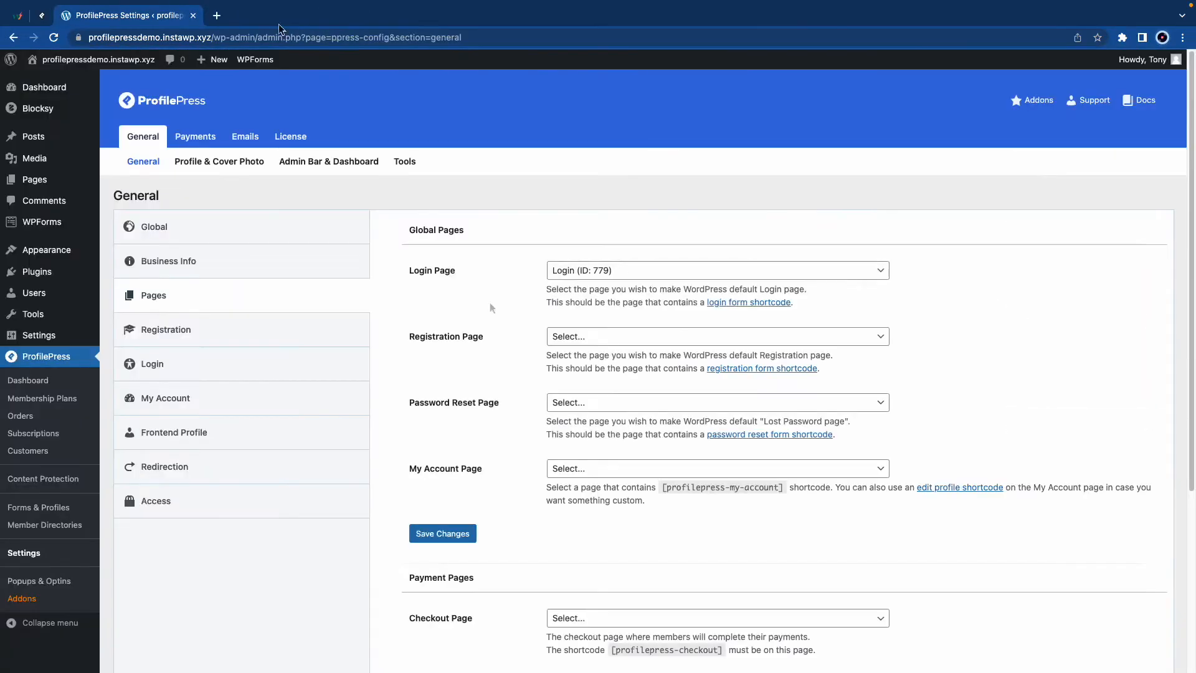
{"action": "left_click", "coordinate": [515, 342]}
{"action": "key", "text": "super+r"}
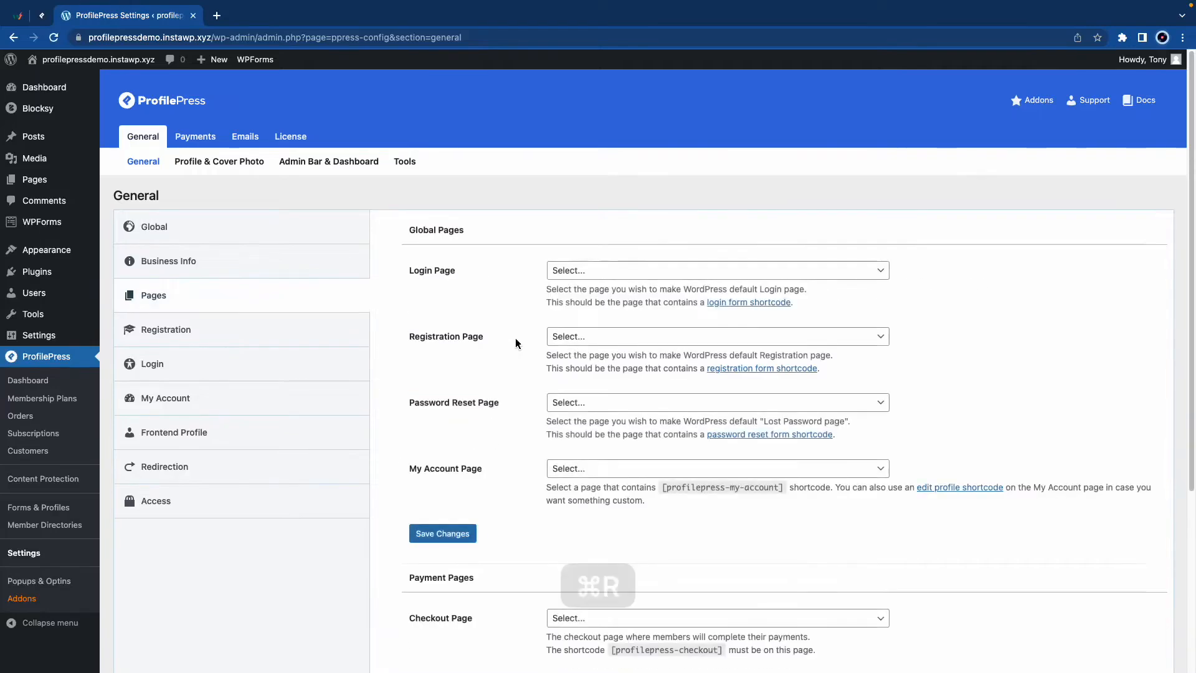
Assign the Login, Register, Reset Password and My Account pages to their matching global page settings and save the changes.
{"action": "left_click", "coordinate": [598, 272]}
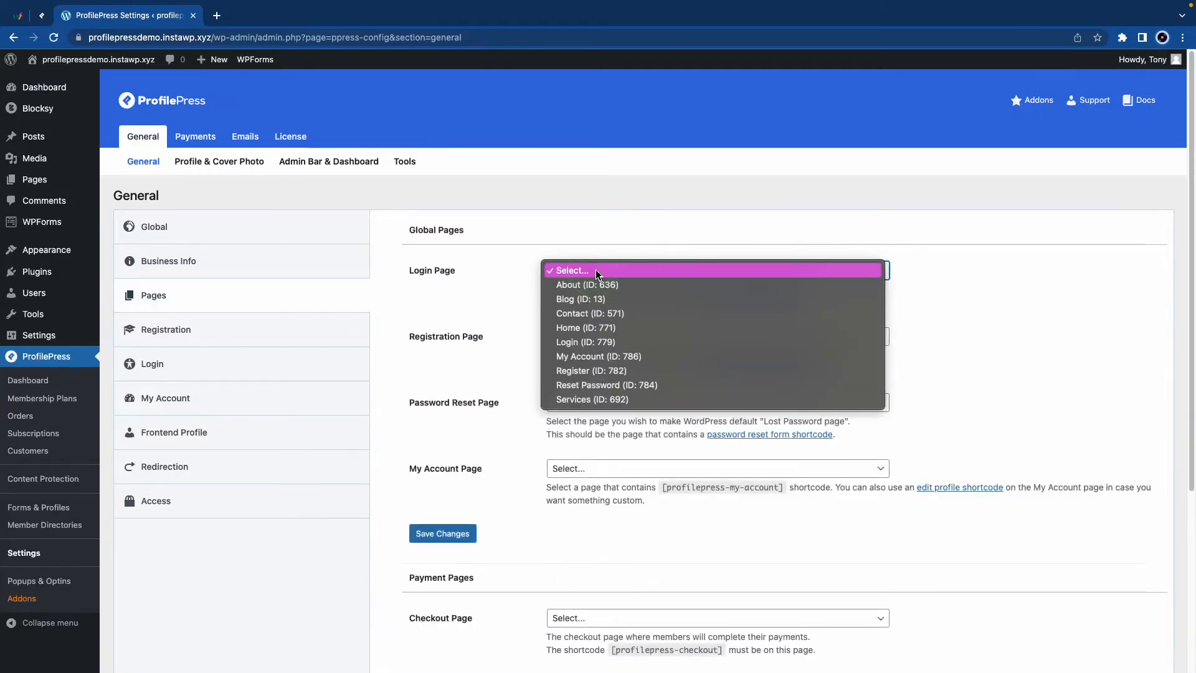
{"action": "left_click", "coordinate": [588, 340]}
{"action": "left_click", "coordinate": [588, 342]}
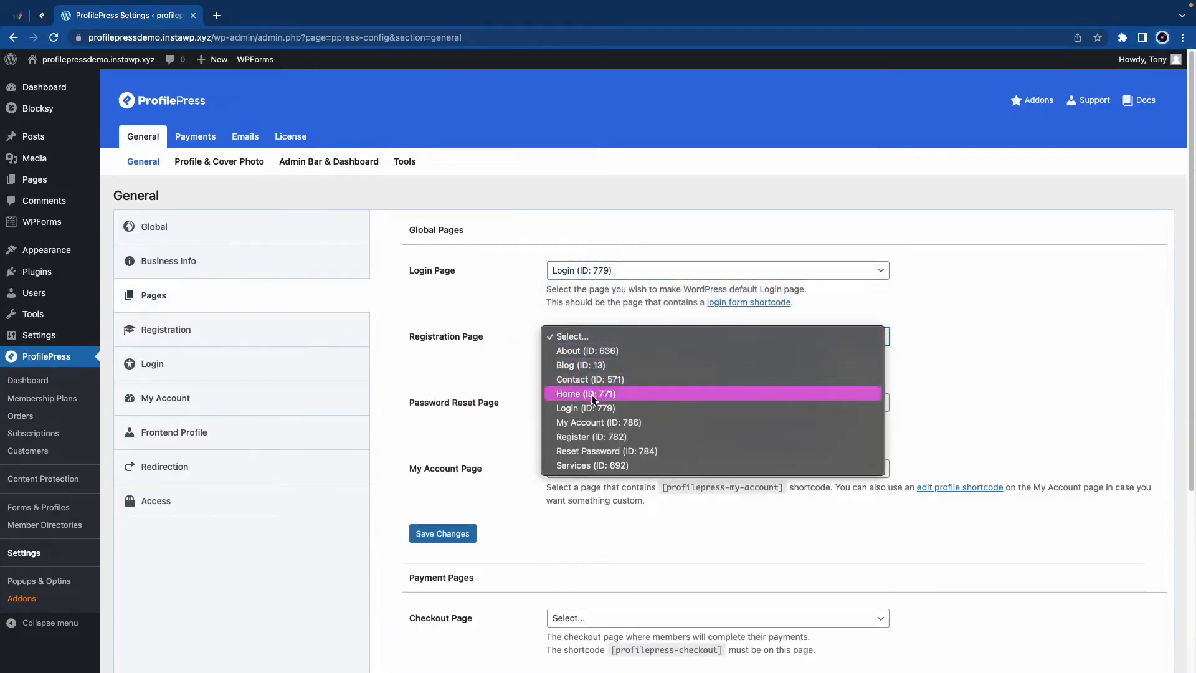
{"action": "left_click", "coordinate": [591, 437]}
{"action": "left_click", "coordinate": [594, 402]}
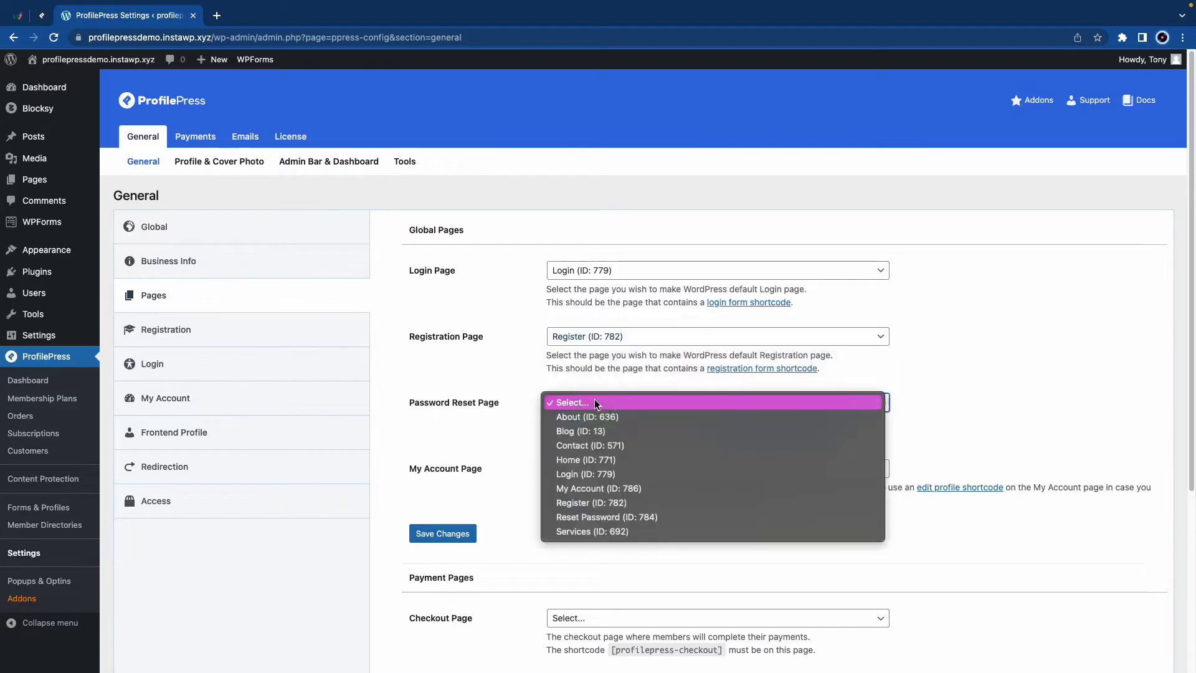
{"action": "left_click", "coordinate": [600, 476]}
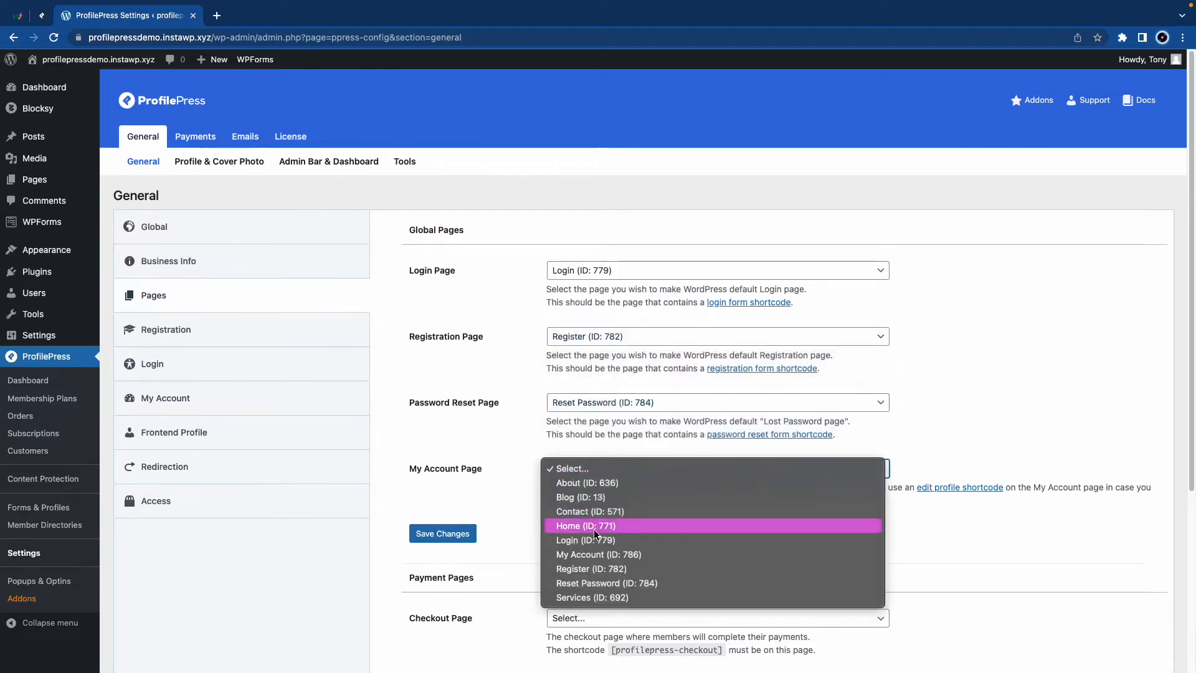
{"action": "left_click", "coordinate": [591, 556]}
{"action": "left_click", "coordinate": [469, 536]}
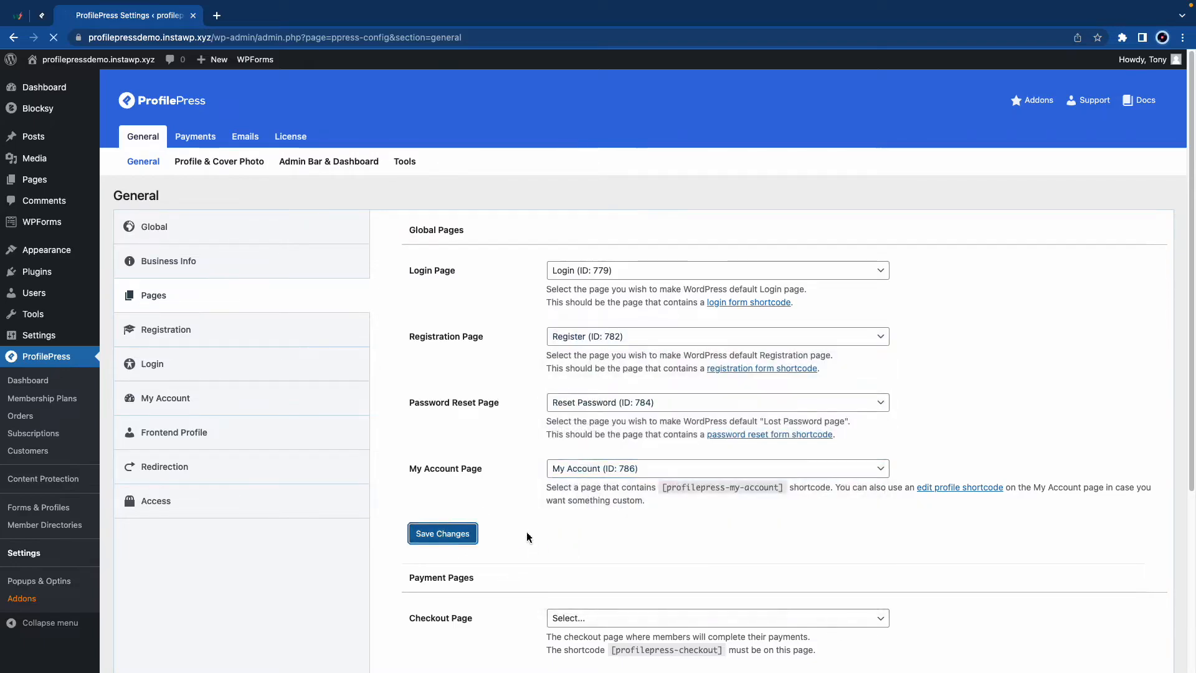
Create and publish a new page titled "Checkout" containing the shortcode [profilepress-checkout], and close its editor.
{"action": "scroll", "coordinate": [526, 537], "scroll_direction": "down", "scroll_amount": 5}
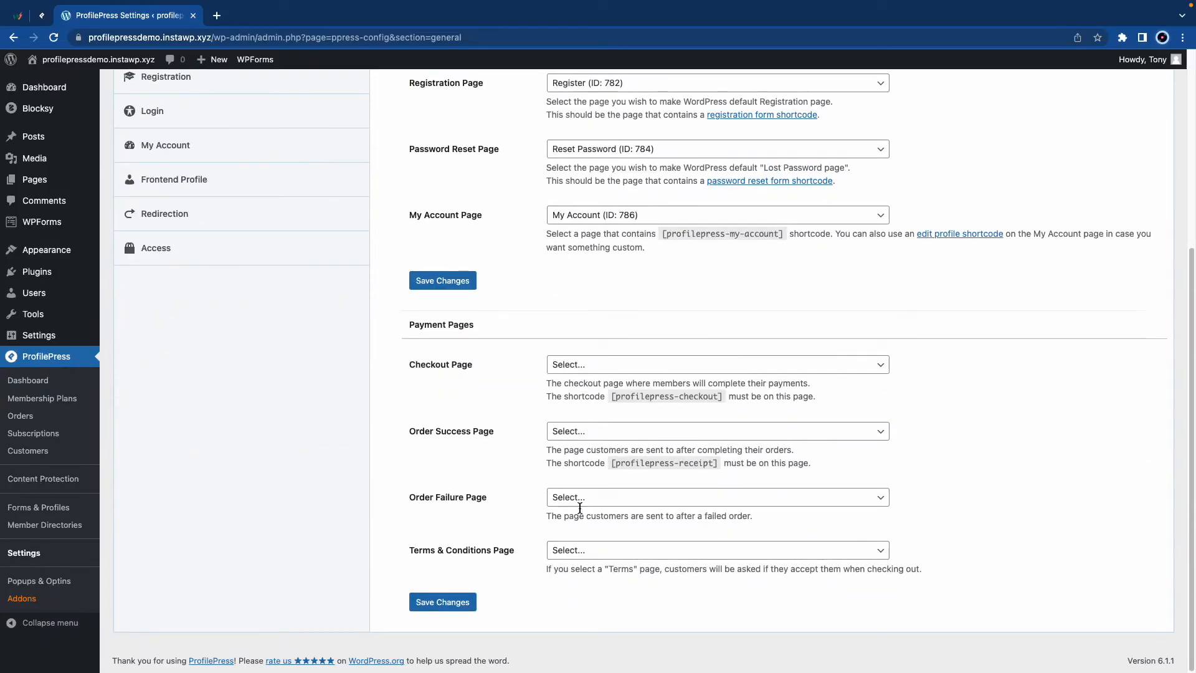
{"action": "left_click_drag", "start_coordinate": [721, 397], "coordinate": [611, 397]}
{"action": "key", "text": "super+c"}
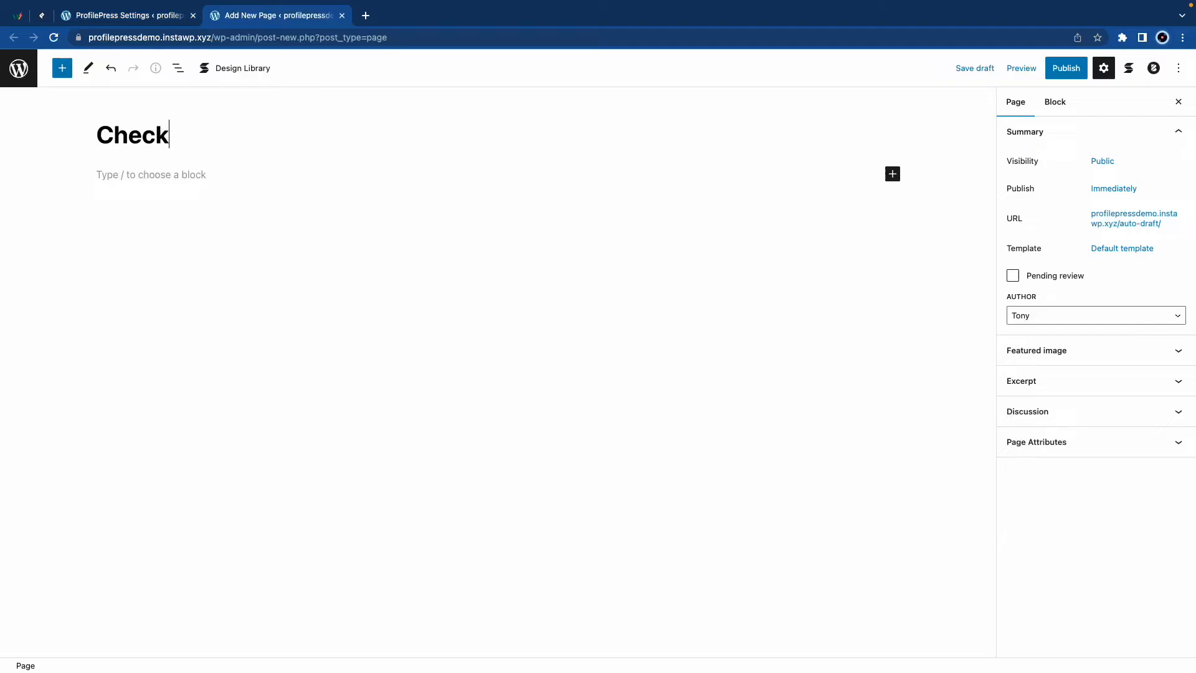
{"action": "type", "text": "out"}
{"action": "left_click", "coordinate": [160, 177]}
{"action": "key", "text": "super+v"}
{"action": "left_click", "coordinate": [1065, 68]}
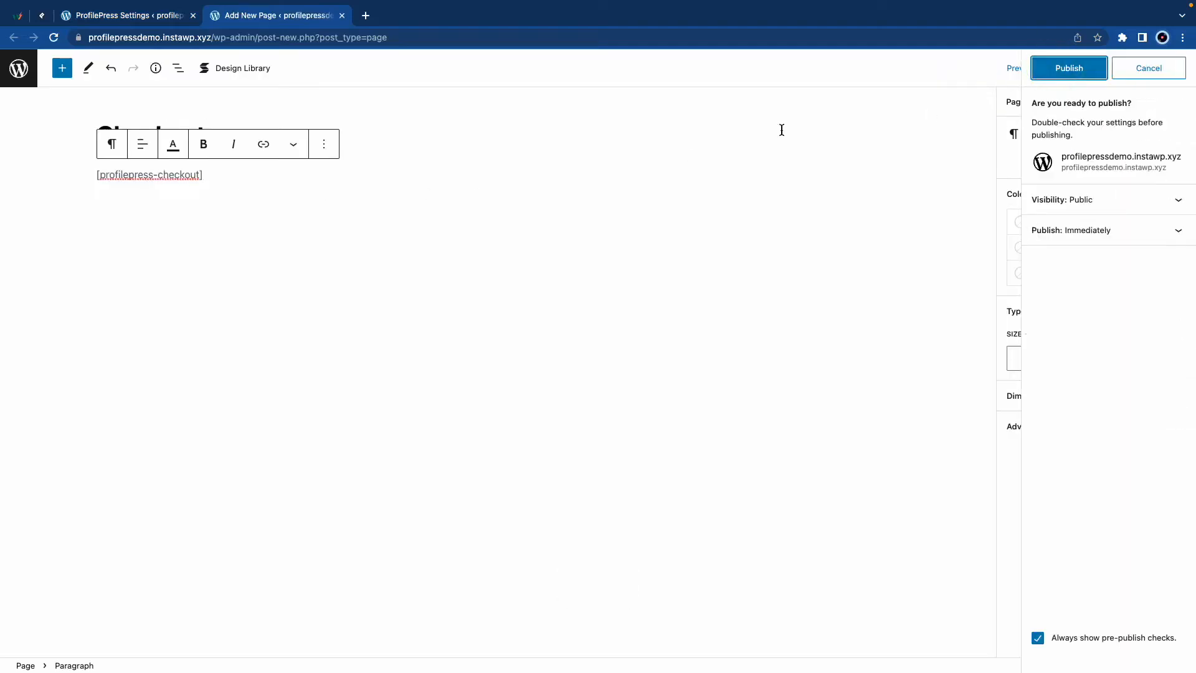
{"action": "left_click", "coordinate": [1068, 67]}
{"action": "left_click", "coordinate": [341, 15]}
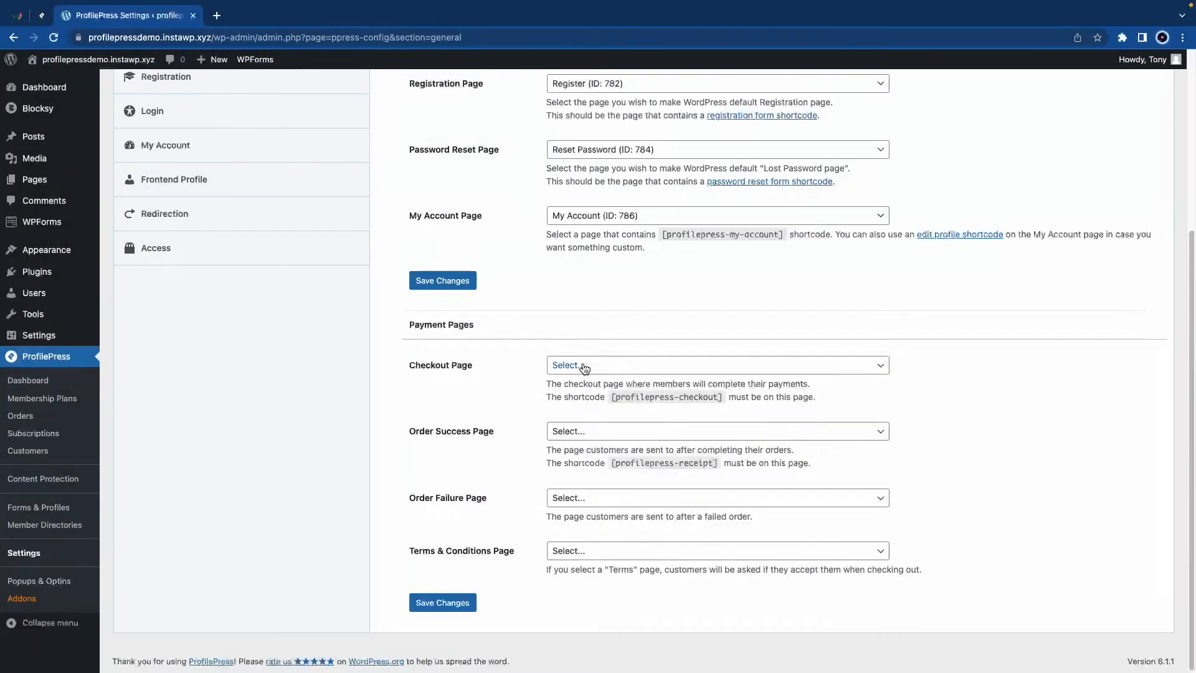
Assign the Checkout, Order Success, Order Failure and Terms & Conditions pages to their matching payment page settings and save.
{"action": "left_click", "coordinate": [579, 366]}
{"action": "left_click", "coordinate": [579, 409]}
{"action": "left_click", "coordinate": [577, 432]}
{"action": "left_click", "coordinate": [582, 560]}
{"action": "left_click", "coordinate": [585, 497]}
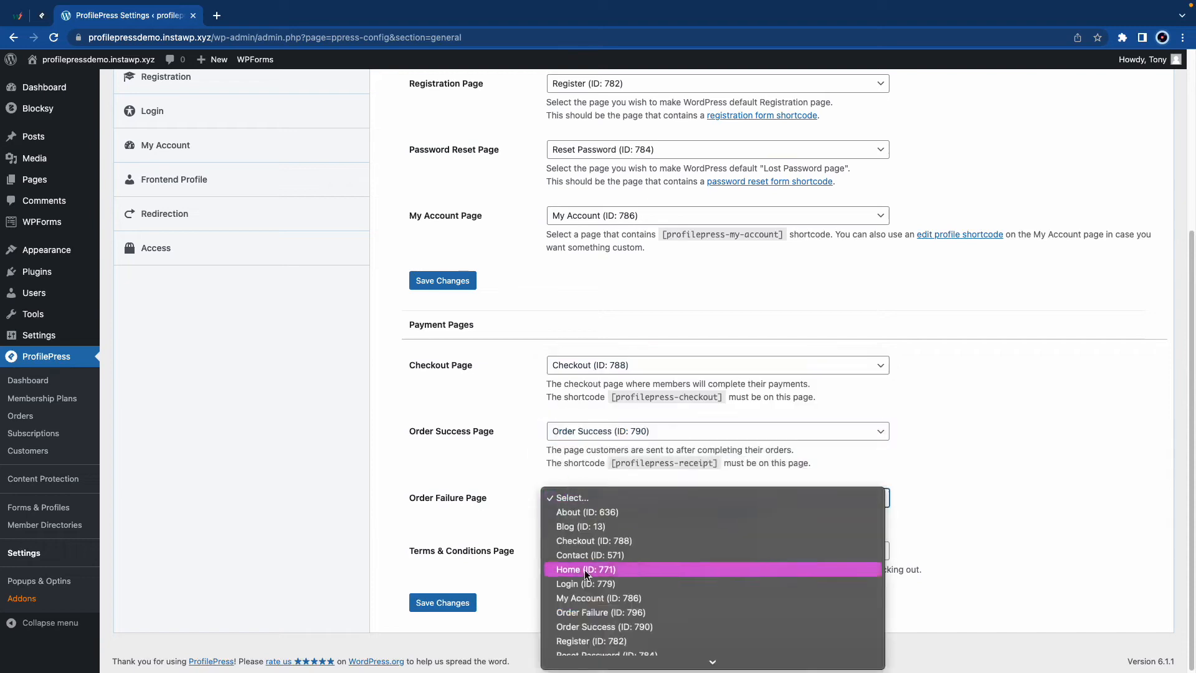
{"action": "left_click", "coordinate": [585, 611]}
{"action": "left_click", "coordinate": [598, 552]}
{"action": "left_click", "coordinate": [598, 655]}
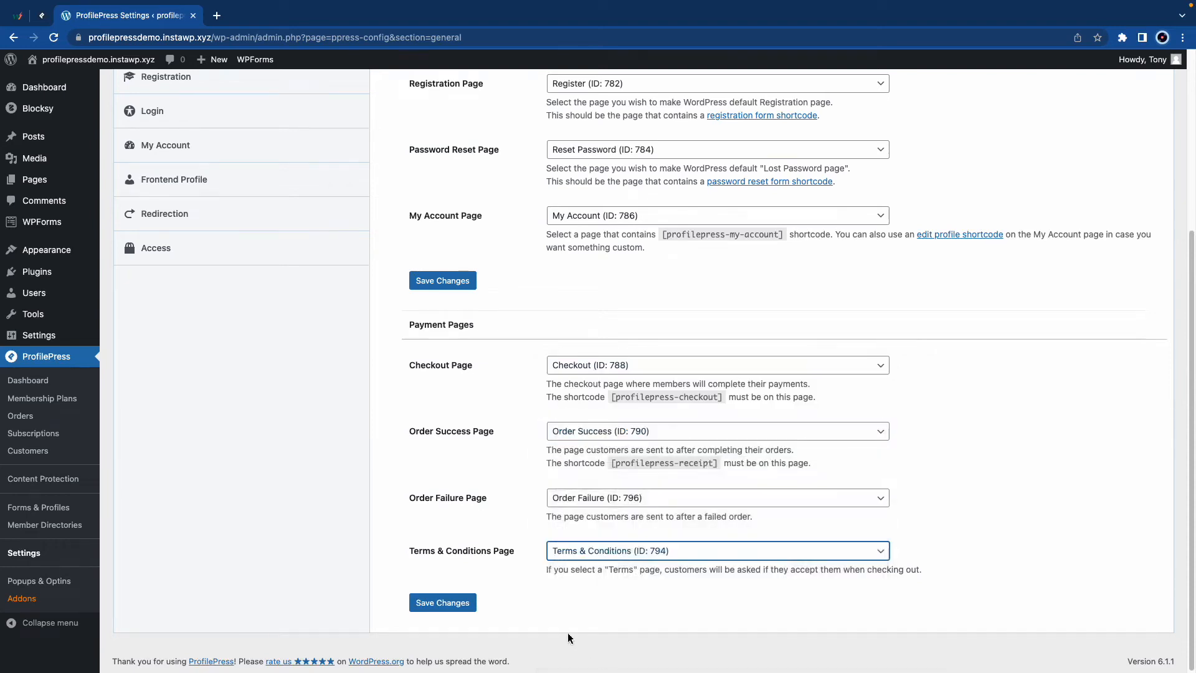
{"action": "left_click", "coordinate": [465, 604]}
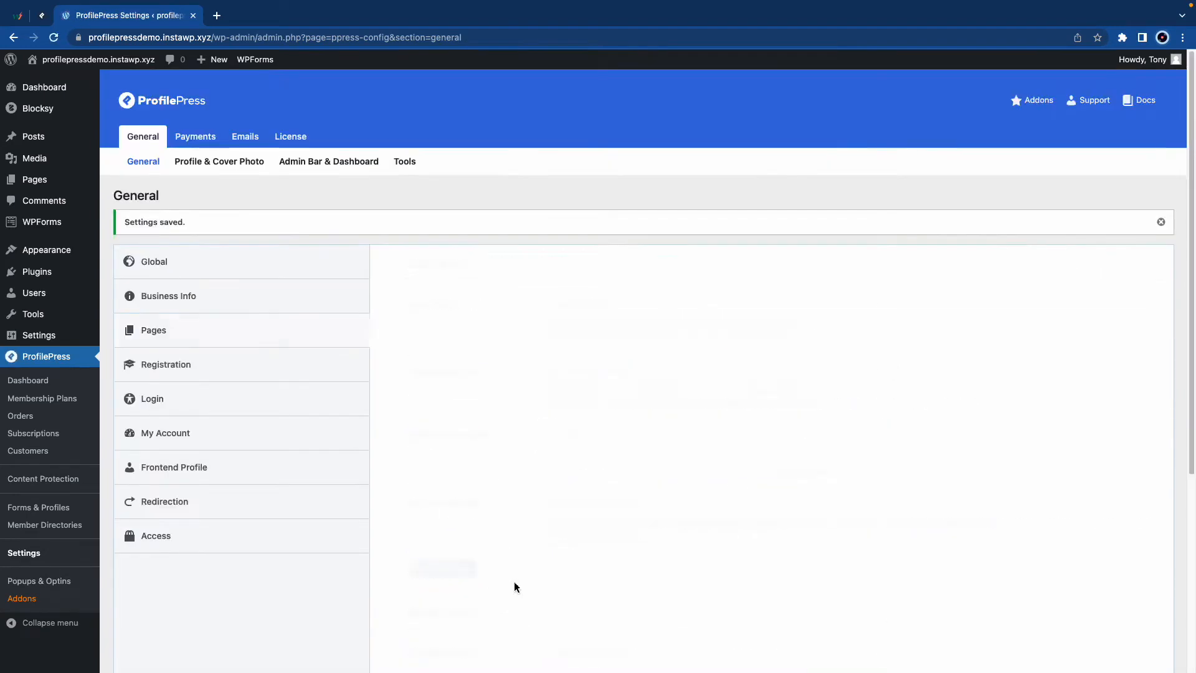
Go from the ProfilePress dashboard to the payment methods, enable and save Store Payments, and return to the methods list.
{"action": "left_click", "coordinate": [35, 383]}
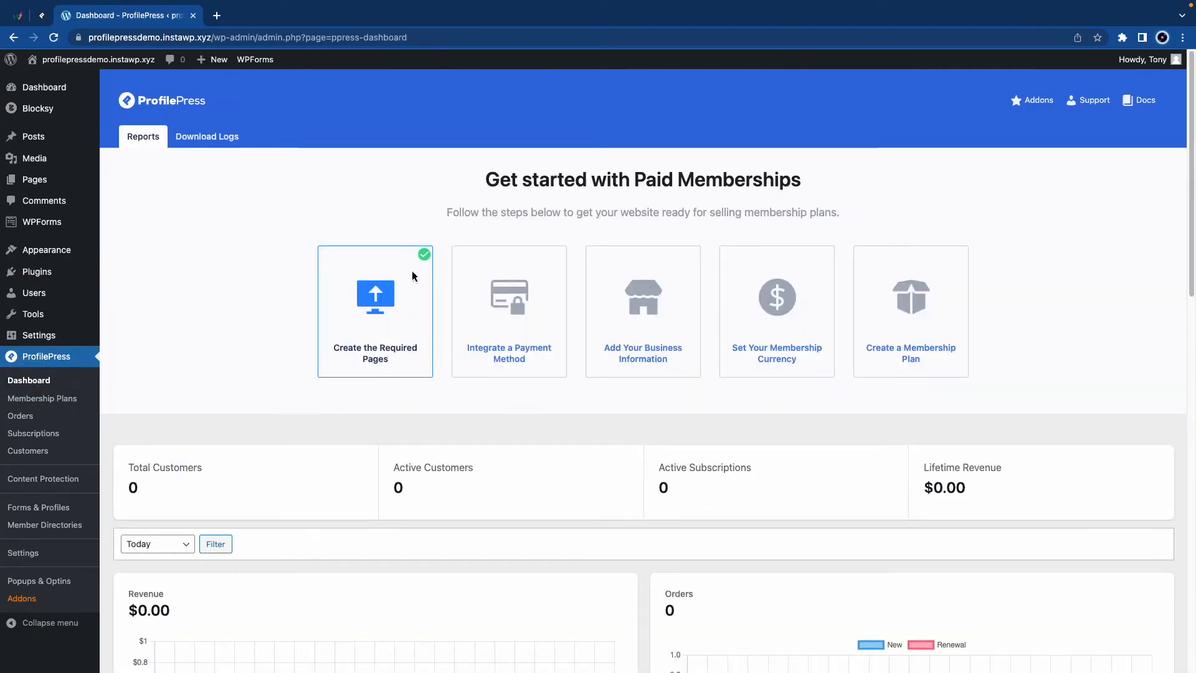
{"action": "left_click", "coordinate": [495, 355]}
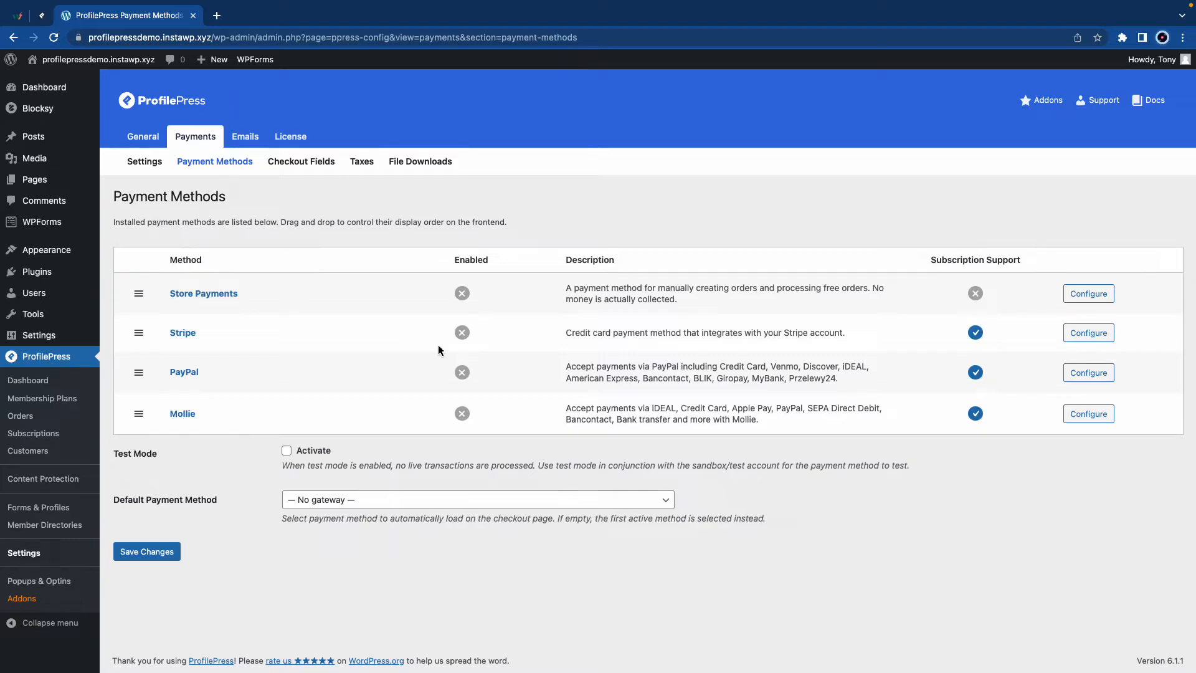
{"action": "left_click", "coordinate": [225, 293]}
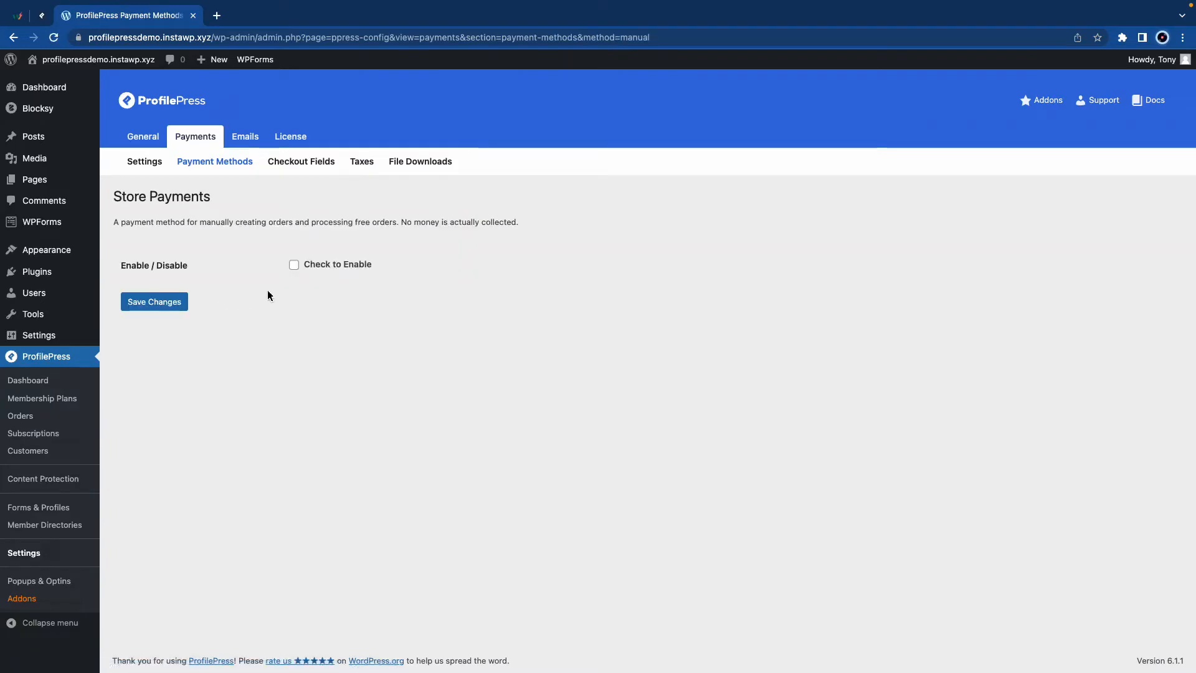
{"action": "left_click", "coordinate": [293, 265]}
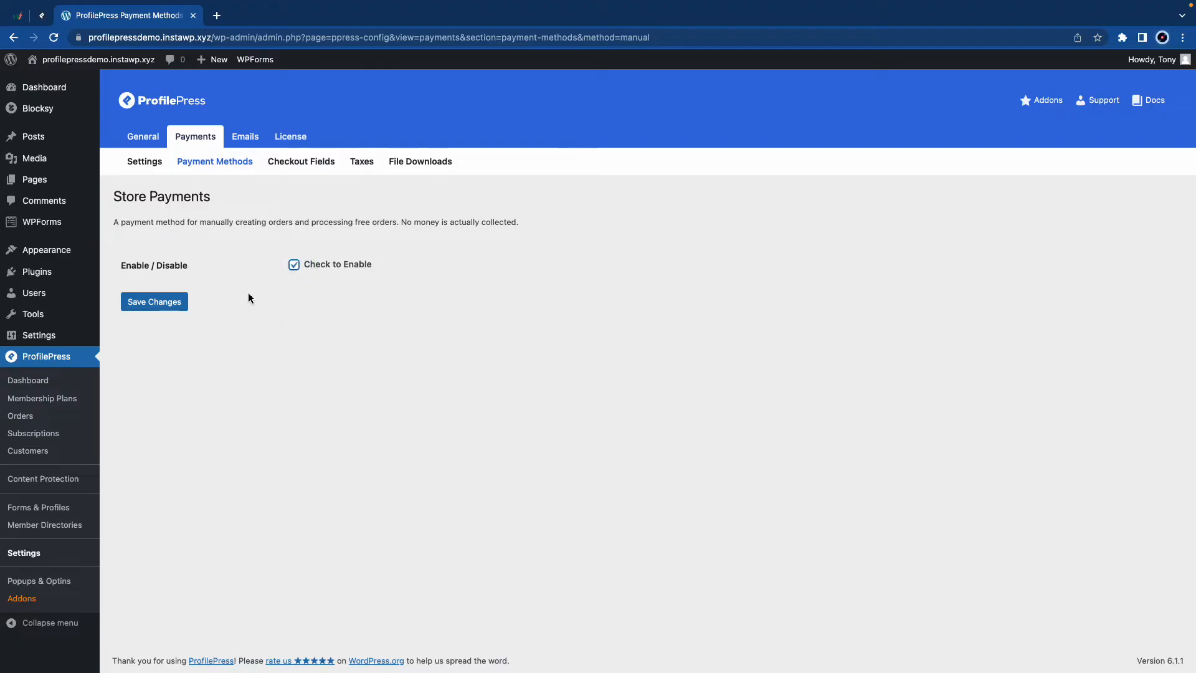
{"action": "left_click", "coordinate": [167, 304]}
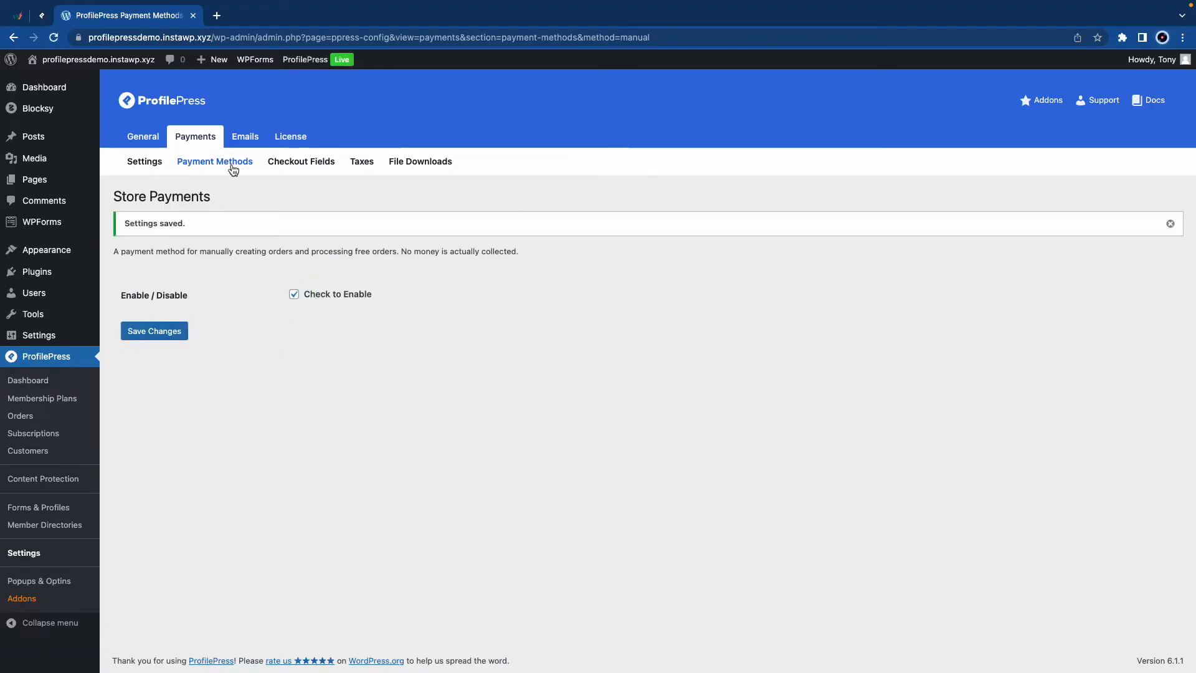
{"action": "left_click", "coordinate": [232, 167]}
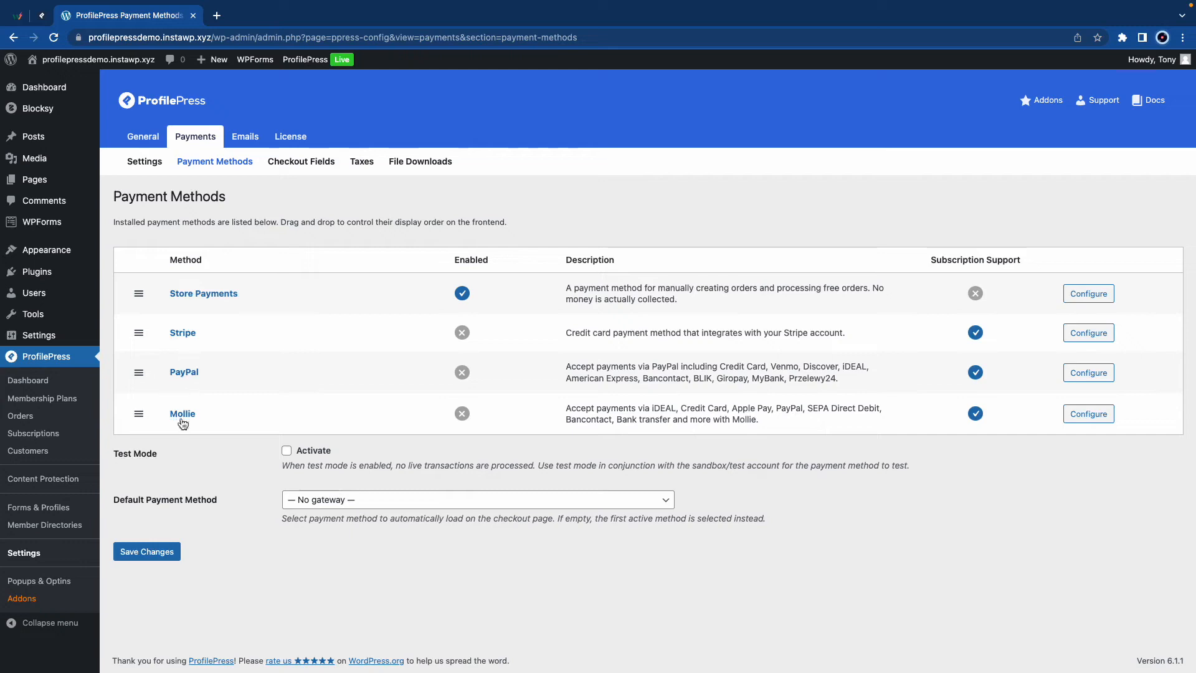
Review the Stripe payment method's settings and its account connection page, and return to the payment methods list.
{"action": "left_click", "coordinate": [183, 333]}
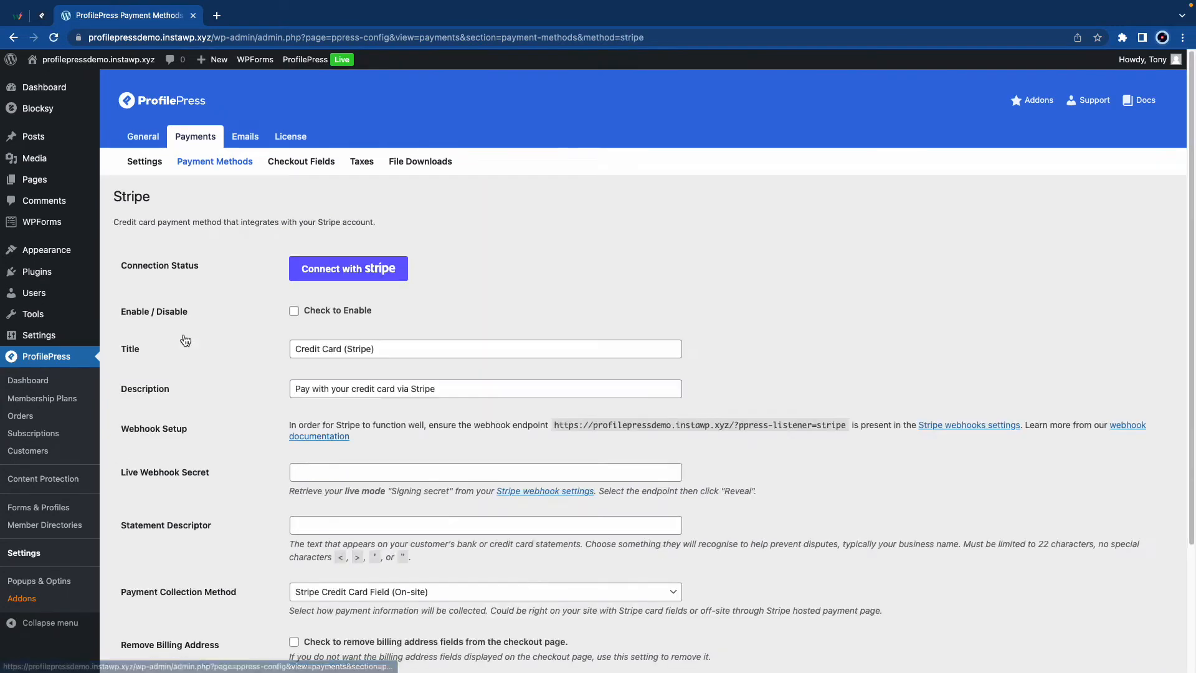
{"action": "left_click", "coordinate": [324, 279]}
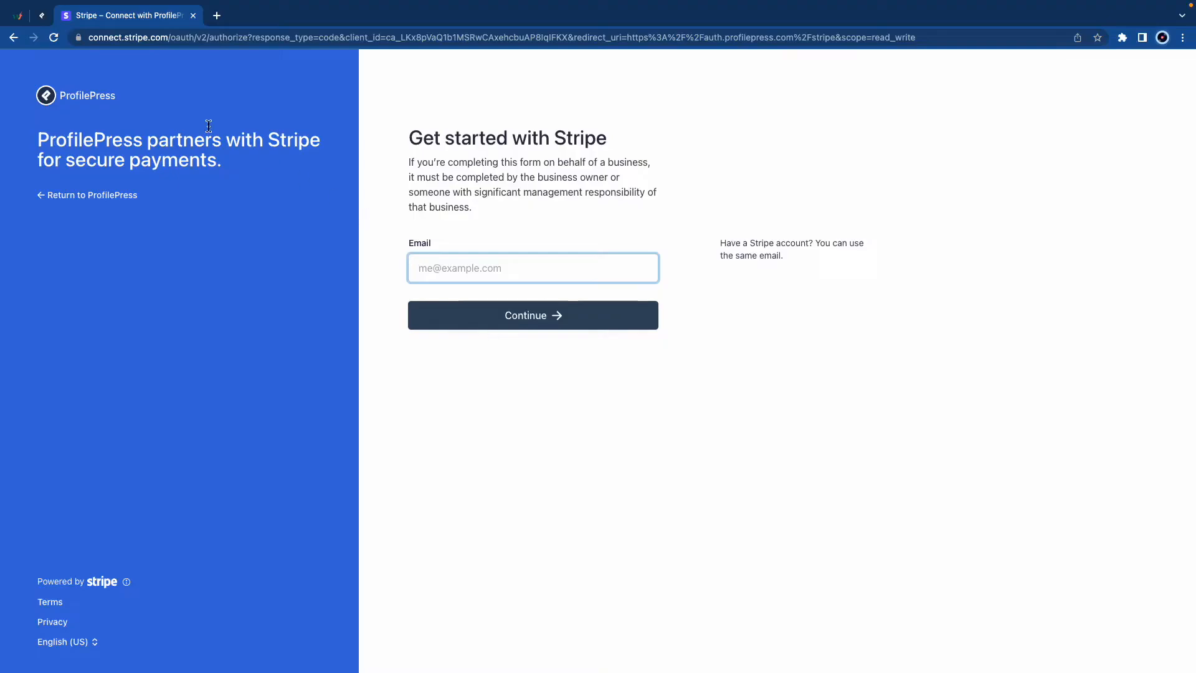
{"action": "left_click", "coordinate": [16, 41]}
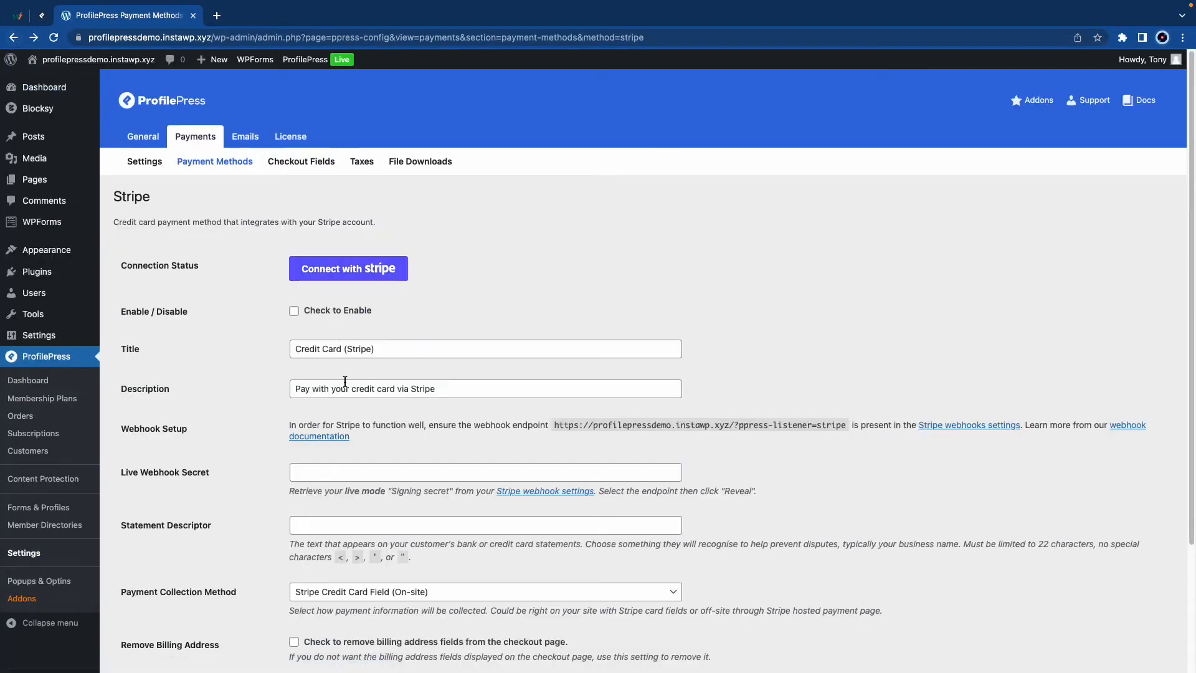
{"action": "scroll", "coordinate": [358, 355], "scroll_direction": "down", "scroll_amount": 5}
{"action": "scroll", "coordinate": [492, 436], "scroll_direction": "up", "scroll_amount": 5}
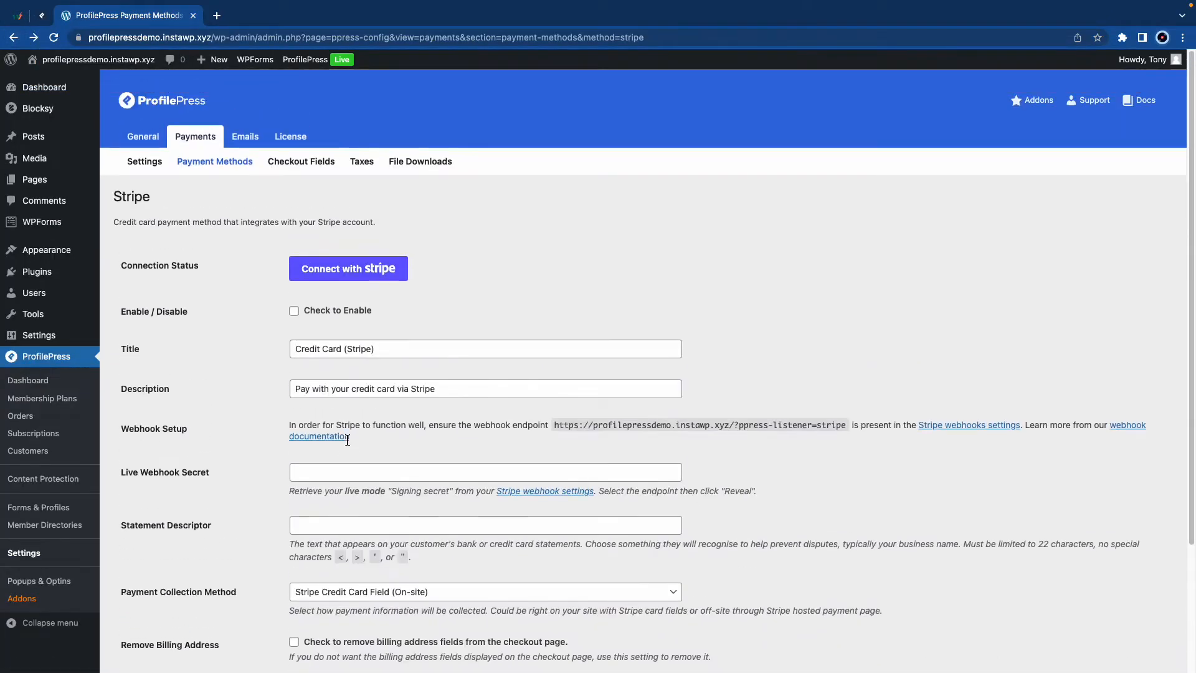
{"action": "left_click", "coordinate": [14, 38]}
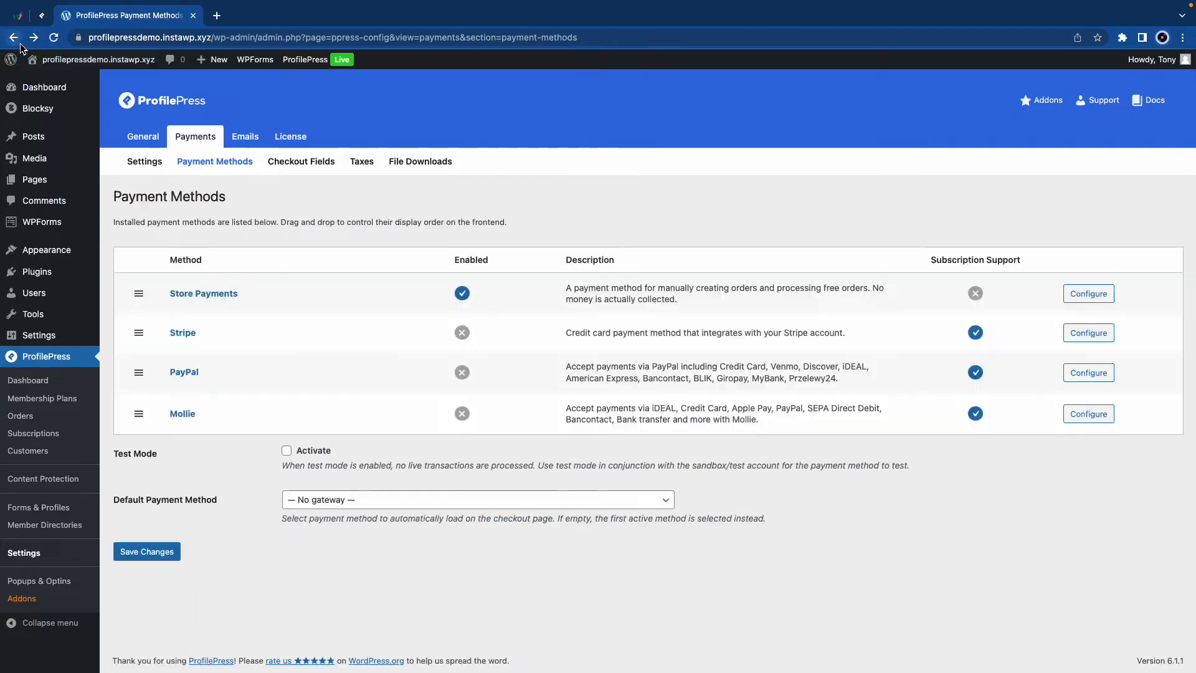
Open the PayPal payment method's settings and, in a new browser tab, the PayPal Developer apps and credentials page.
{"action": "left_click", "coordinate": [185, 373]}
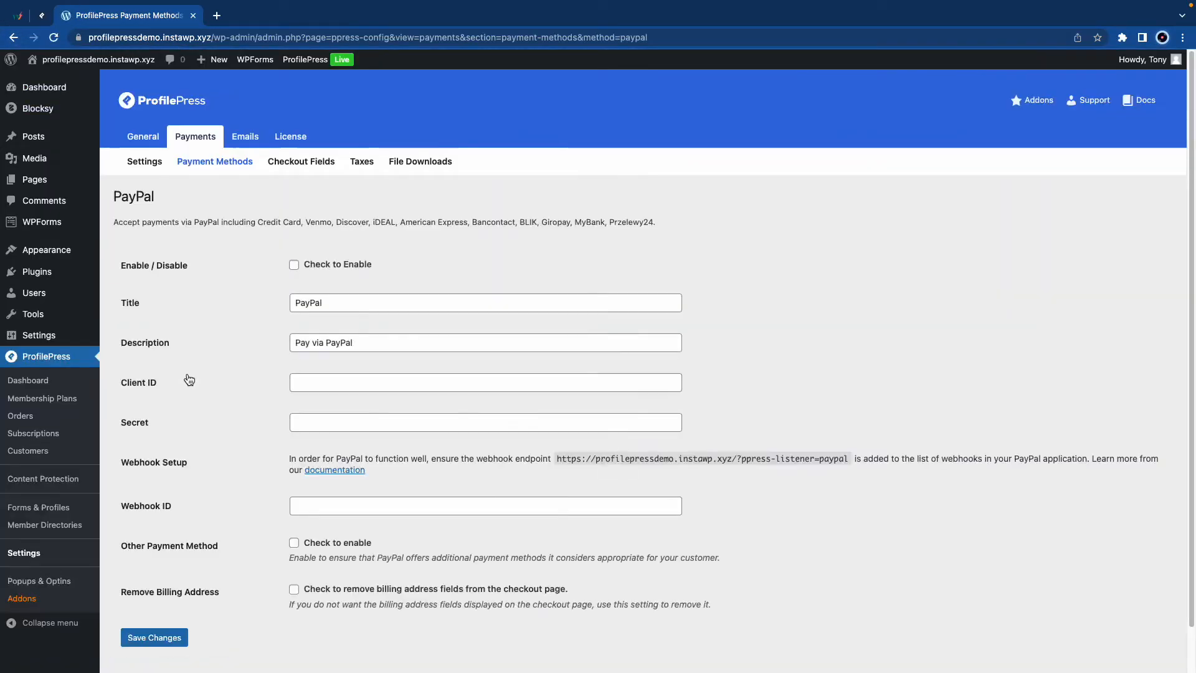
{"action": "left_click", "coordinate": [216, 16]}
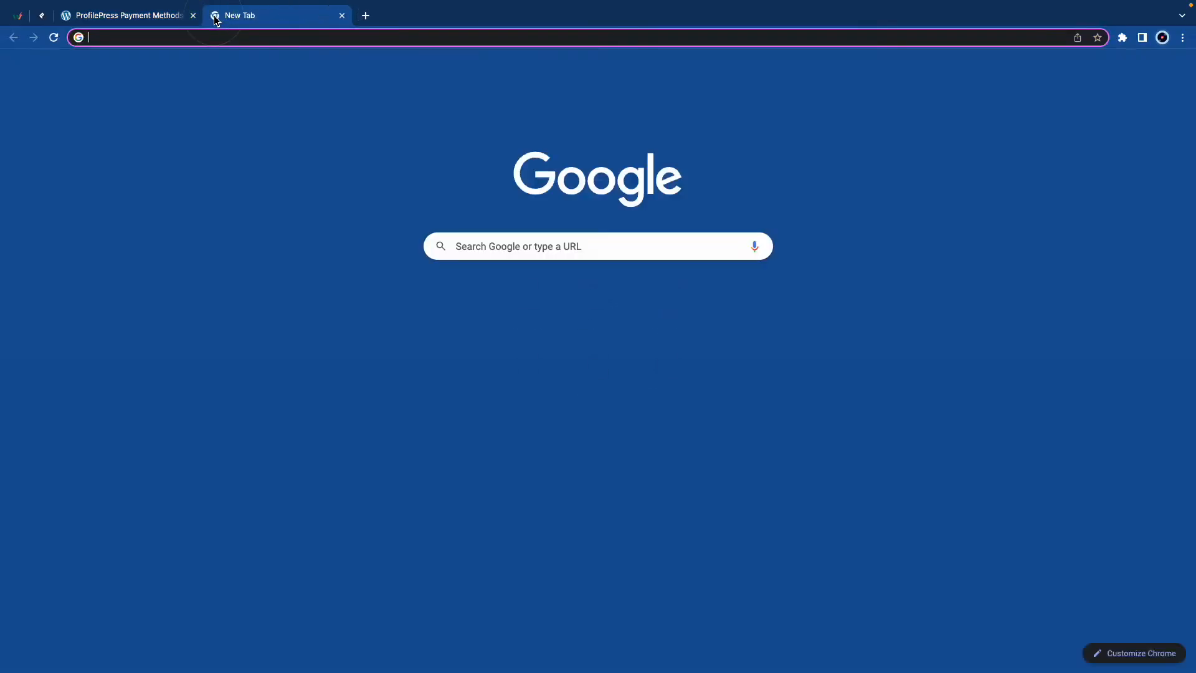
{"action": "type", "text": "developer"}
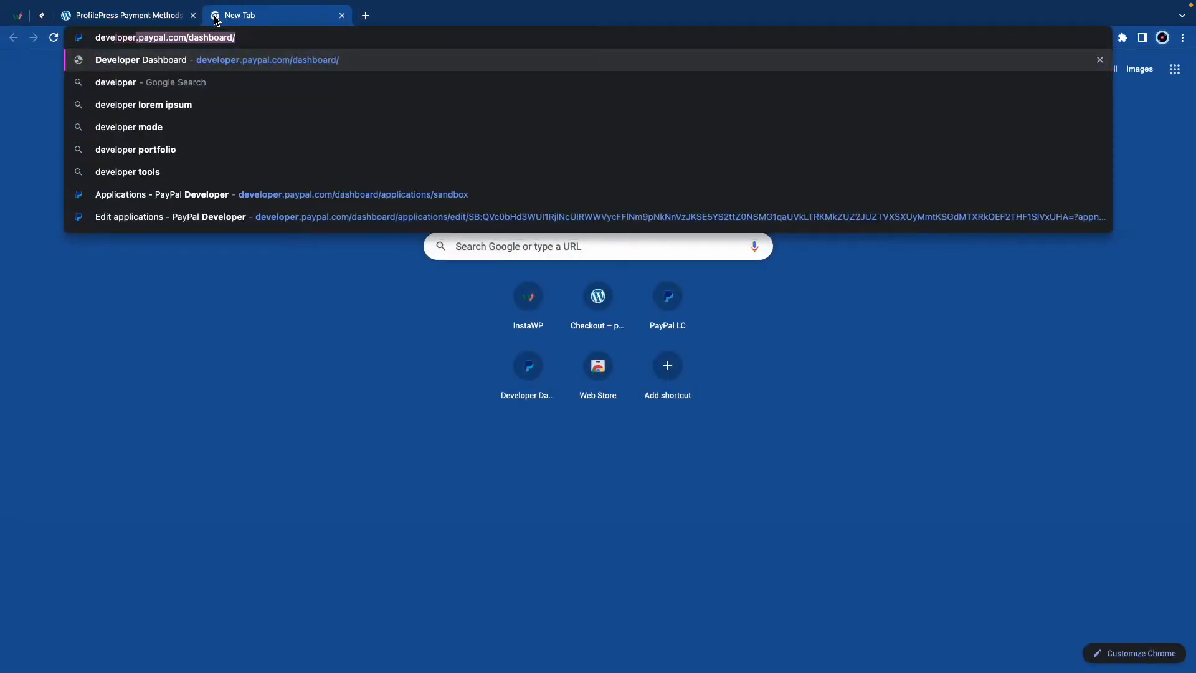
{"action": "key", "text": "Return"}
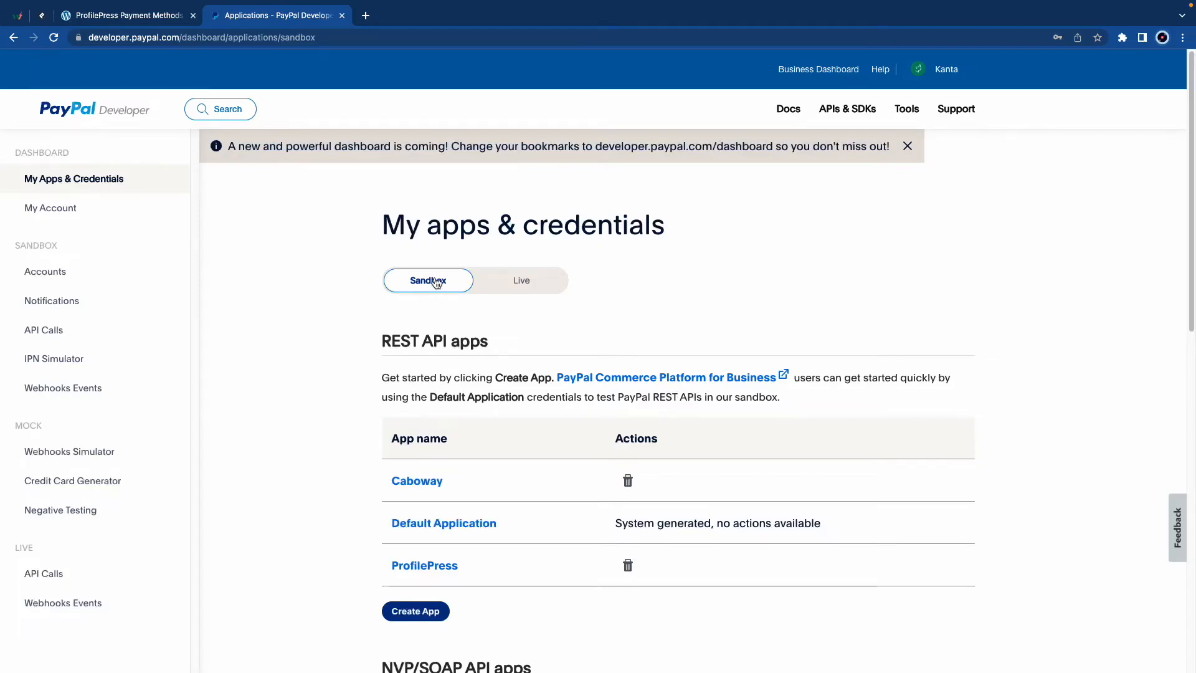
{"action": "left_click", "coordinate": [510, 280]}
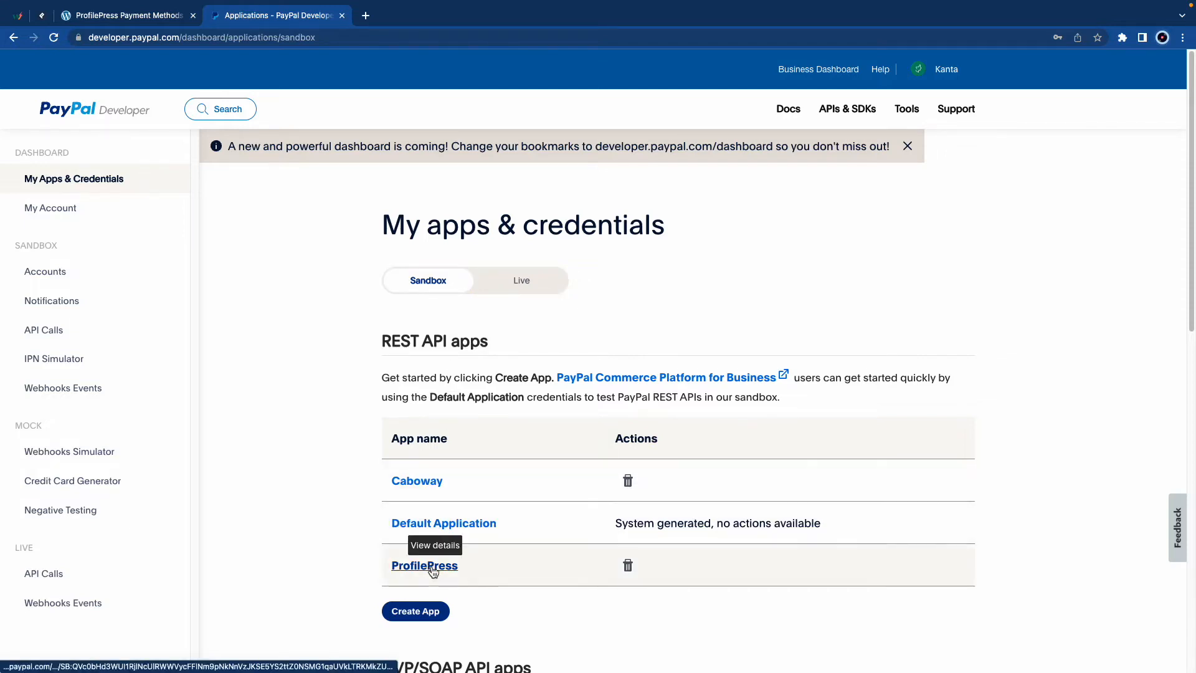
Look at the form for creating a new PayPal app, go back, and open the existing ProfilePress sandbox app.
{"action": "left_click", "coordinate": [419, 612]}
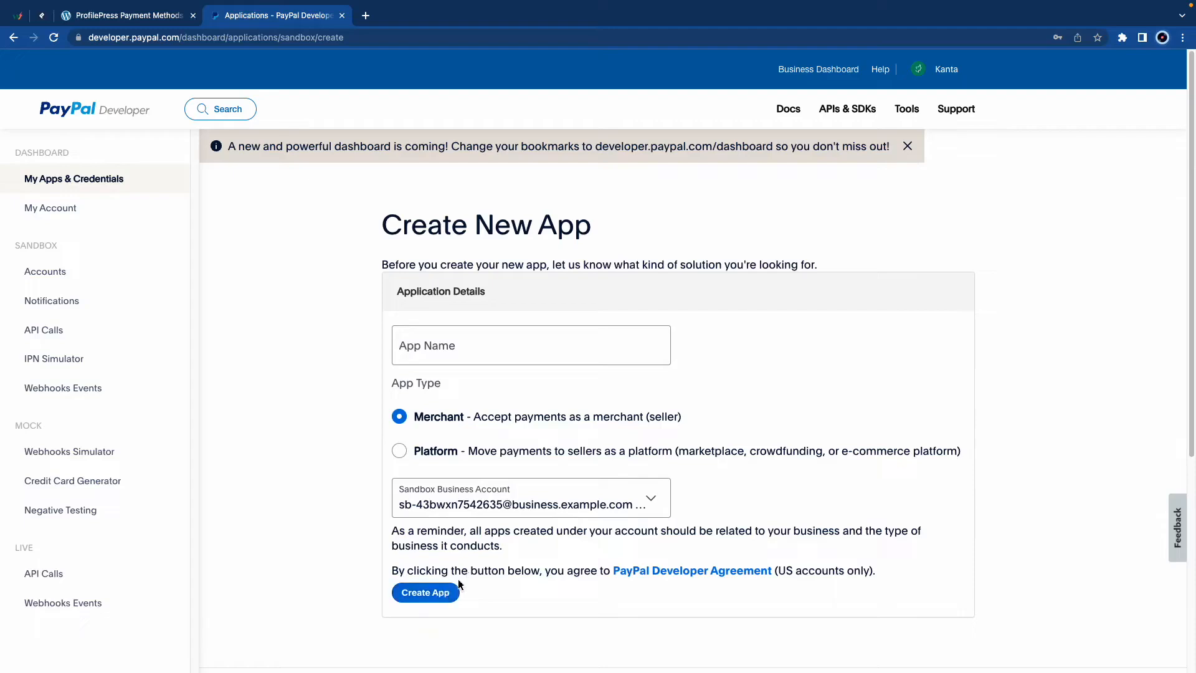
{"action": "left_click", "coordinate": [15, 38]}
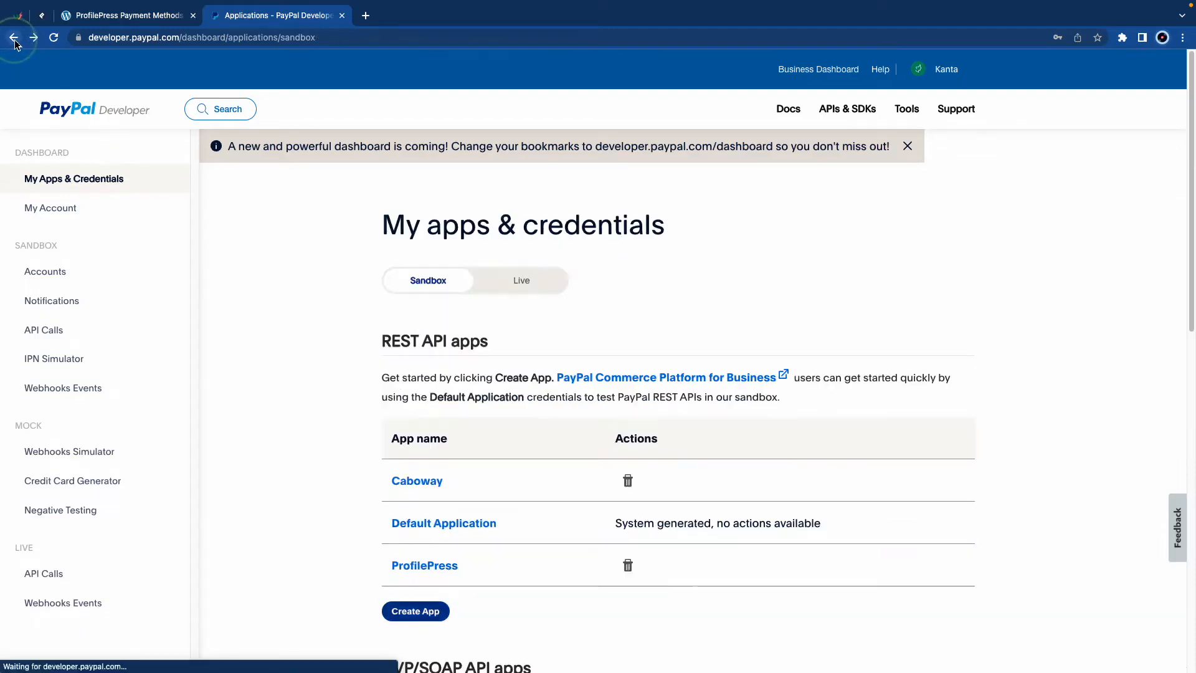
{"action": "left_click", "coordinate": [425, 566]}
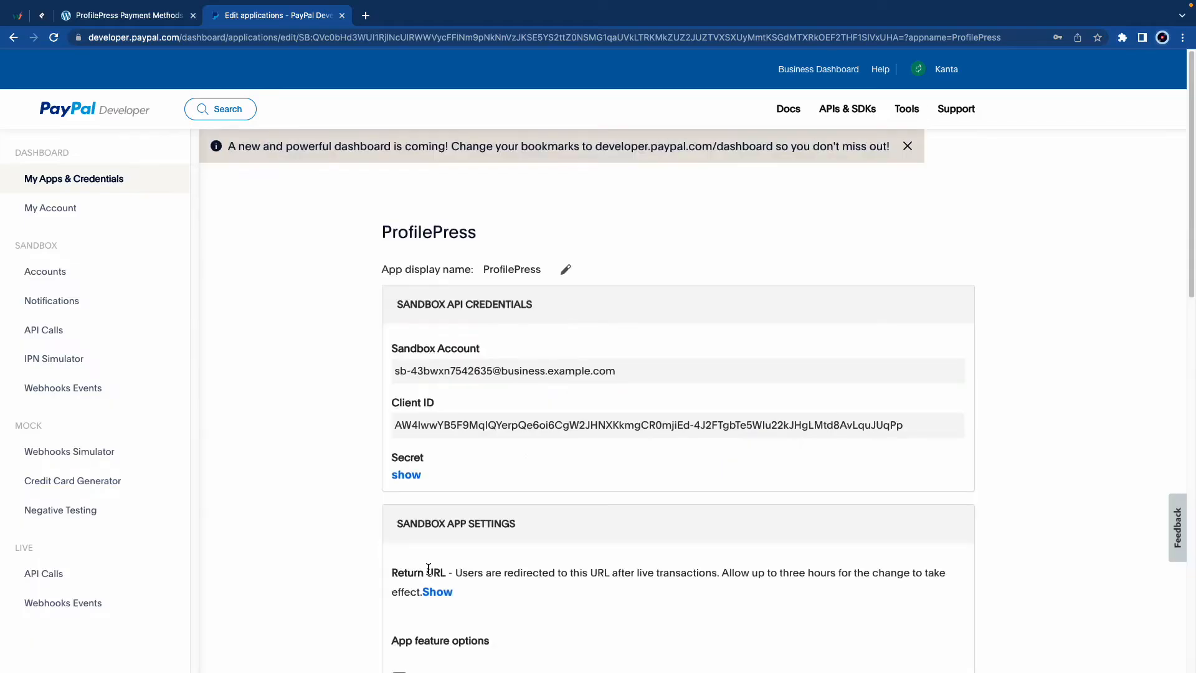
Check the credential fields in the ProfilePress PayPal settings and copy the Client ID from the PayPal sandbox app.
{"action": "left_click", "coordinate": [158, 17]}
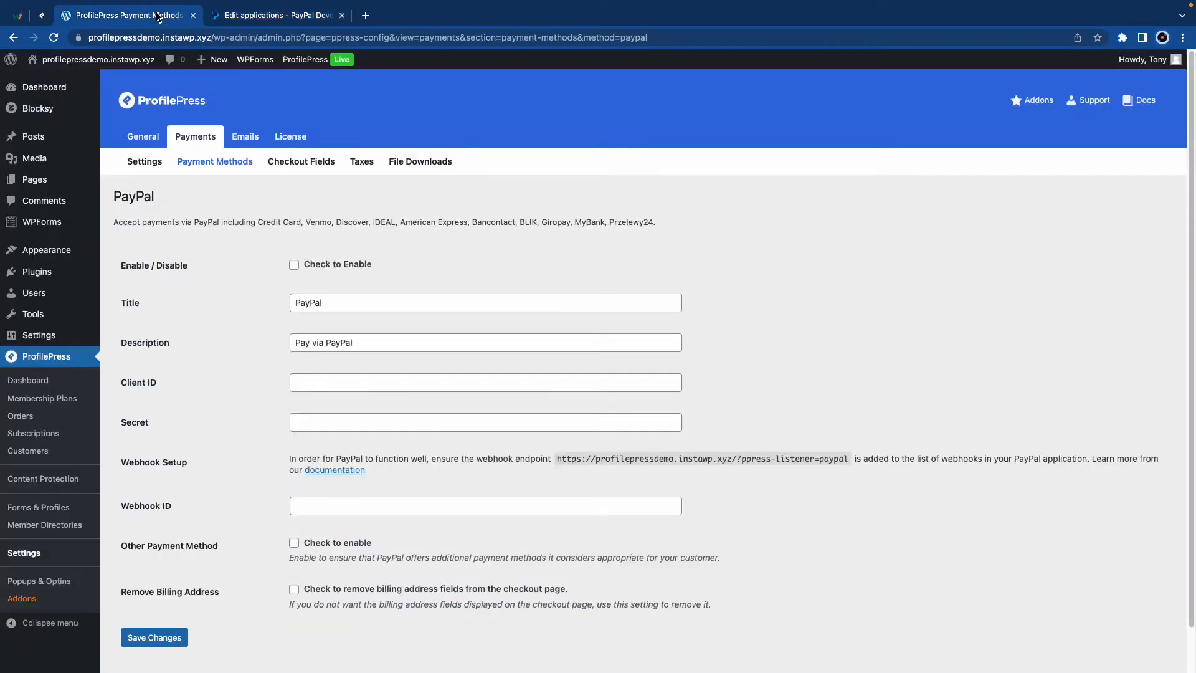
{"action": "left_click", "coordinate": [243, 19]}
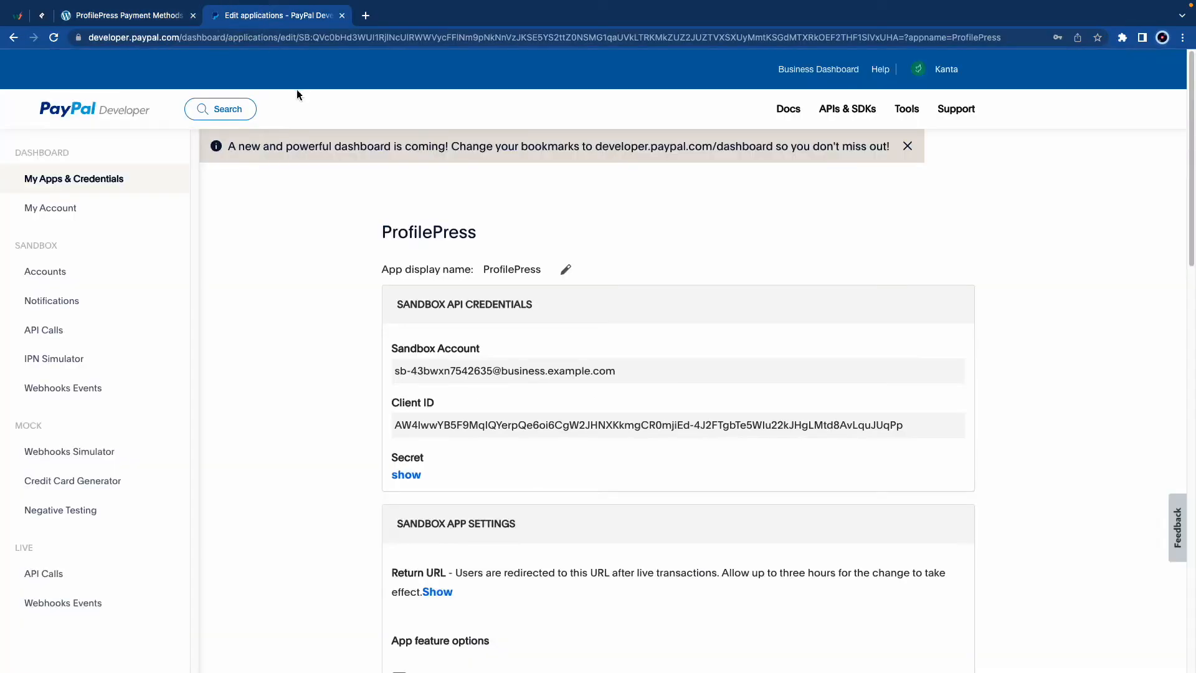
{"action": "double_click", "coordinate": [481, 422]}
{"action": "triple_click", "coordinate": [481, 425]}
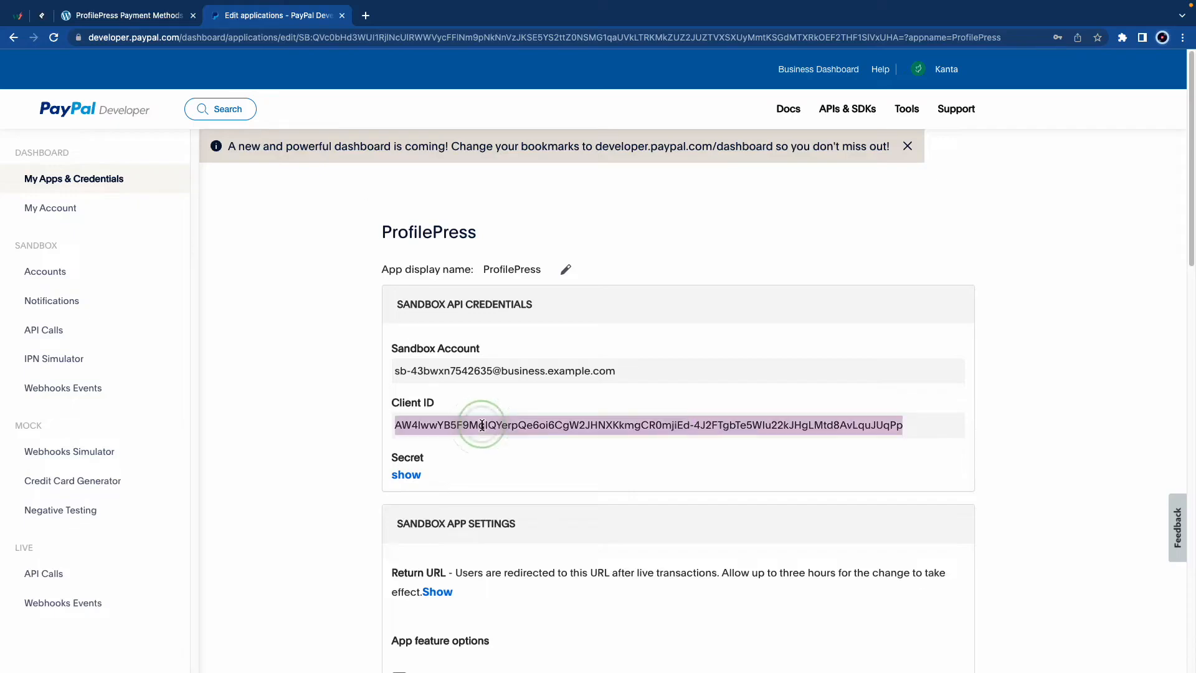
{"action": "key", "text": "super+c"}
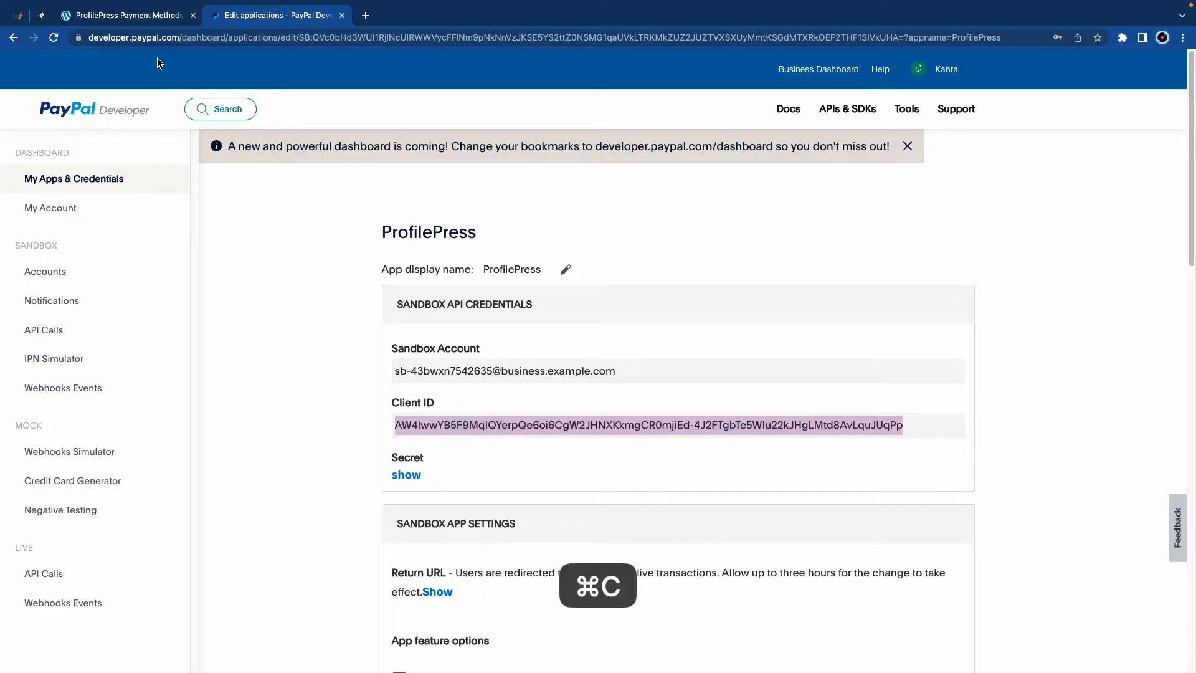
Switch to the ProfilePress PayPal settings and paste the copied Client ID into its field.
{"action": "left_click", "coordinate": [128, 15]}
{"action": "left_click", "coordinate": [334, 382]}
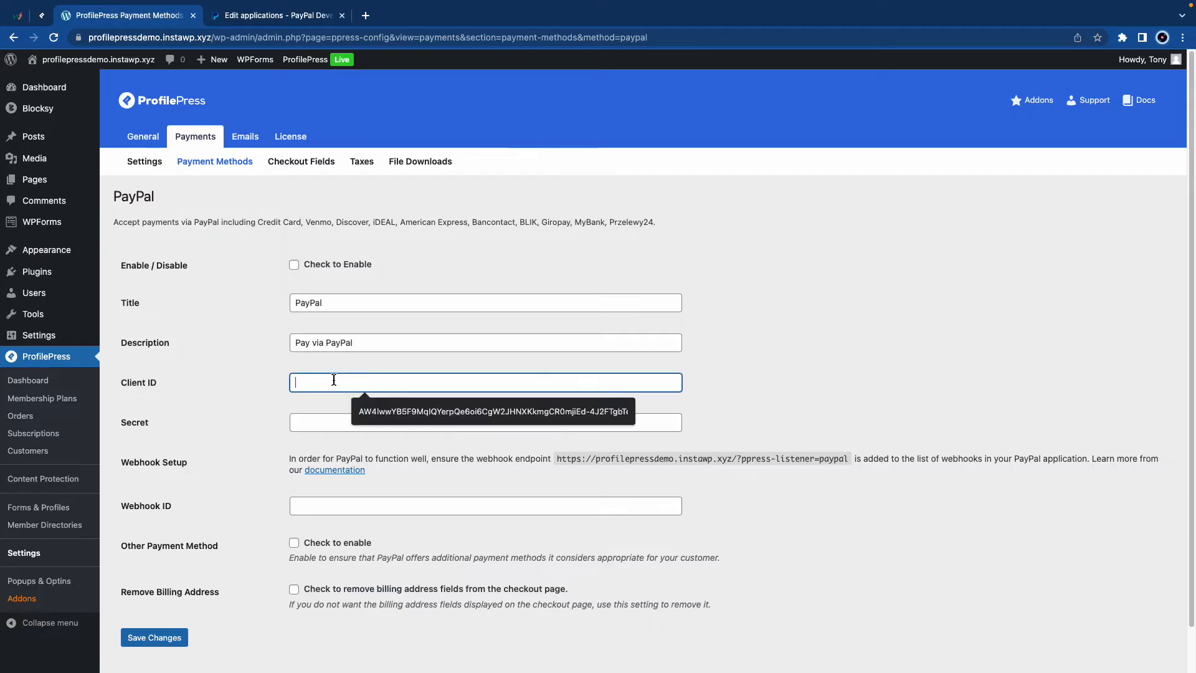
{"action": "key", "text": "super+v"}
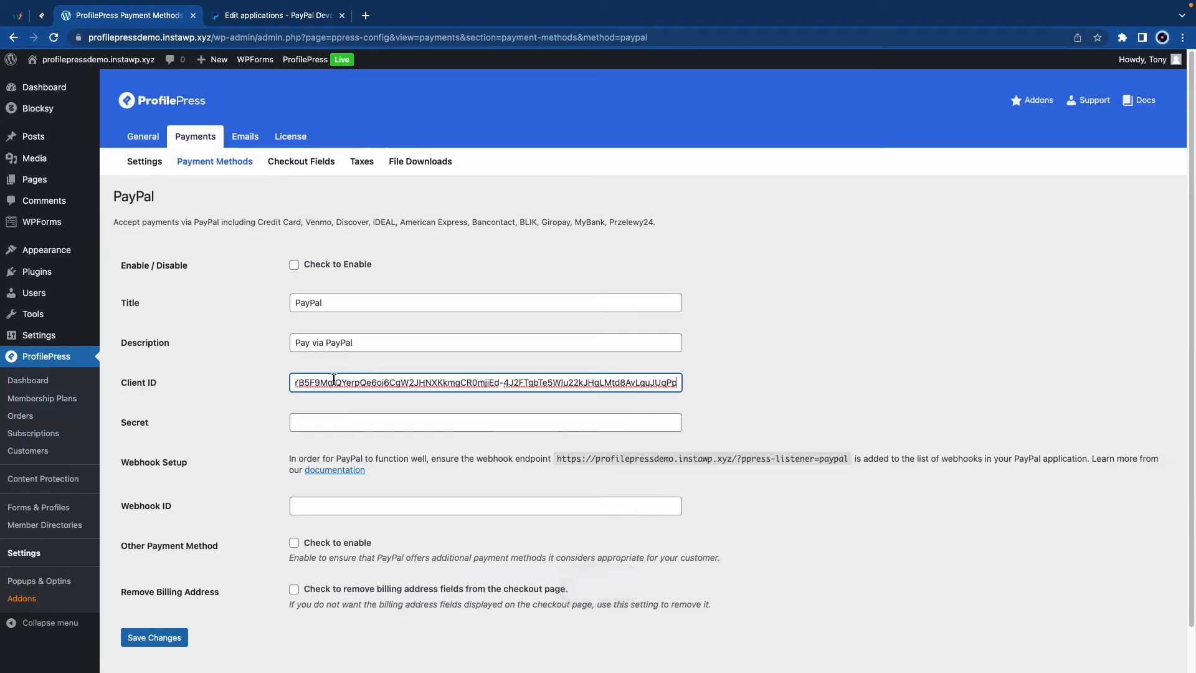
Reveal and copy the sandbox app's secret in PayPal Developer, and paste it into the Secret field of the ProfilePress PayPal settings.
{"action": "left_click", "coordinate": [282, 16]}
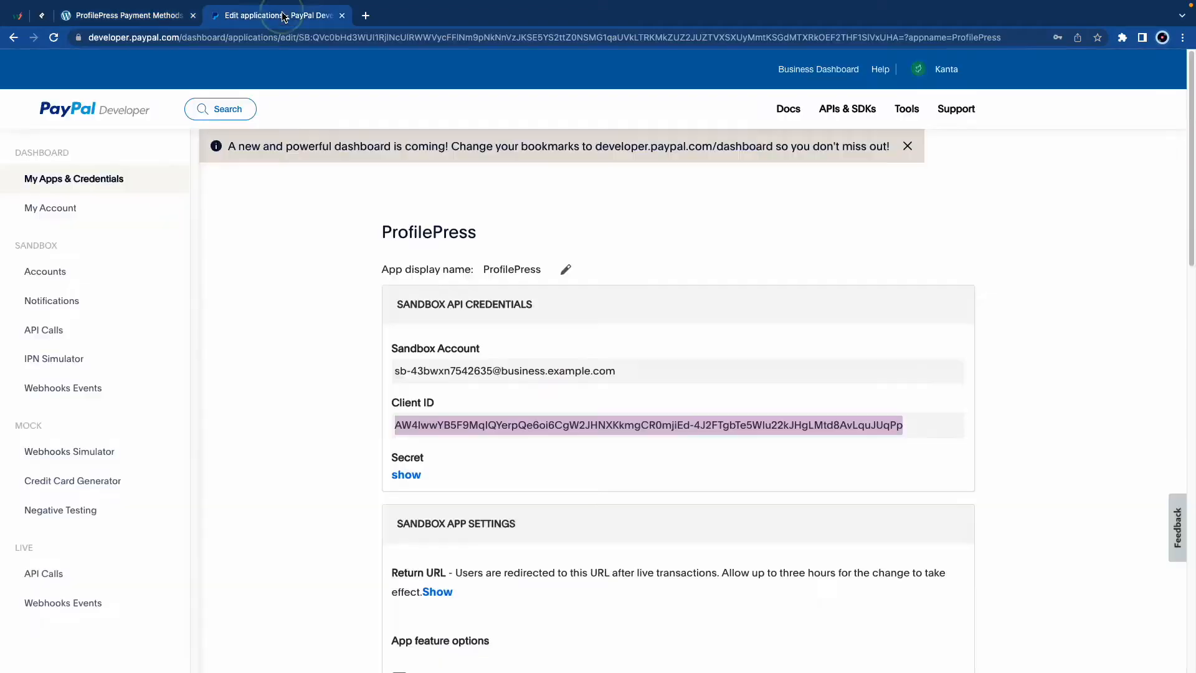
{"action": "left_click", "coordinate": [419, 475]}
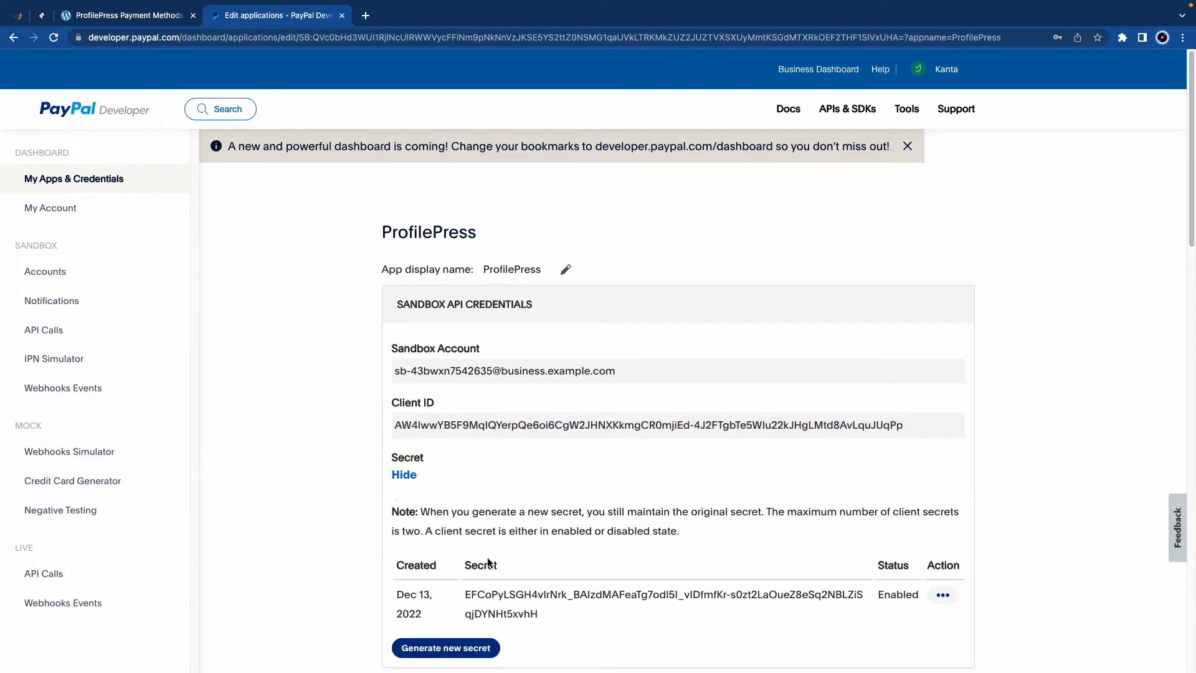
{"action": "left_click_drag", "start_coordinate": [467, 601], "coordinate": [537, 614]}
{"action": "key", "text": "super+c"}
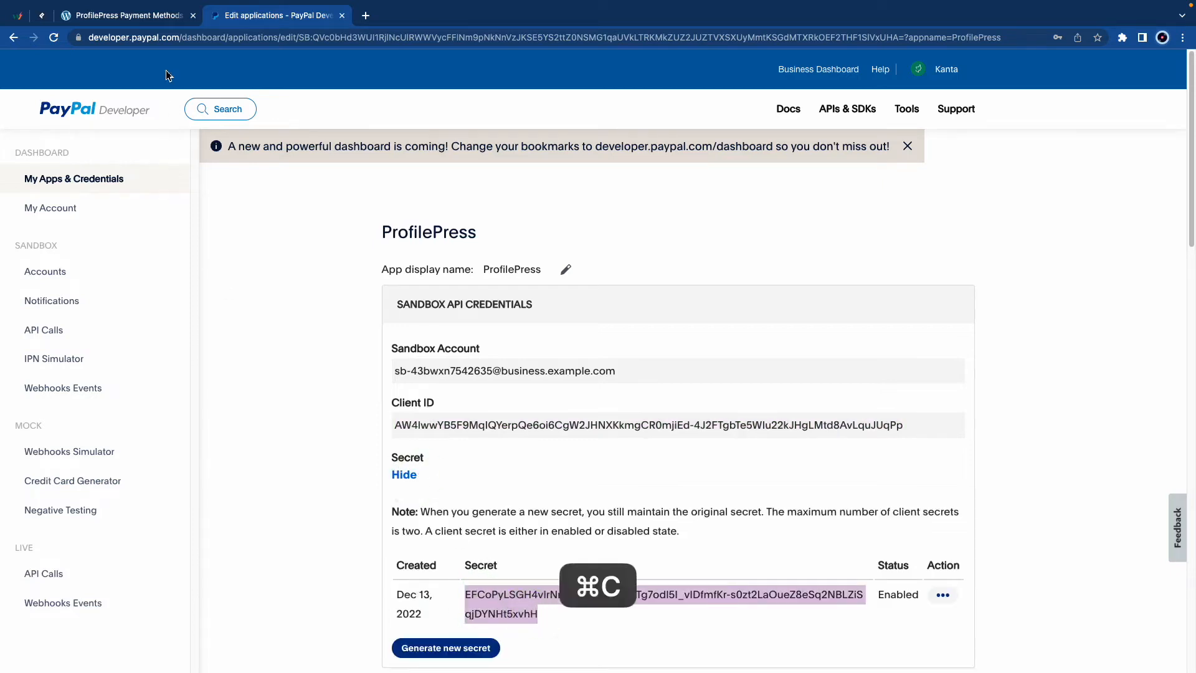
{"action": "left_click", "coordinate": [153, 18]}
{"action": "left_click", "coordinate": [327, 424]}
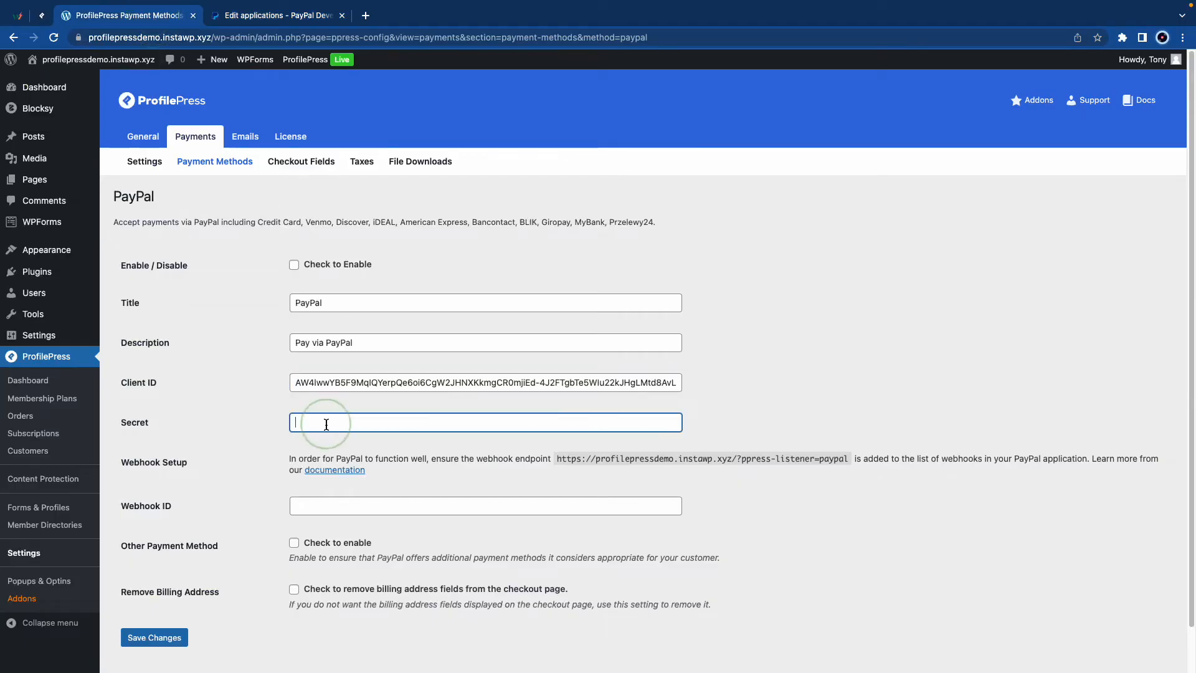
{"action": "key", "text": "super+v"}
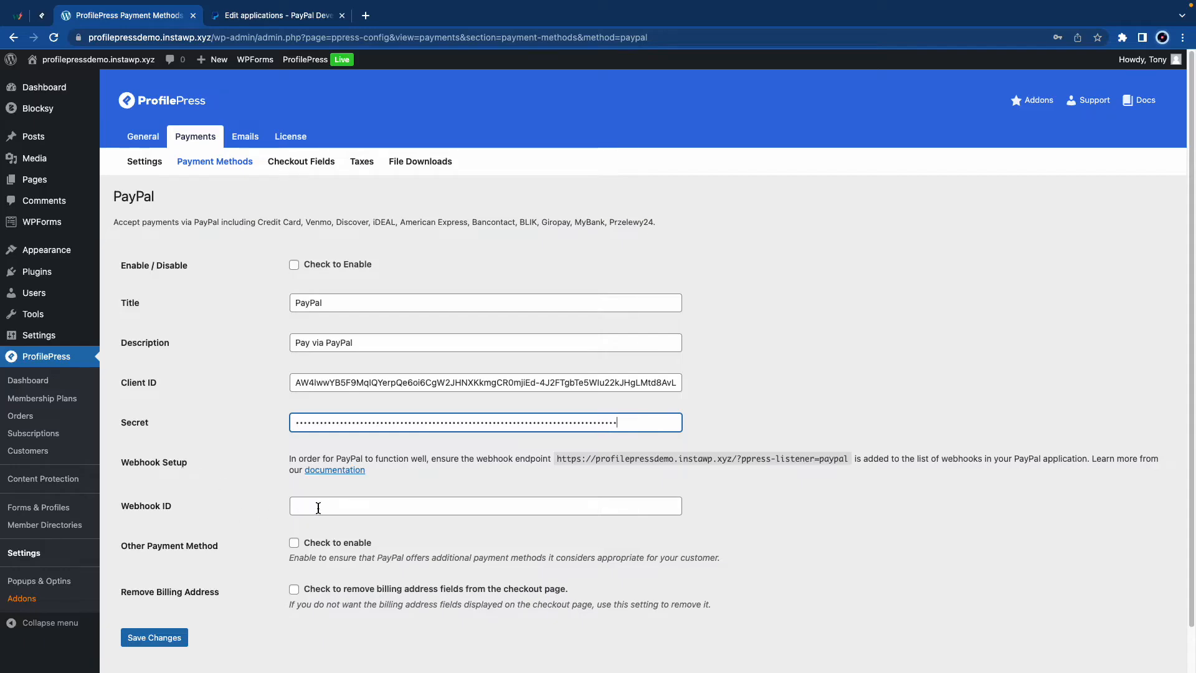
Delete the existing sandbox webhook from the ProfilePress app in PayPal Developer.
{"action": "left_click", "coordinate": [284, 20]}
{"action": "scroll", "coordinate": [487, 460], "scroll_direction": "down", "scroll_amount": 6}
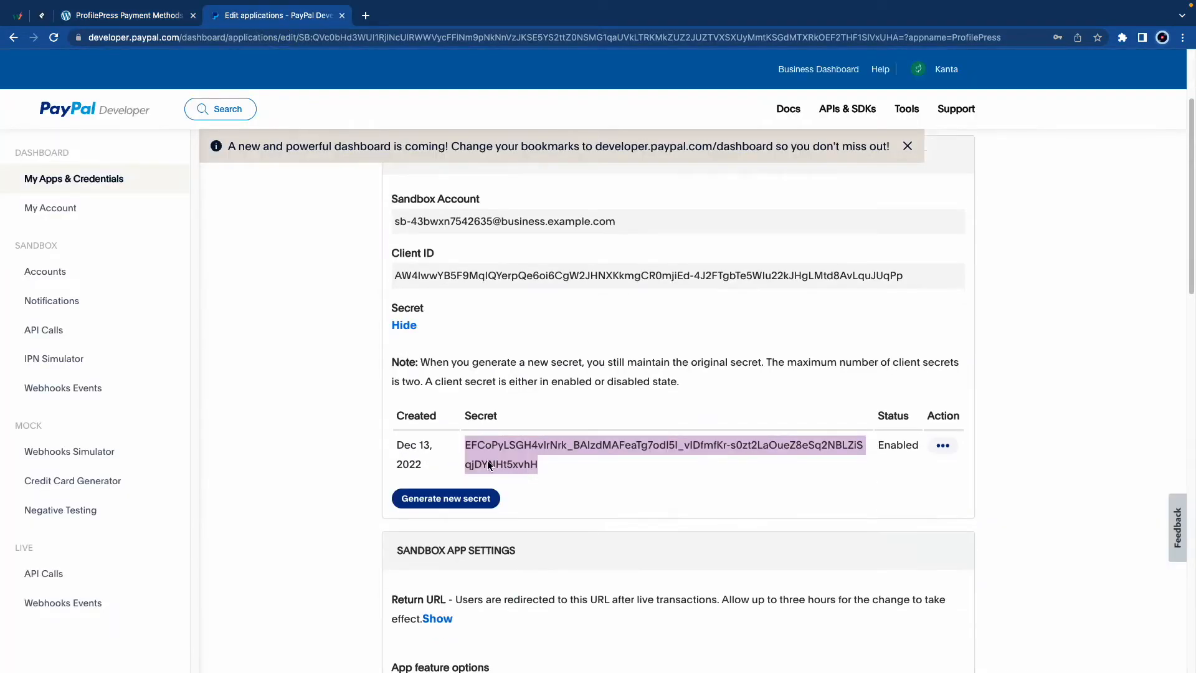
{"action": "scroll", "coordinate": [487, 459], "scroll_direction": "down", "scroll_amount": 6}
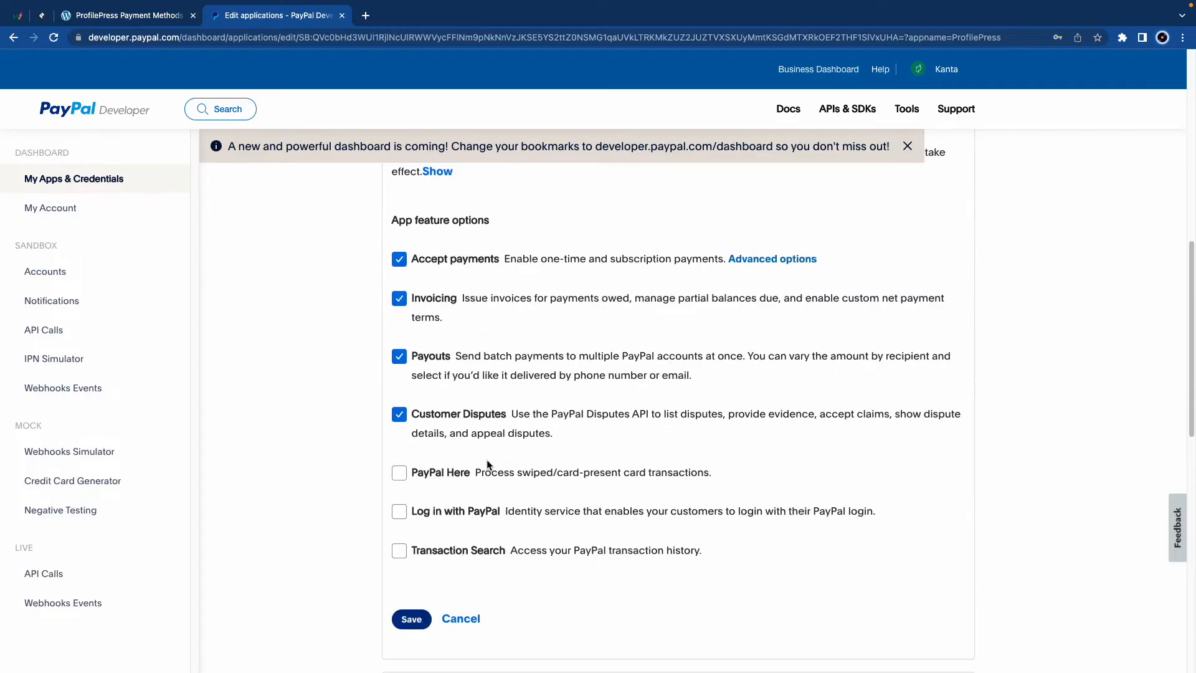
{"action": "scroll", "coordinate": [487, 464], "scroll_direction": "down", "scroll_amount": 3}
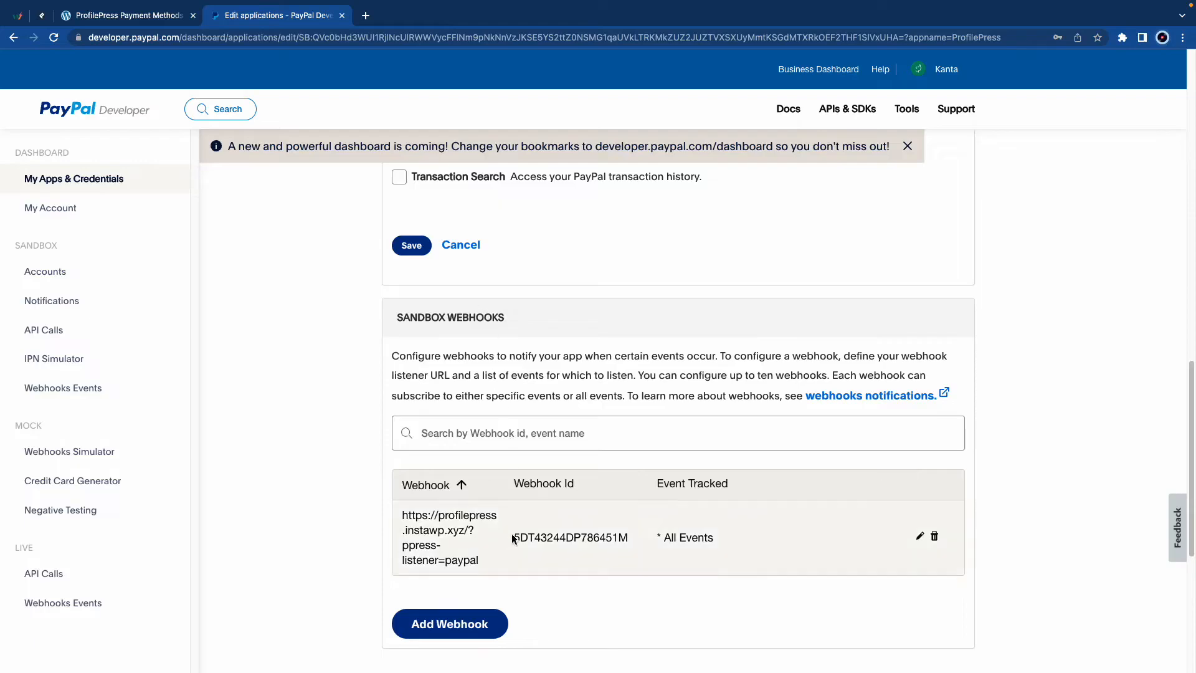
{"action": "left_click", "coordinate": [935, 536]}
{"action": "left_click", "coordinate": [548, 499]}
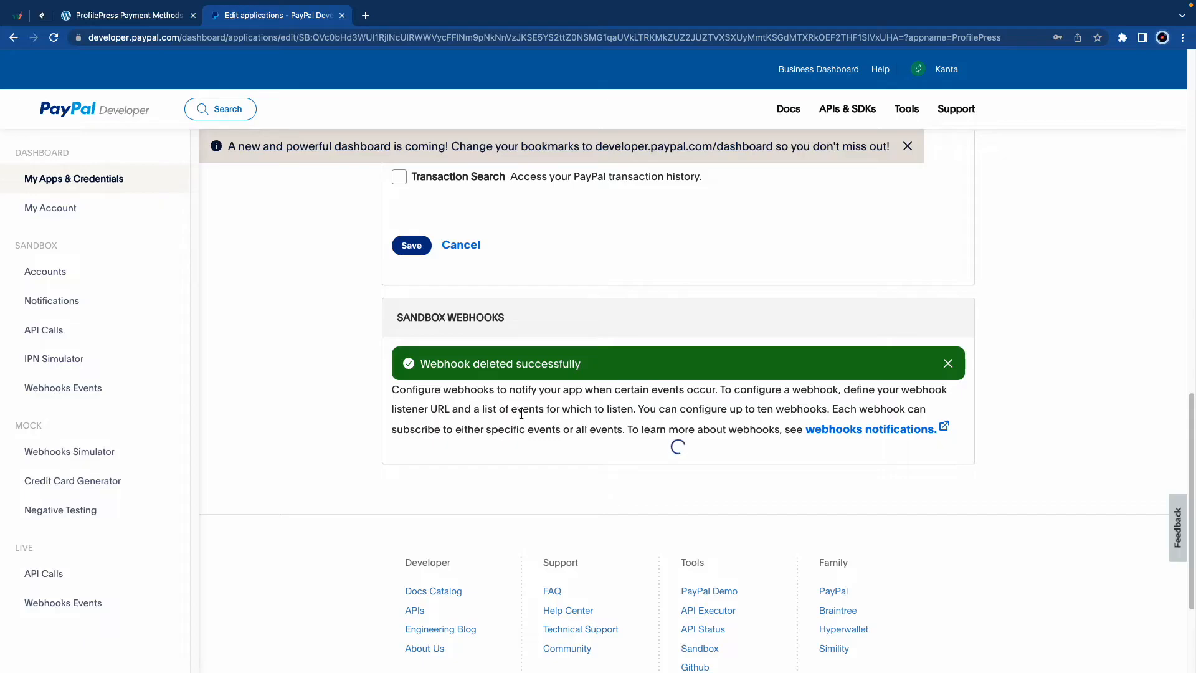
{"action": "left_click", "coordinate": [450, 551]}
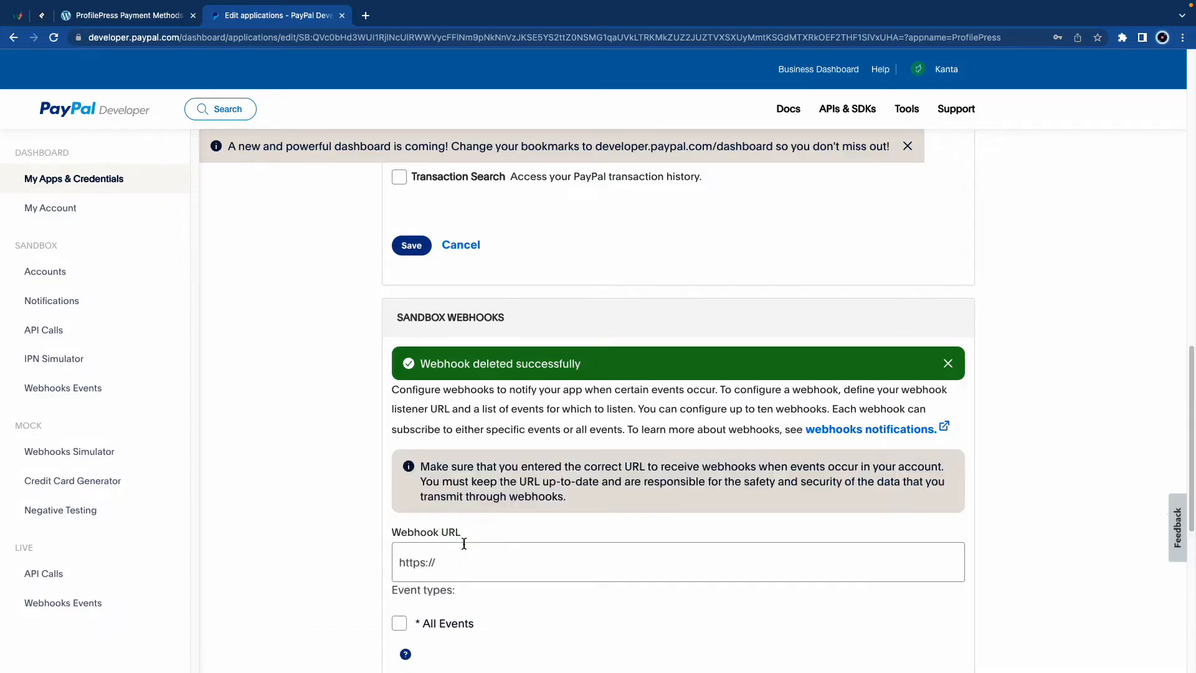
{"action": "scroll", "coordinate": [462, 497], "scroll_direction": "down", "scroll_amount": 2}
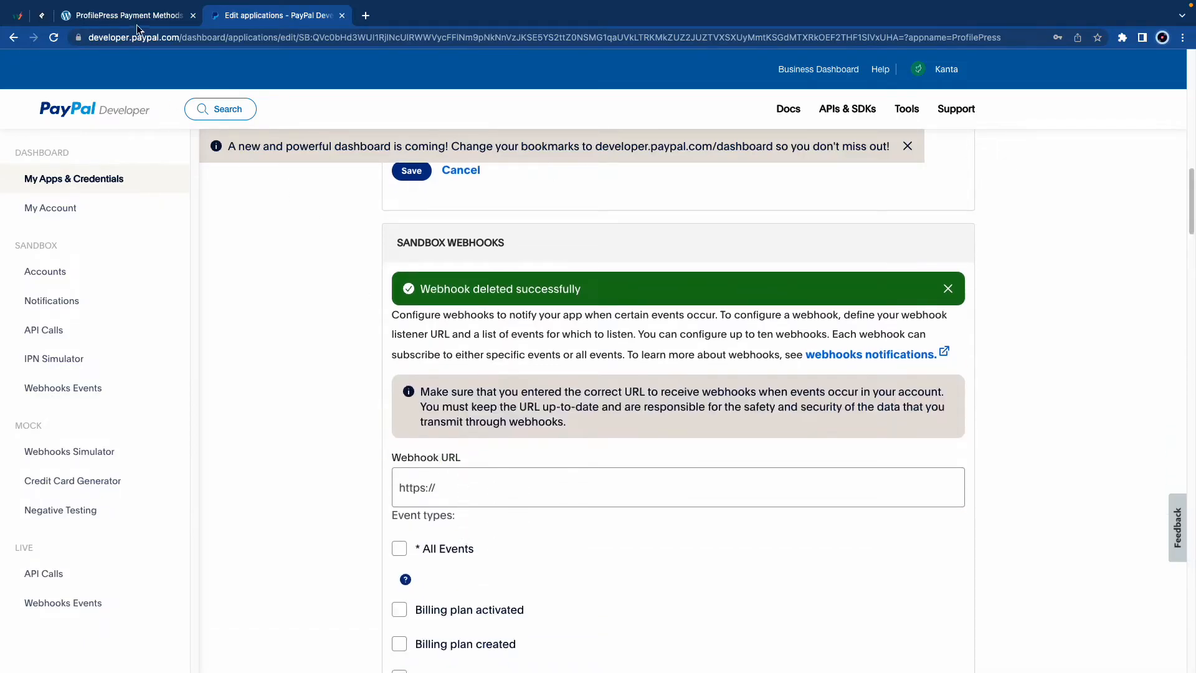
{"action": "left_click", "coordinate": [128, 16]}
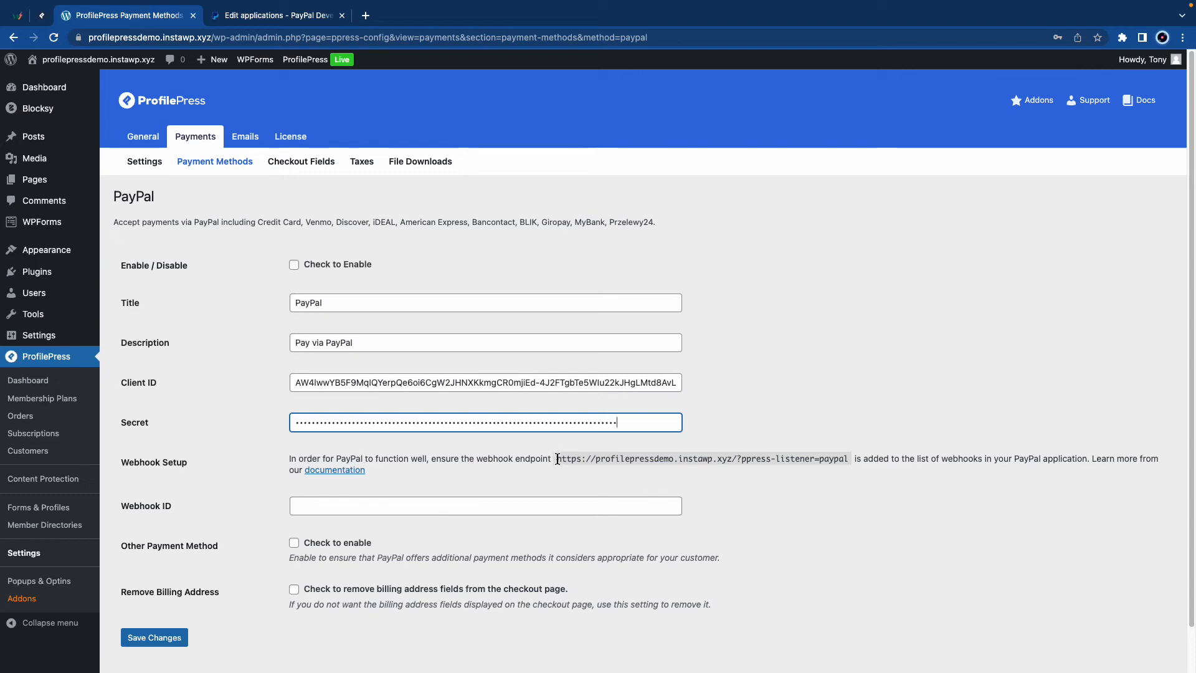
{"action": "left_click_drag", "start_coordinate": [558, 459], "coordinate": [842, 458]}
{"action": "right_click", "coordinate": [840, 458]}
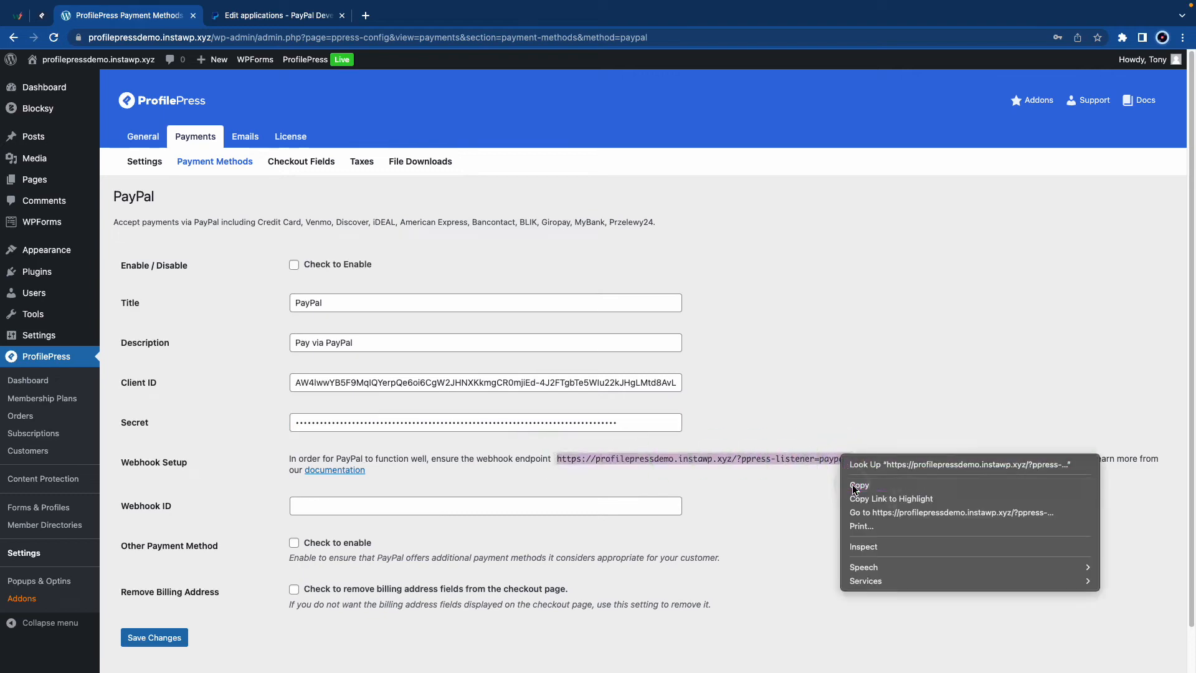
{"action": "left_click", "coordinate": [853, 484]}
{"action": "left_click", "coordinate": [270, 16]}
{"action": "left_click", "coordinate": [469, 495]}
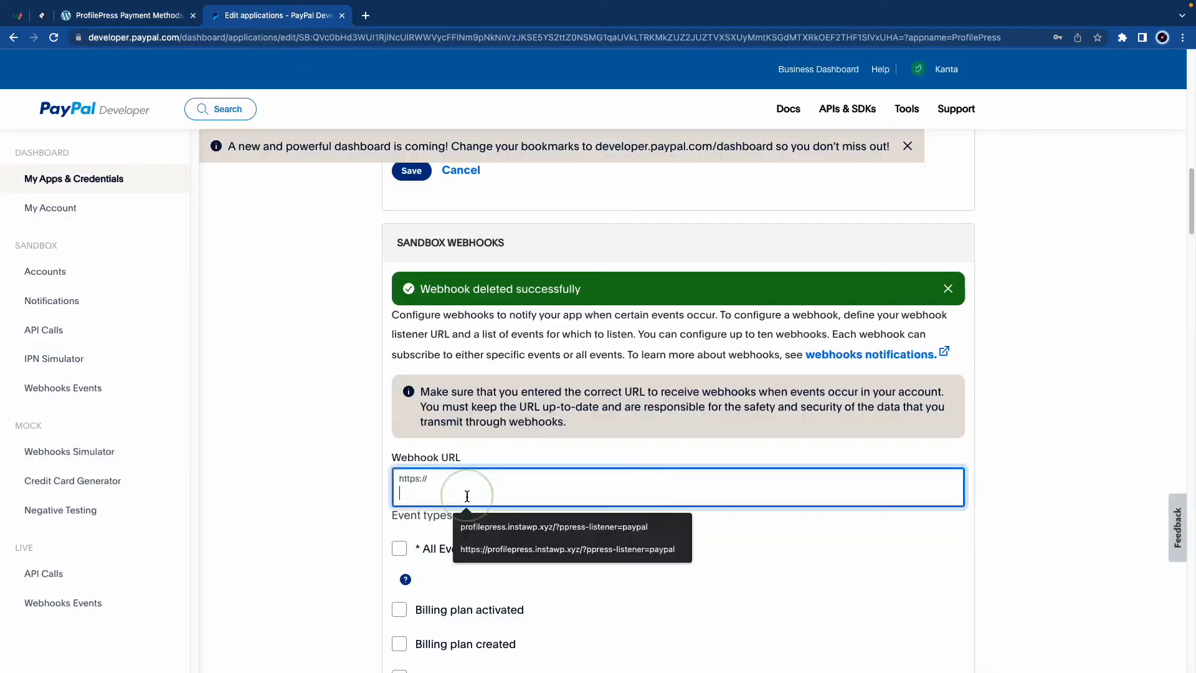
{"action": "right_click", "coordinate": [467, 492]}
{"action": "left_click", "coordinate": [500, 578]}
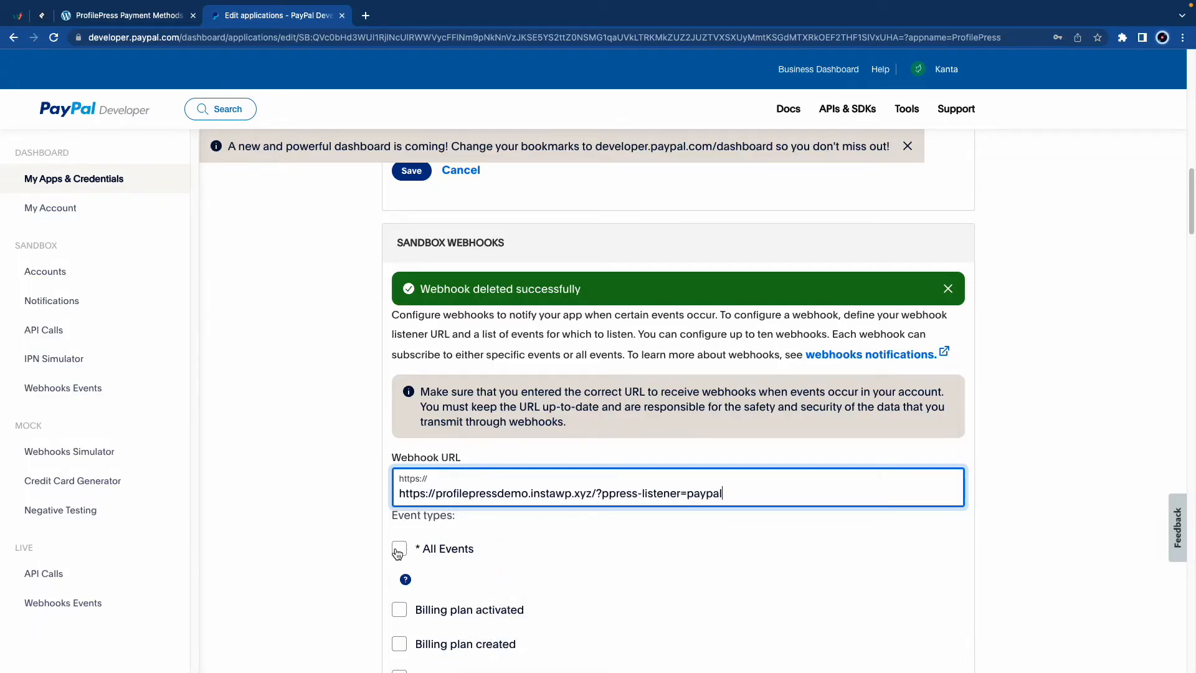
Subscribe the new webhook to All Events and save it.
{"action": "scroll", "coordinate": [404, 616], "scroll_direction": "down", "scroll_amount": 5}
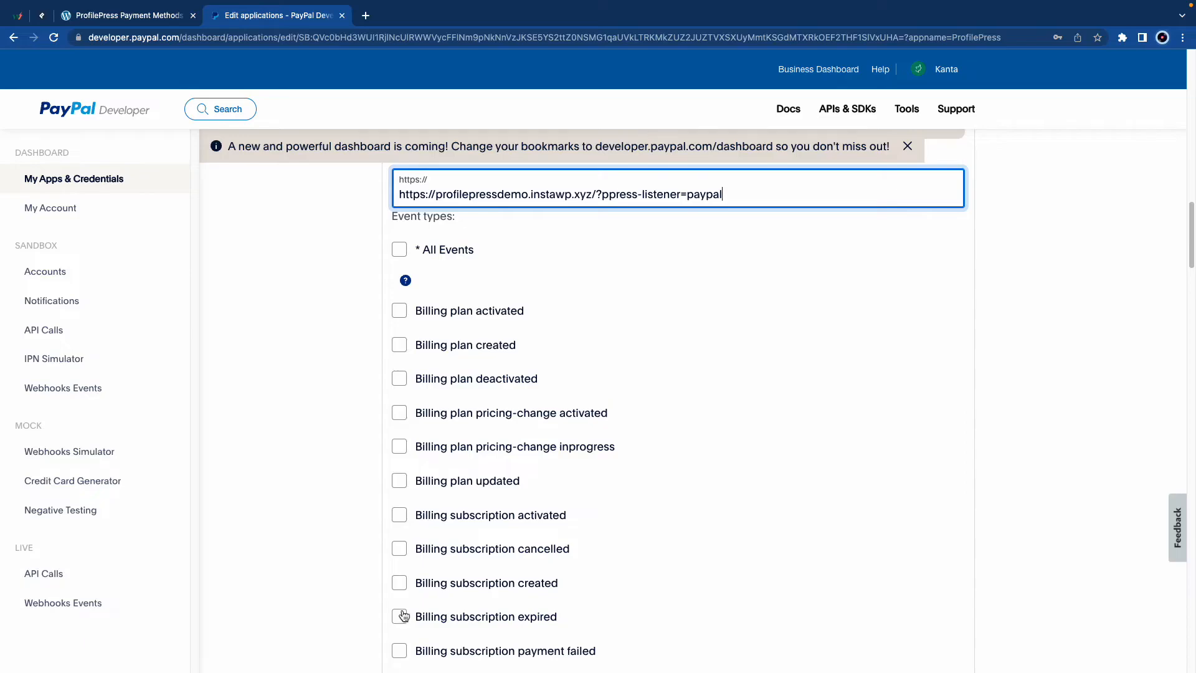
{"action": "scroll", "coordinate": [404, 615], "scroll_direction": "up", "scroll_amount": 4}
{"action": "left_click", "coordinate": [401, 478]}
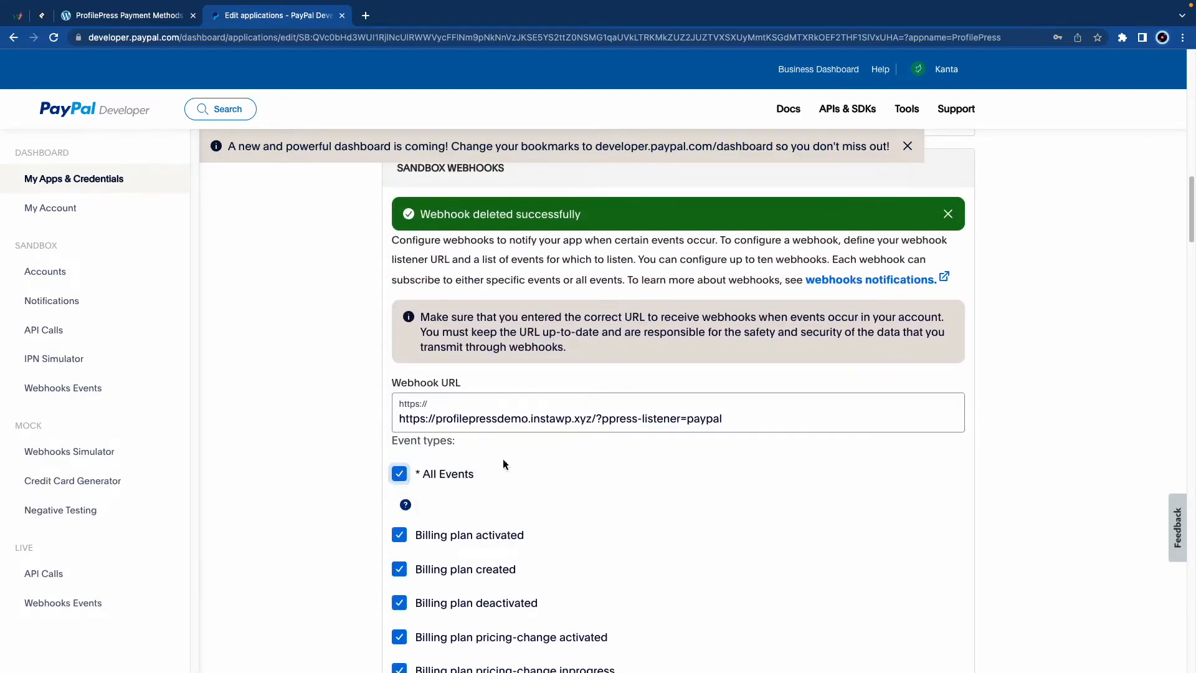
{"action": "scroll", "coordinate": [503, 461], "scroll_direction": "down", "scroll_amount": 18}
{"action": "scroll", "coordinate": [502, 465], "scroll_direction": "down", "scroll_amount": 12}
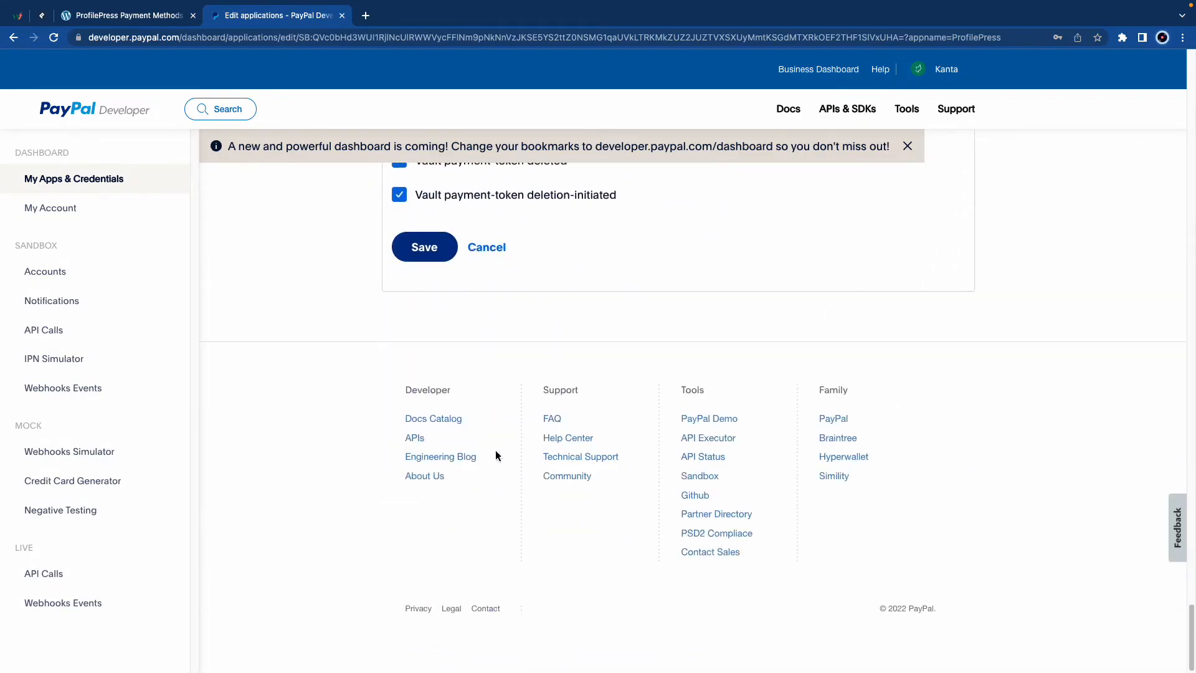
{"action": "scroll", "coordinate": [503, 465], "scroll_direction": "up", "scroll_amount": 3}
{"action": "left_click", "coordinate": [423, 405]}
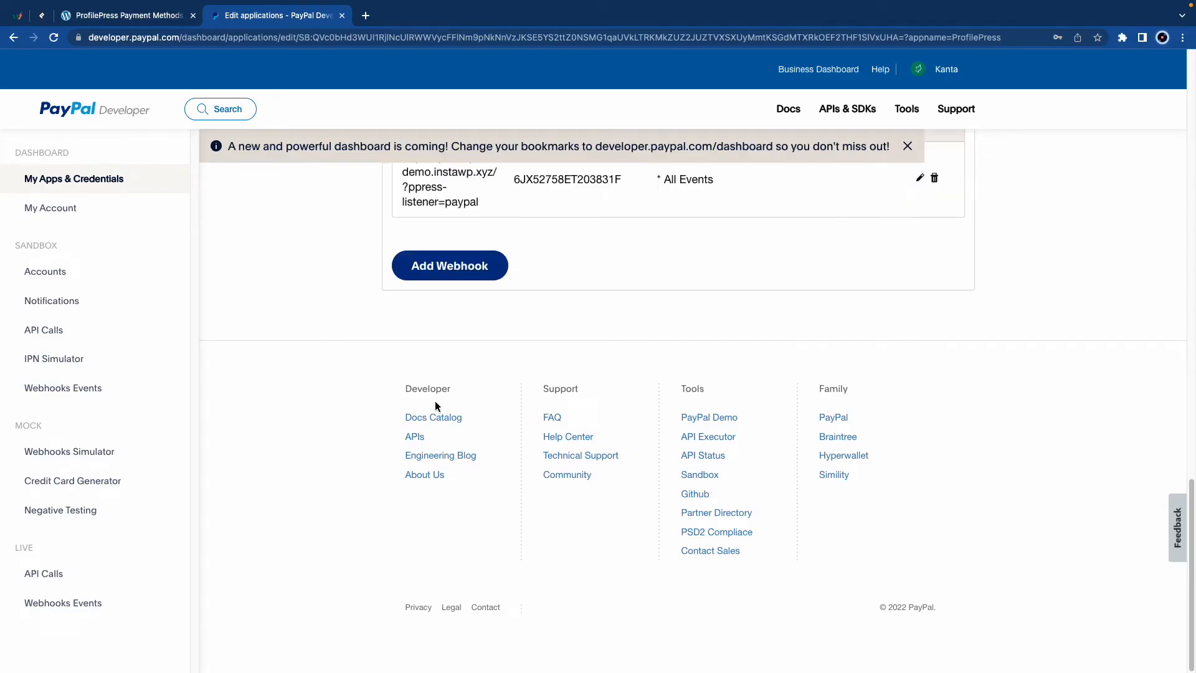
Copy the new webhook's ID and paste it into the Webhook ID field of the ProfilePress PayPal settings.
{"action": "scroll", "coordinate": [567, 340], "scroll_direction": "up", "scroll_amount": 3}
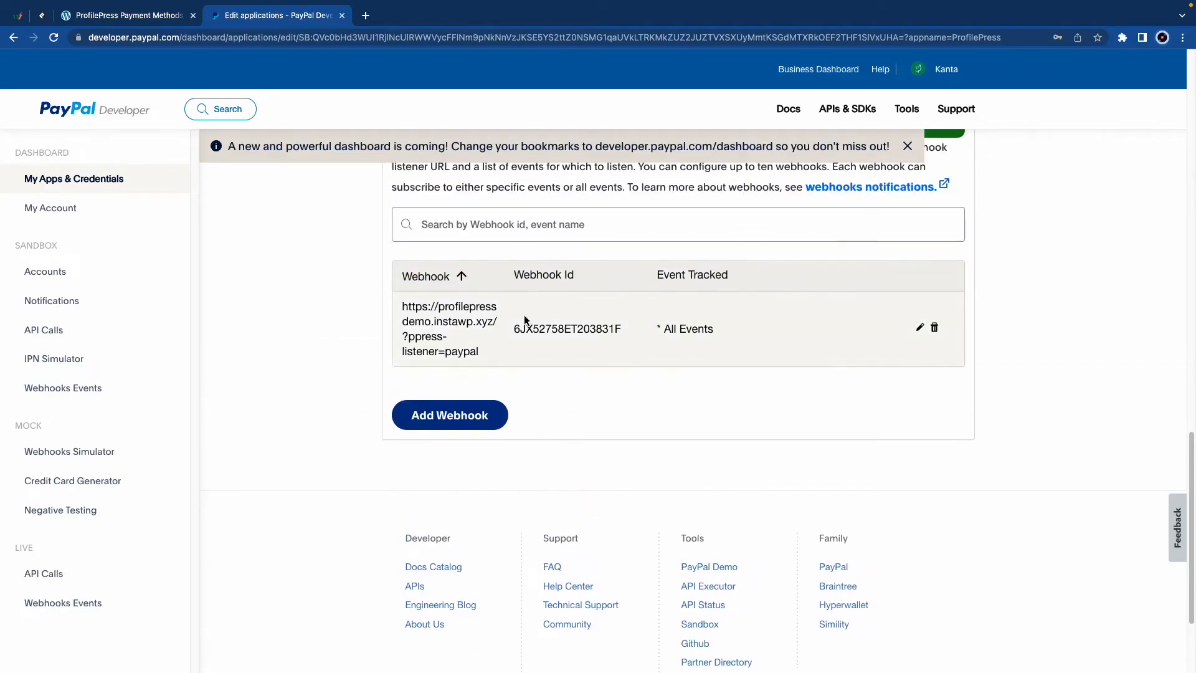
{"action": "left_click_drag", "start_coordinate": [517, 328], "coordinate": [622, 329]}
{"action": "right_click", "coordinate": [613, 329]}
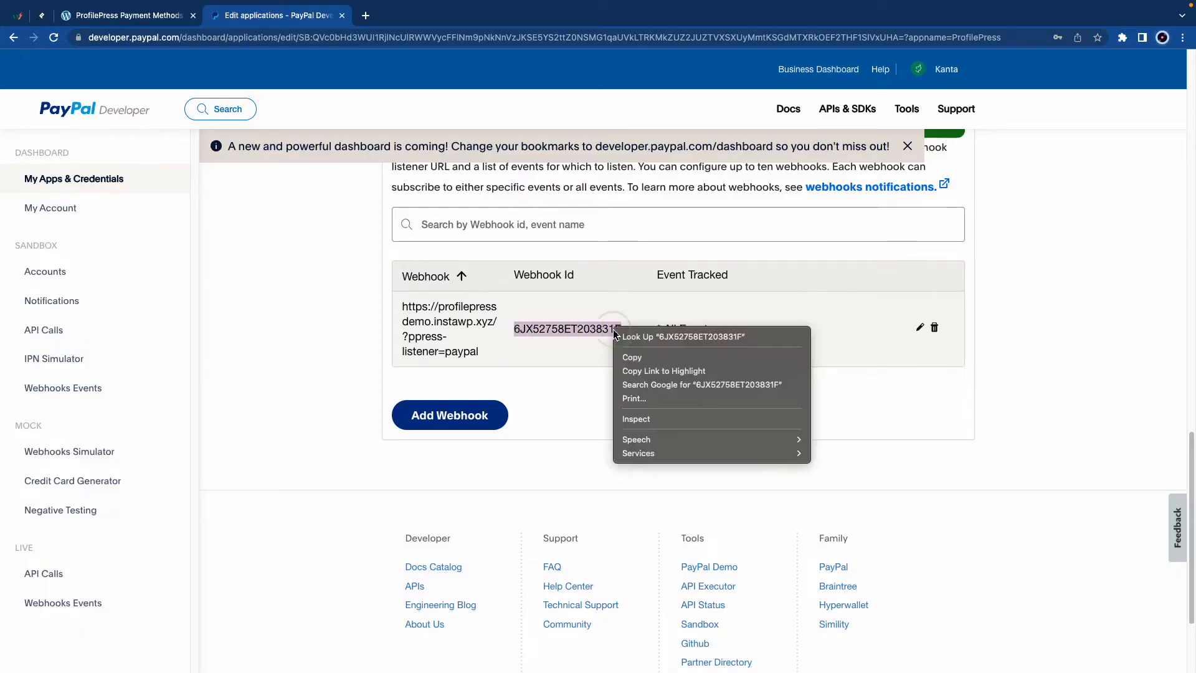
{"action": "left_click", "coordinate": [625, 359]}
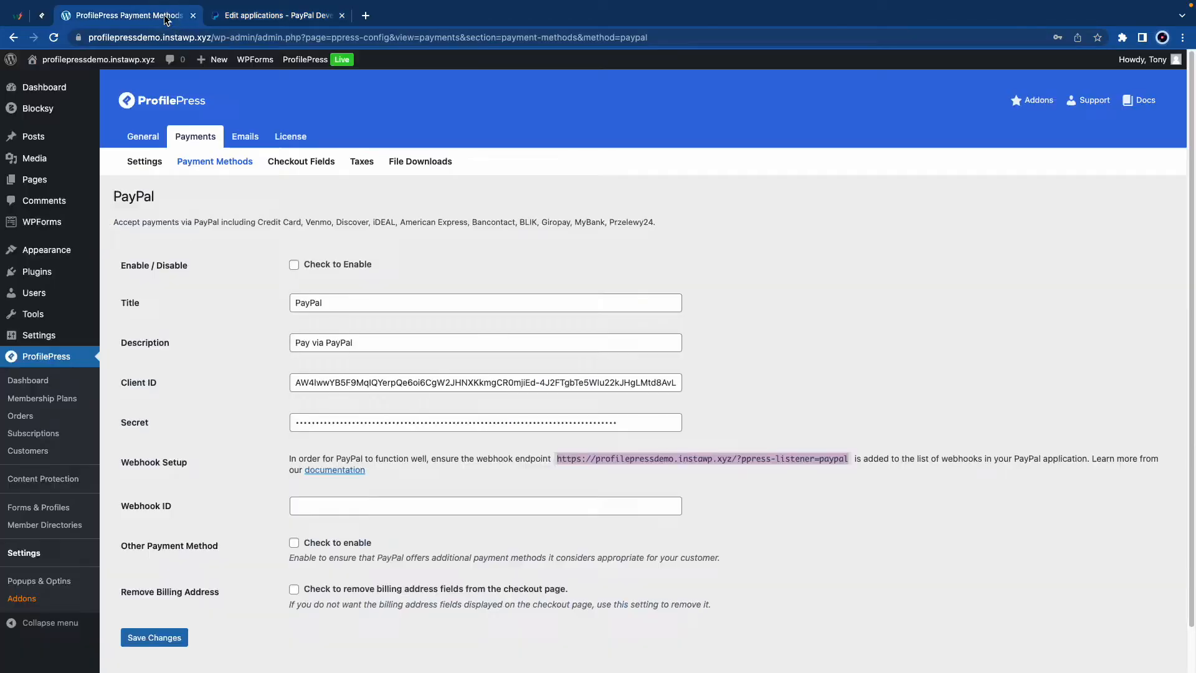
{"action": "left_click", "coordinate": [124, 15]}
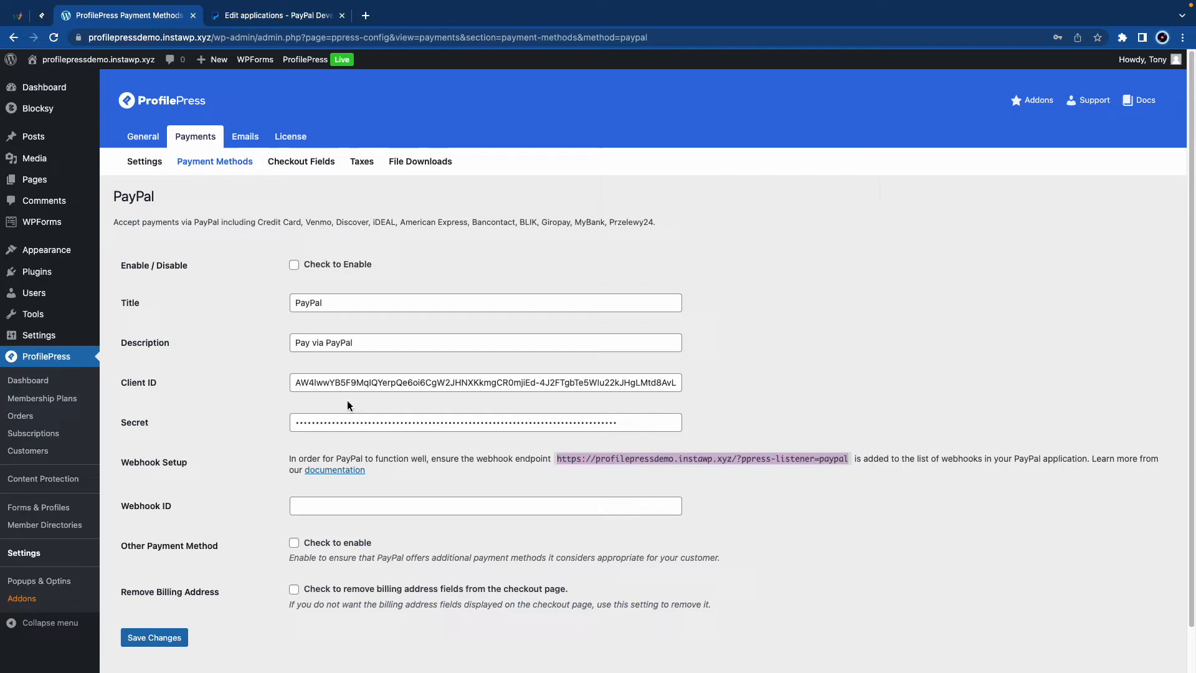
{"action": "right_click", "coordinate": [349, 503]}
{"action": "left_click", "coordinate": [380, 571]}
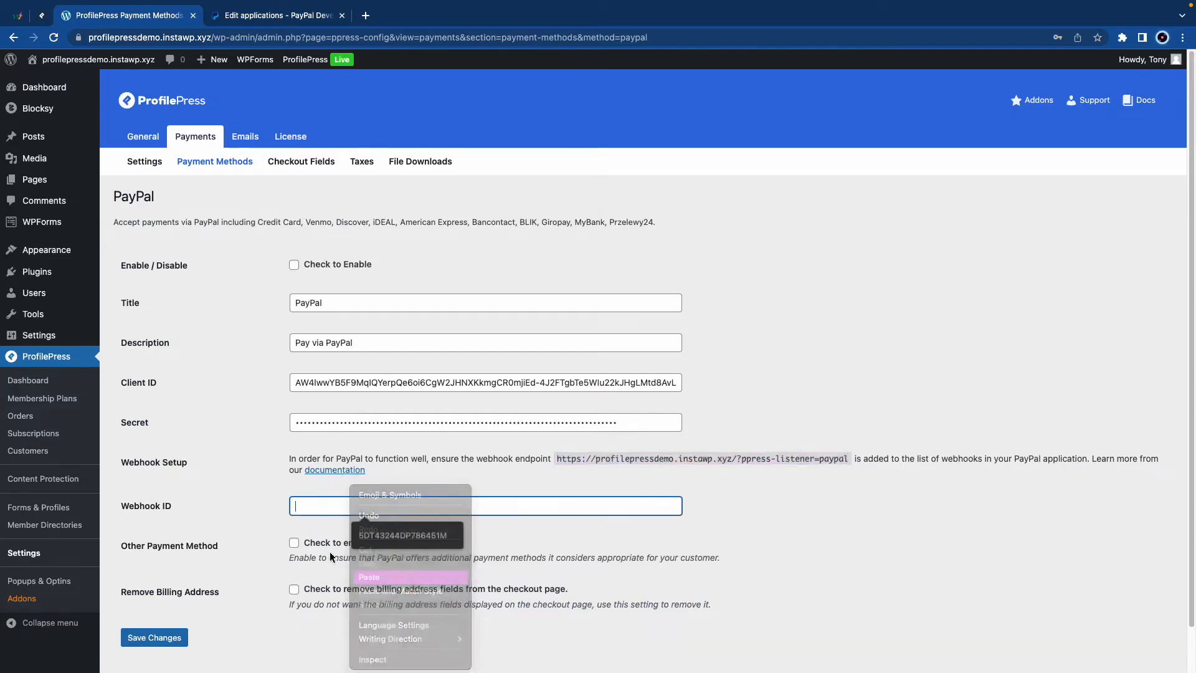
{"action": "left_click", "coordinate": [304, 532]}
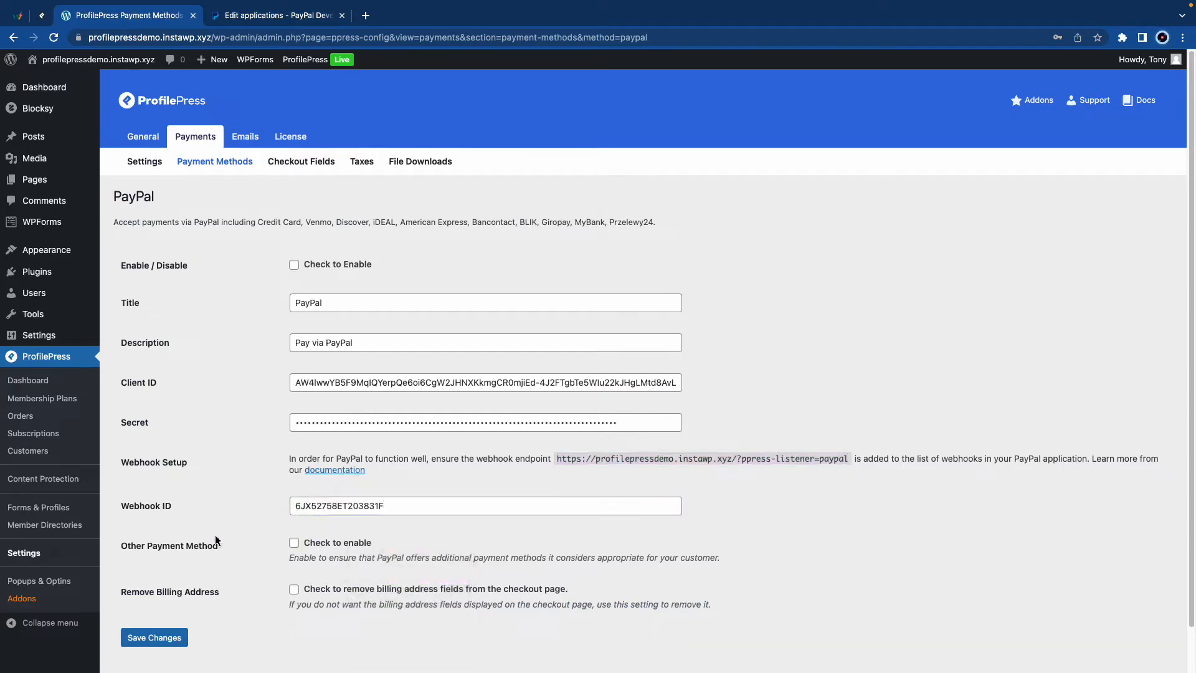
Enable PayPal's other payment methods and the removal of billing address fields from the checkout page, and save the settings.
{"action": "left_click", "coordinate": [294, 543]}
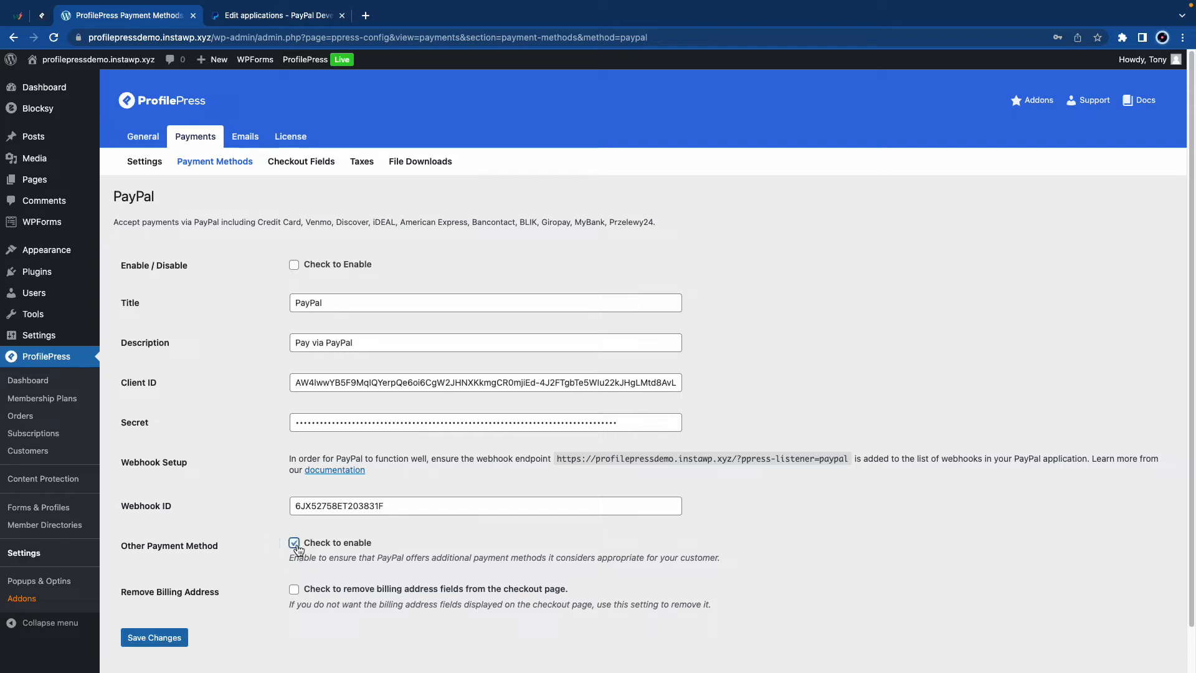
{"action": "left_click", "coordinate": [294, 590]}
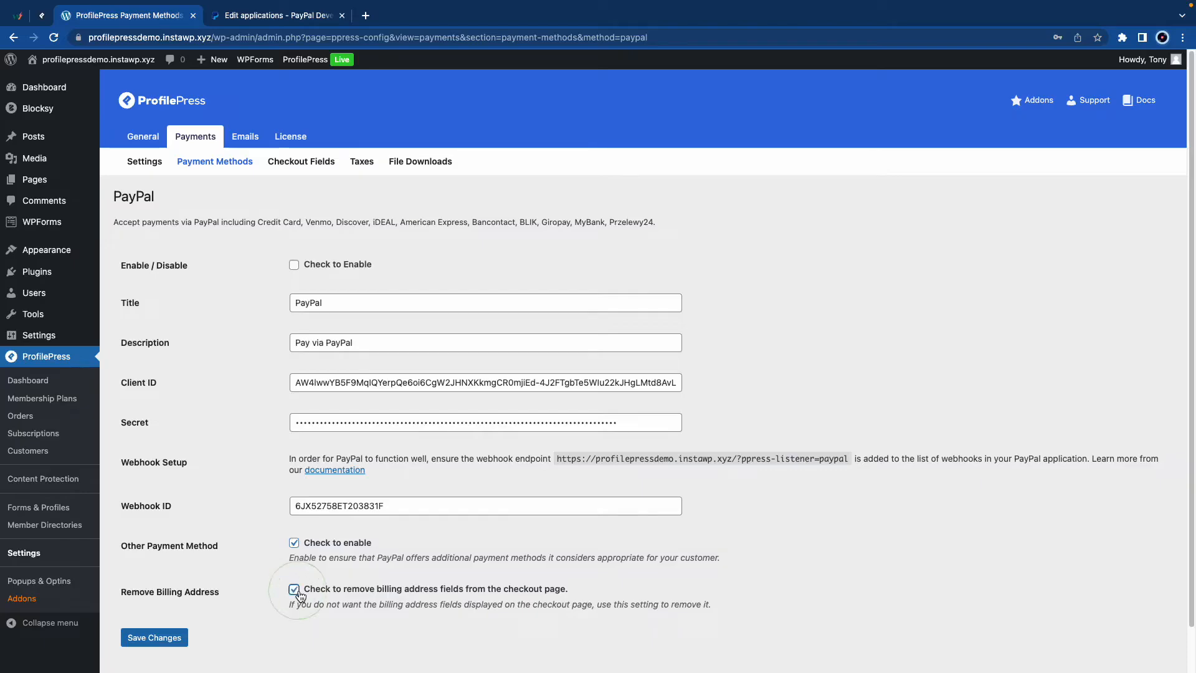
{"action": "left_click", "coordinate": [175, 637]}
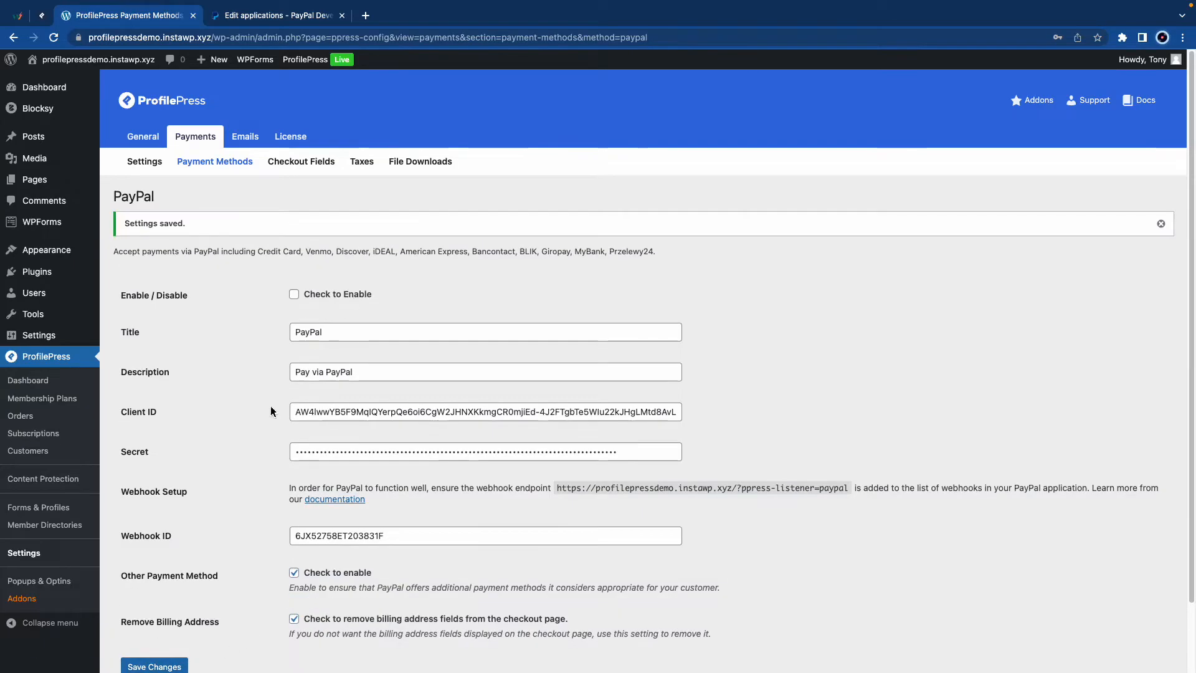
Reopen the PayPal payment method from the payment methods list, enable it, and save the changes.
{"action": "left_click", "coordinate": [200, 166]}
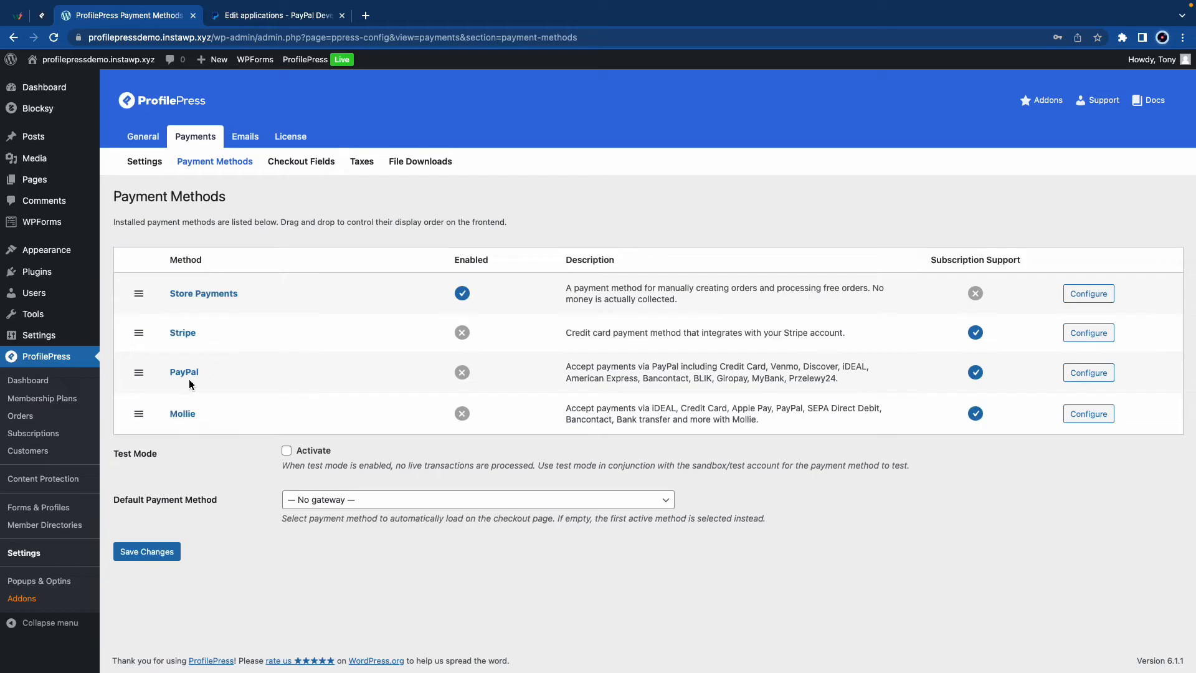
{"action": "left_click", "coordinate": [186, 373]}
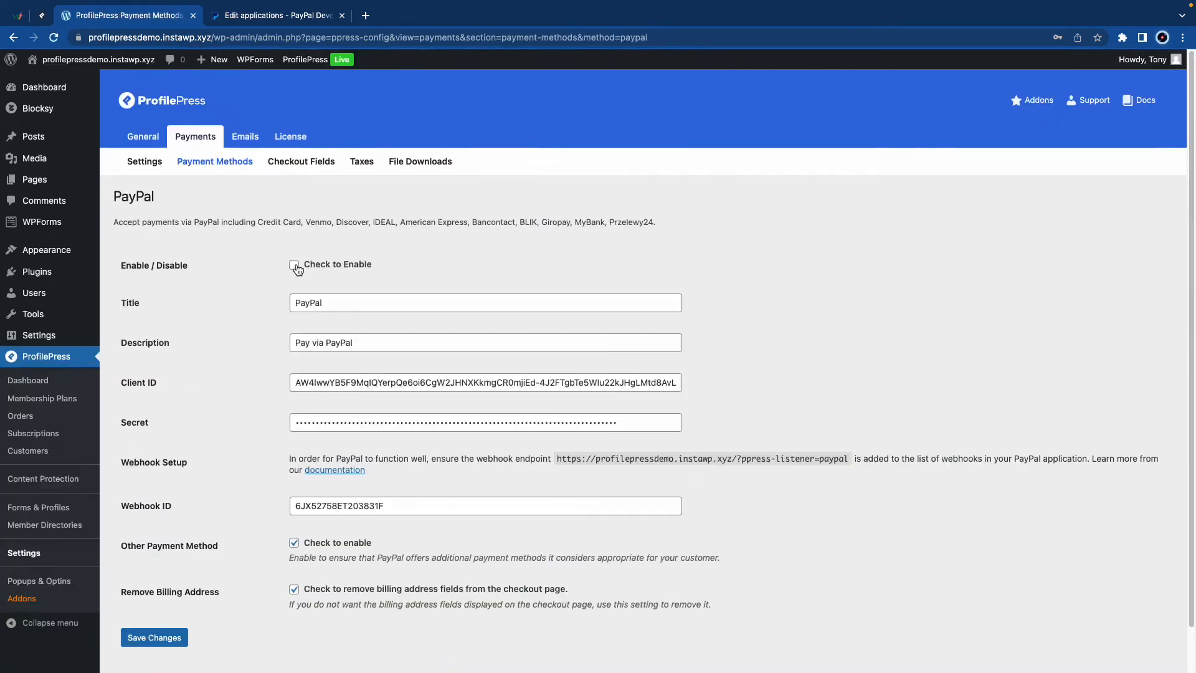
{"action": "left_click", "coordinate": [294, 265]}
{"action": "left_click", "coordinate": [170, 629]}
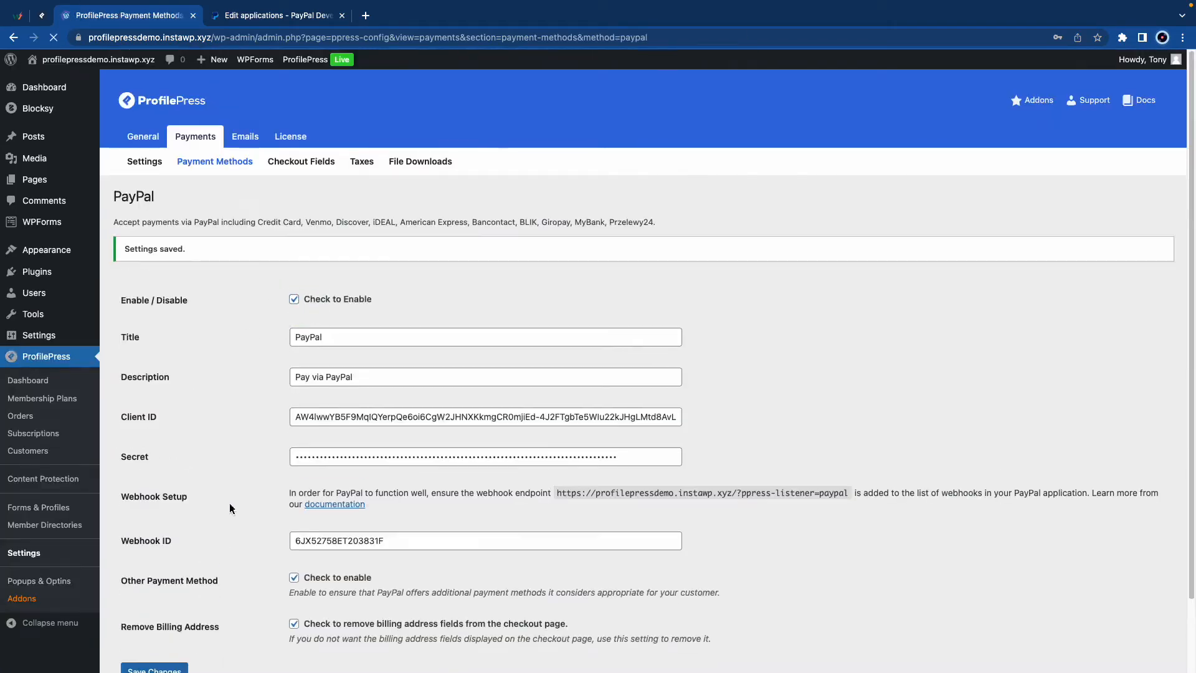
Activate test mode for the payment methods, make PayPal the default payment method, save, and close the PayPal Developer page.
{"action": "left_click", "coordinate": [204, 169]}
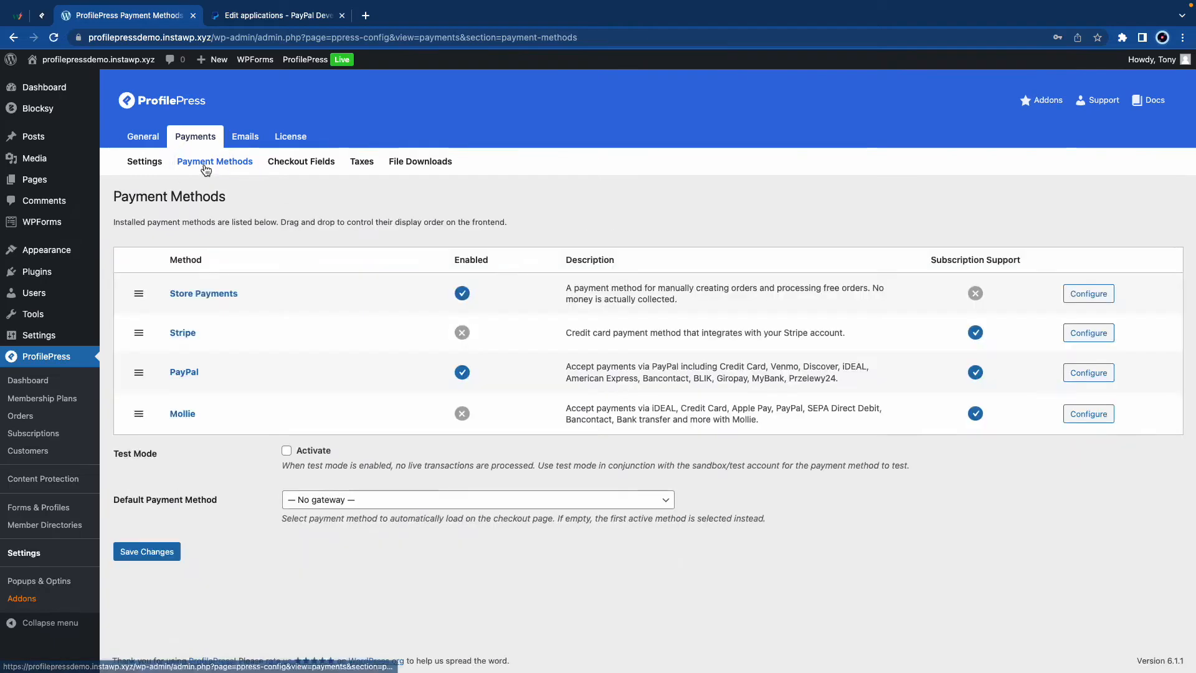
{"action": "left_click", "coordinate": [287, 451]}
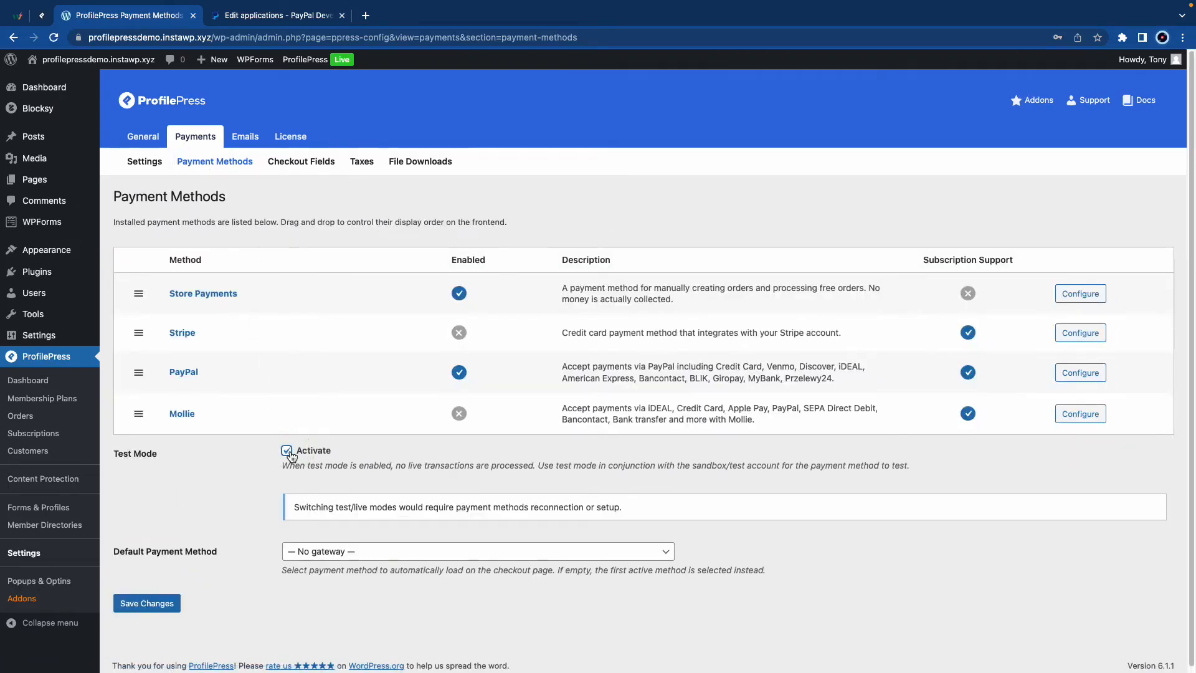
{"action": "left_click", "coordinate": [311, 551]}
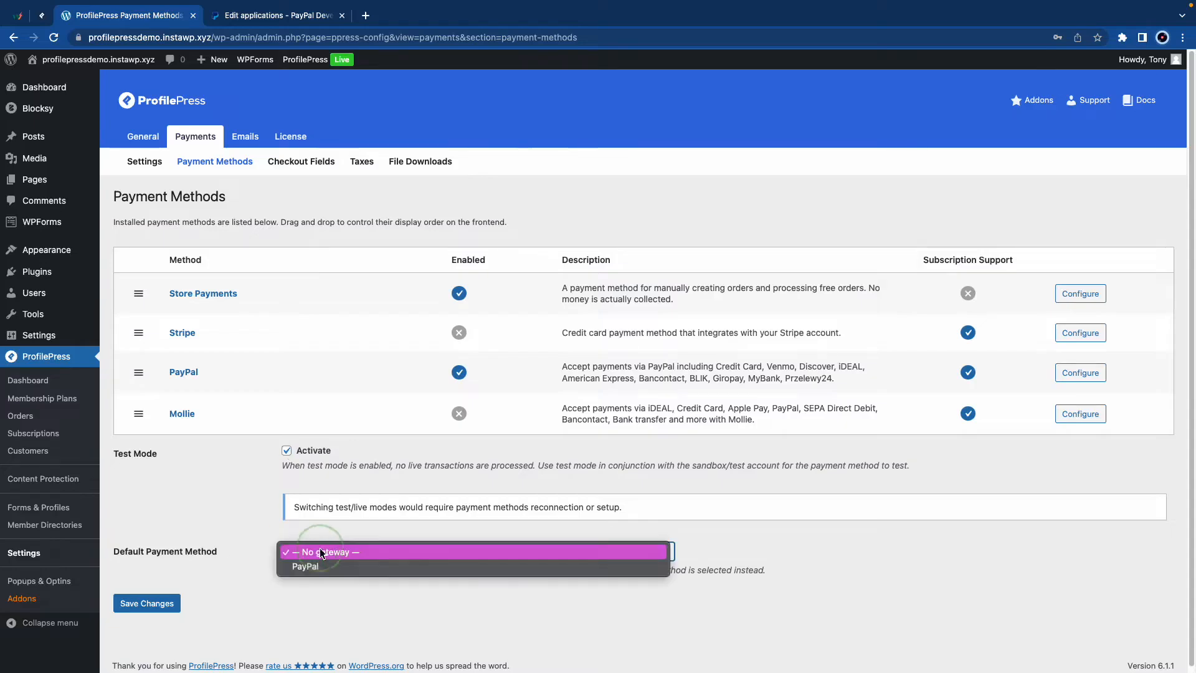
{"action": "left_click", "coordinate": [314, 568]}
{"action": "left_click", "coordinate": [161, 603]}
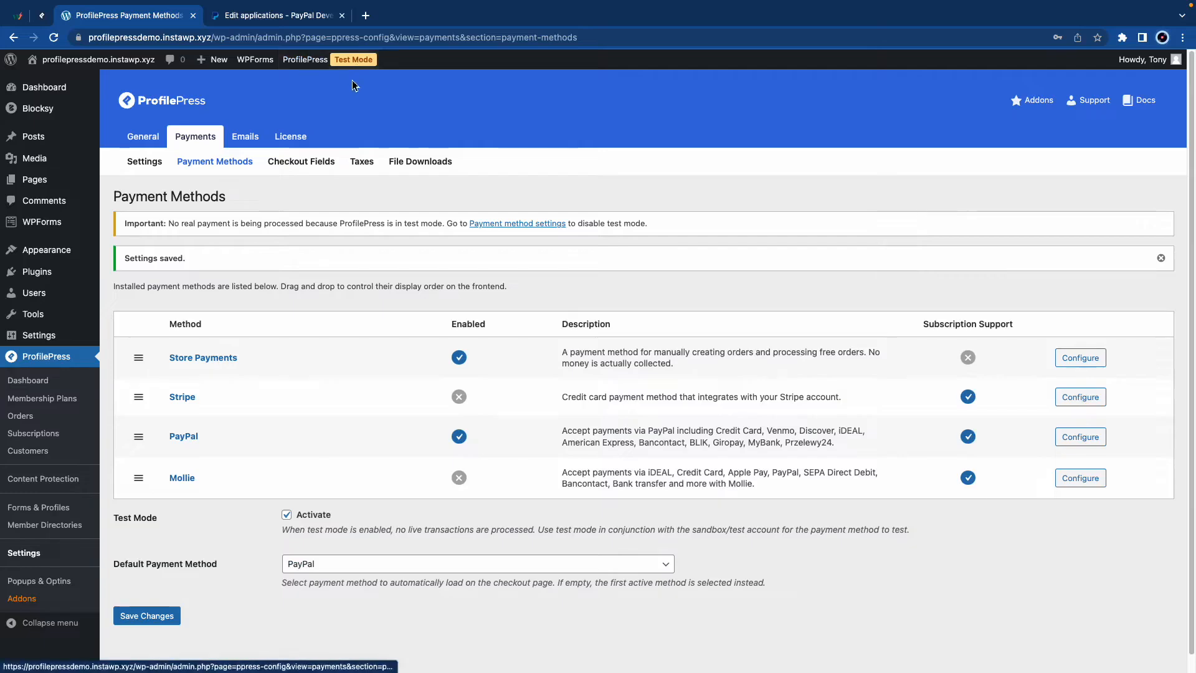
{"action": "left_click", "coordinate": [341, 15]}
Add a Confirm Password field to the checkout's account information, place it directly below Password, and save the changes.
{"action": "left_click", "coordinate": [297, 163]}
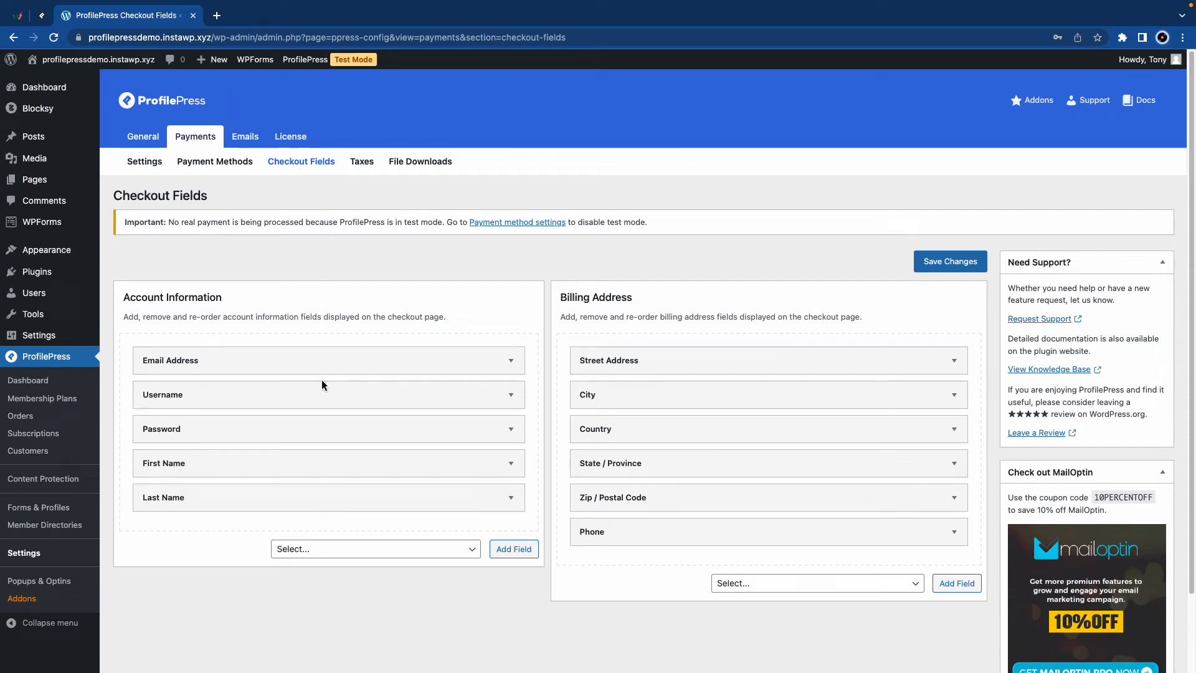
{"action": "mouse_move", "coordinate": [323, 451]}
{"action": "left_mouse_down"}
{"action": "mouse_move", "coordinate": [323, 422]}
{"action": "mouse_move", "coordinate": [320, 472]}
{"action": "left_mouse_up"}
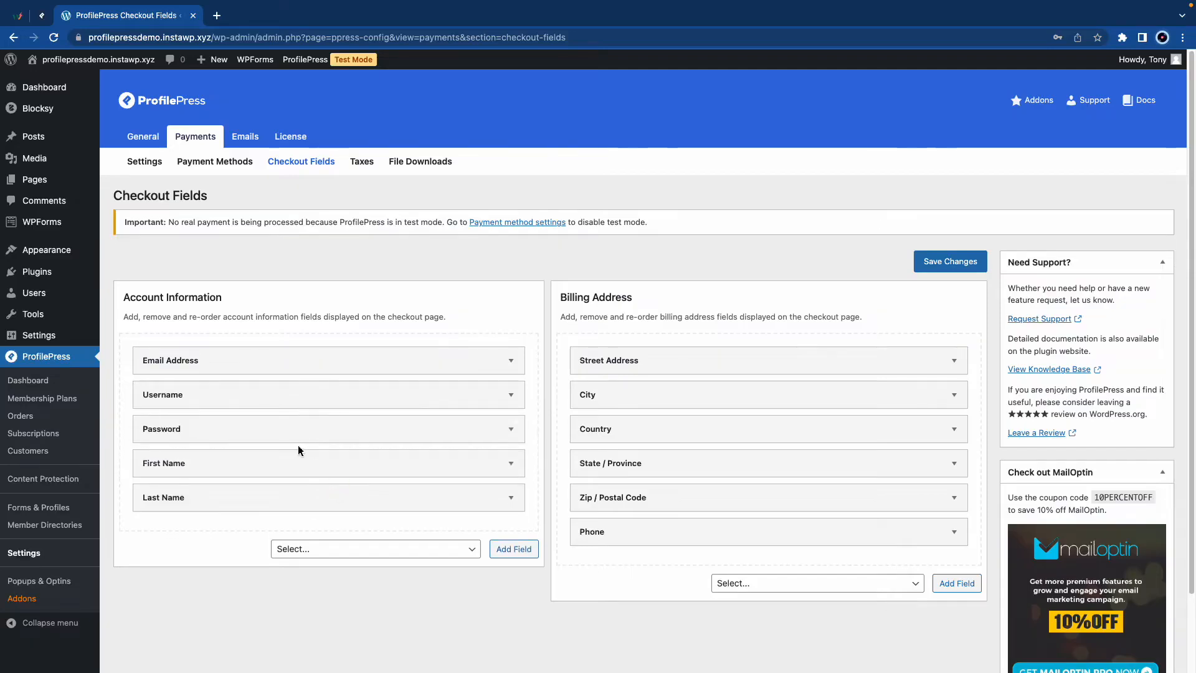
{"action": "left_click", "coordinate": [390, 549]}
{"action": "scroll", "coordinate": [385, 558], "scroll_direction": "down", "scroll_amount": 3}
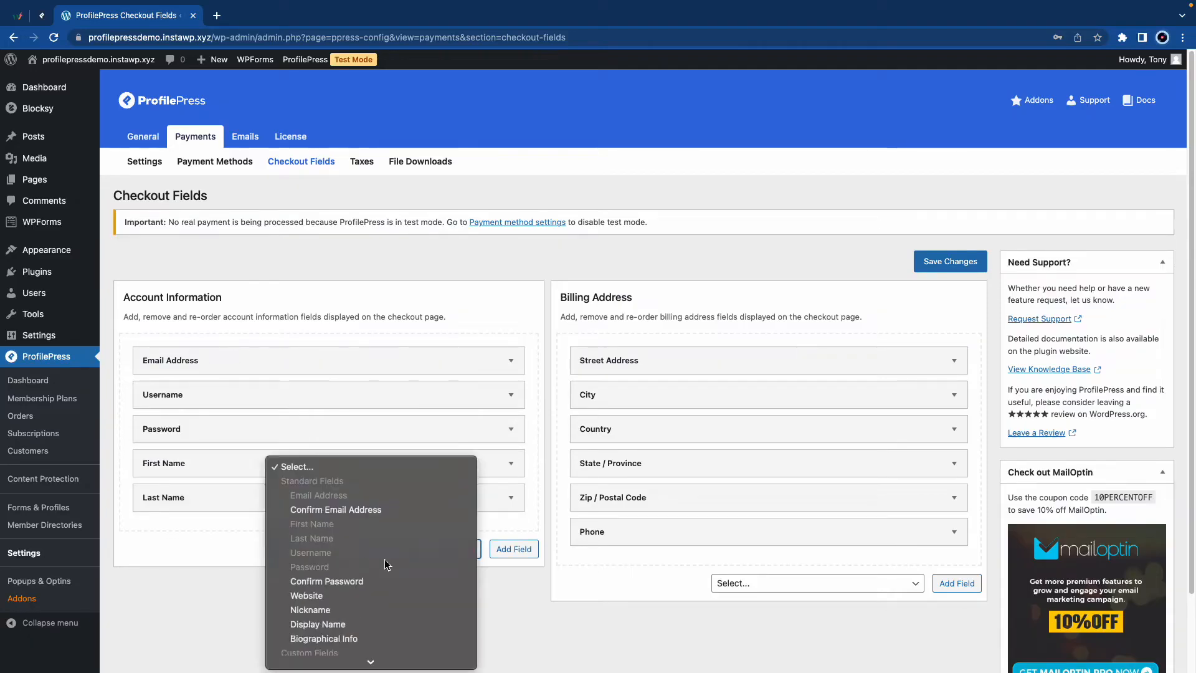
{"action": "left_click", "coordinate": [339, 581]}
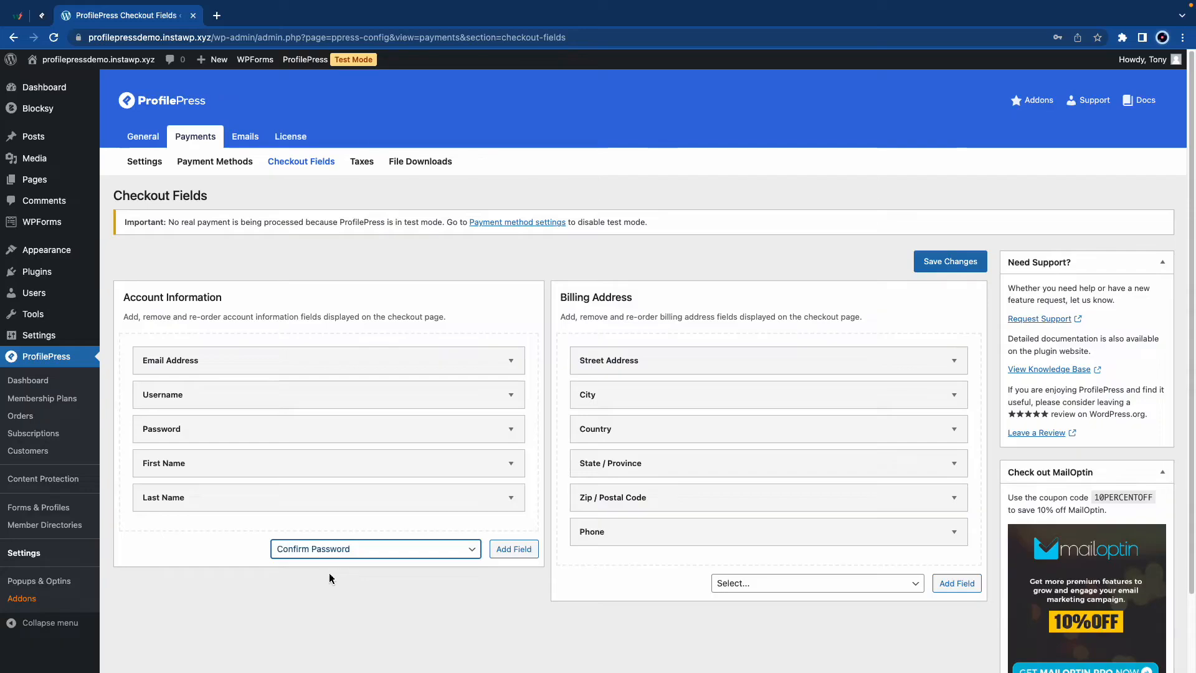
{"action": "left_click", "coordinate": [512, 548]}
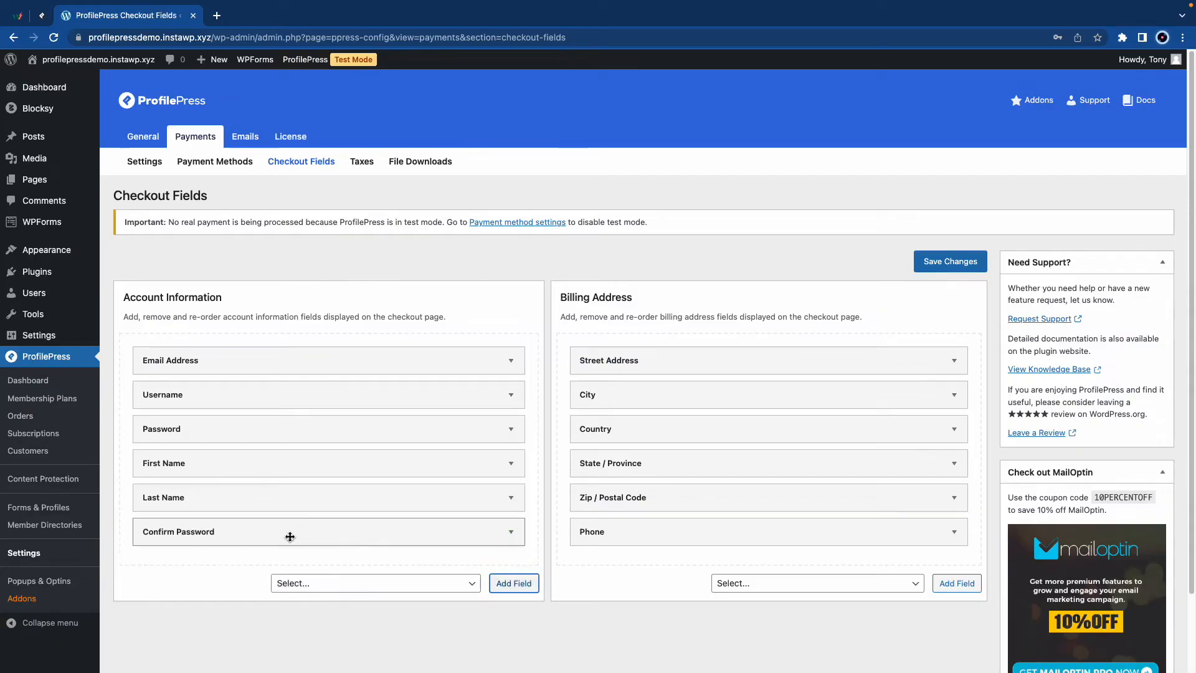
{"action": "left_click_drag", "start_coordinate": [289, 536], "coordinate": [285, 462]}
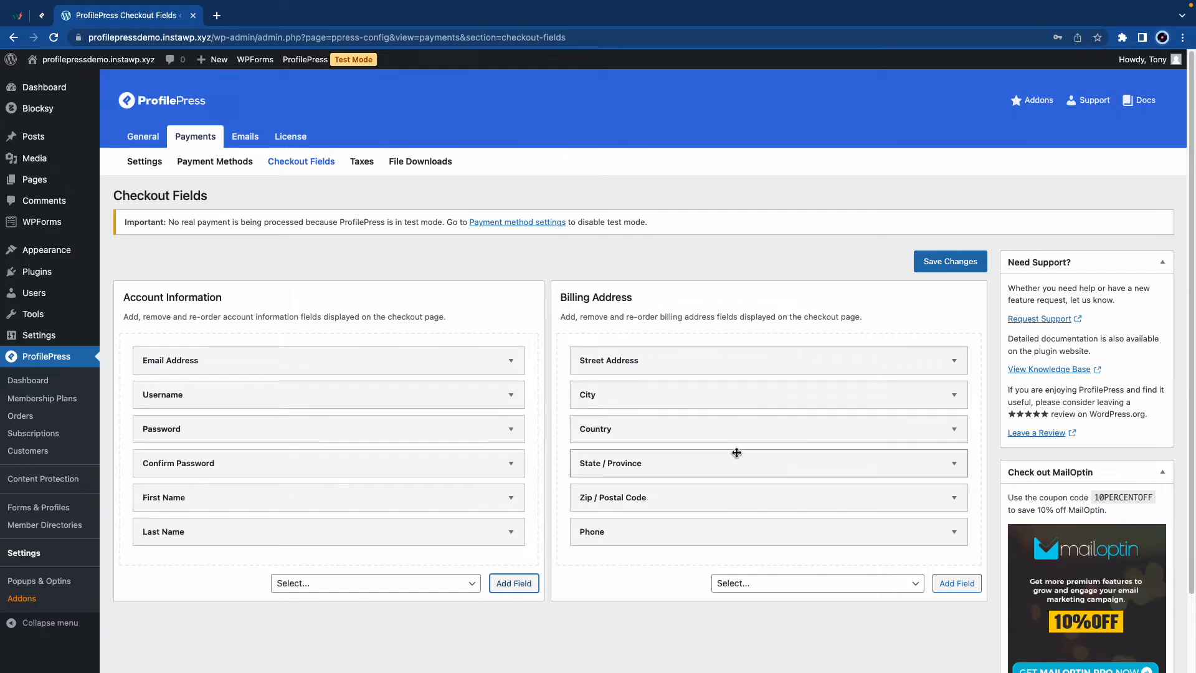
{"action": "left_click", "coordinate": [948, 261]}
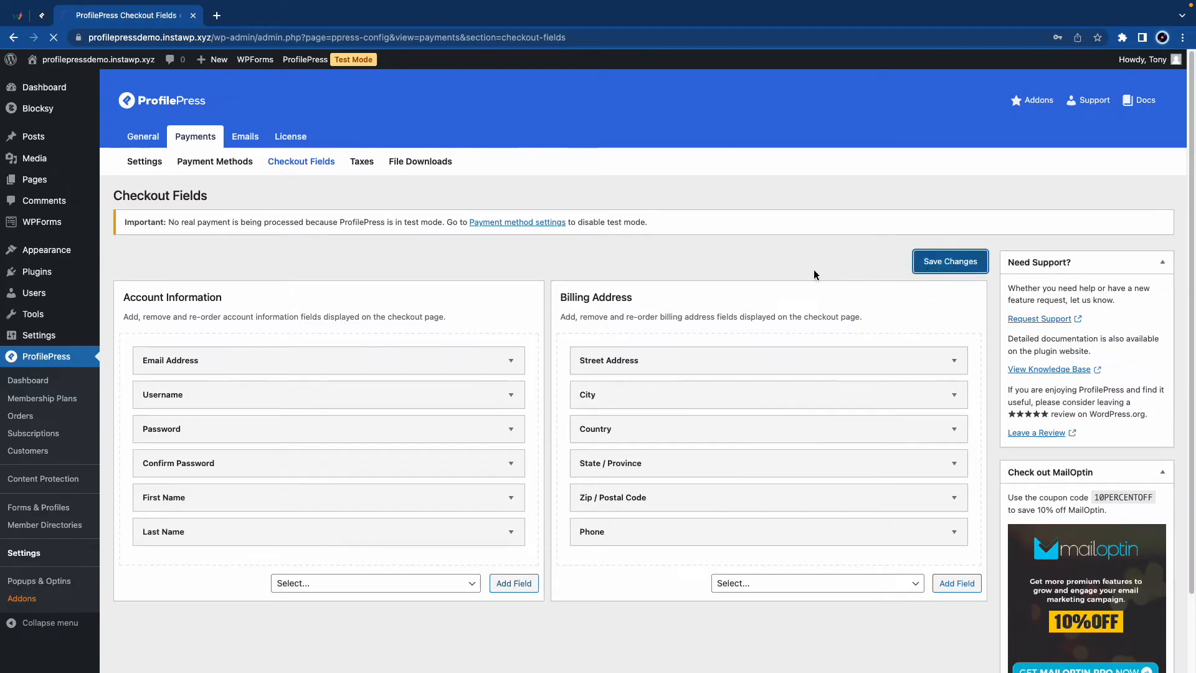
Review the Taxes settings, including the general tax options, EU VAT settings and tax rates.
{"action": "left_click", "coordinate": [372, 165]}
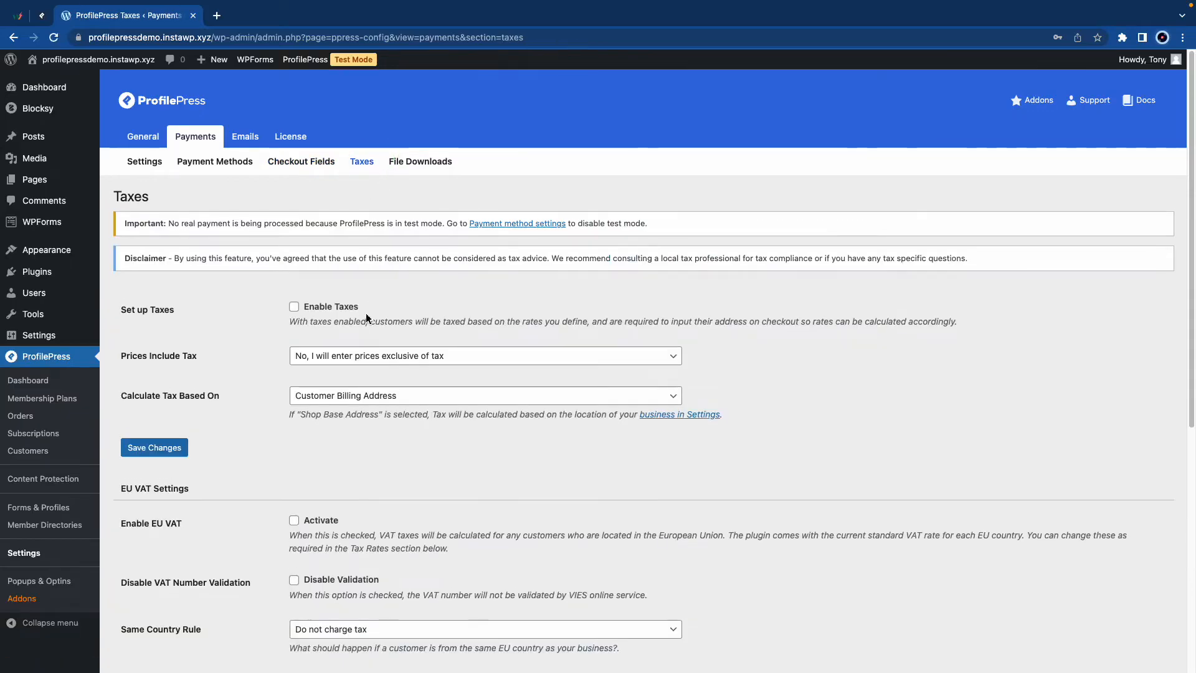
{"action": "scroll", "coordinate": [398, 345], "scroll_direction": "down", "scroll_amount": 5}
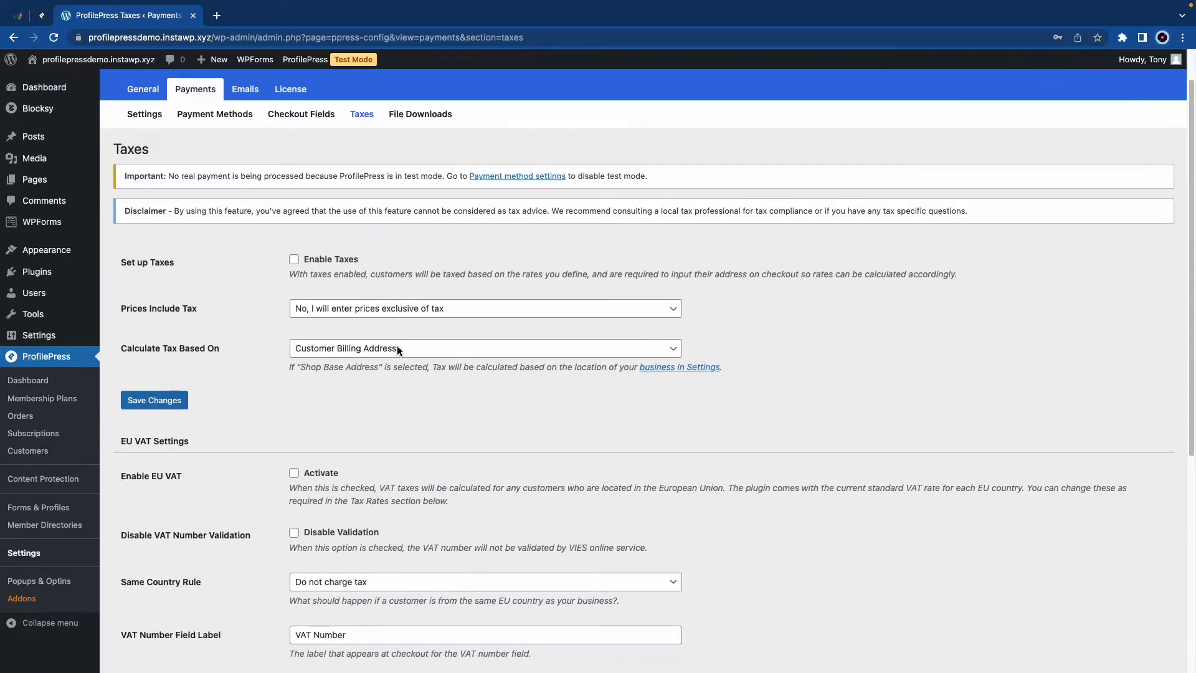
{"action": "scroll", "coordinate": [398, 351], "scroll_direction": "down", "scroll_amount": 1}
{"action": "scroll", "coordinate": [397, 350], "scroll_direction": "up", "scroll_amount": 5}
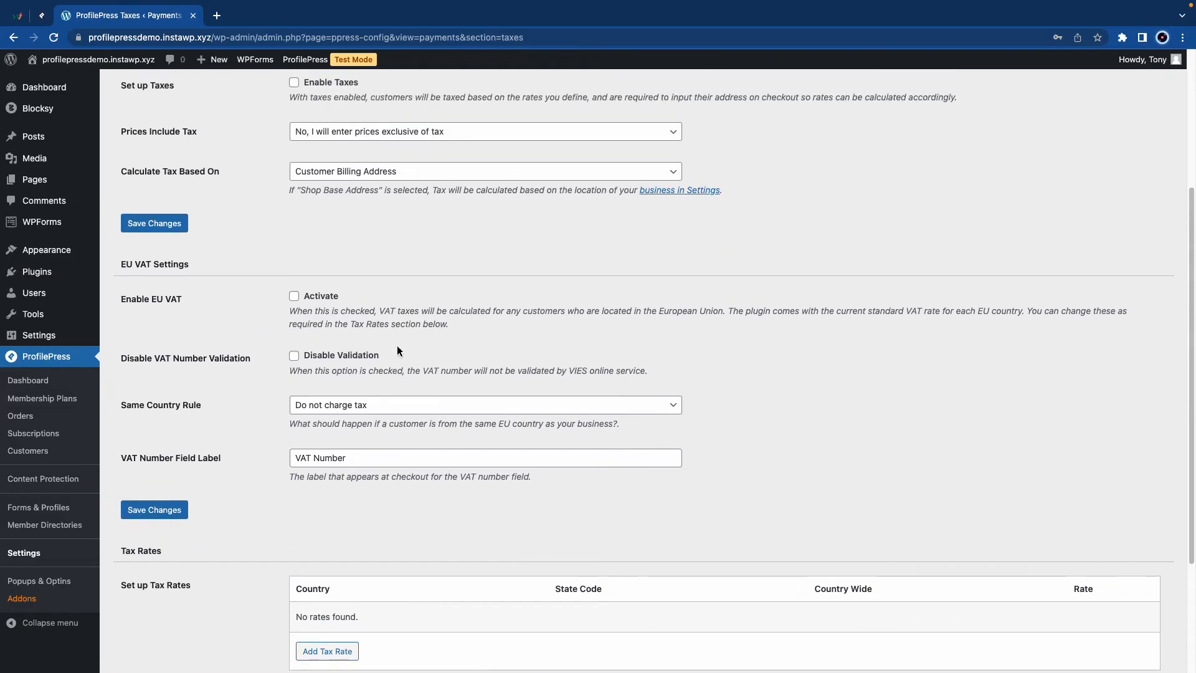
{"action": "scroll", "coordinate": [398, 351], "scroll_direction": "up", "scroll_amount": 2}
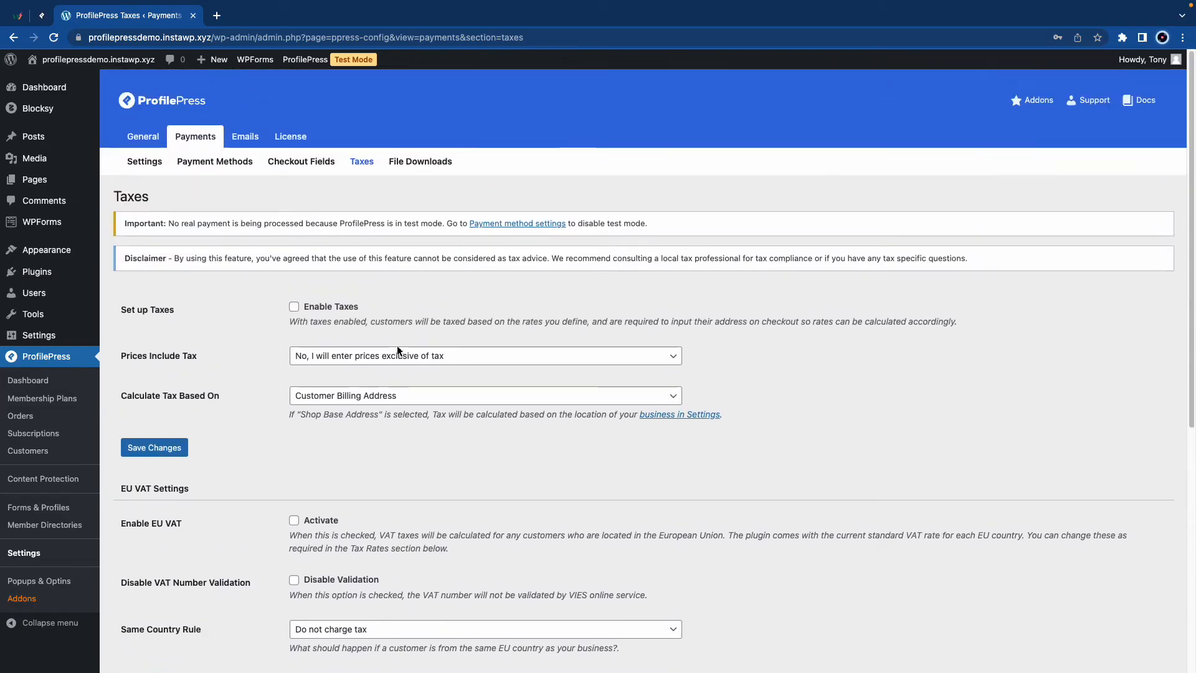
In the File Downloads settings, require login for downloads, append a unique string to filenames, and save the changes.
{"action": "left_click", "coordinate": [416, 164]}
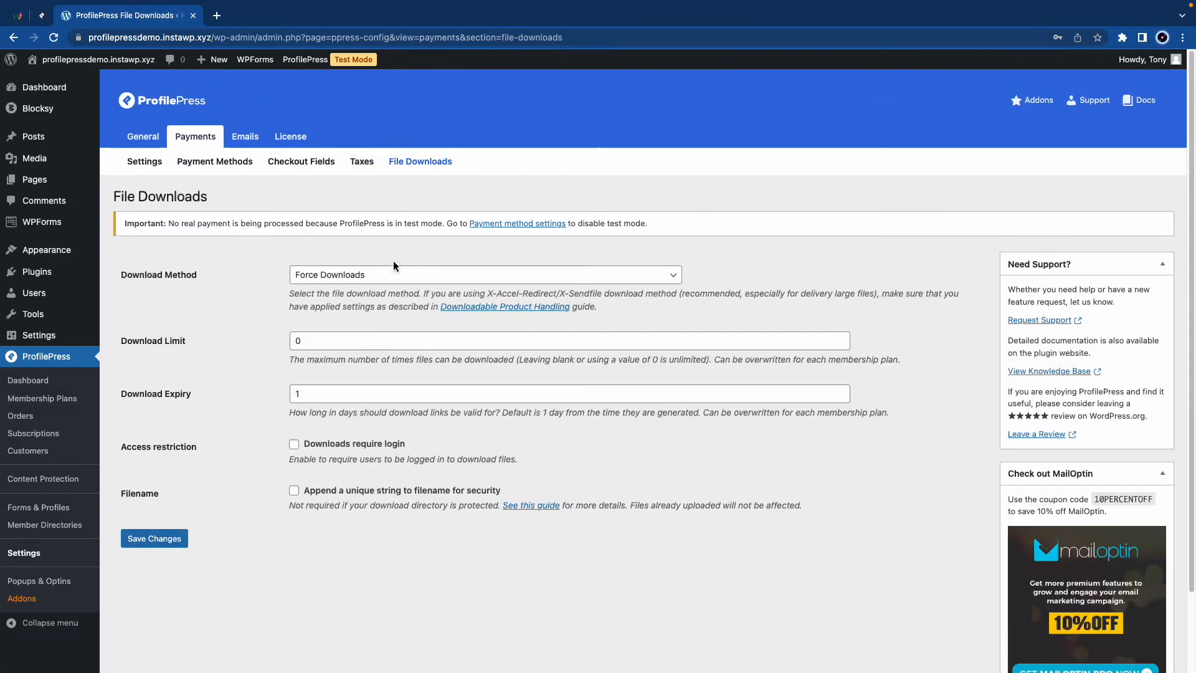
{"action": "left_click", "coordinate": [330, 275]}
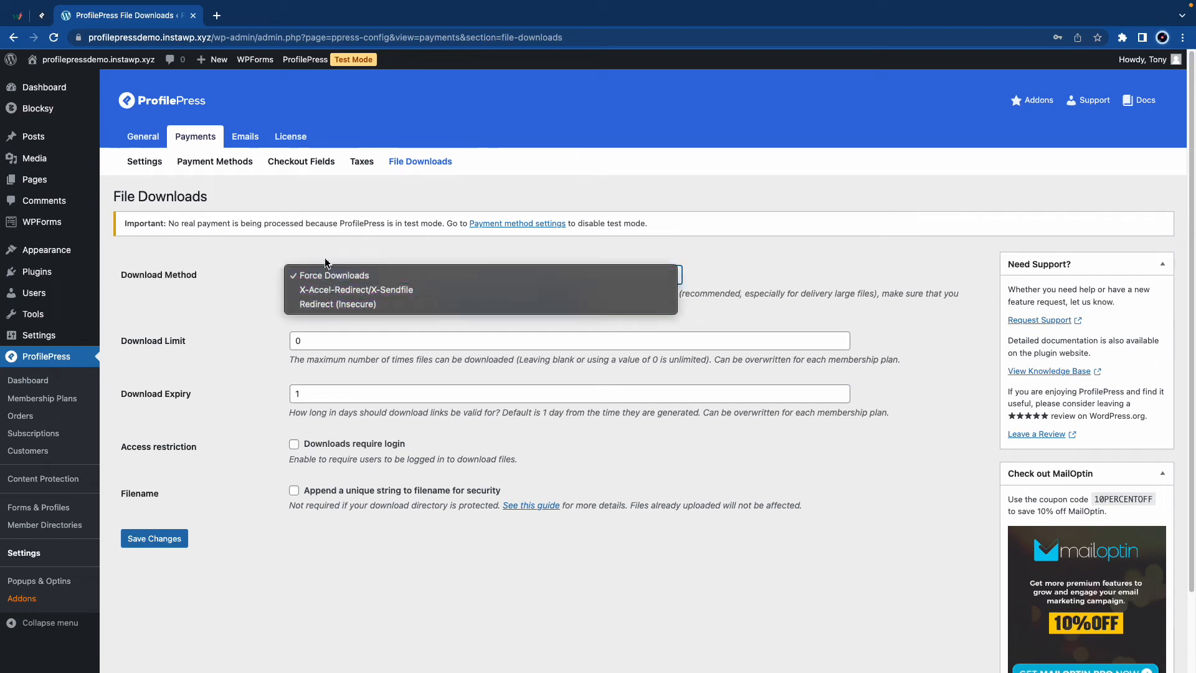
{"action": "left_click", "coordinate": [316, 263]}
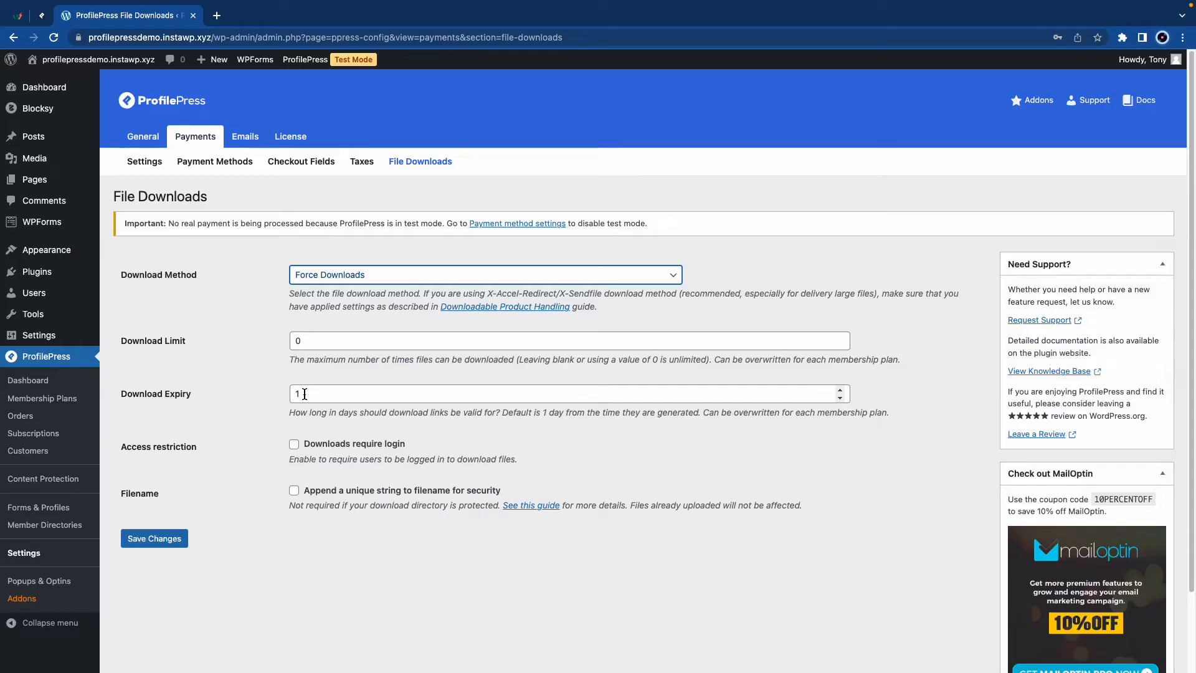
{"action": "left_click", "coordinate": [301, 445]}
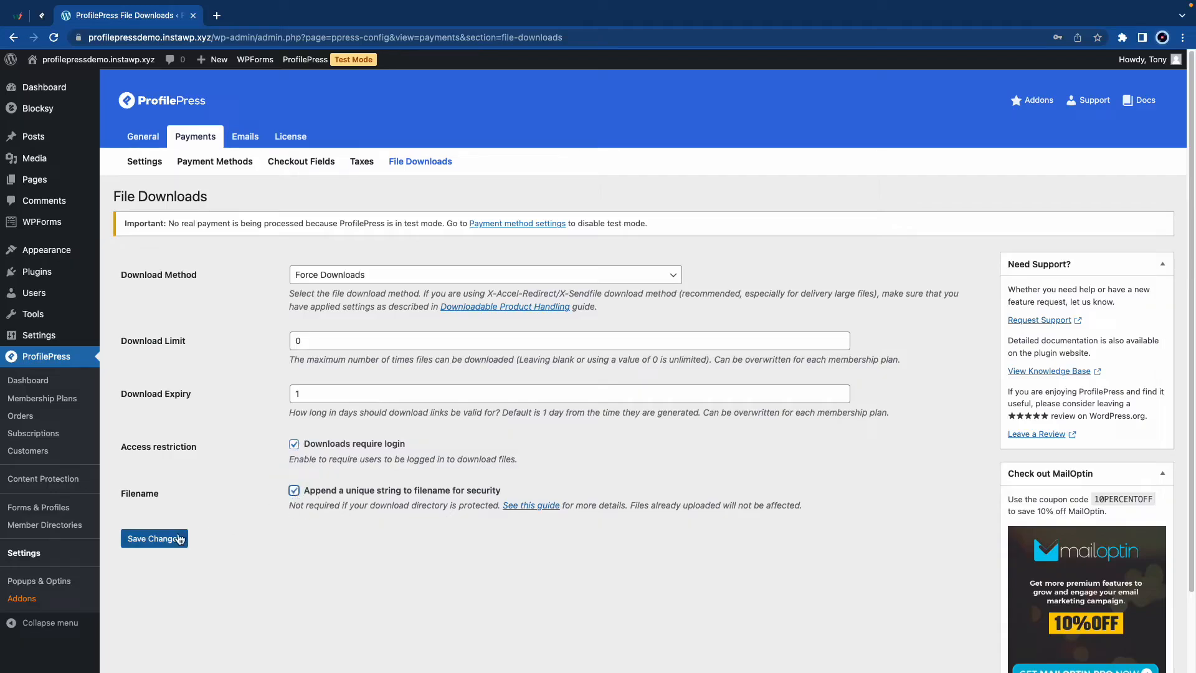
{"action": "left_click", "coordinate": [154, 540]}
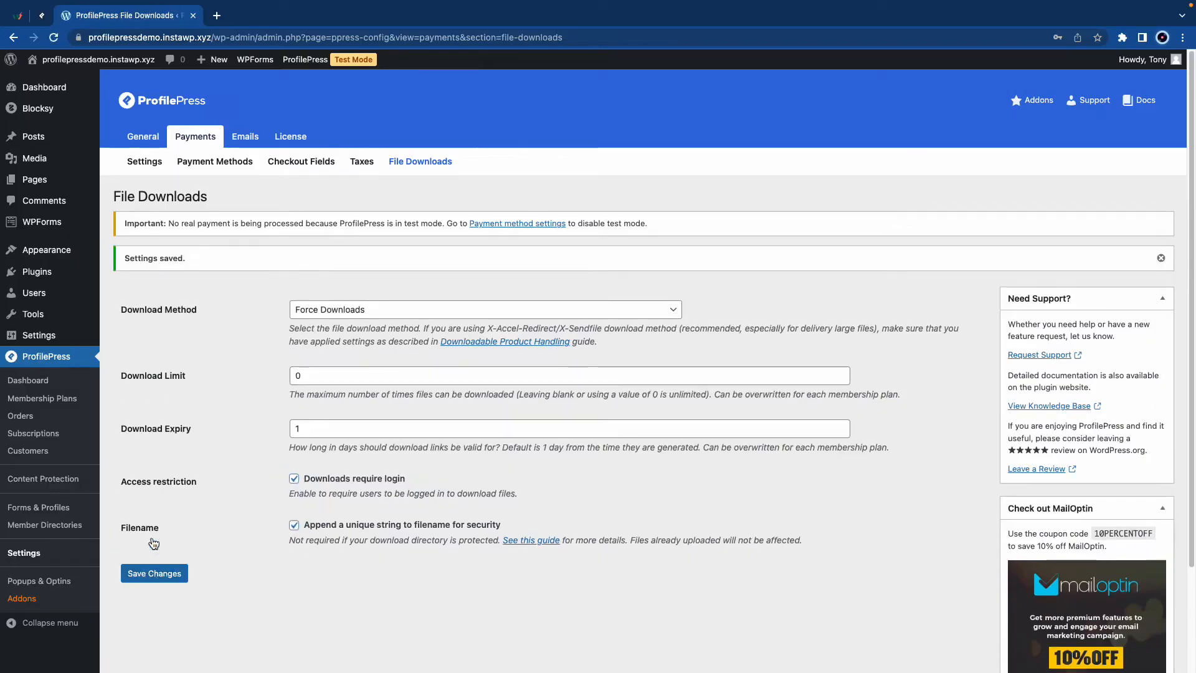
Open the business information from the ProfilePress dashboard, change the business name to profilepressdemo, and fill in the street address and city.
{"action": "left_click", "coordinate": [33, 380]}
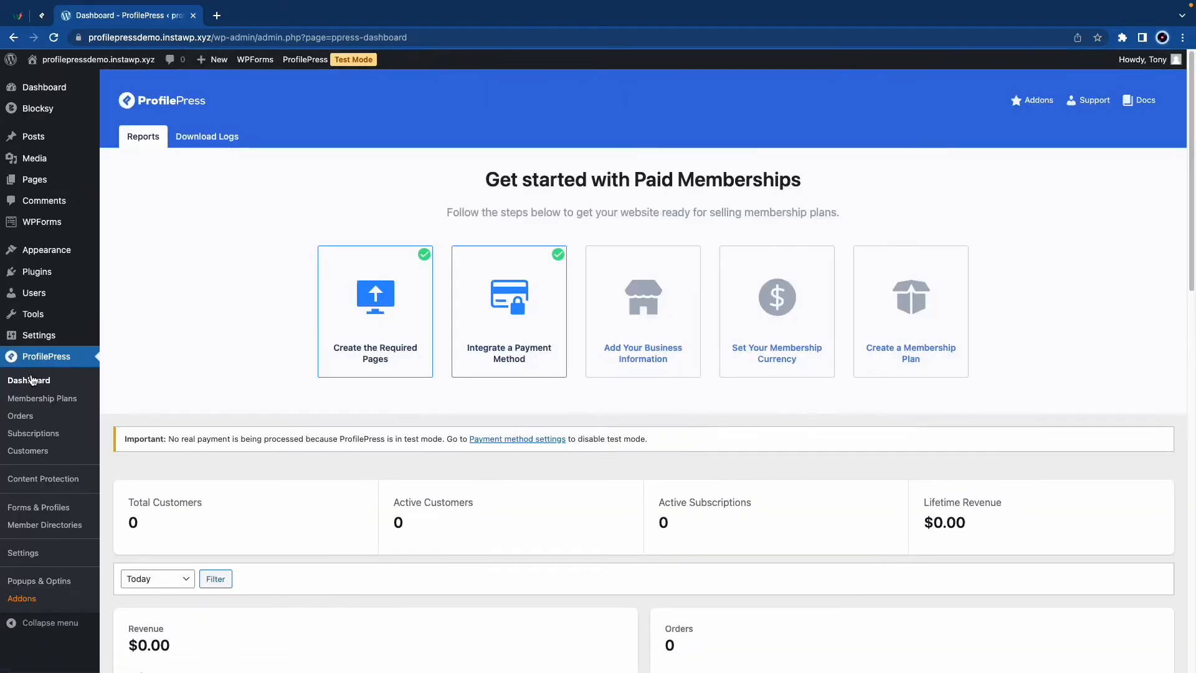
{"action": "left_click", "coordinate": [646, 355]}
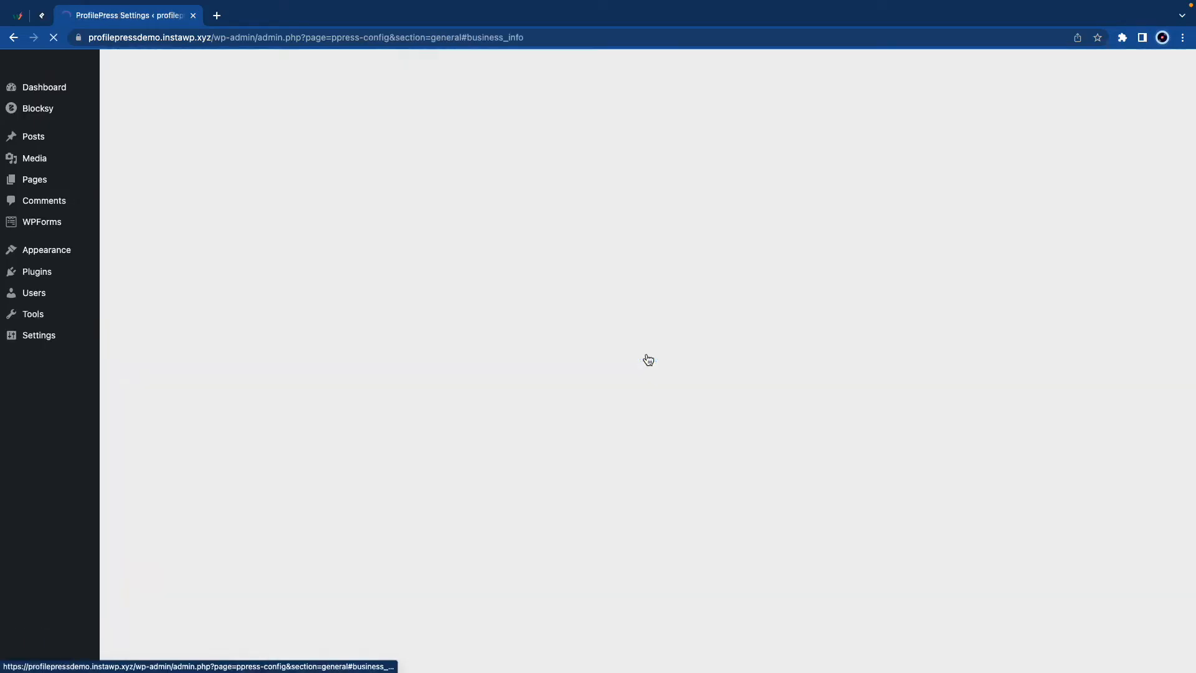
{"action": "left_click_drag", "start_coordinate": [681, 304], "coordinate": [623, 304]}
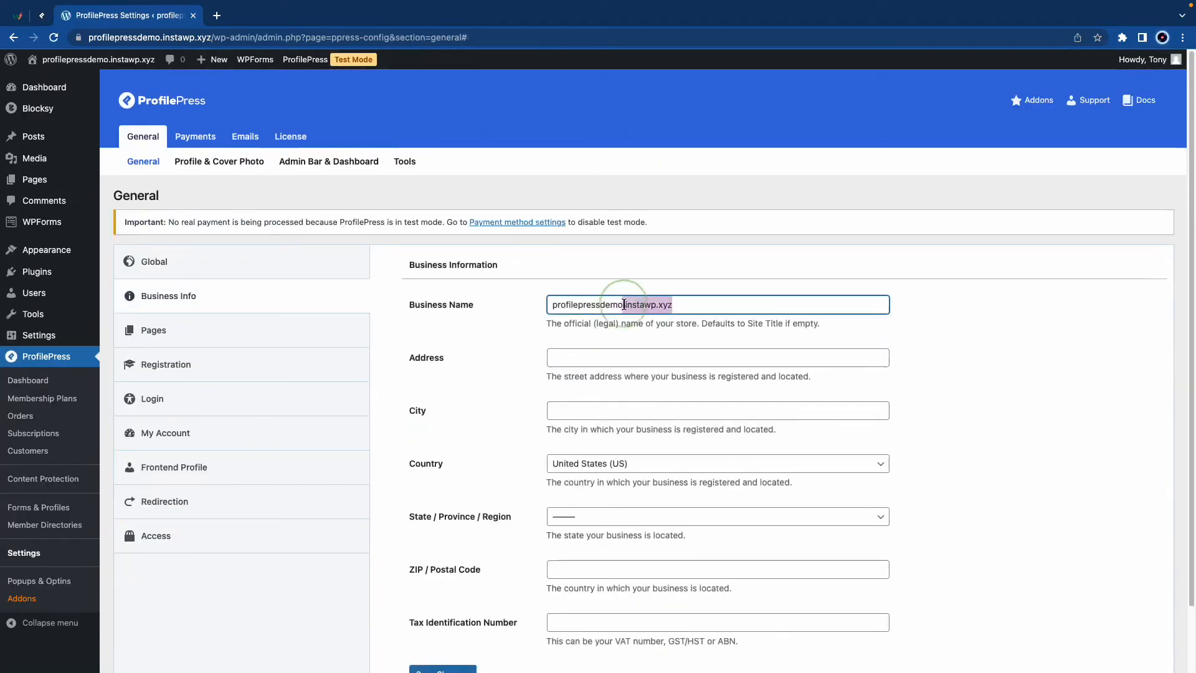
{"action": "key", "text": "BackSpace"}
{"action": "left_click", "coordinate": [633, 359]}
{"action": "left_click", "coordinate": [643, 386]}
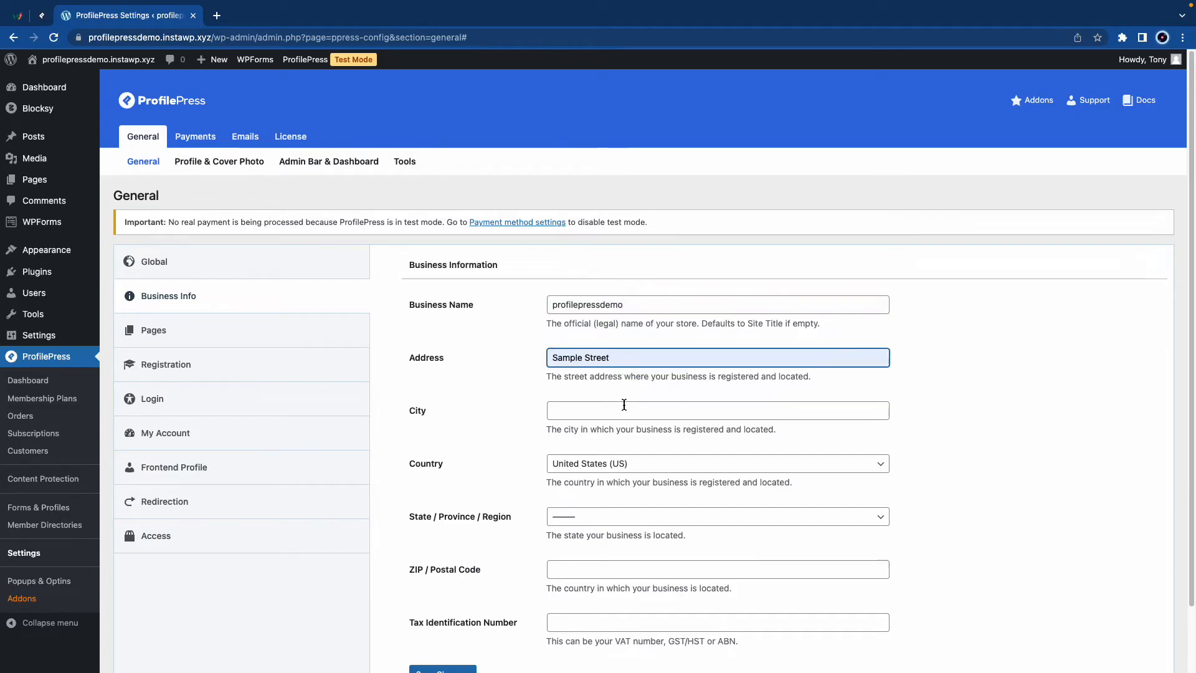
{"action": "left_click", "coordinate": [660, 410]}
{"action": "left_click", "coordinate": [662, 440]}
Set the business state to Alaska, fill in the postal code and tax identification number, and save the changes.
{"action": "left_click", "coordinate": [573, 516]}
{"action": "left_click", "coordinate": [580, 544]}
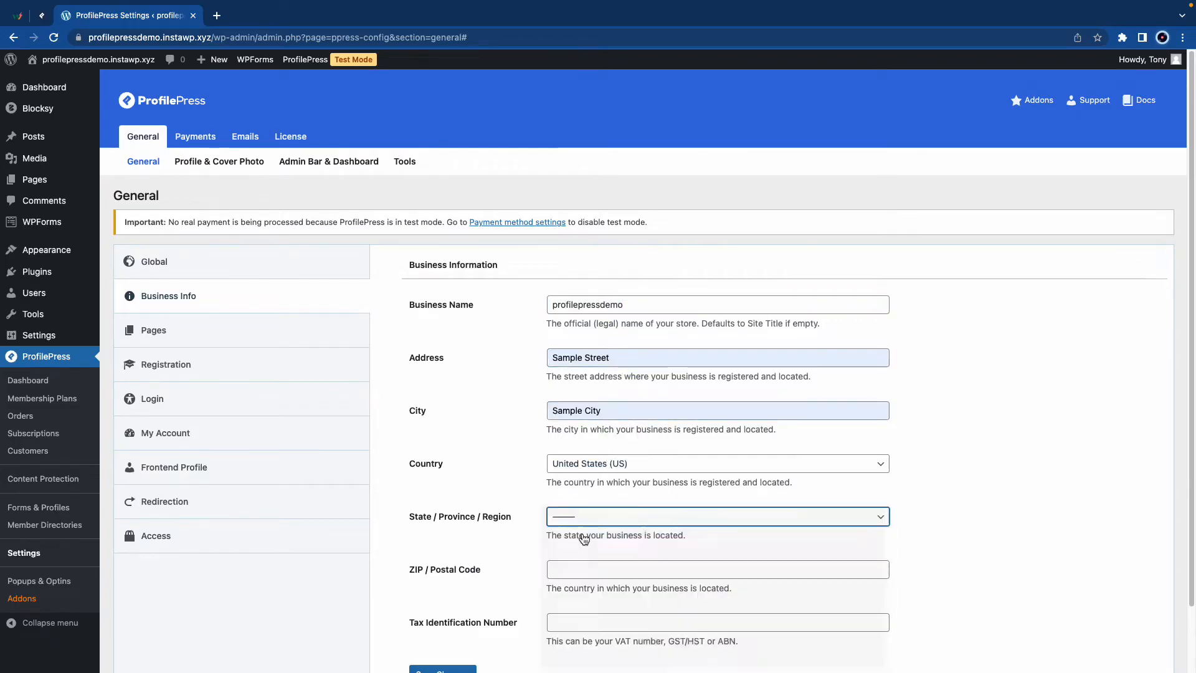
{"action": "scroll", "coordinate": [582, 538], "scroll_direction": "down", "scroll_amount": 2}
{"action": "left_click", "coordinate": [582, 498]}
{"action": "left_click", "coordinate": [619, 525]}
{"action": "left_click", "coordinate": [576, 551]}
{"action": "left_click", "coordinate": [617, 578]}
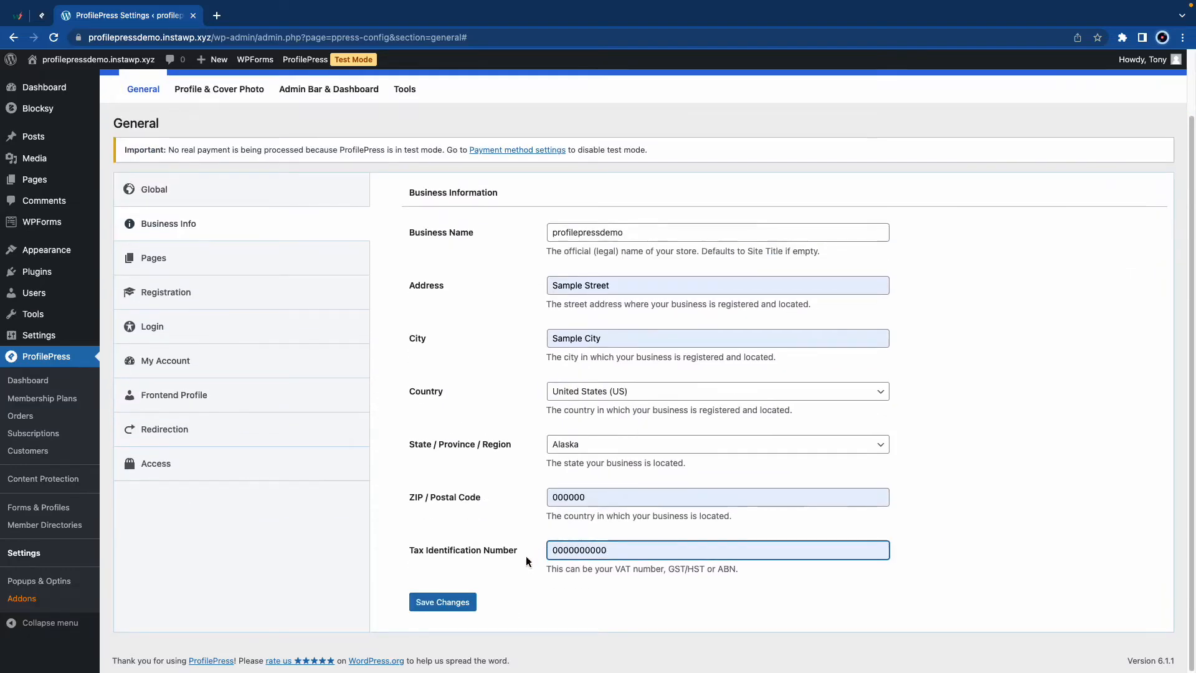
{"action": "left_click", "coordinate": [464, 608]}
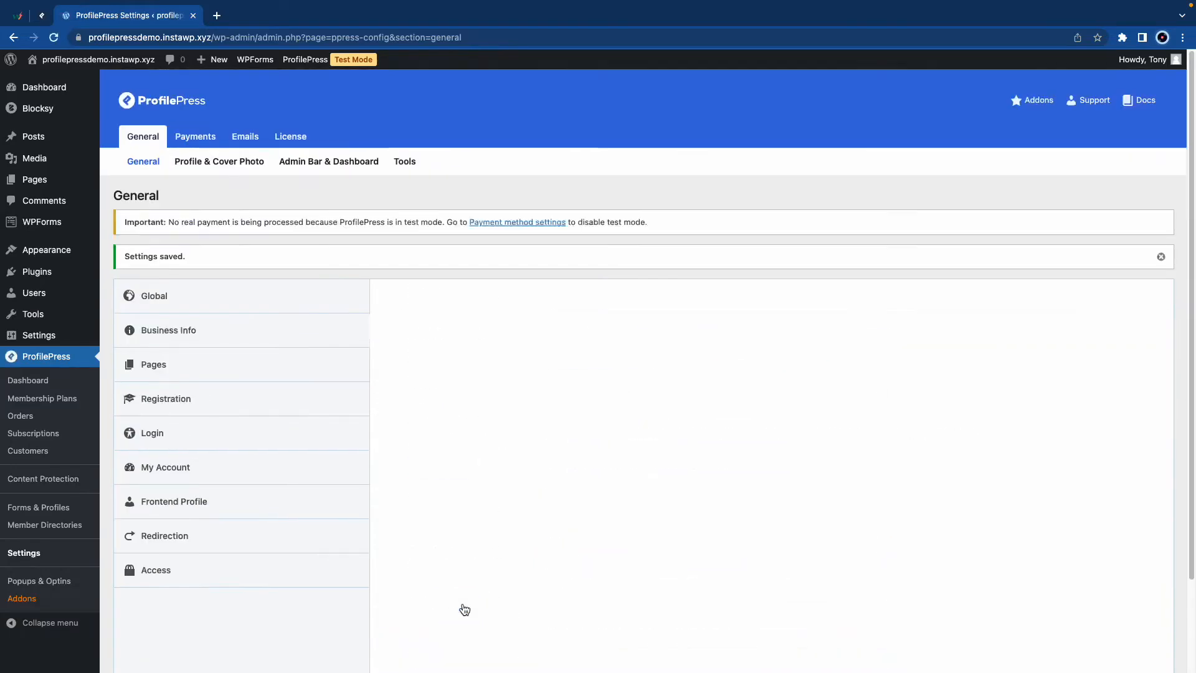
Open the membership currency settings from the ProfilePress dashboard and look through the available currencies.
{"action": "left_click", "coordinate": [37, 381]}
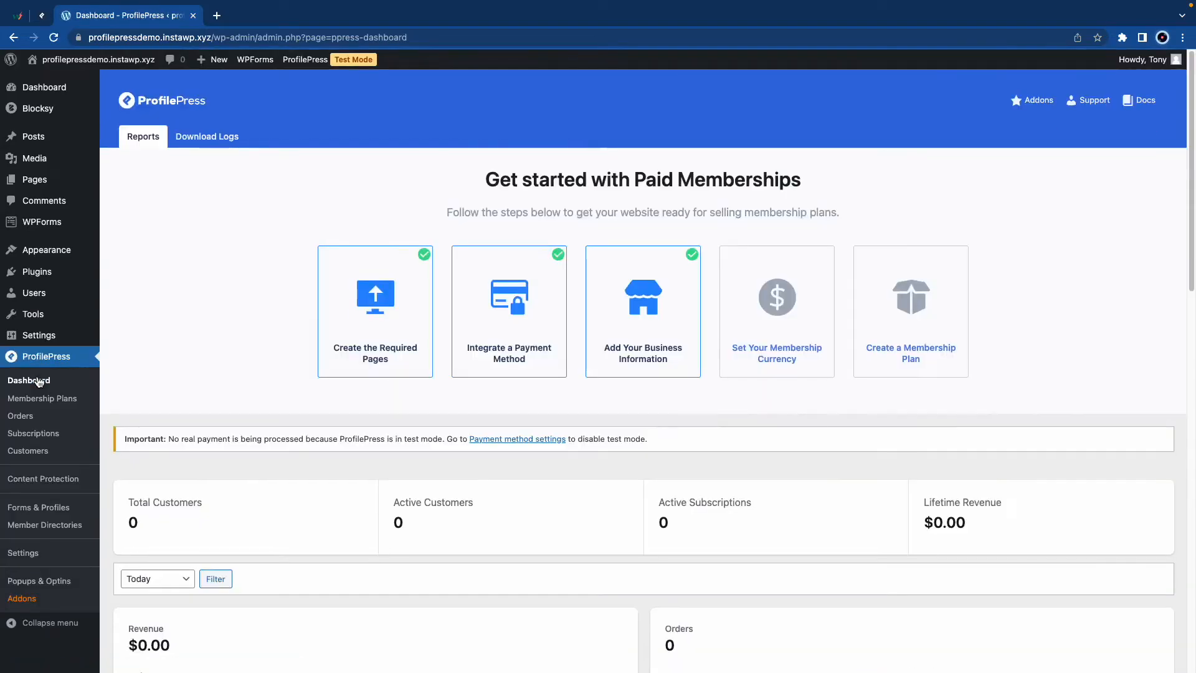
{"action": "left_click", "coordinate": [790, 358]}
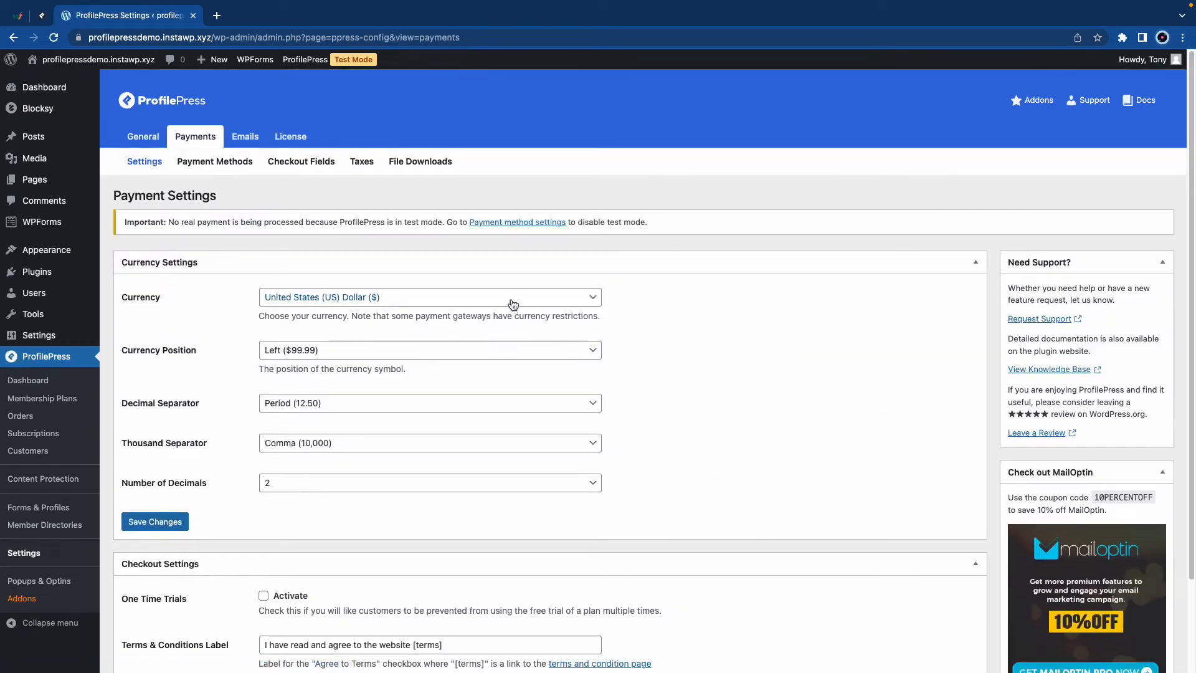
{"action": "left_click", "coordinate": [510, 298]}
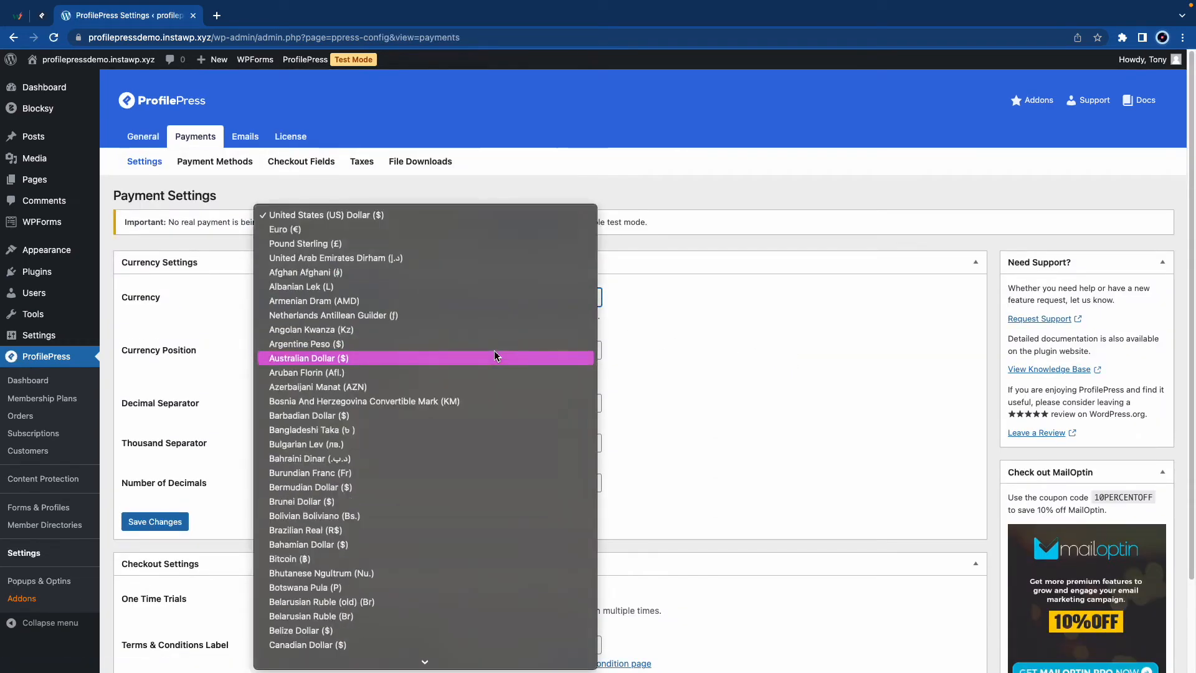
{"action": "left_click", "coordinate": [644, 341]}
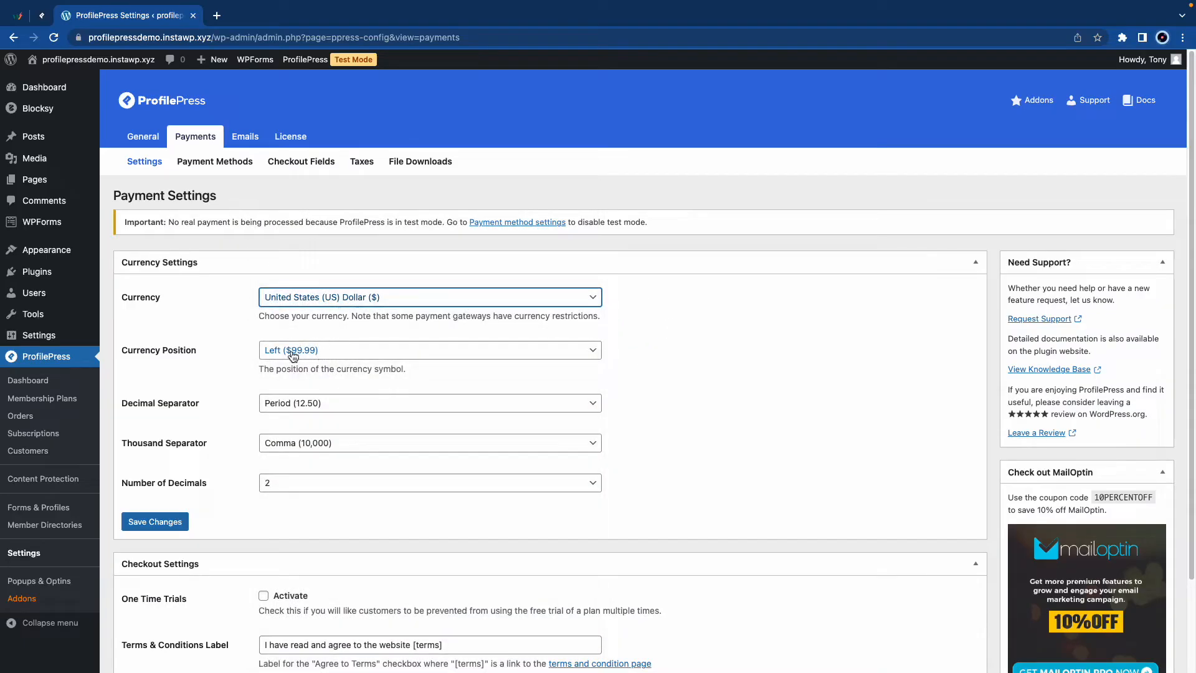
Try Right (99.99$) as the currency position and set it back to Left ($99.99).
{"action": "left_click", "coordinate": [343, 355]}
{"action": "left_click", "coordinate": [342, 369]}
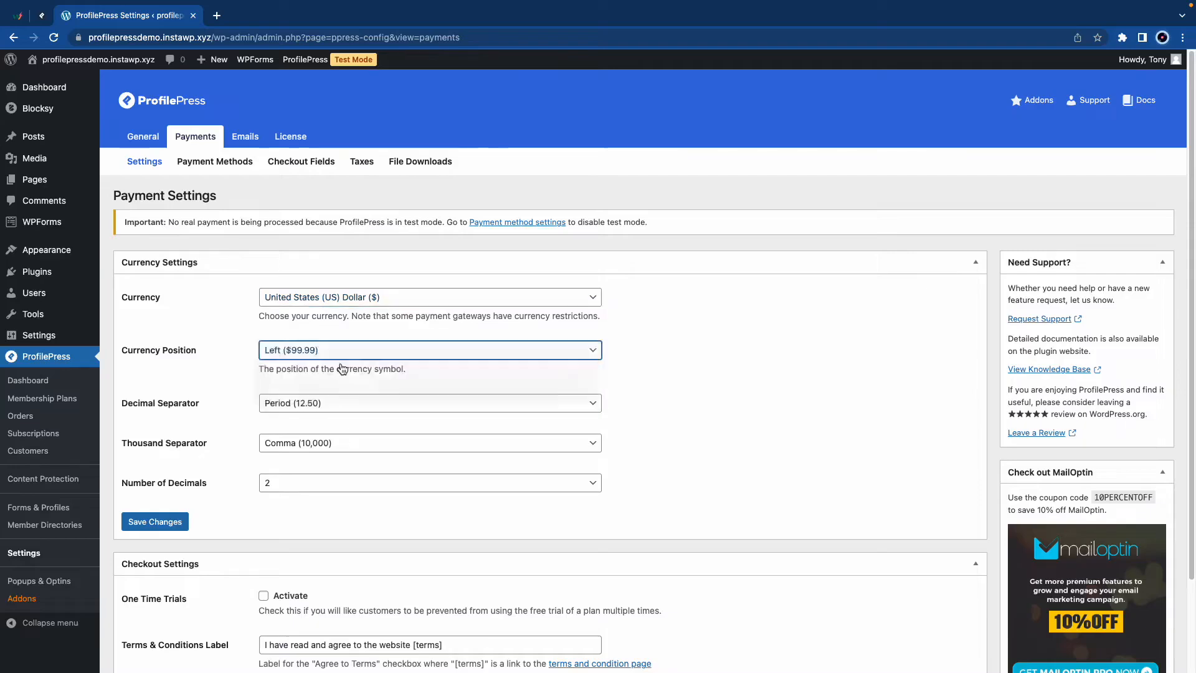
{"action": "left_click", "coordinate": [344, 350]}
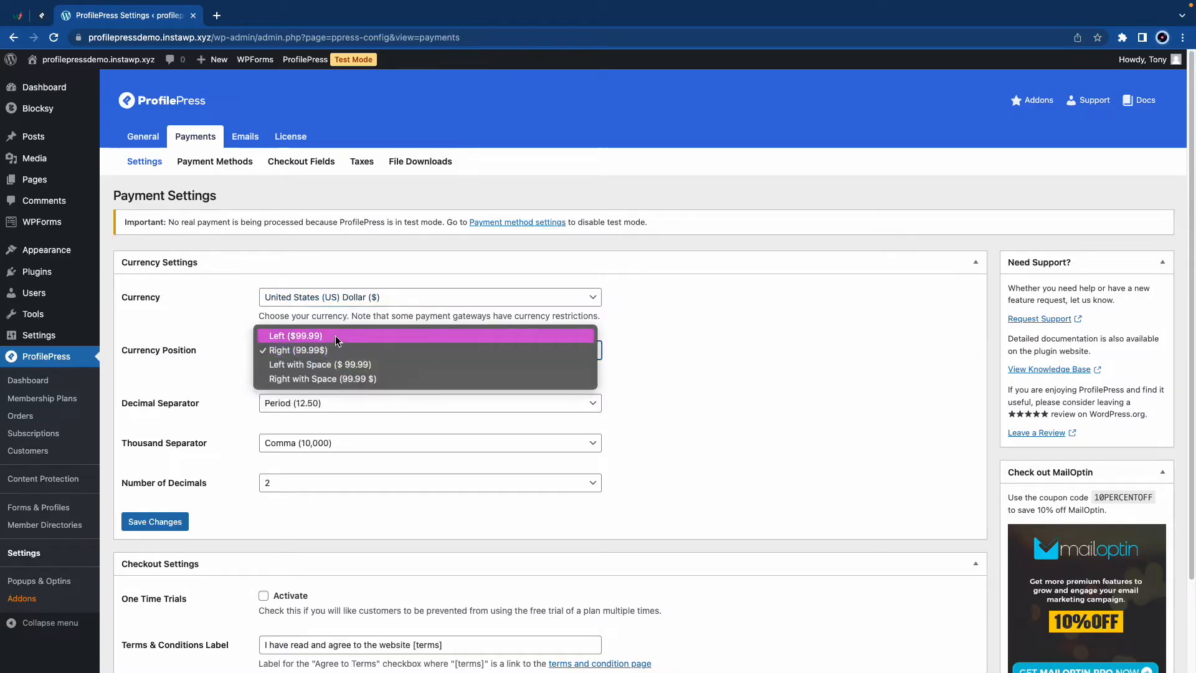
{"action": "left_click", "coordinate": [337, 337]}
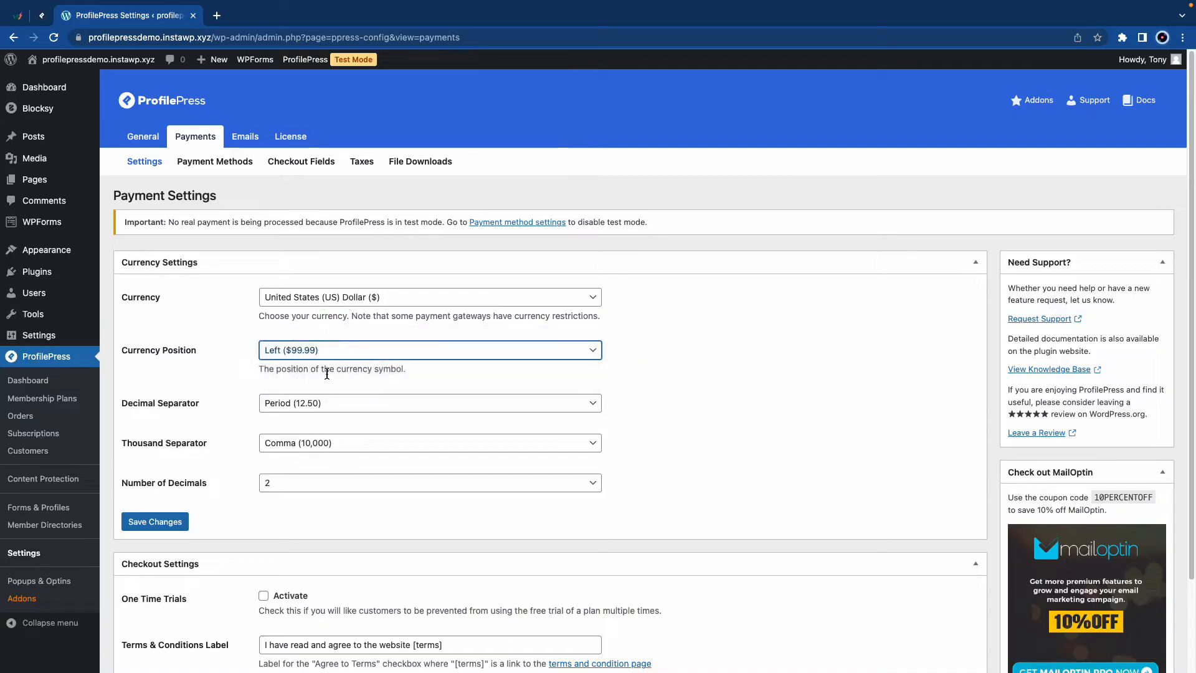
Keep Period as the decimal separator, Comma as the thousand separator and 2 as the number of decimals, and save the currency settings.
{"action": "left_click", "coordinate": [337, 411]}
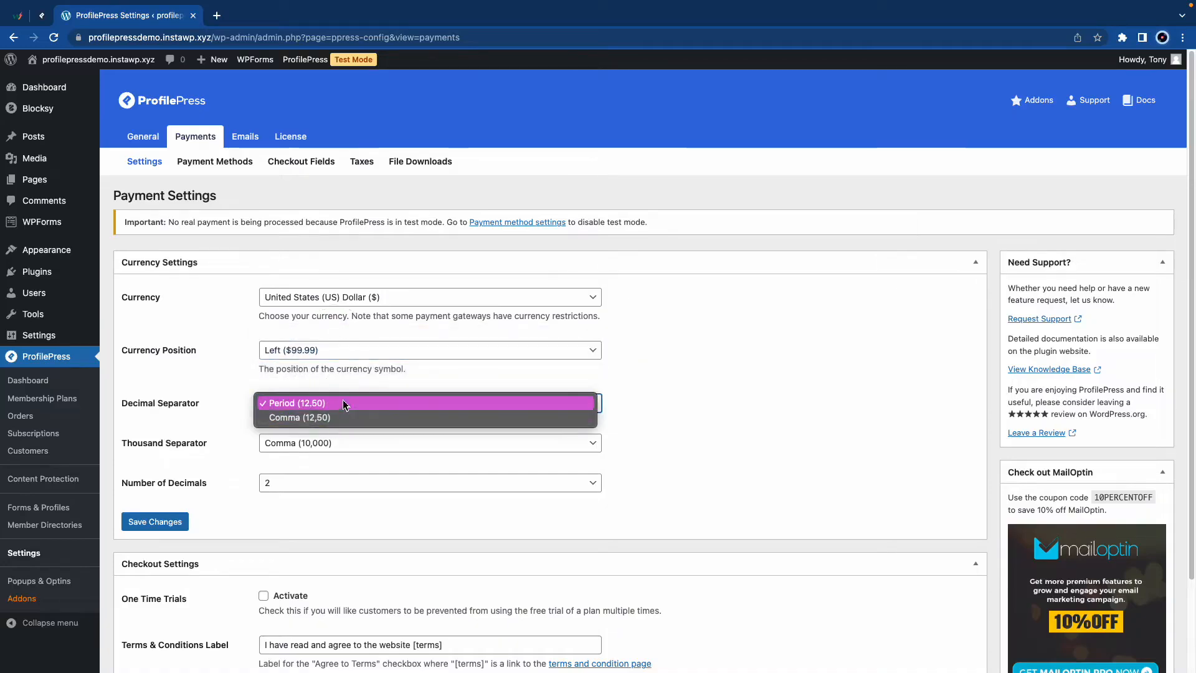
{"action": "left_click", "coordinate": [343, 404]}
{"action": "left_click", "coordinate": [337, 444]}
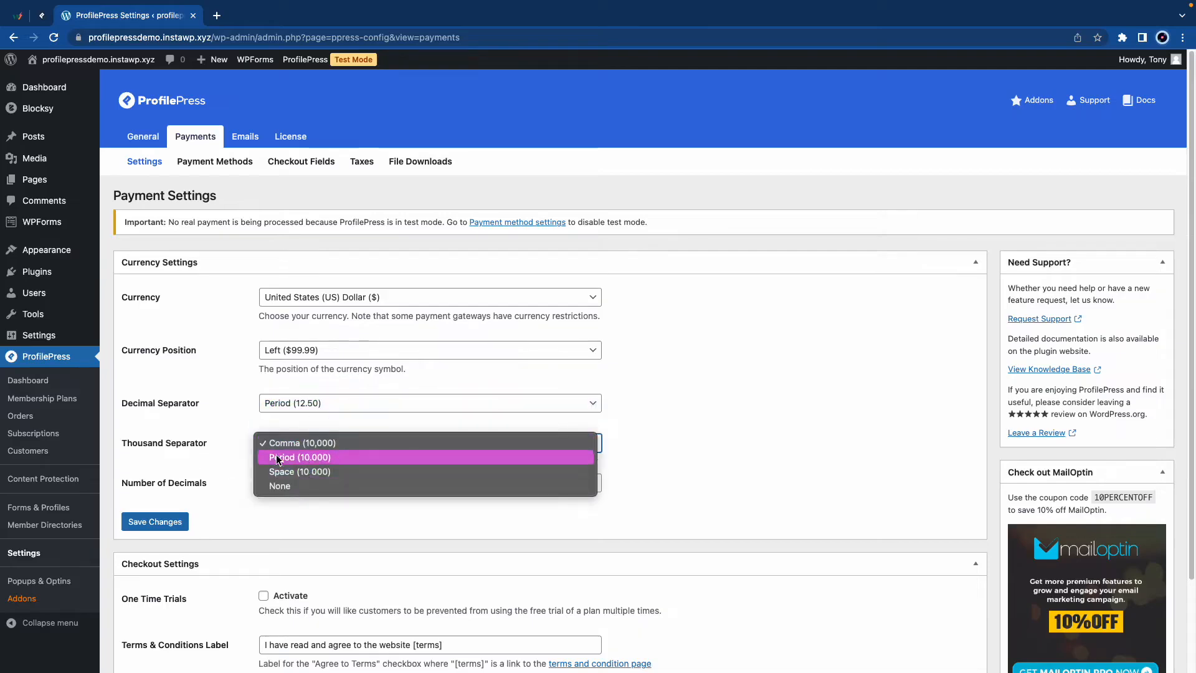
{"action": "left_click", "coordinate": [239, 440]}
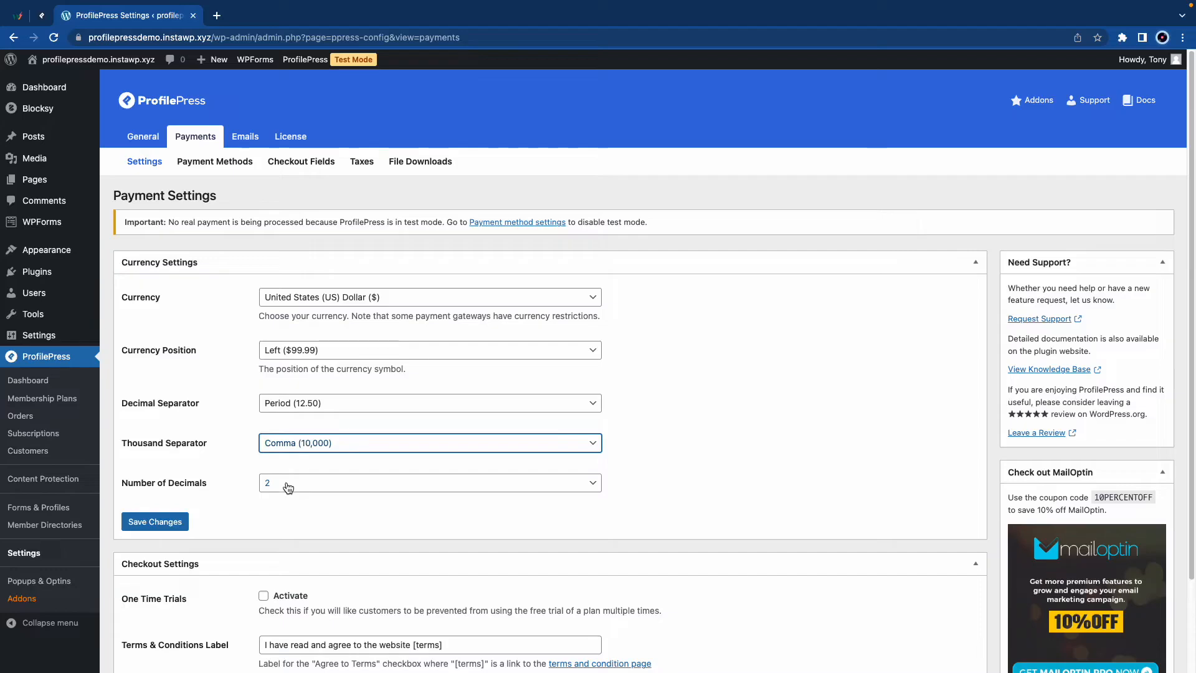
{"action": "left_click", "coordinate": [286, 484]}
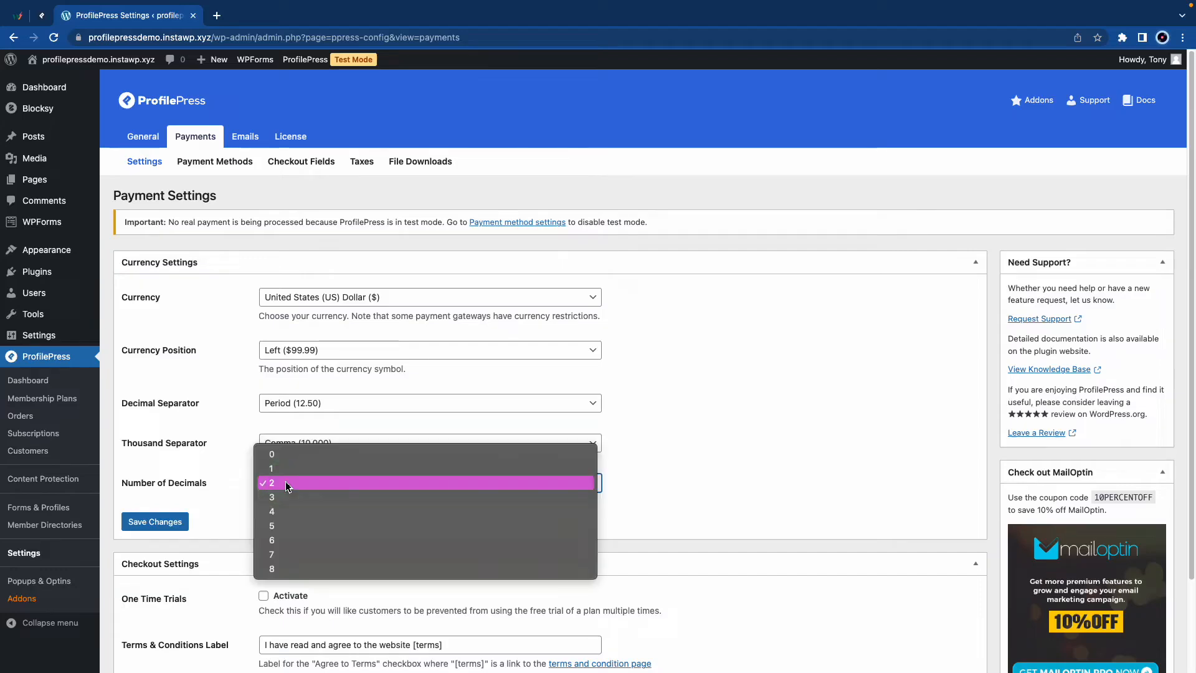
{"action": "left_click", "coordinate": [305, 421]}
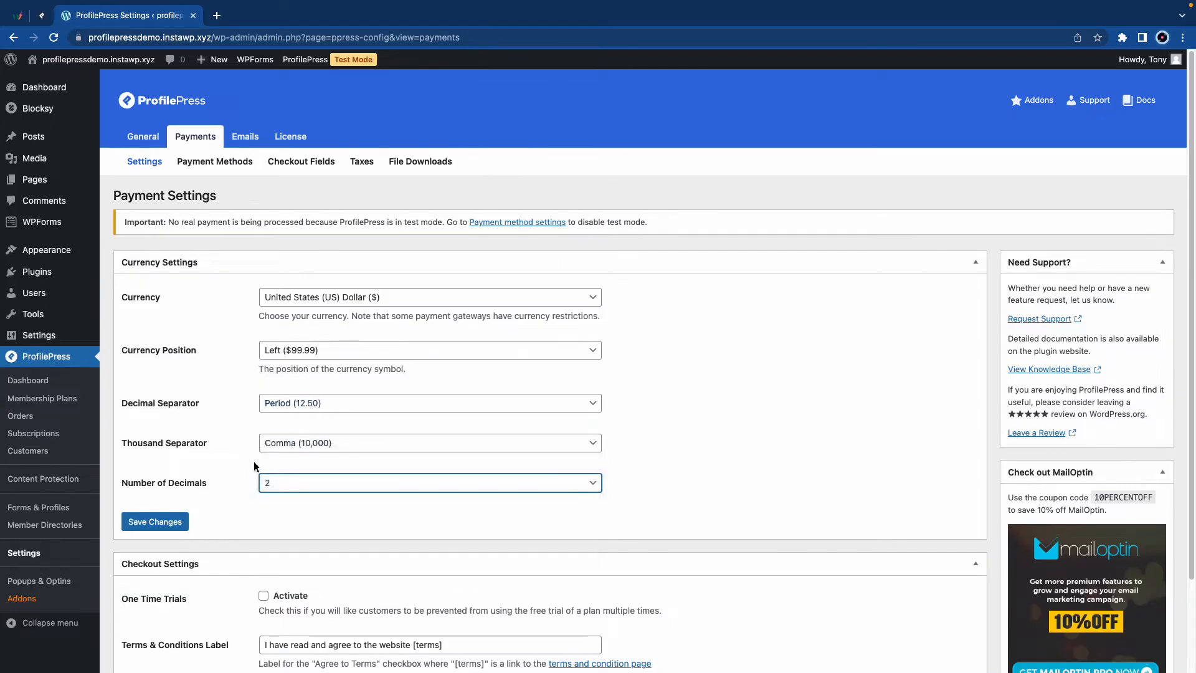
{"action": "scroll", "coordinate": [248, 467], "scroll_direction": "down", "scroll_amount": 1}
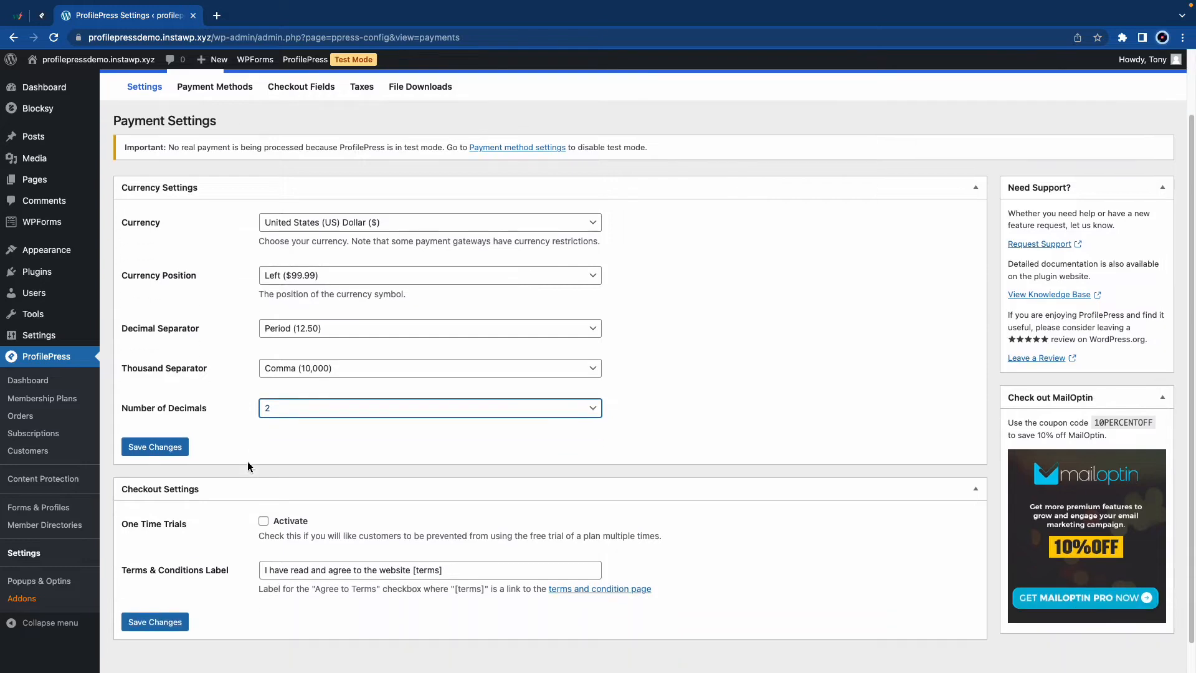
{"action": "left_click", "coordinate": [186, 450]}
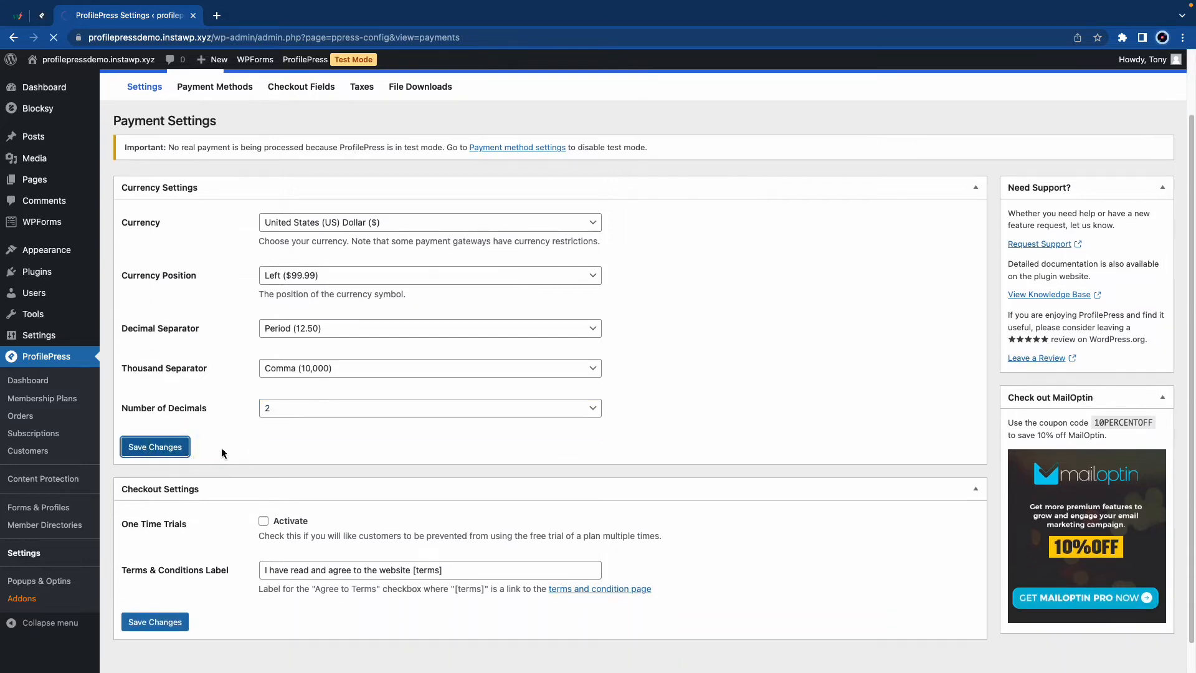
Activate One Time Trials in the checkout settings and save the changes.
{"action": "scroll", "coordinate": [228, 458], "scroll_direction": "down", "scroll_amount": 5}
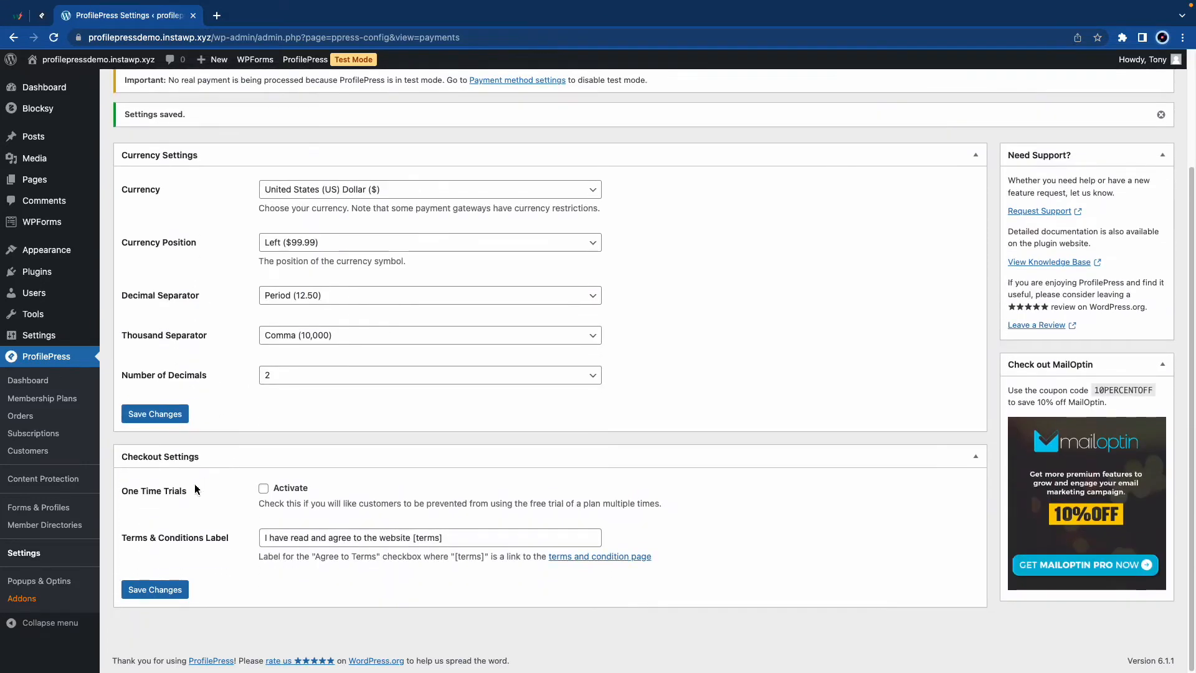
{"action": "left_click", "coordinate": [264, 490]}
{"action": "left_click", "coordinate": [175, 589]}
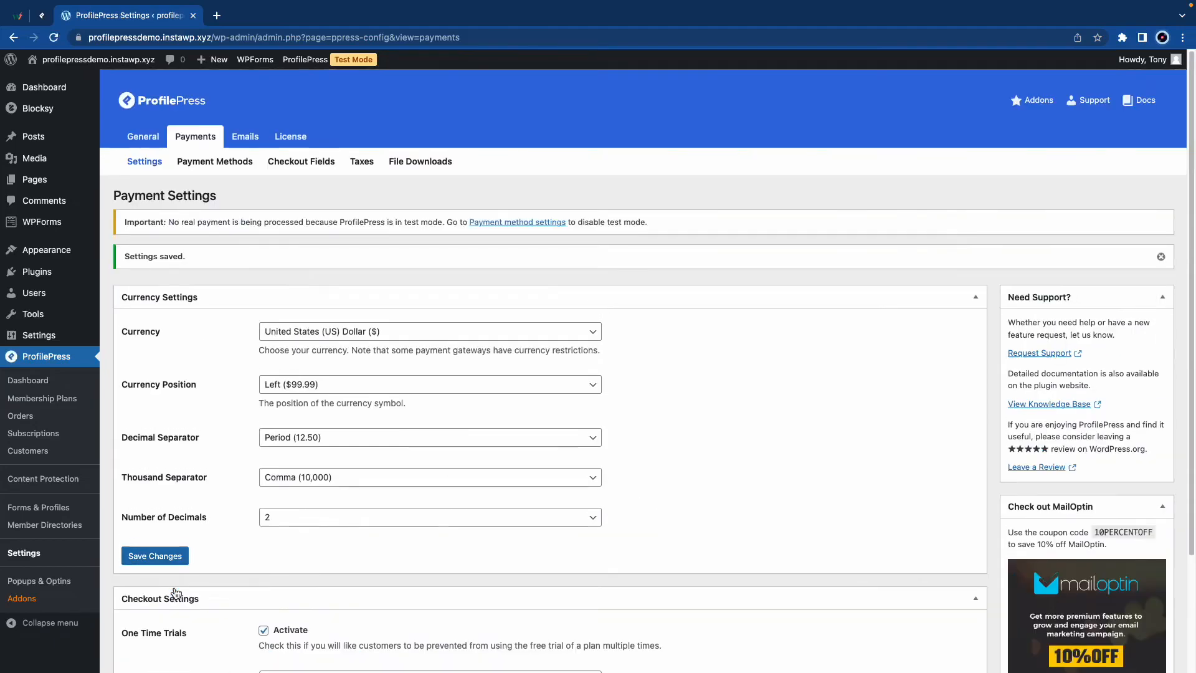
Start a new membership plan from the ProfilePress dashboard and name it Premium.
{"action": "left_click", "coordinate": [30, 380]}
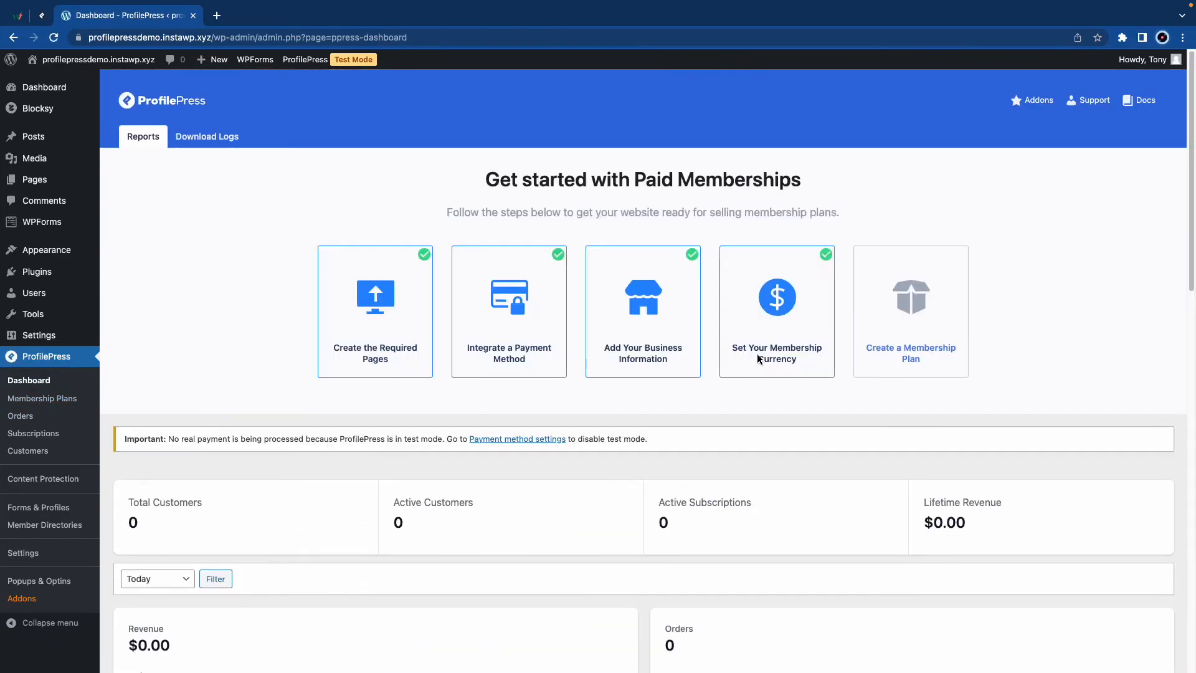
{"action": "left_click", "coordinate": [894, 352]}
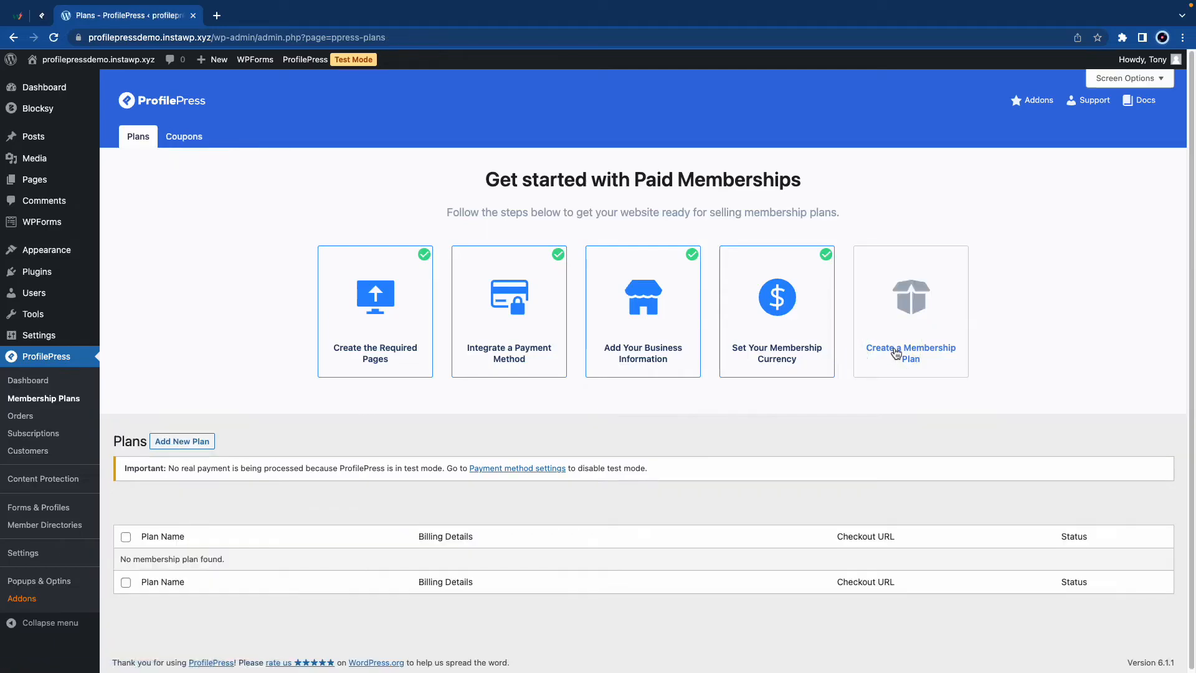
{"action": "left_click", "coordinate": [195, 446]}
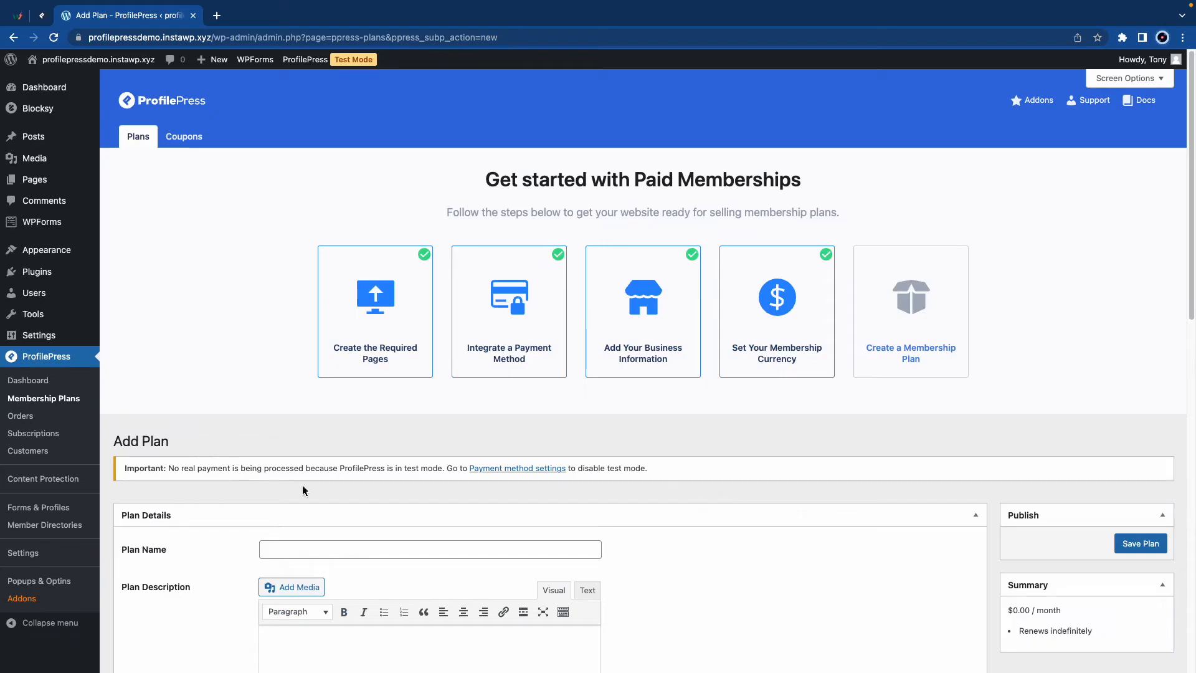
{"action": "scroll", "coordinate": [303, 490], "scroll_direction": "down", "scroll_amount": 2}
{"action": "left_click", "coordinate": [301, 475]}
{"action": "type", "text": "Premium"}
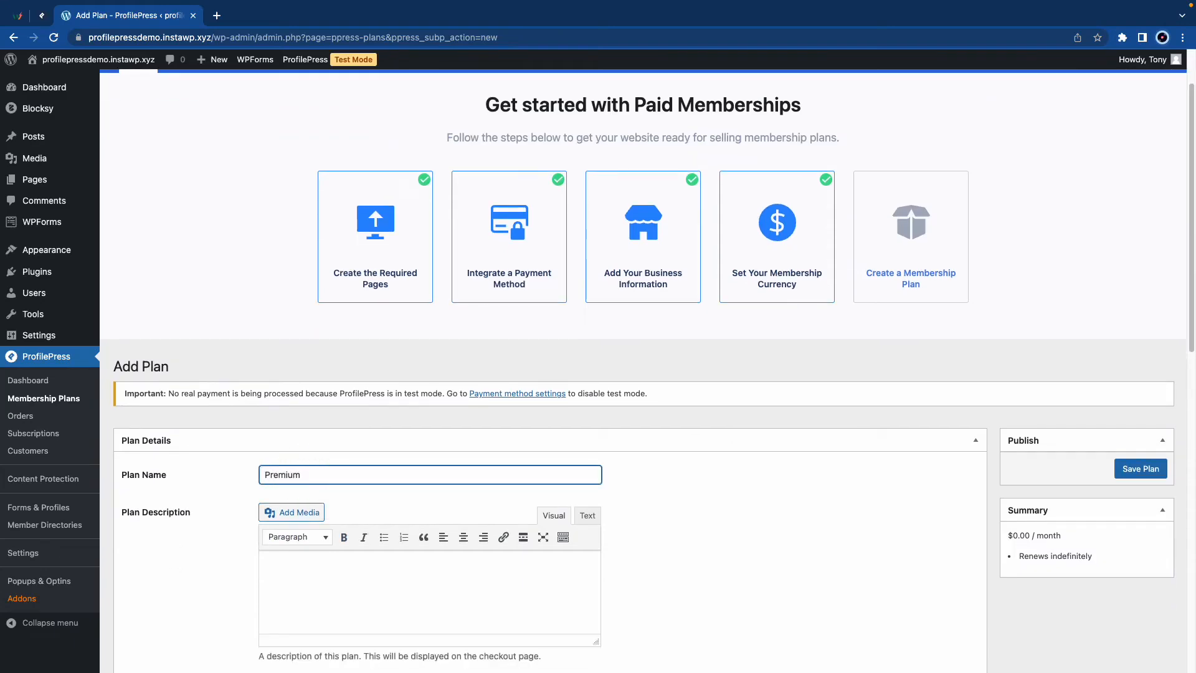
Enter "Sample description" as the plan description and "Sample Note" as the purchase note.
{"action": "scroll", "coordinate": [307, 504], "scroll_direction": "down", "scroll_amount": 2}
{"action": "left_click", "coordinate": [307, 504]}
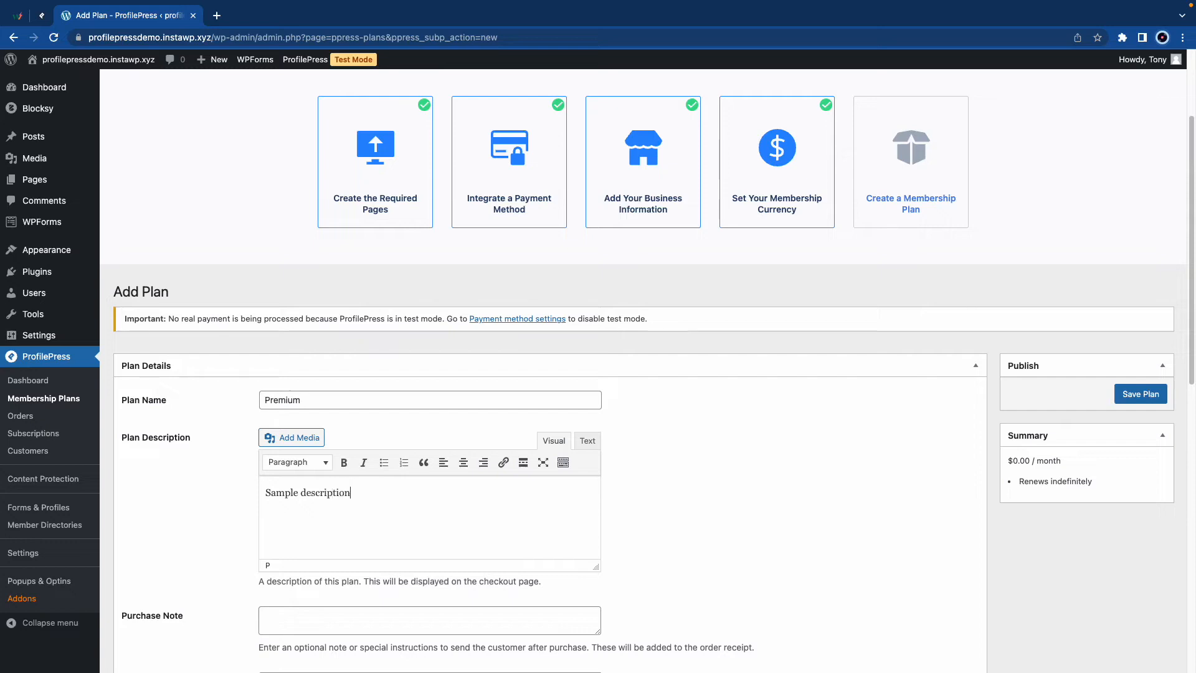
{"action": "scroll", "coordinate": [319, 508], "scroll_direction": "down", "scroll_amount": 2}
{"action": "left_click", "coordinate": [337, 539]}
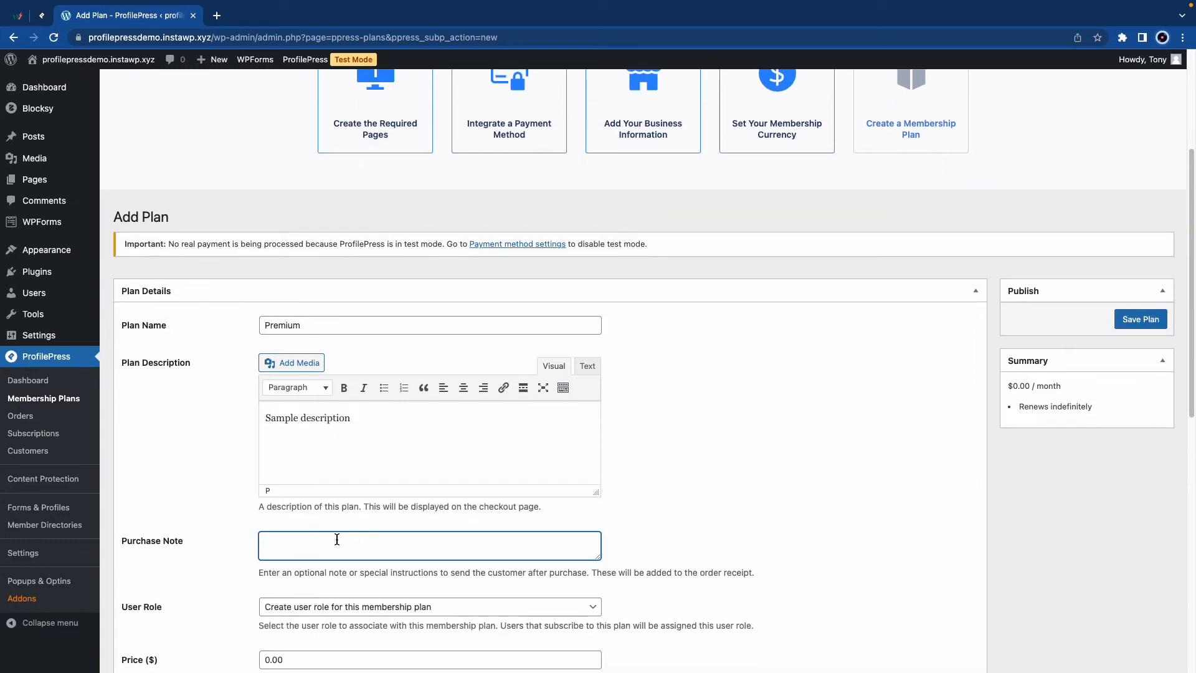
{"action": "scroll", "coordinate": [345, 545], "scroll_direction": "down", "scroll_amount": 2}
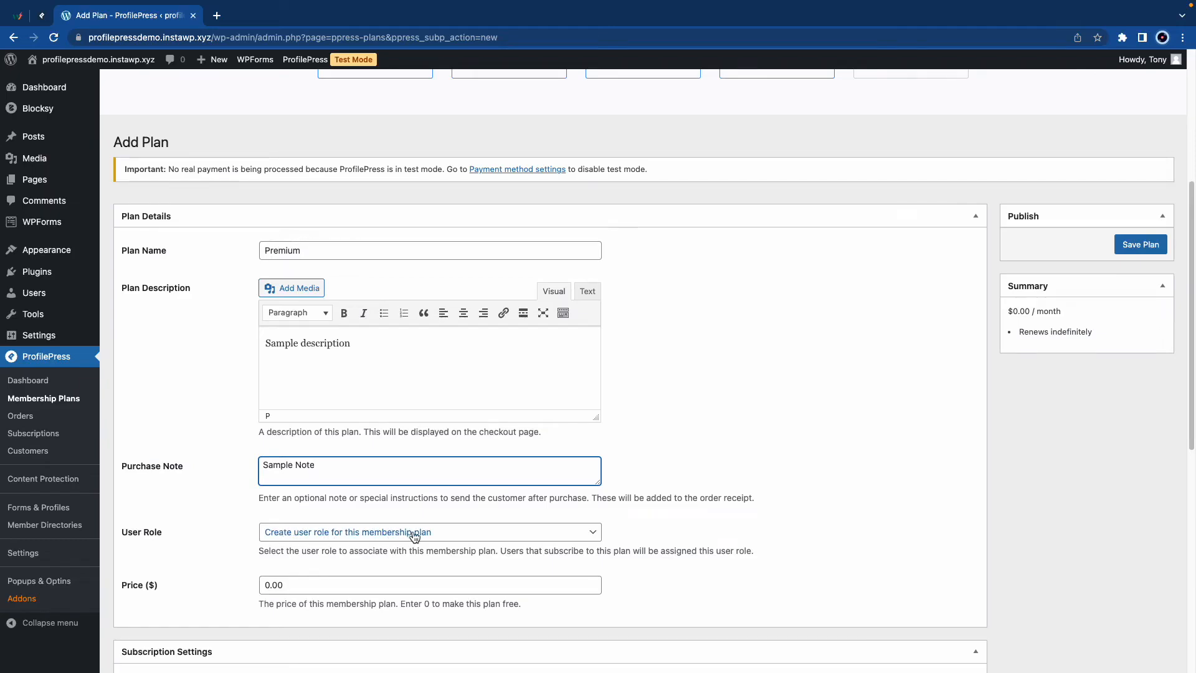
Set the membership plan's price to 1.00 dollar.
{"action": "scroll", "coordinate": [393, 530], "scroll_direction": "down", "scroll_amount": 2}
{"action": "double_click", "coordinate": [282, 510]}
{"action": "type", "text": "1."}
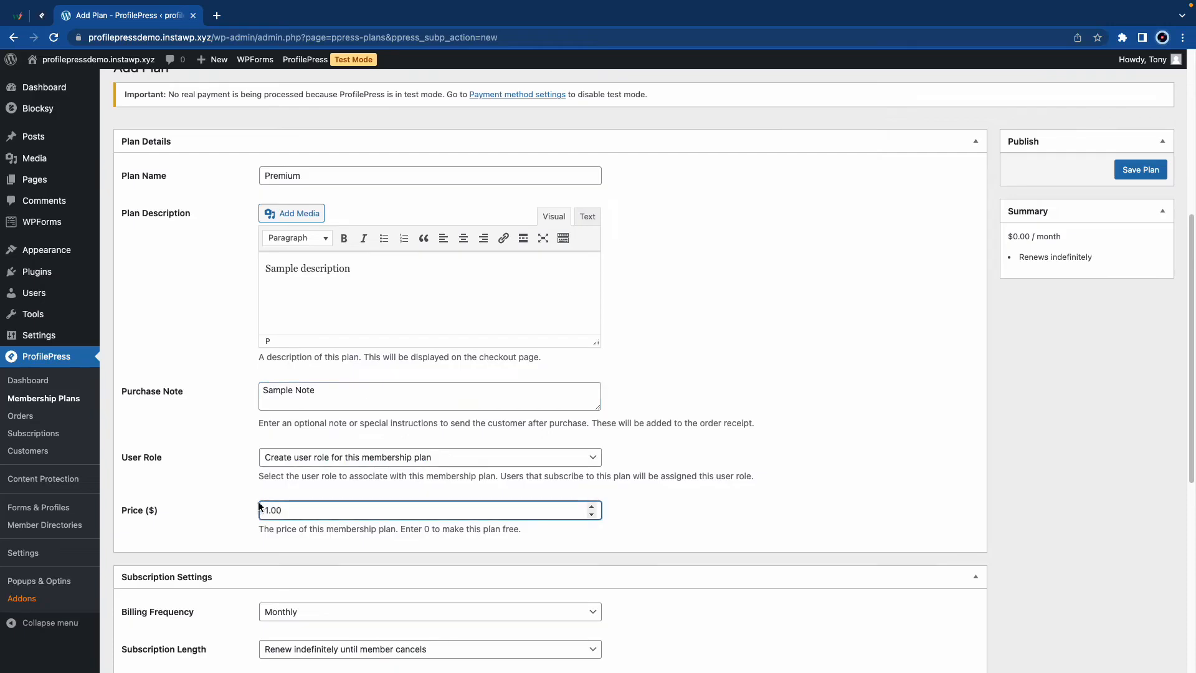
Review the billing frequency and subscription length options, keeping Monthly and Renew indefinitely until member cancels.
{"action": "scroll", "coordinate": [260, 506], "scroll_direction": "down", "scroll_amount": 2}
{"action": "scroll", "coordinate": [262, 506], "scroll_direction": "down", "scroll_amount": 2}
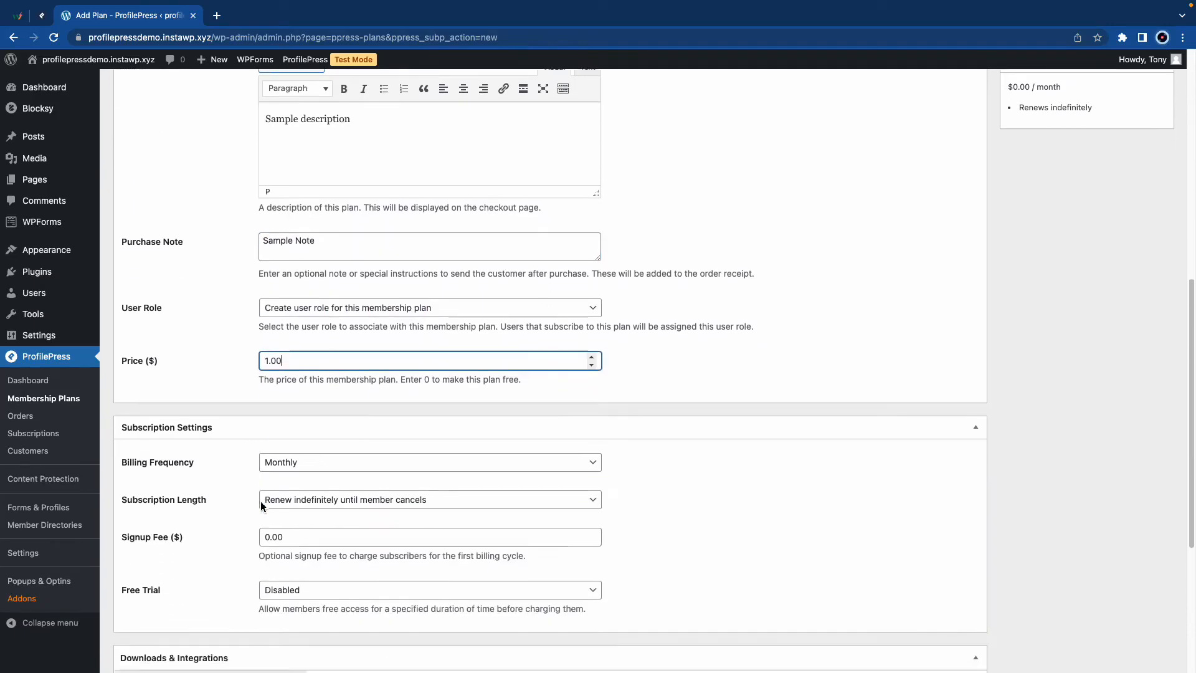
{"action": "left_click", "coordinate": [317, 461]}
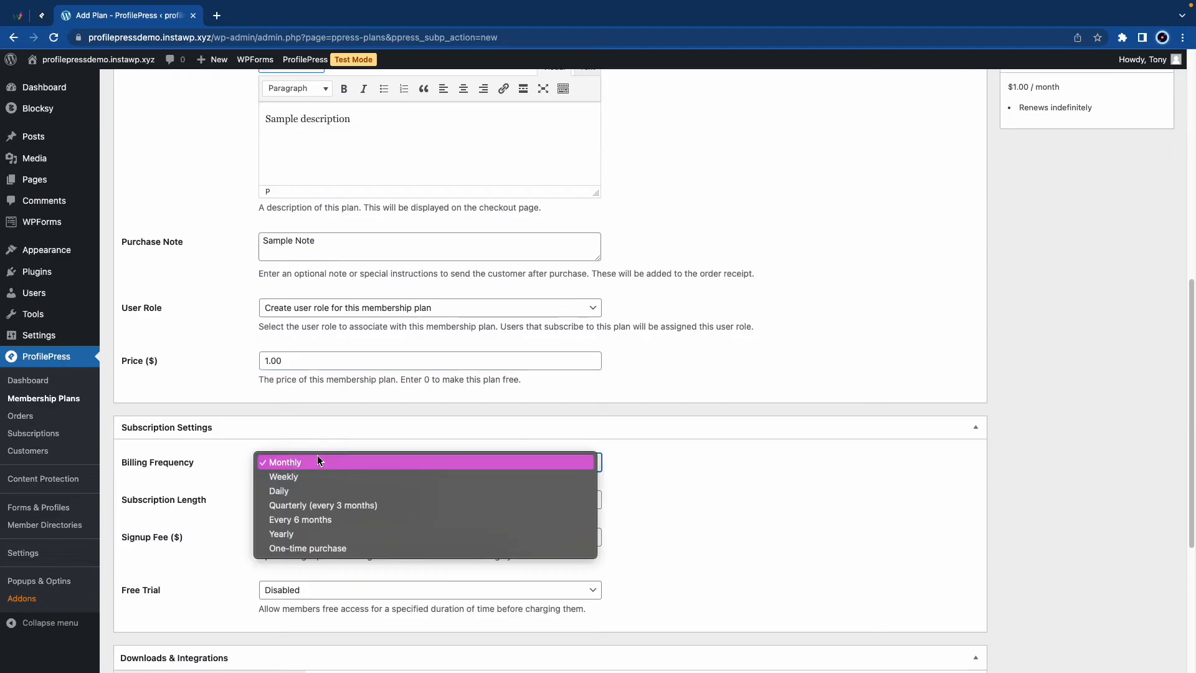
{"action": "left_click", "coordinate": [232, 461]}
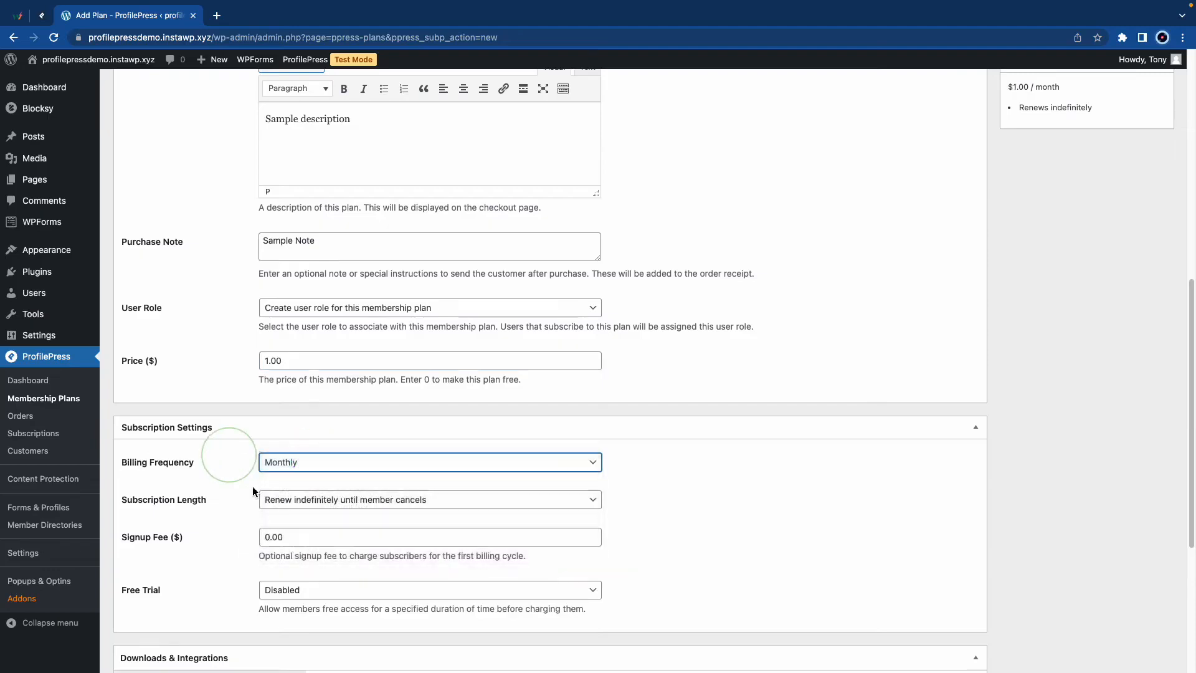
{"action": "left_click", "coordinate": [313, 504]}
{"action": "left_click", "coordinate": [217, 516]}
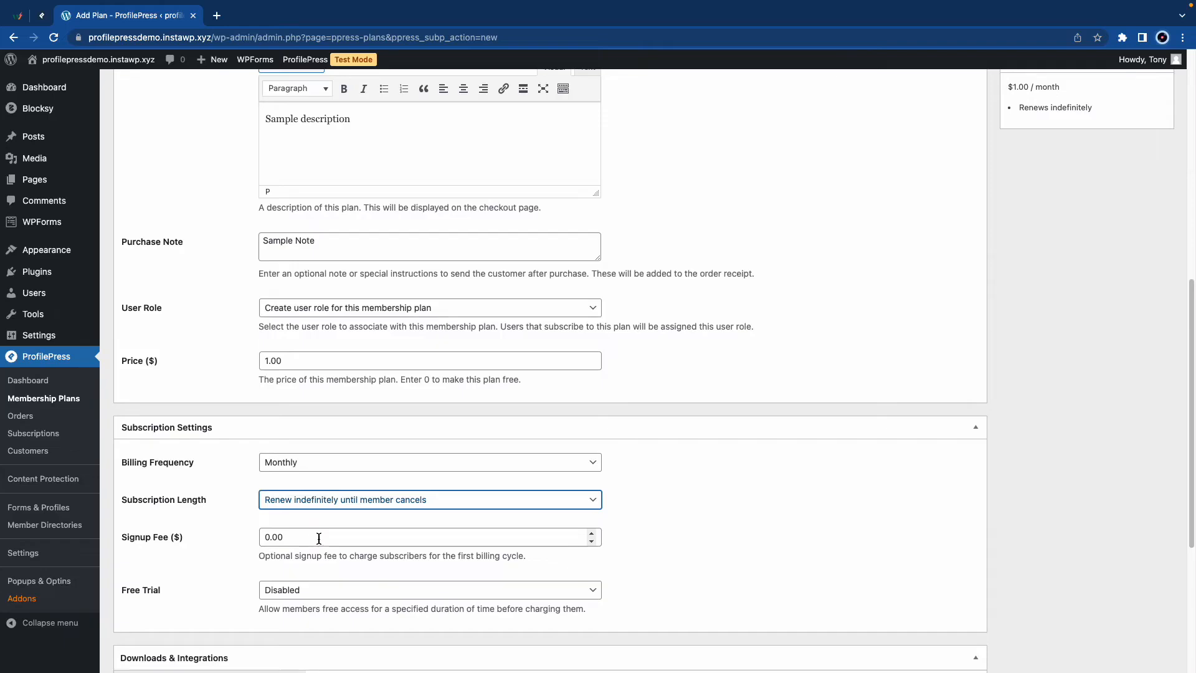
Set the plan's free trial to One Week and save the Premium plan.
{"action": "scroll", "coordinate": [319, 538], "scroll_direction": "down", "scroll_amount": 3}
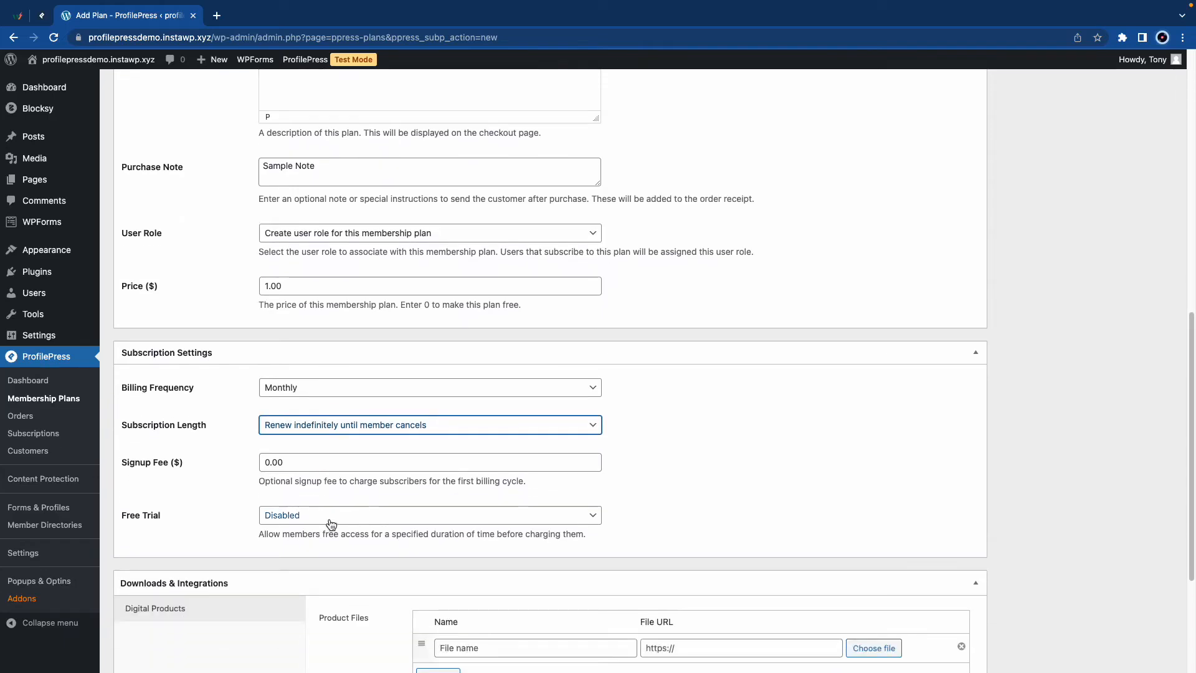
{"action": "left_click", "coordinate": [331, 517]}
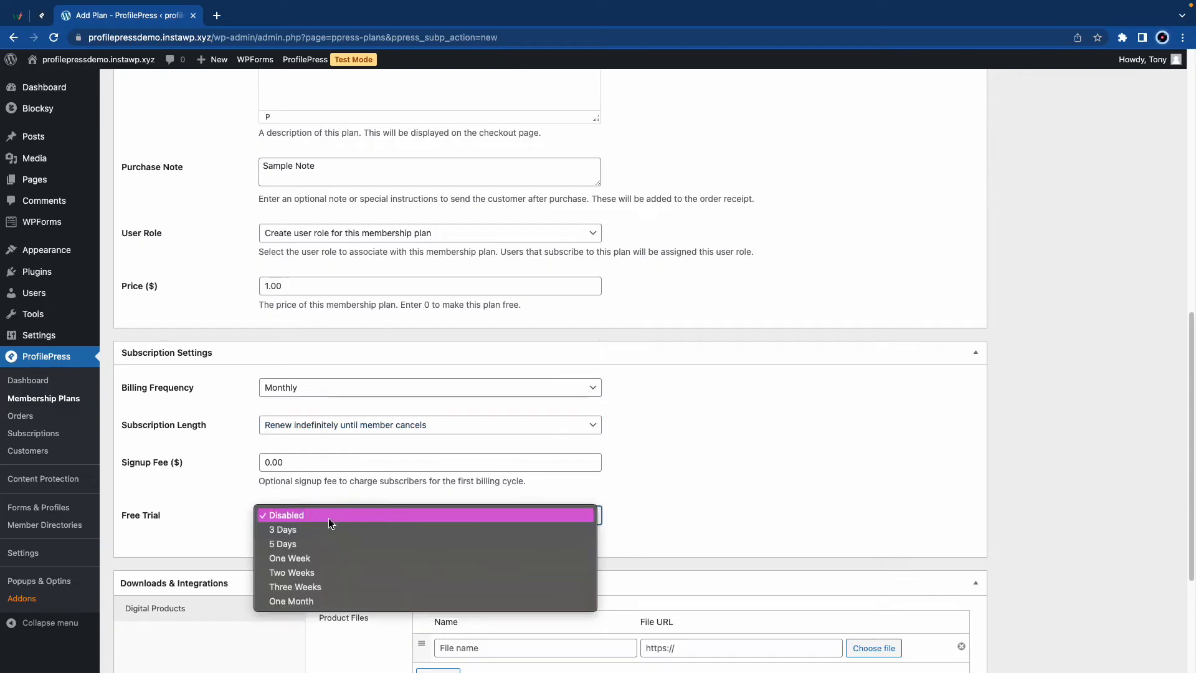
{"action": "left_click", "coordinate": [326, 558]}
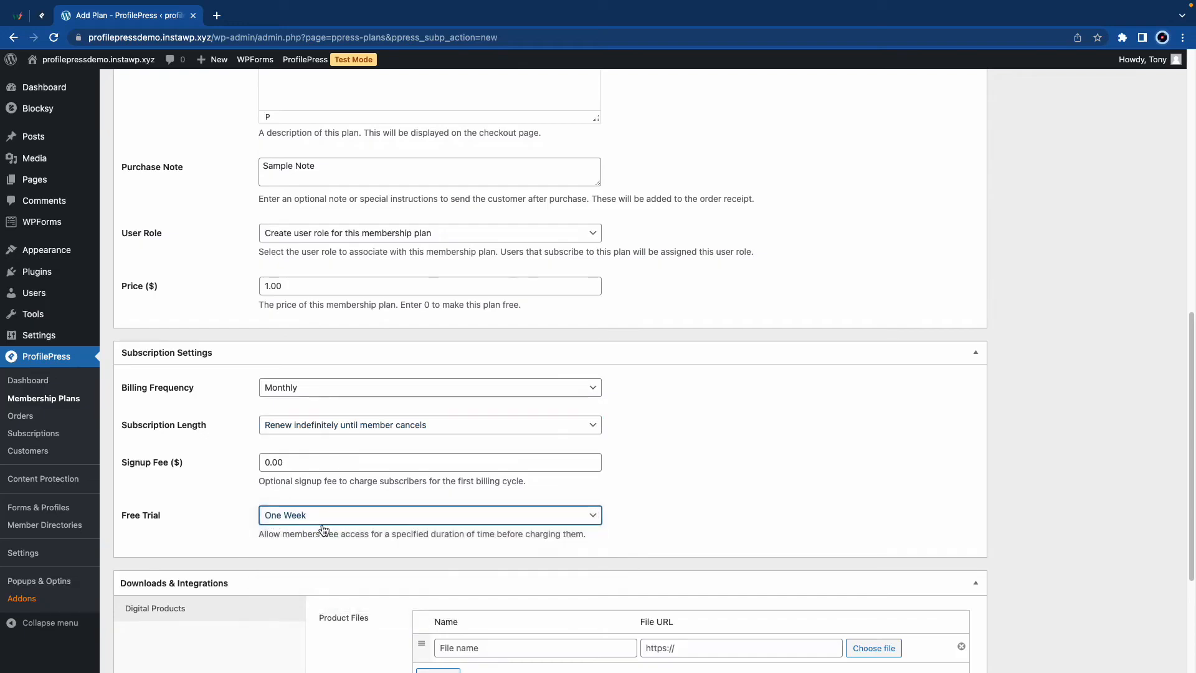
{"action": "scroll", "coordinate": [365, 522], "scroll_direction": "down", "scroll_amount": 5}
{"action": "scroll", "coordinate": [365, 522], "scroll_direction": "down", "scroll_amount": 1}
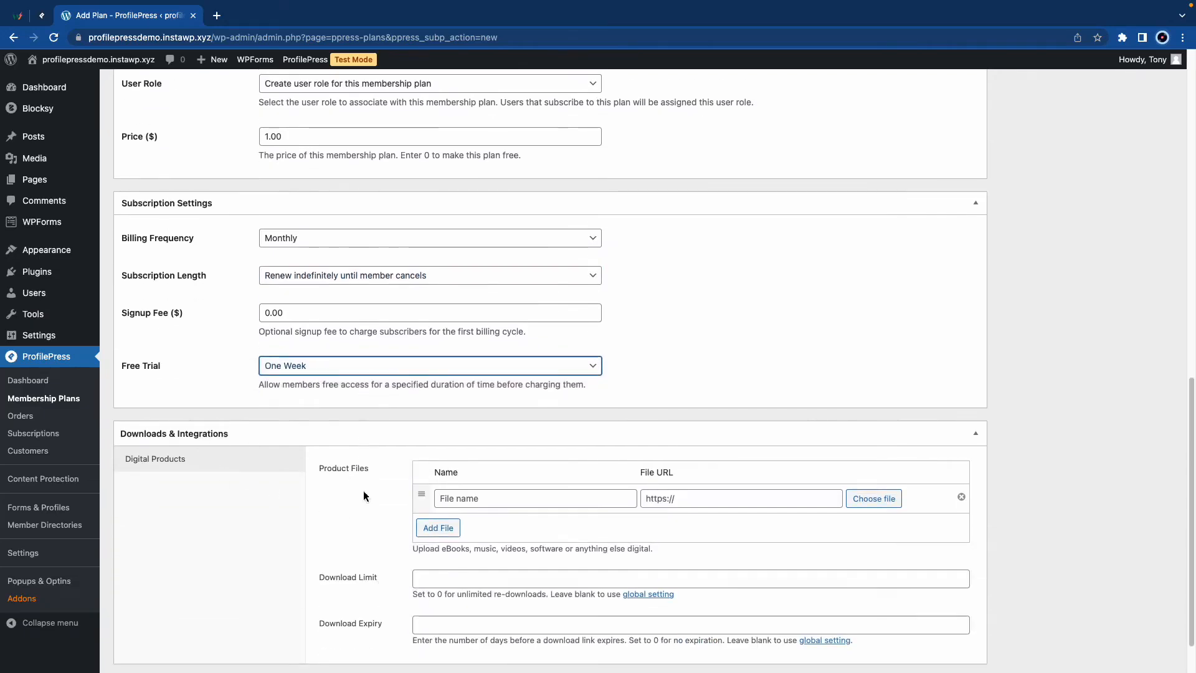
{"action": "scroll", "coordinate": [369, 508], "scroll_direction": "down", "scroll_amount": 2}
{"action": "scroll", "coordinate": [445, 570], "scroll_direction": "up", "scroll_amount": 15}
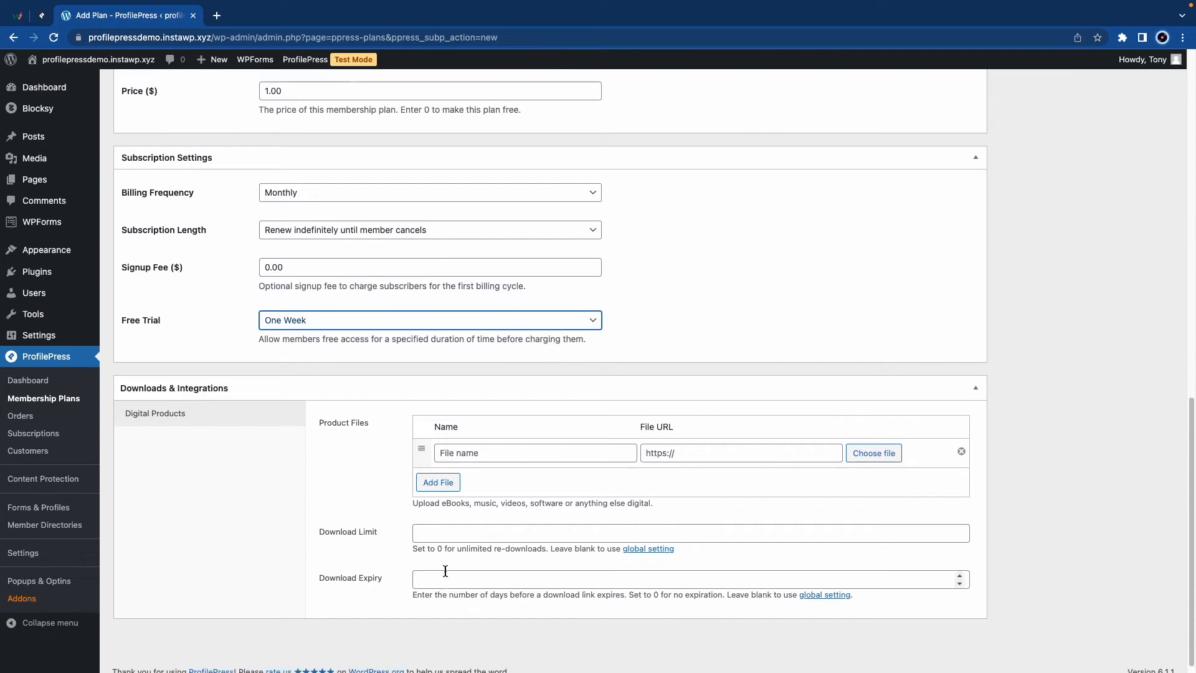
{"action": "scroll", "coordinate": [445, 570], "scroll_direction": "up", "scroll_amount": 5}
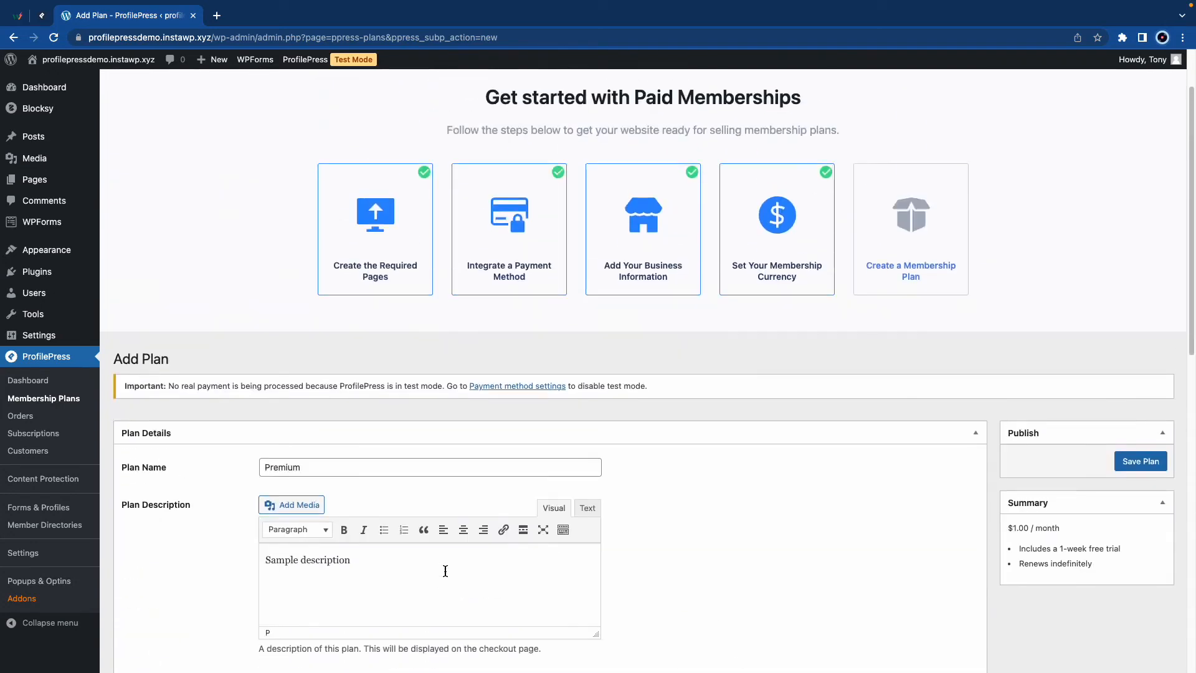
{"action": "left_click", "coordinate": [1149, 462]}
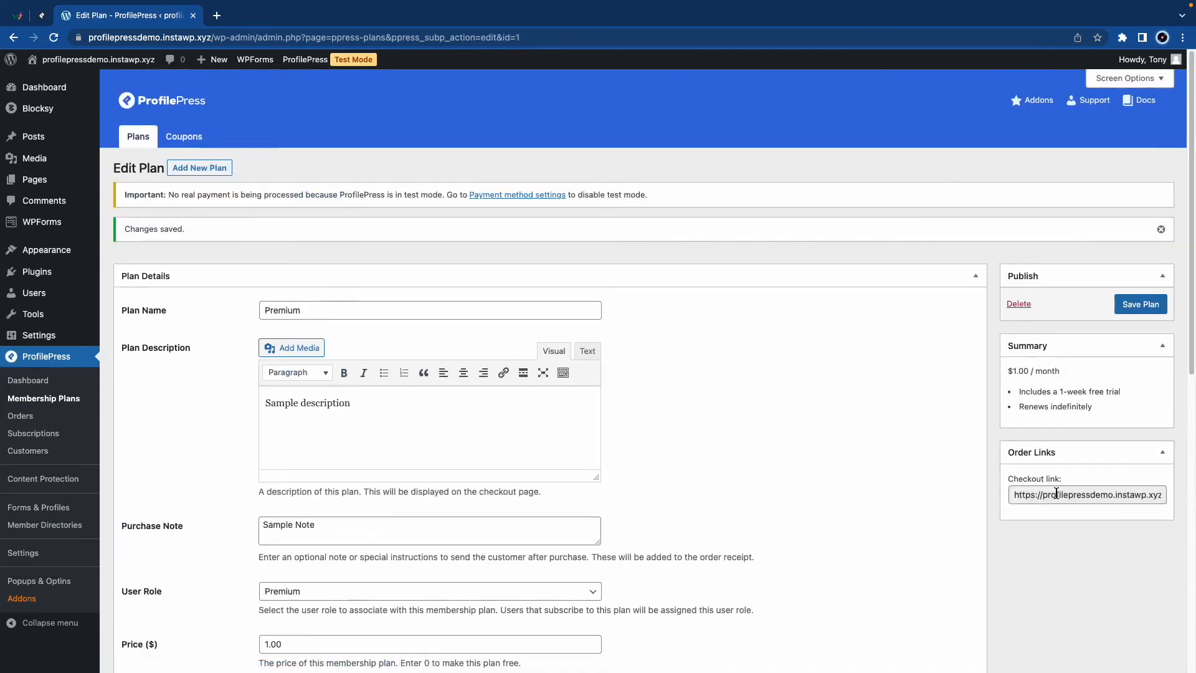
Copy the Premium plan's checkout link.
{"action": "left_click", "coordinate": [1057, 494]}
{"action": "right_click", "coordinate": [1057, 493]}
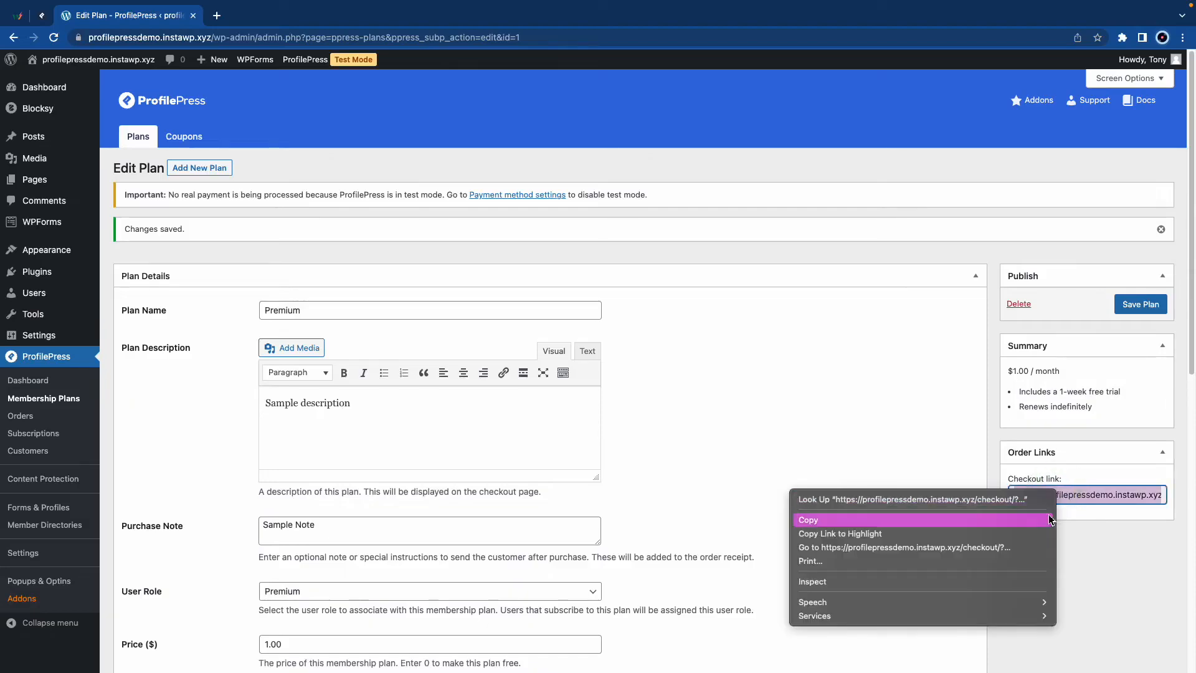
{"action": "left_click", "coordinate": [1031, 520]}
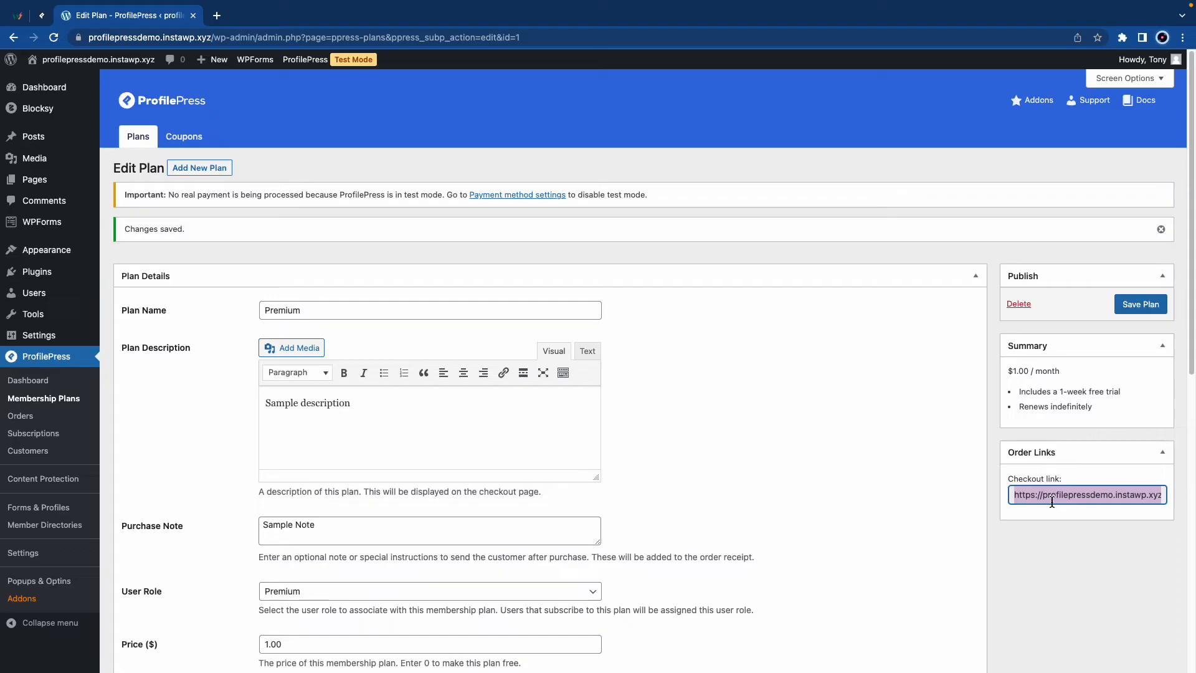
Open the site's home page in a new tab, view its Pricing Plans section and open the page for editing.
{"action": "mouse_move", "coordinate": [93, 59]}
{"action": "right_click", "coordinate": [45, 80]}
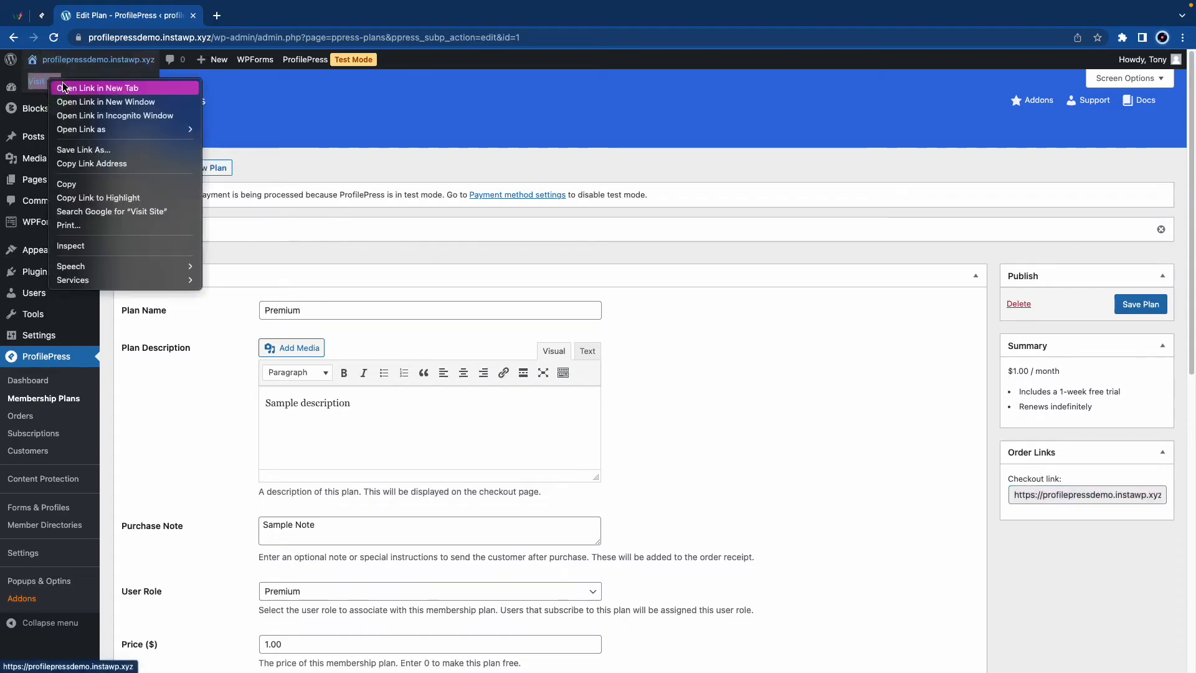
{"action": "left_click", "coordinate": [63, 82]}
{"action": "left_click", "coordinate": [277, 15]}
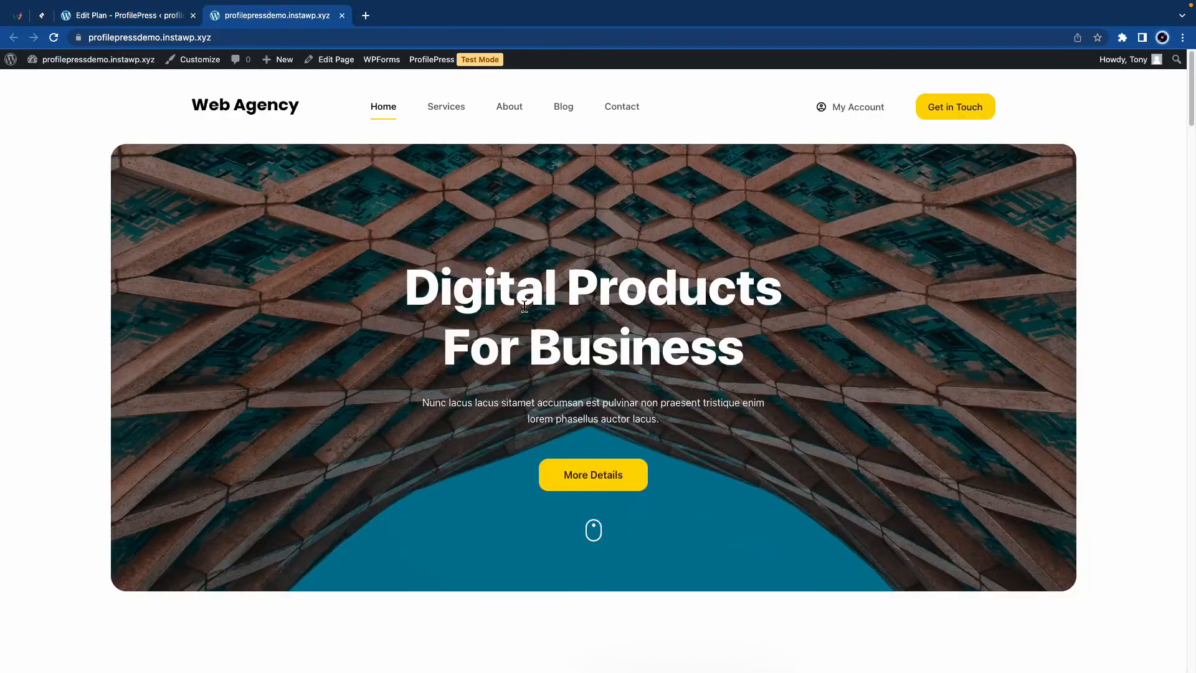
{"action": "scroll", "coordinate": [615, 368], "scroll_direction": "down", "scroll_amount": 5}
{"action": "scroll", "coordinate": [616, 369], "scroll_direction": "down", "scroll_amount": 15}
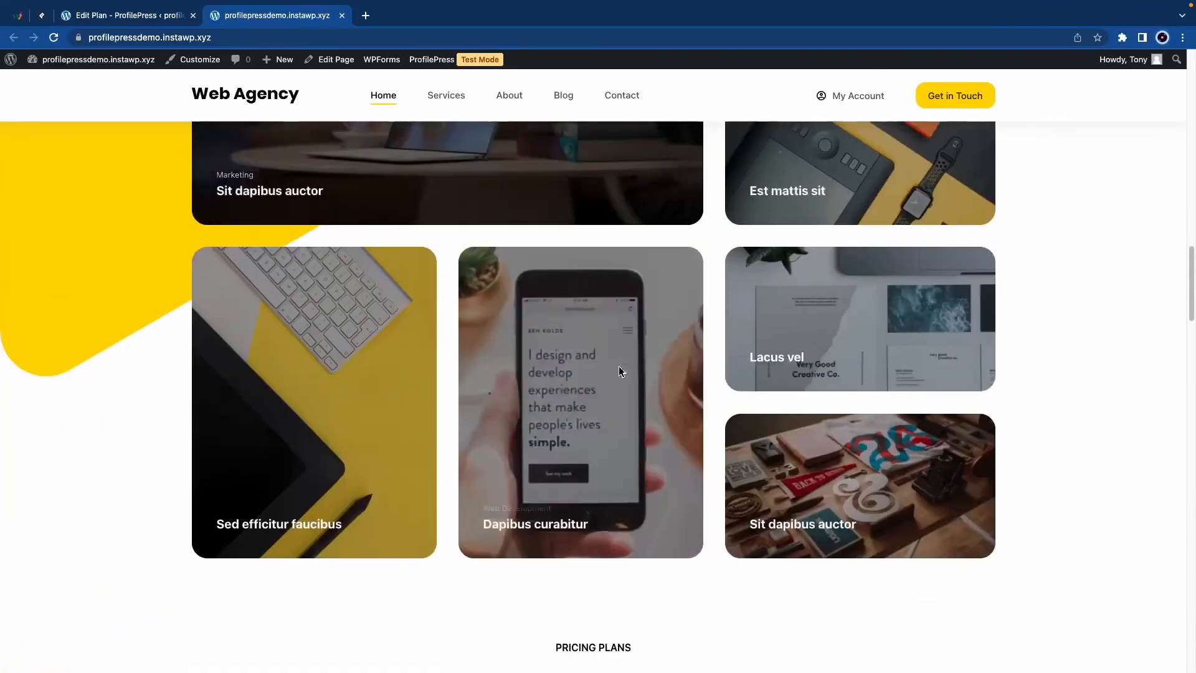
{"action": "scroll", "coordinate": [621, 371], "scroll_direction": "down", "scroll_amount": 1}
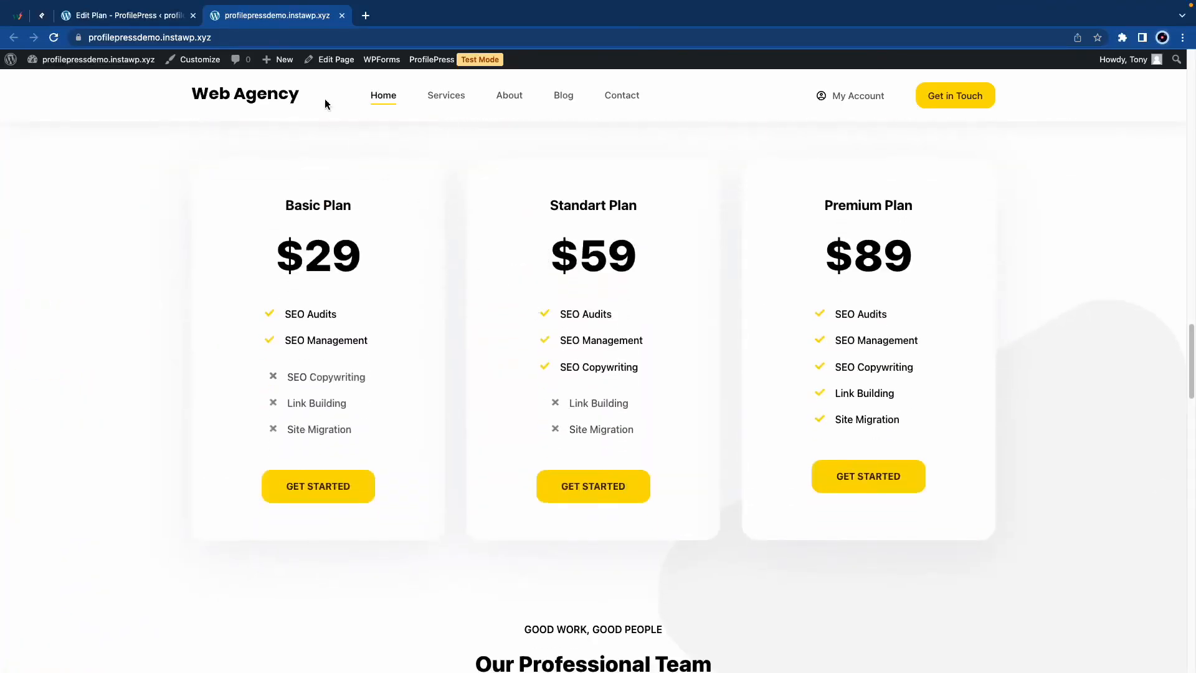
{"action": "left_click", "coordinate": [325, 66]}
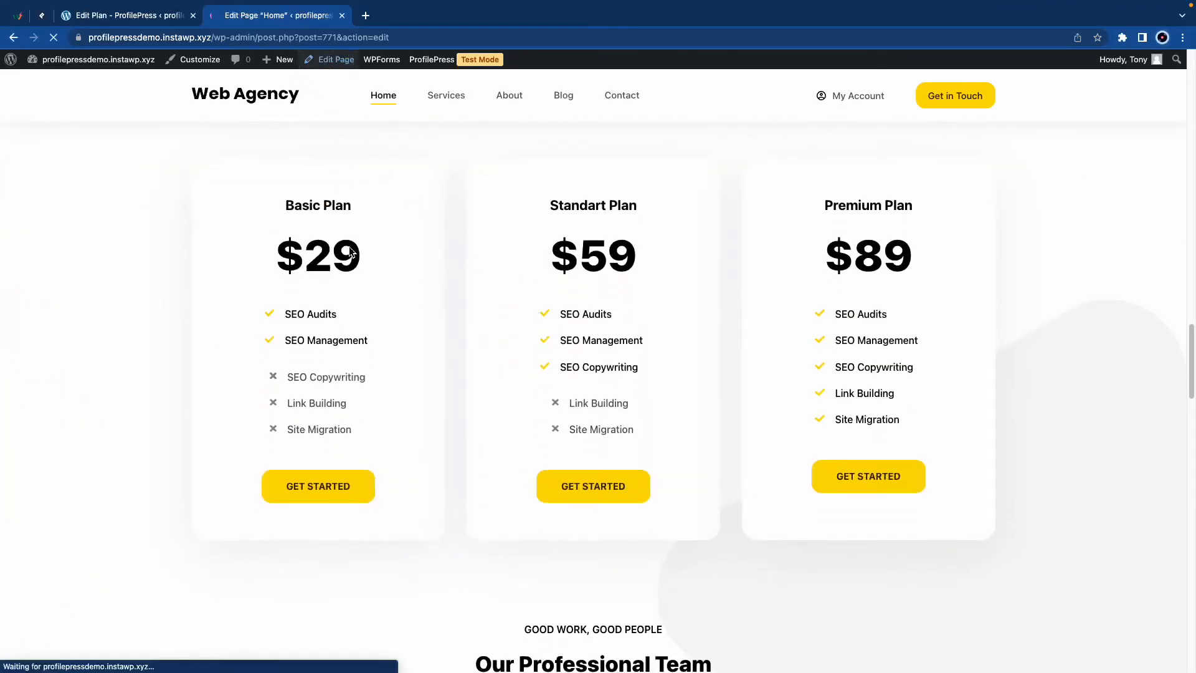
Set the Premium Plan card's Get Started button link to the copied checkout URL and update the page.
{"action": "scroll", "coordinate": [620, 319], "scroll_direction": "down", "scroll_amount": 15}
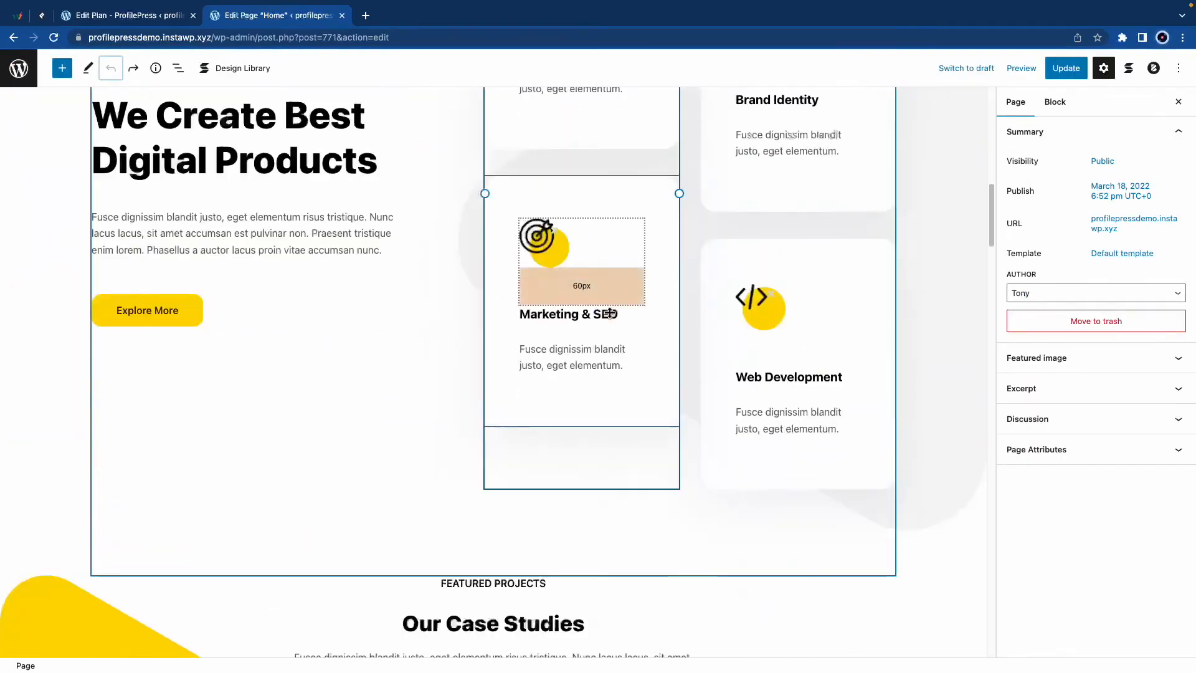
{"action": "scroll", "coordinate": [619, 318], "scroll_direction": "down", "scroll_amount": 15}
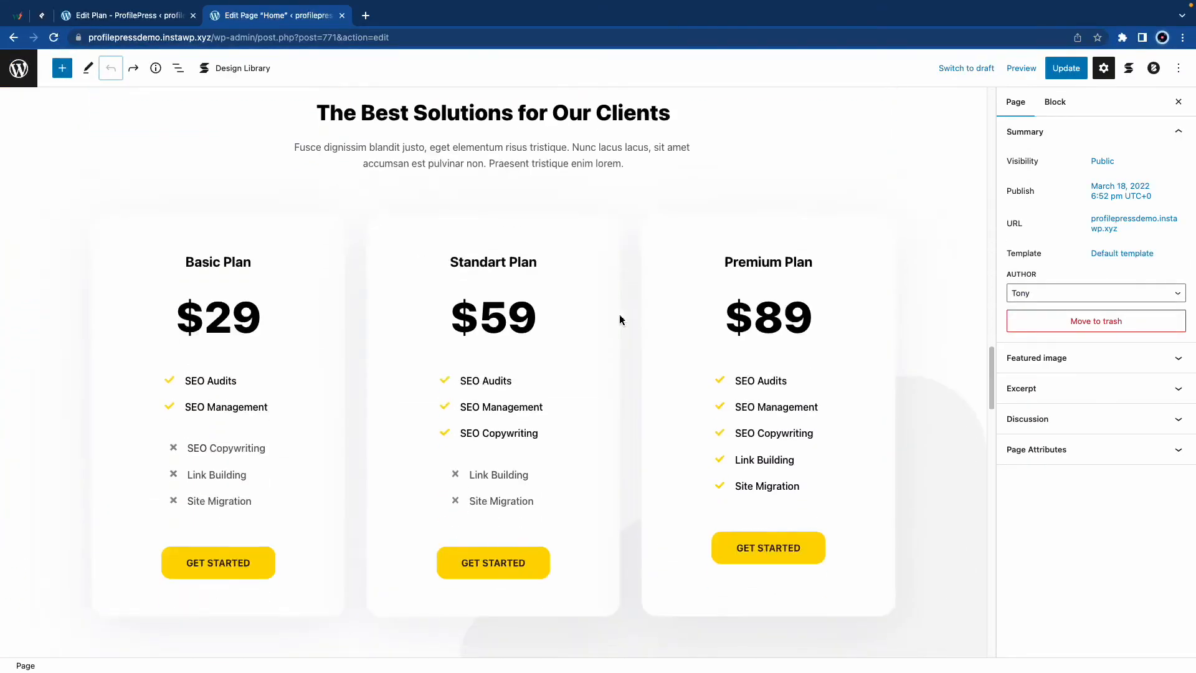
{"action": "left_click", "coordinate": [789, 322]}
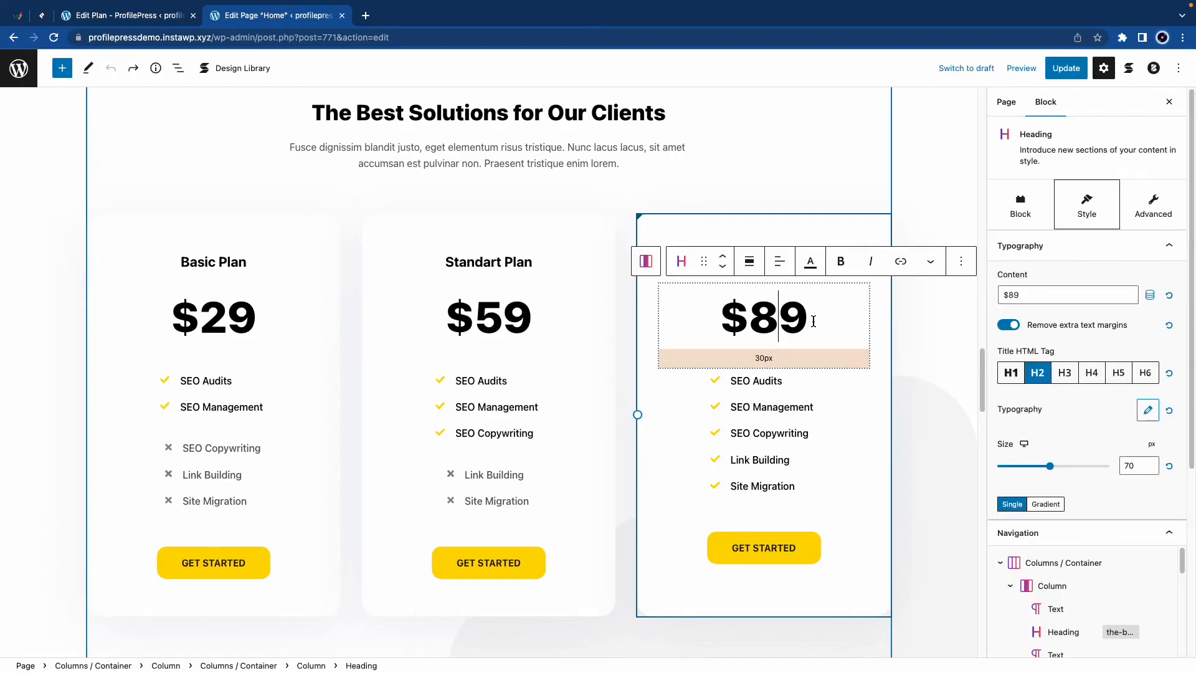
{"action": "left_click", "coordinate": [808, 556]}
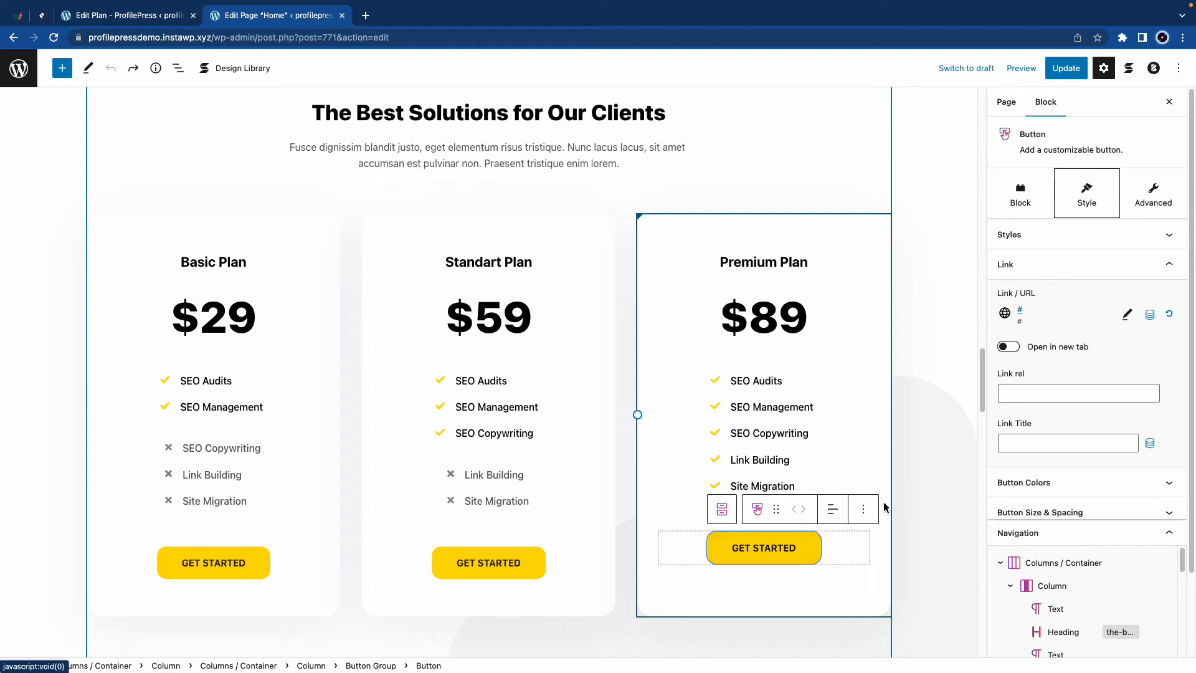
{"action": "left_click", "coordinate": [1128, 318]}
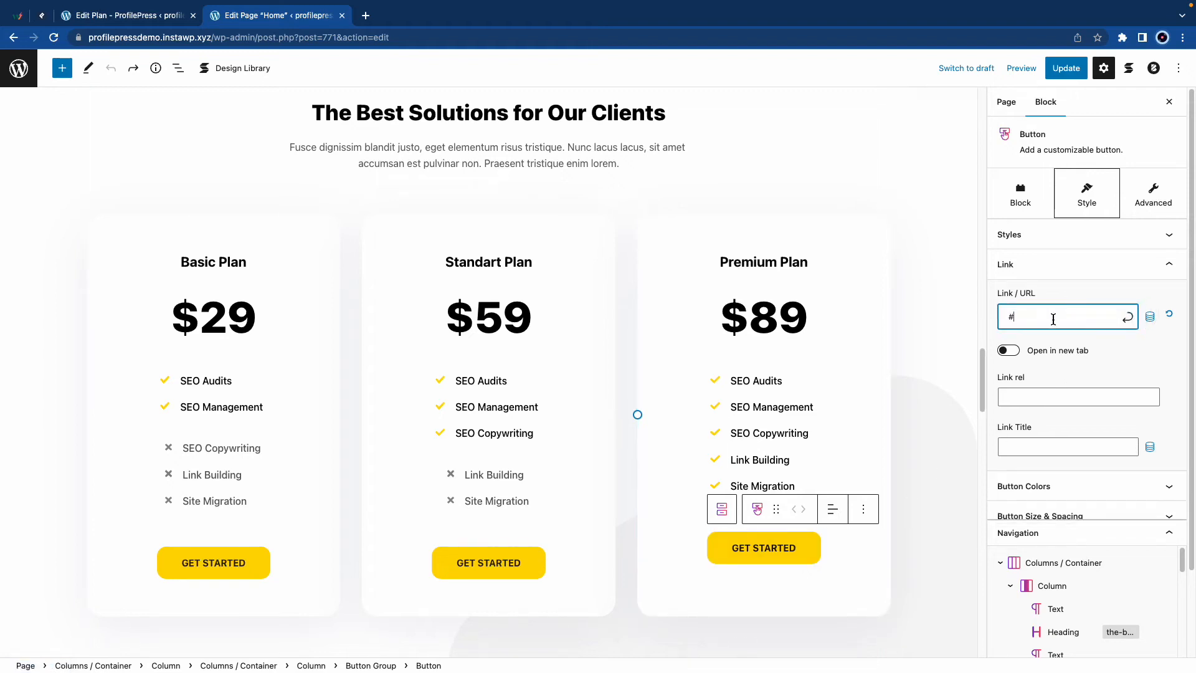
{"action": "key", "text": "super+v"}
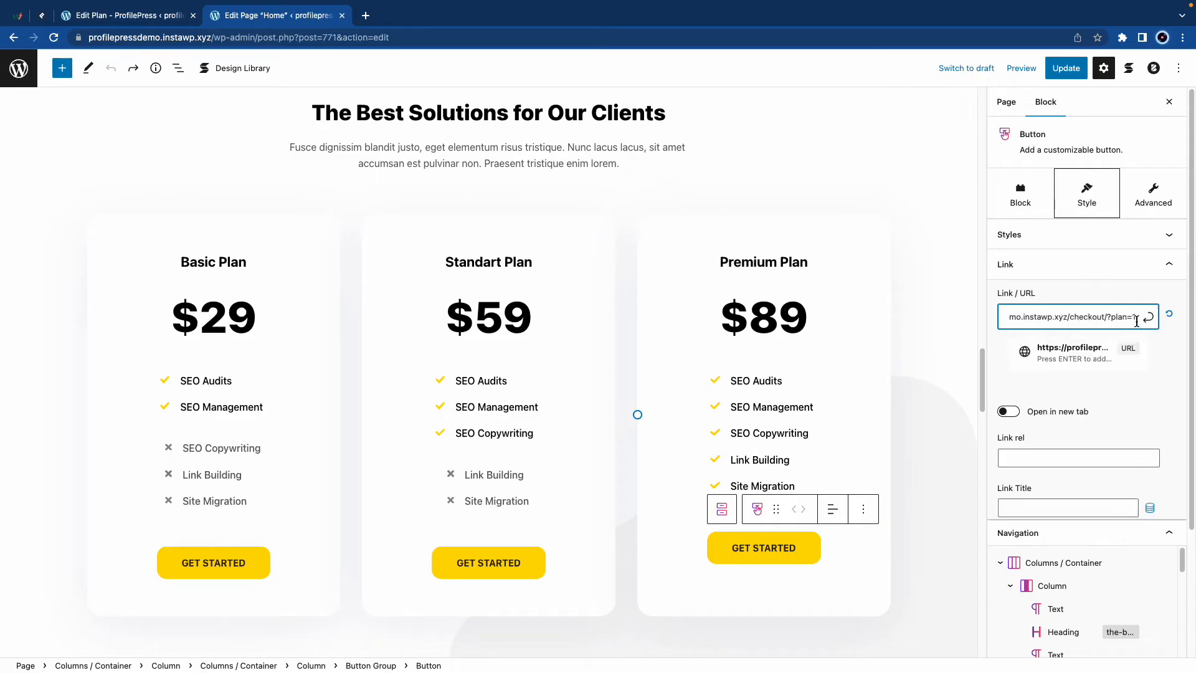
{"action": "left_click", "coordinate": [1148, 317]}
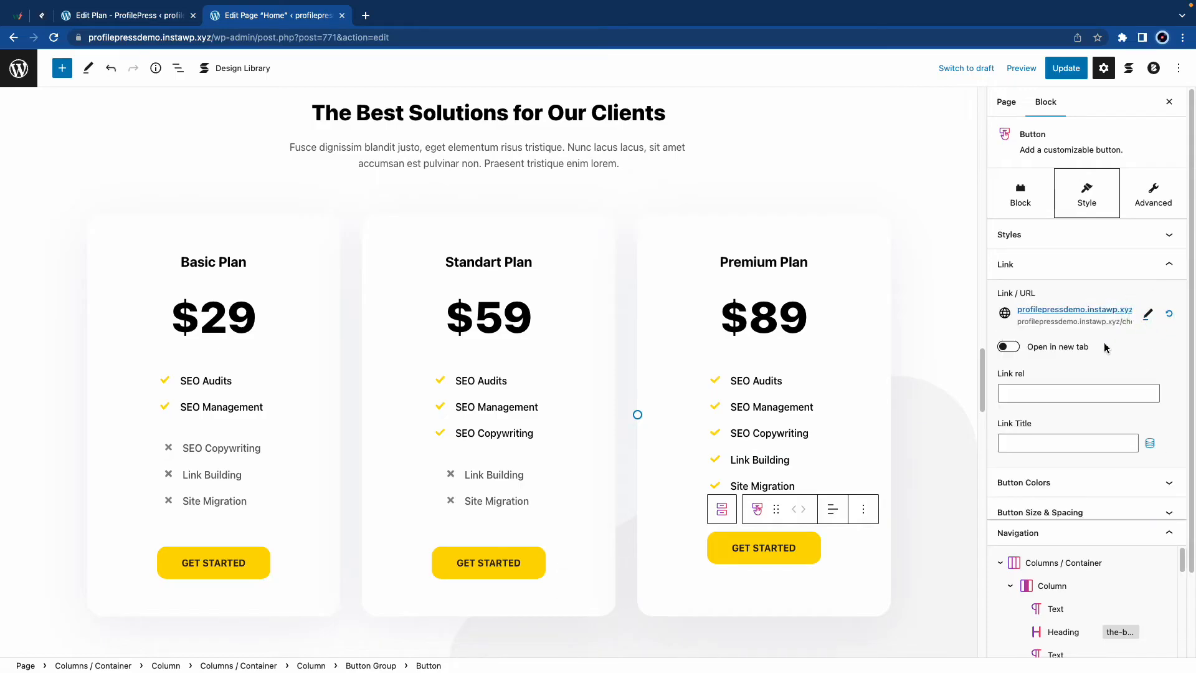
{"action": "left_click", "coordinate": [1065, 67]}
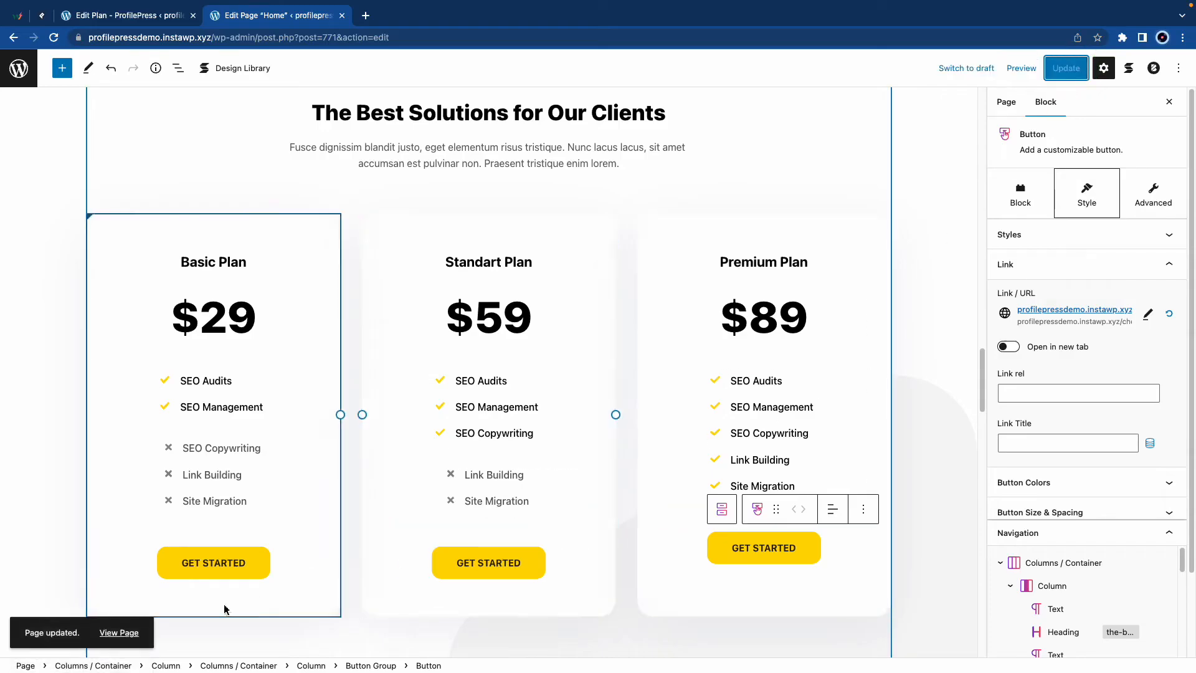
Open the updated home page in an incognito window and follow the Premium Plan's Get Started button to its checkout page.
{"action": "right_click", "coordinate": [112, 632]}
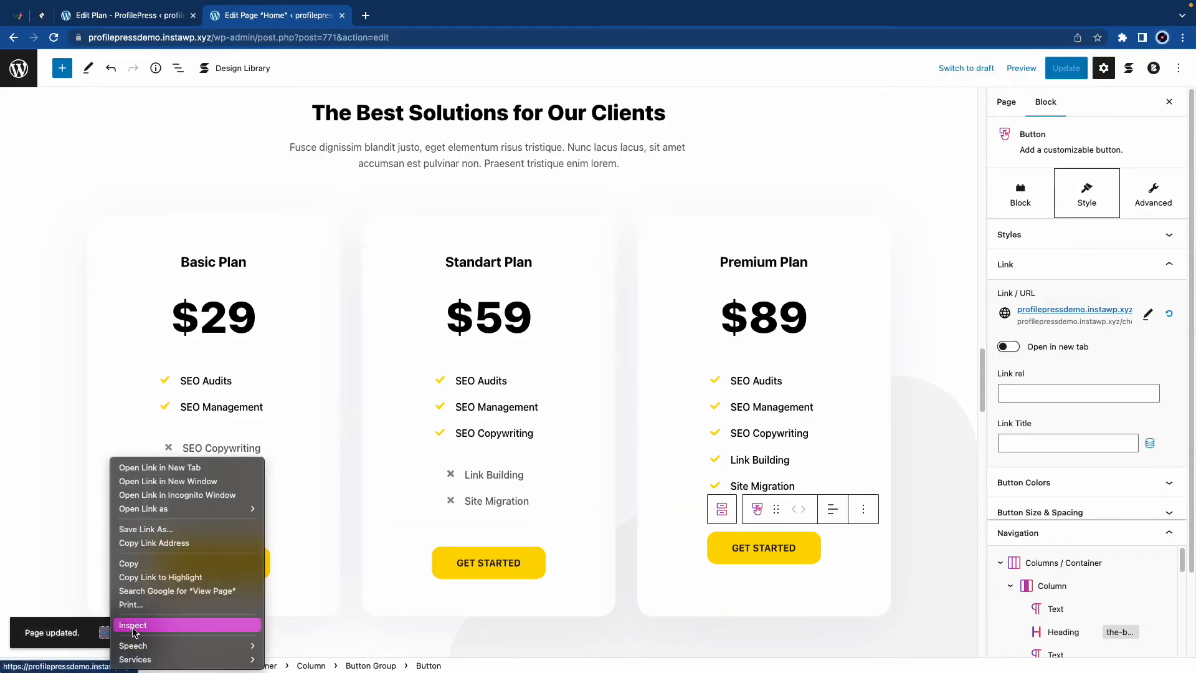
{"action": "left_click", "coordinate": [185, 498]}
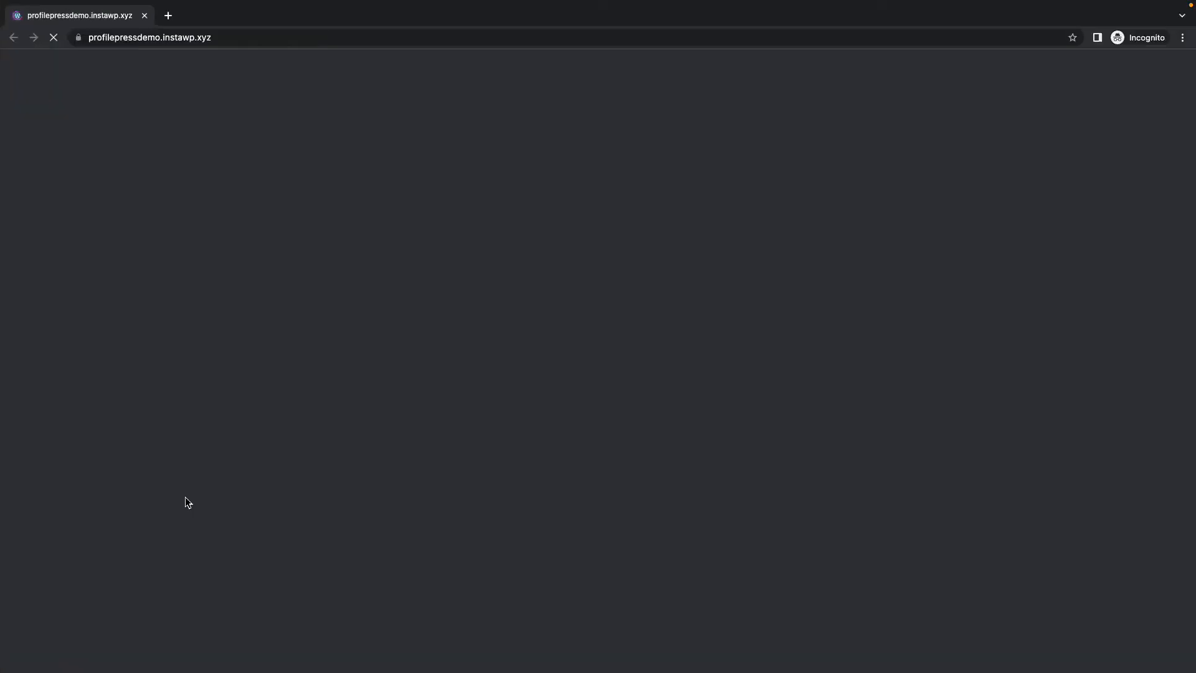
{"action": "scroll", "coordinate": [512, 514], "scroll_direction": "down", "scroll_amount": 3}
{"action": "scroll", "coordinate": [513, 515], "scroll_direction": "down", "scroll_amount": 20}
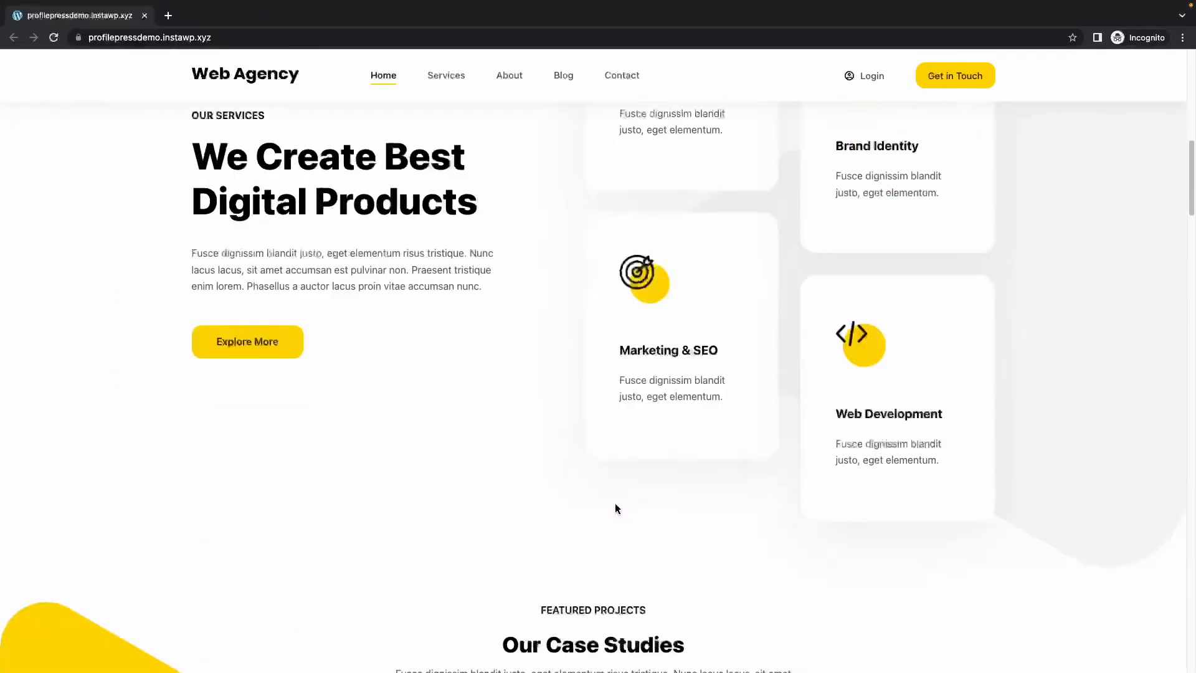
{"action": "scroll", "coordinate": [723, 514], "scroll_direction": "down", "scroll_amount": 5}
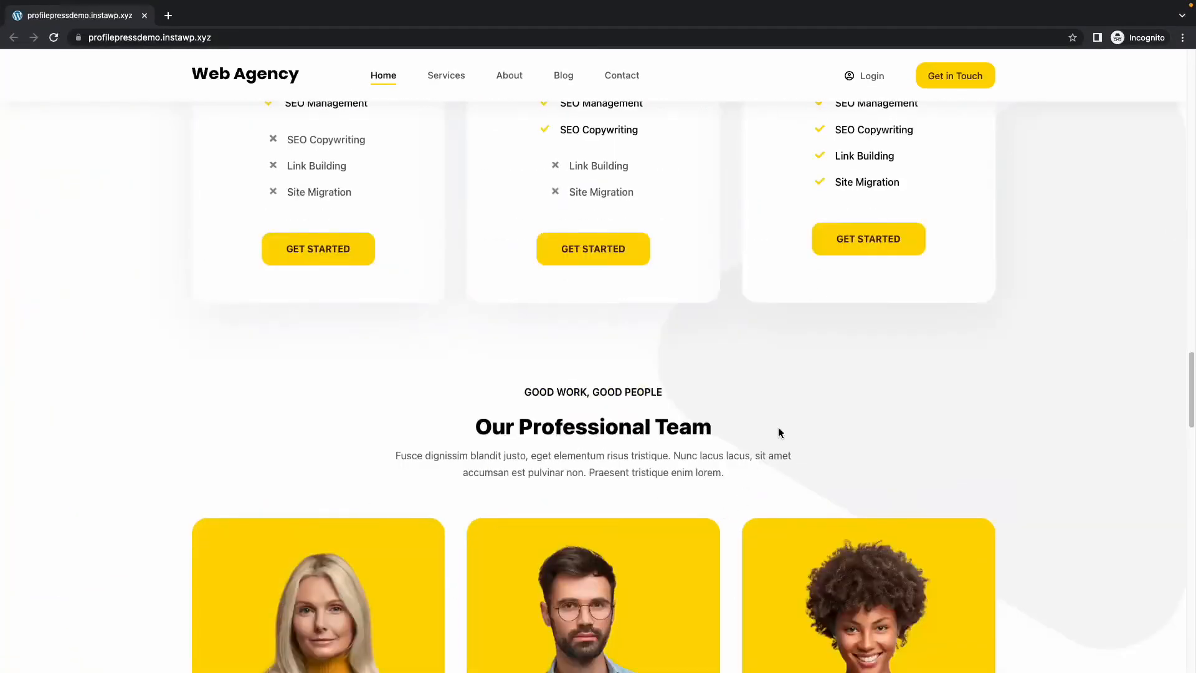
{"action": "left_click", "coordinate": [844, 246]}
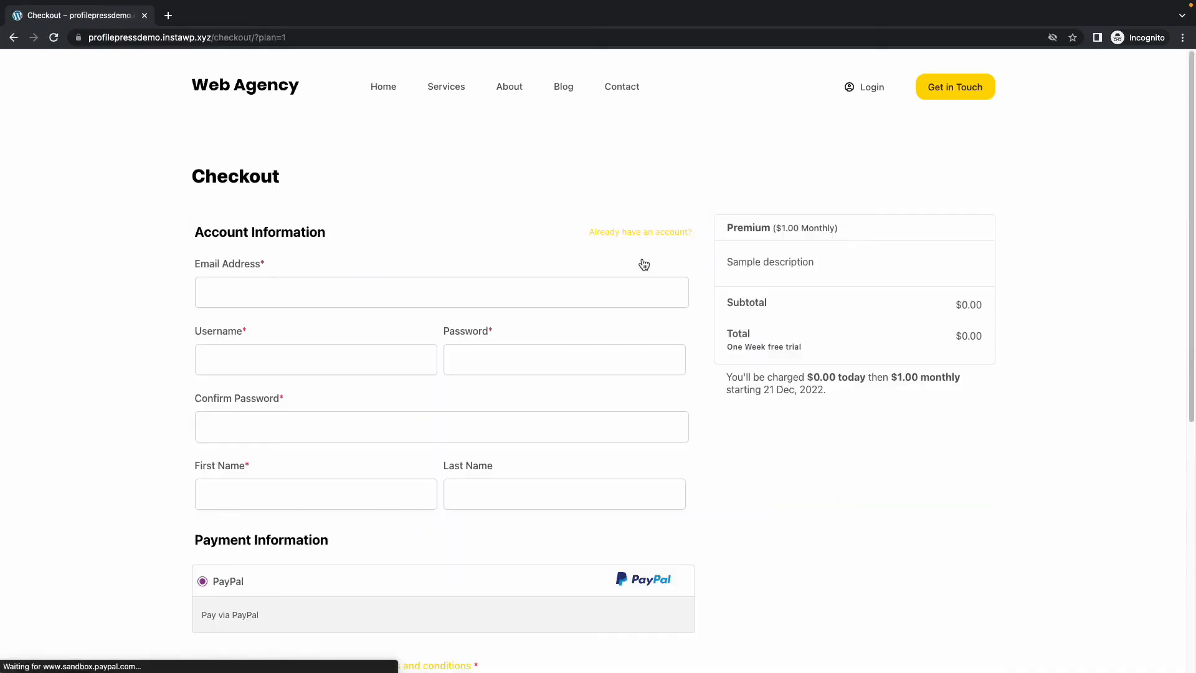
Examine the checkout page's account fields, order summary and payment options.
{"action": "scroll", "coordinate": [534, 274], "scroll_direction": "down", "scroll_amount": 3}
{"action": "scroll", "coordinate": [513, 274], "scroll_direction": "up", "scroll_amount": 3}
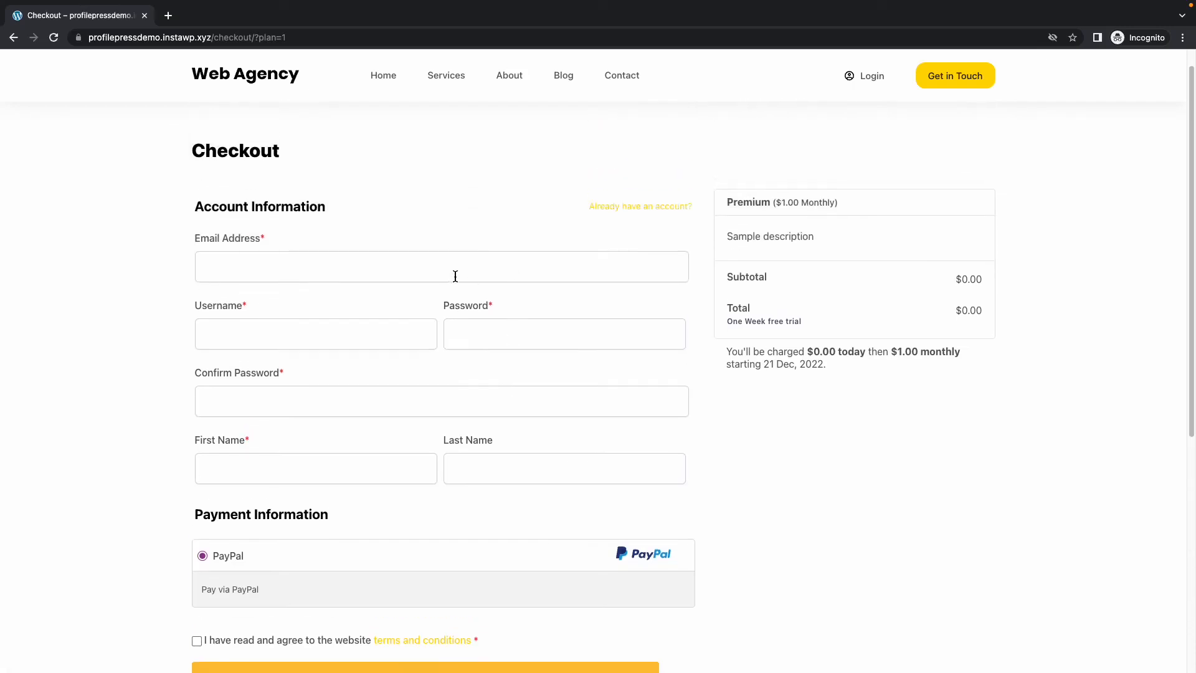
{"action": "scroll", "coordinate": [451, 293], "scroll_direction": "down", "scroll_amount": 1}
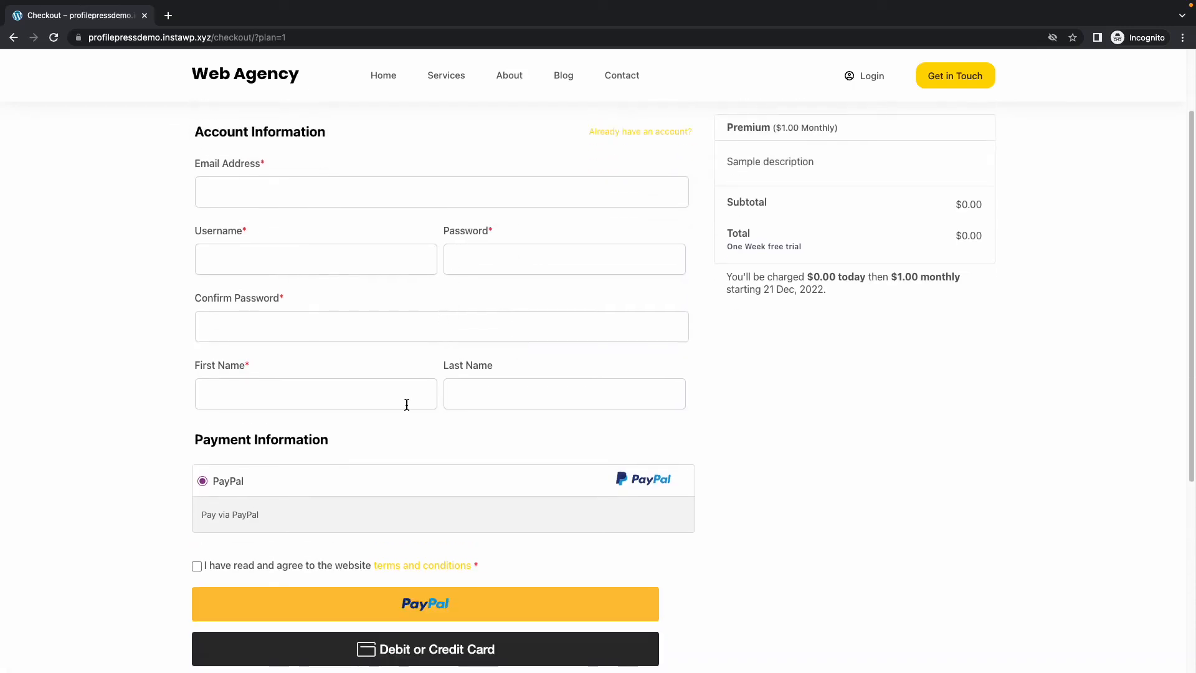
{"action": "scroll", "coordinate": [359, 498], "scroll_direction": "down", "scroll_amount": 1}
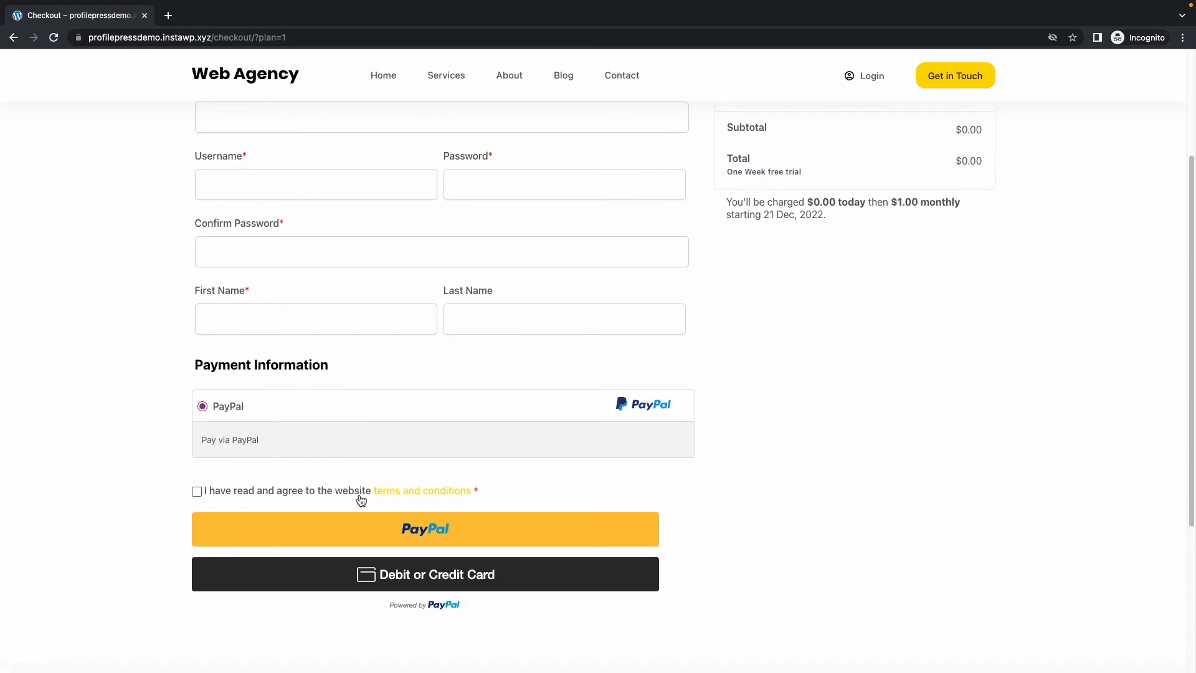
{"action": "scroll", "coordinate": [362, 498], "scroll_direction": "up", "scroll_amount": 1}
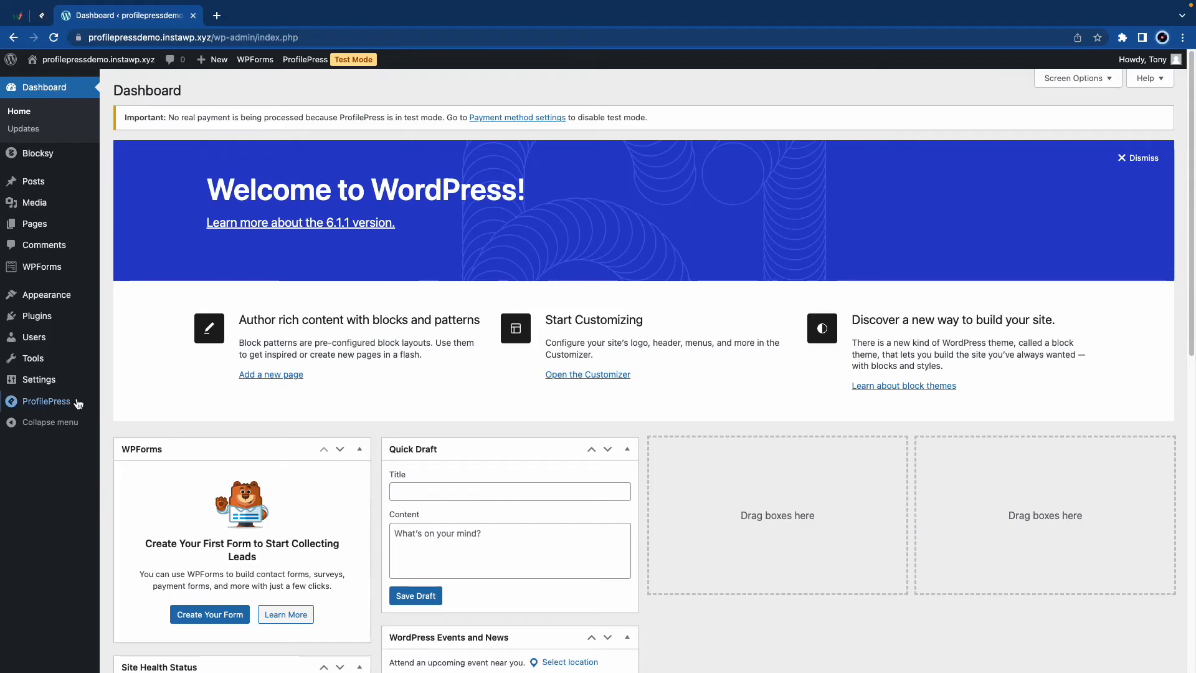
Add a ProfilePress content protection rule titled Post Subscription.
{"action": "mouse_move", "coordinate": [63, 406]}
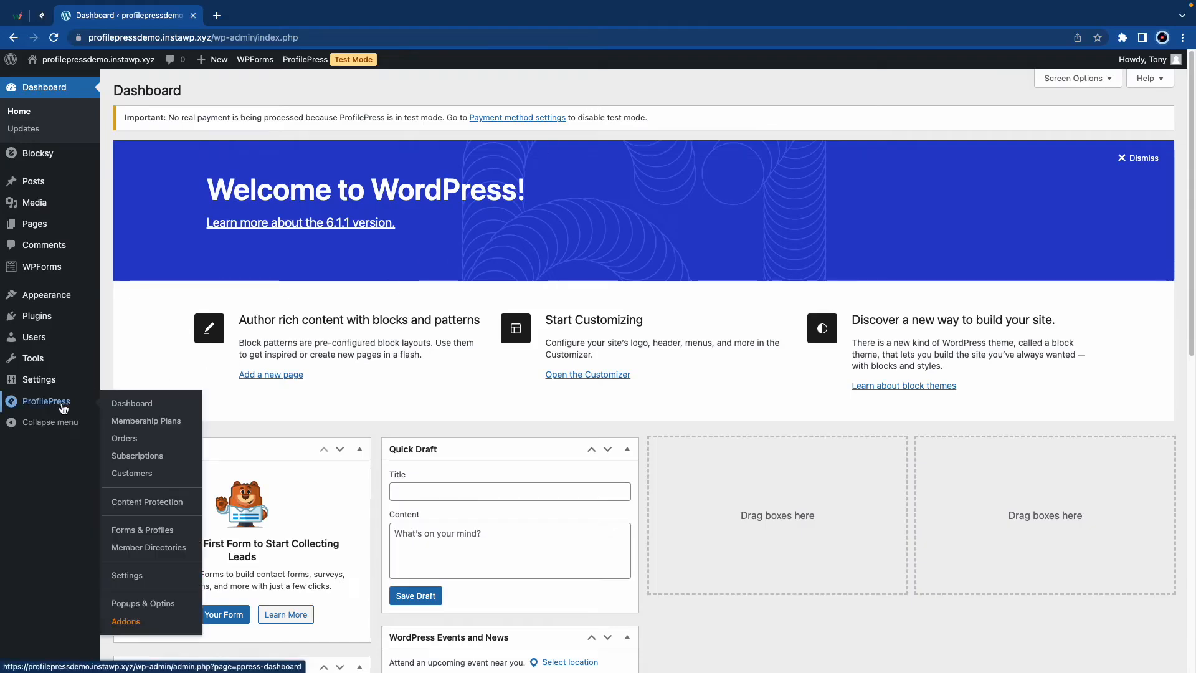
{"action": "left_click", "coordinate": [145, 507]}
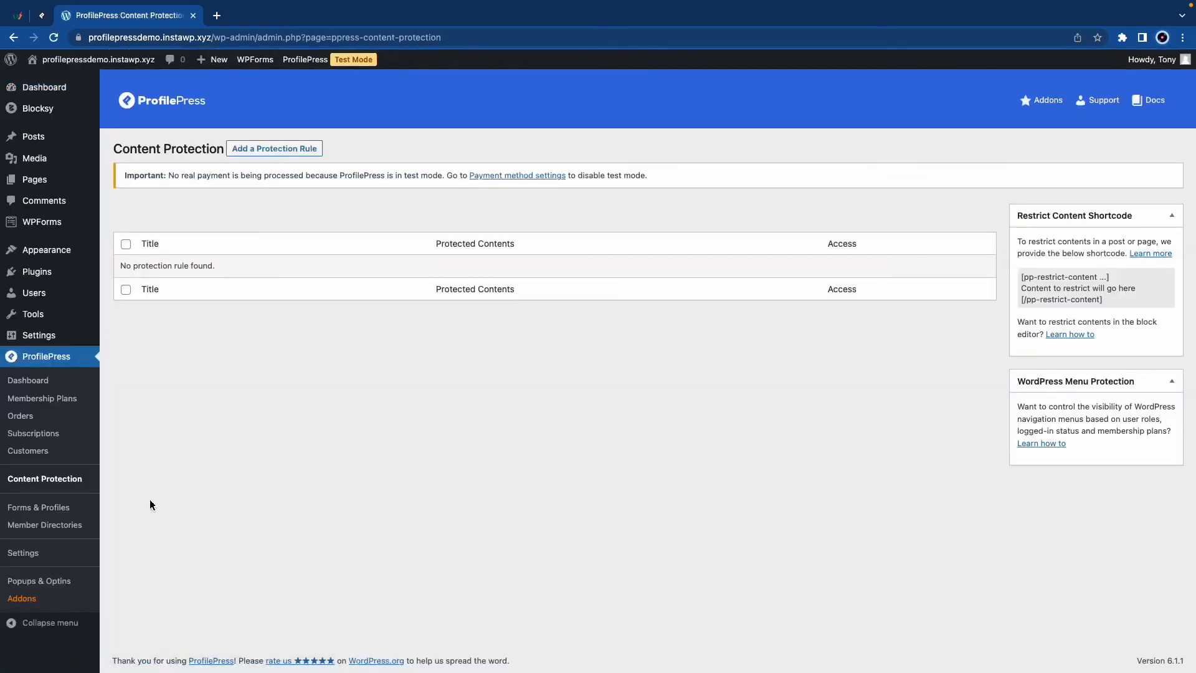
{"action": "left_click", "coordinate": [308, 149]}
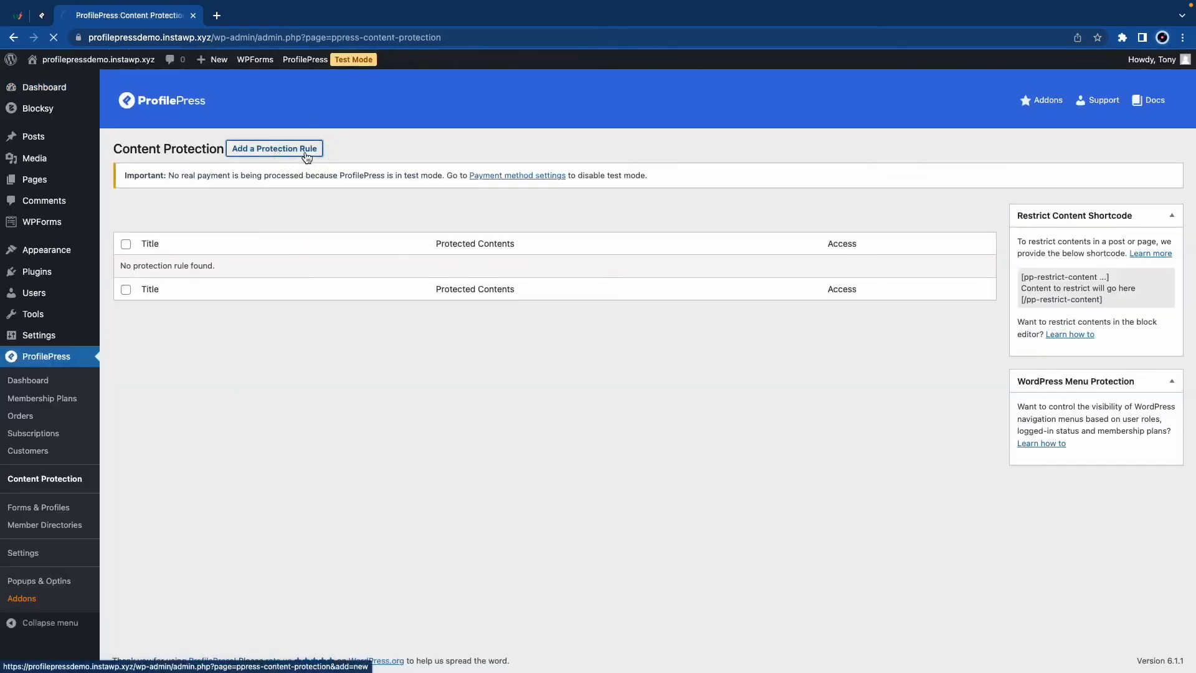
{"action": "left_click", "coordinate": [298, 218]}
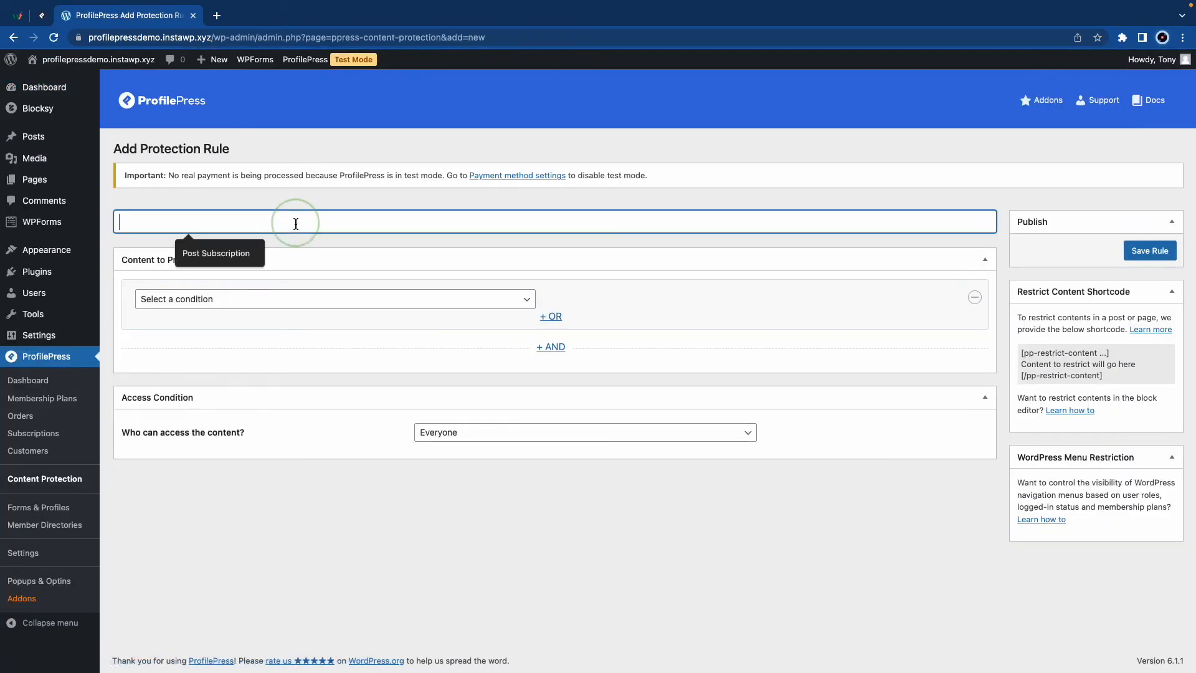
{"action": "left_click", "coordinate": [241, 259]}
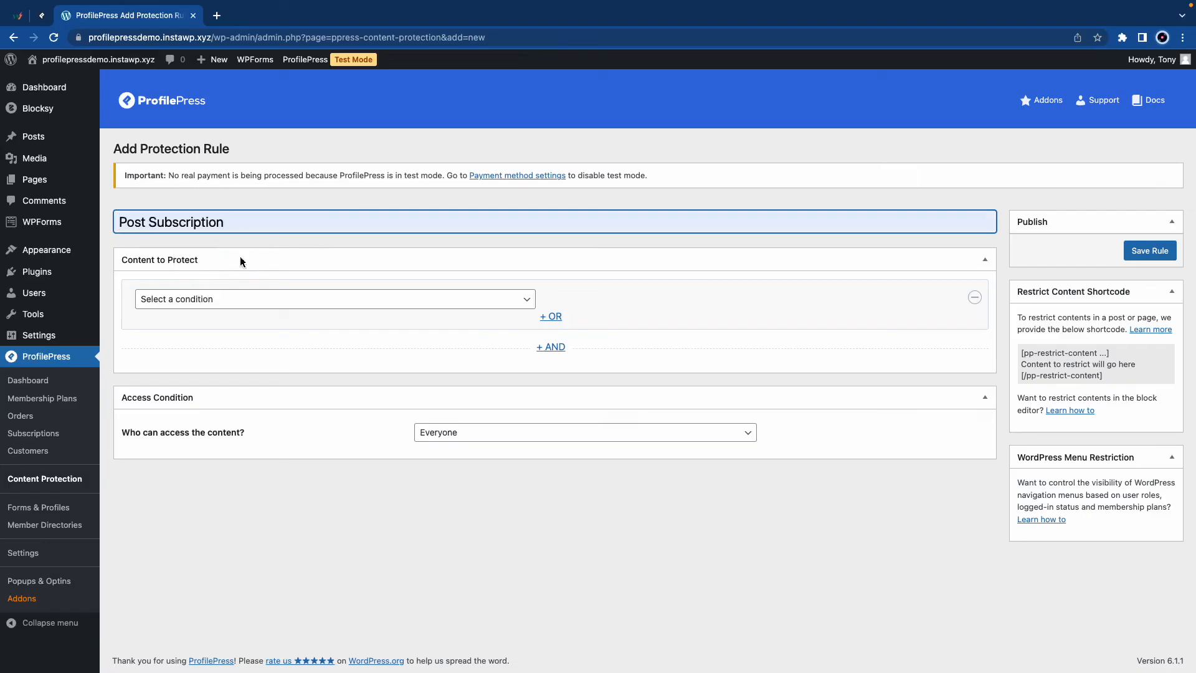
Protect the selected posts Massa Vitae Toutor Condimentum Lacinia Quis and Venenatis Urna Cursus Eget Nunc Scelerisque in the rule.
{"action": "left_click", "coordinate": [245, 300]}
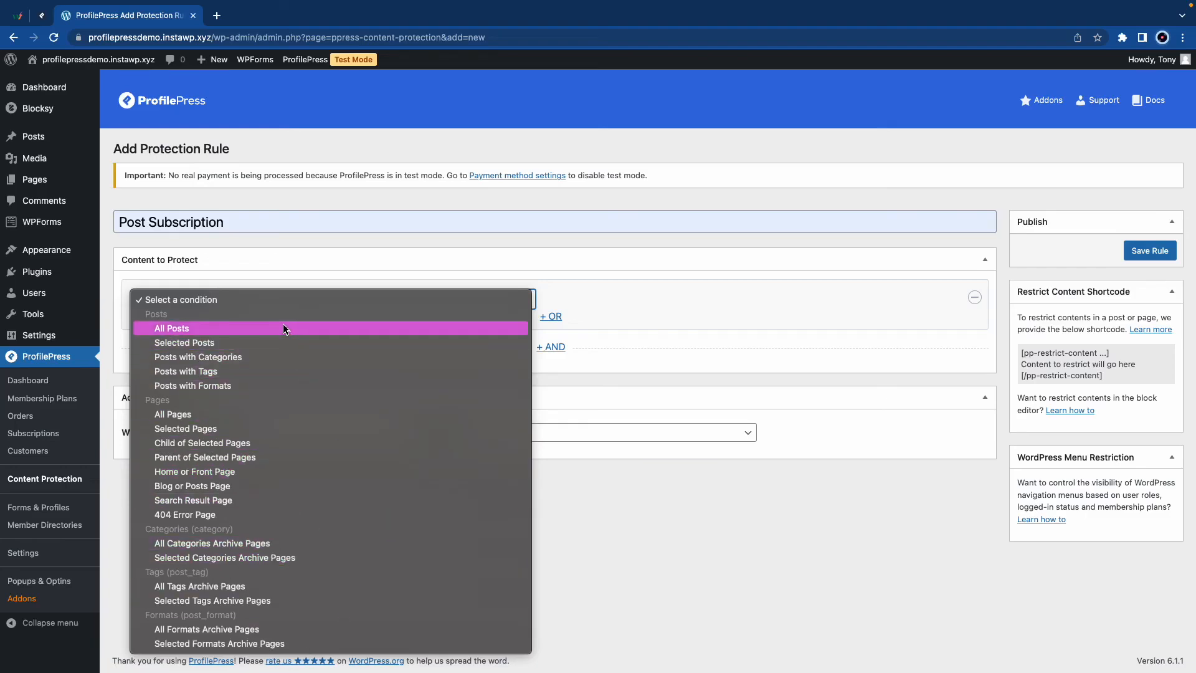
{"action": "left_click", "coordinate": [265, 342]}
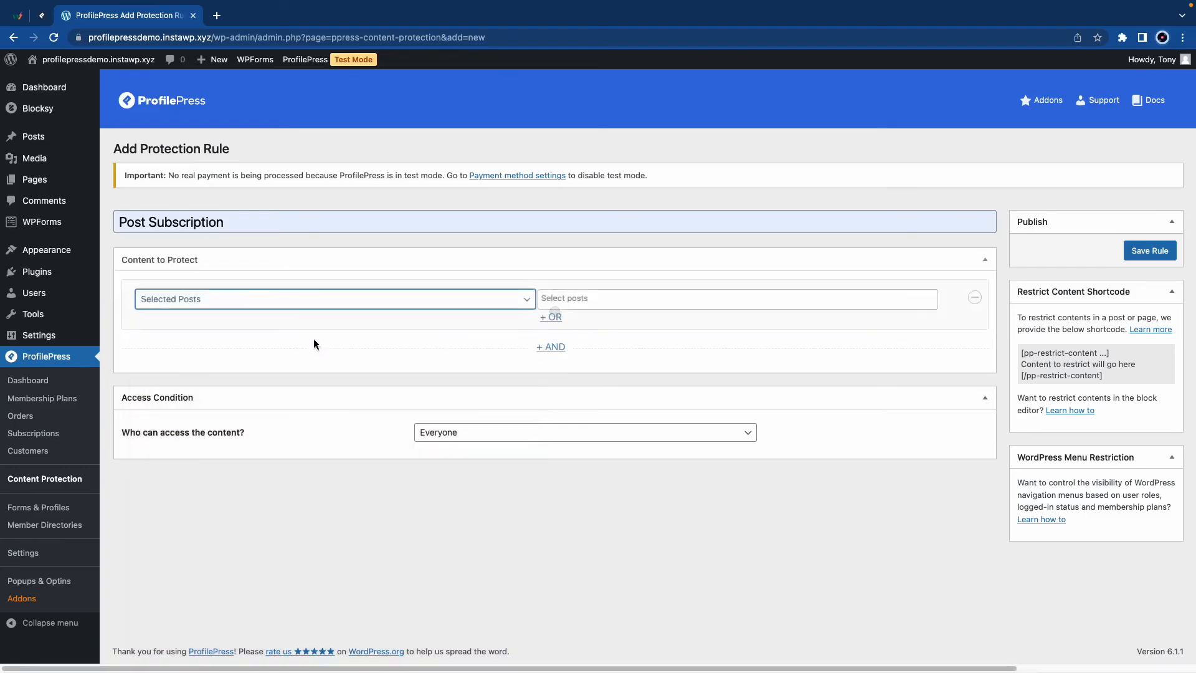
{"action": "left_click", "coordinate": [573, 300]}
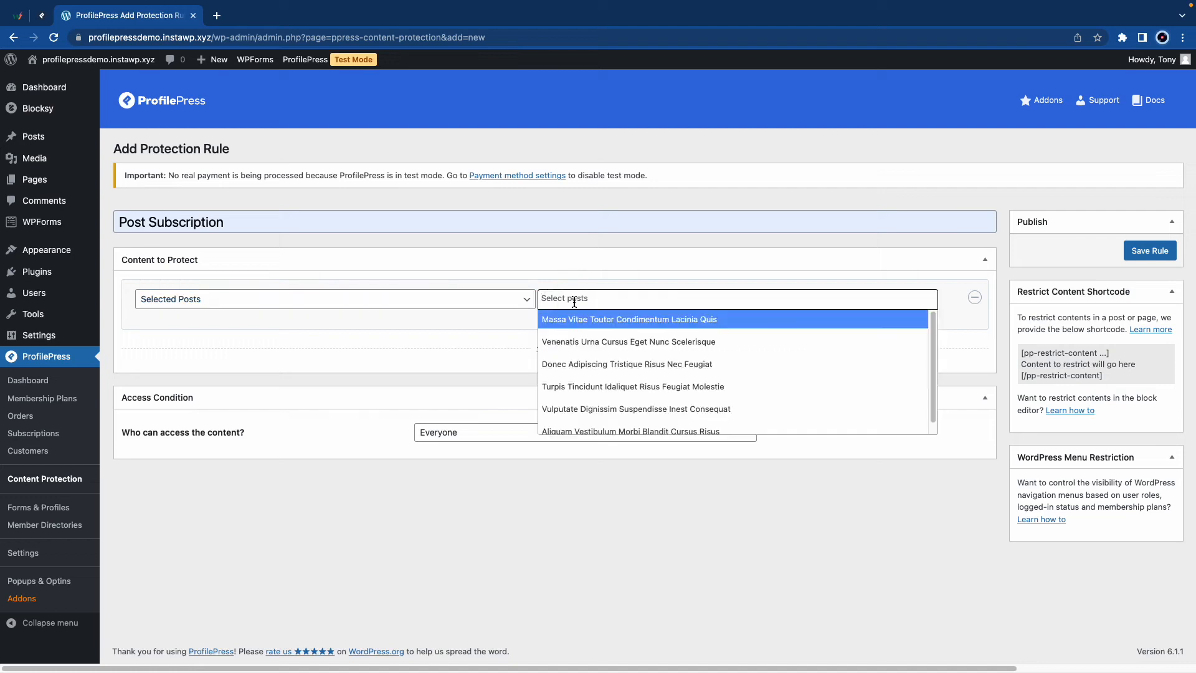
{"action": "left_click", "coordinate": [582, 321]}
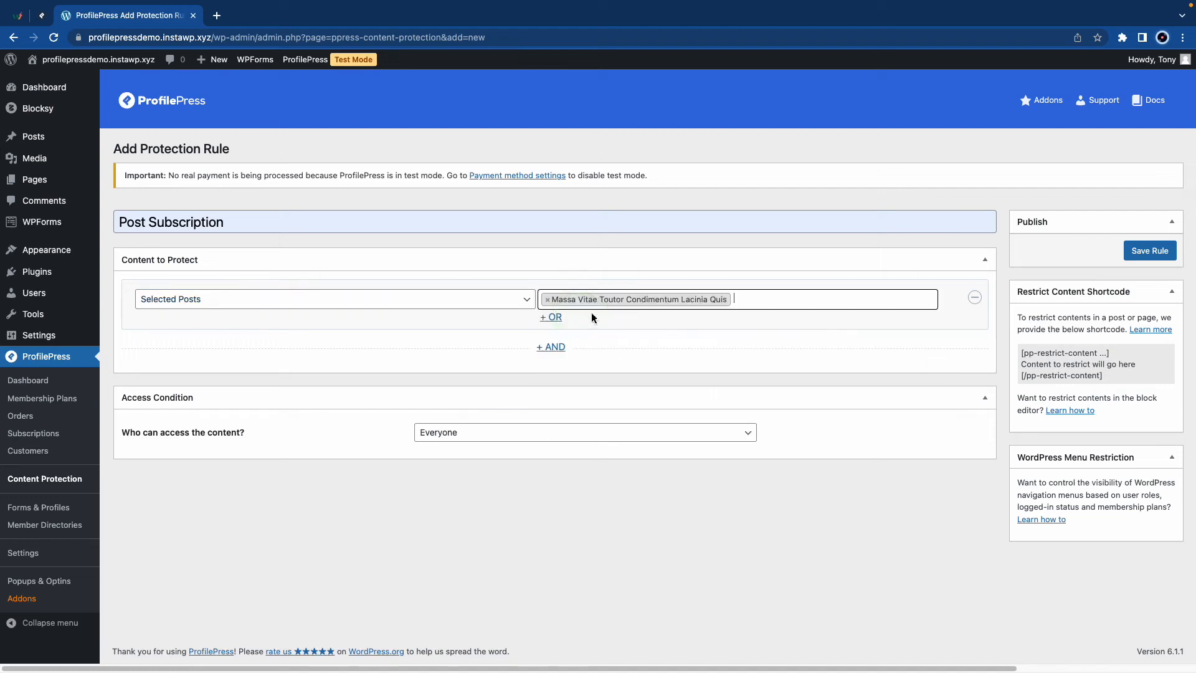
{"action": "left_click", "coordinate": [776, 298]}
{"action": "left_click", "coordinate": [707, 342]}
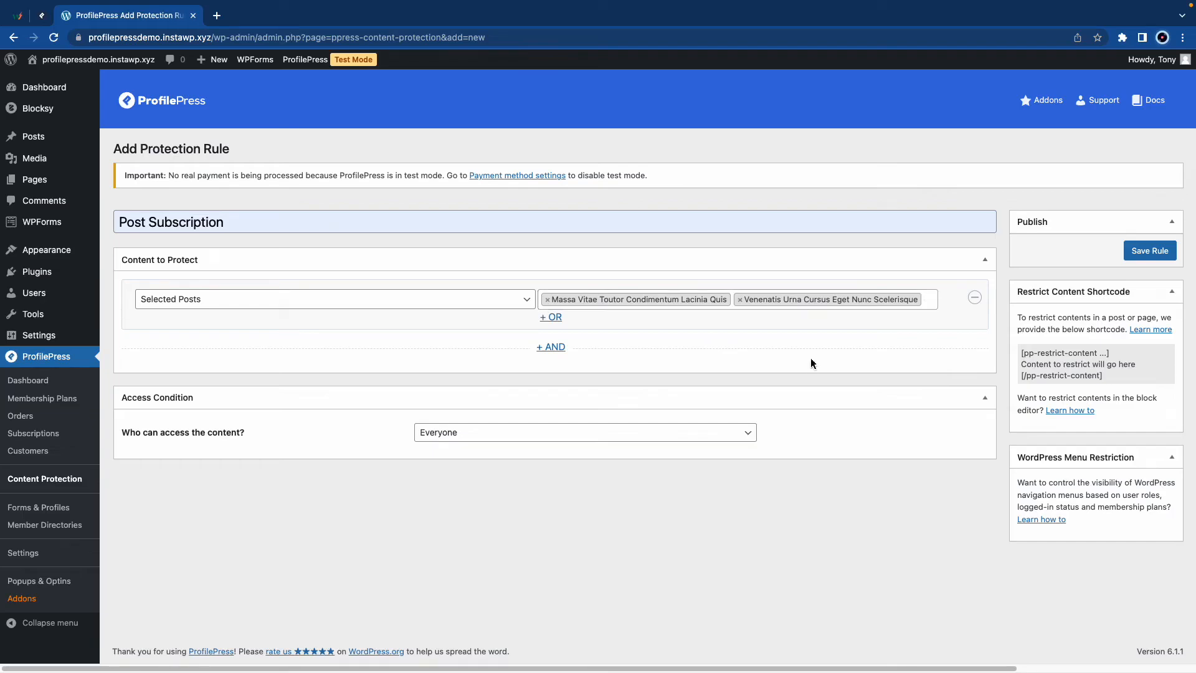
Restrict access to the protected content to Logged in users with the Premium membership plan.
{"action": "left_click", "coordinate": [651, 432]}
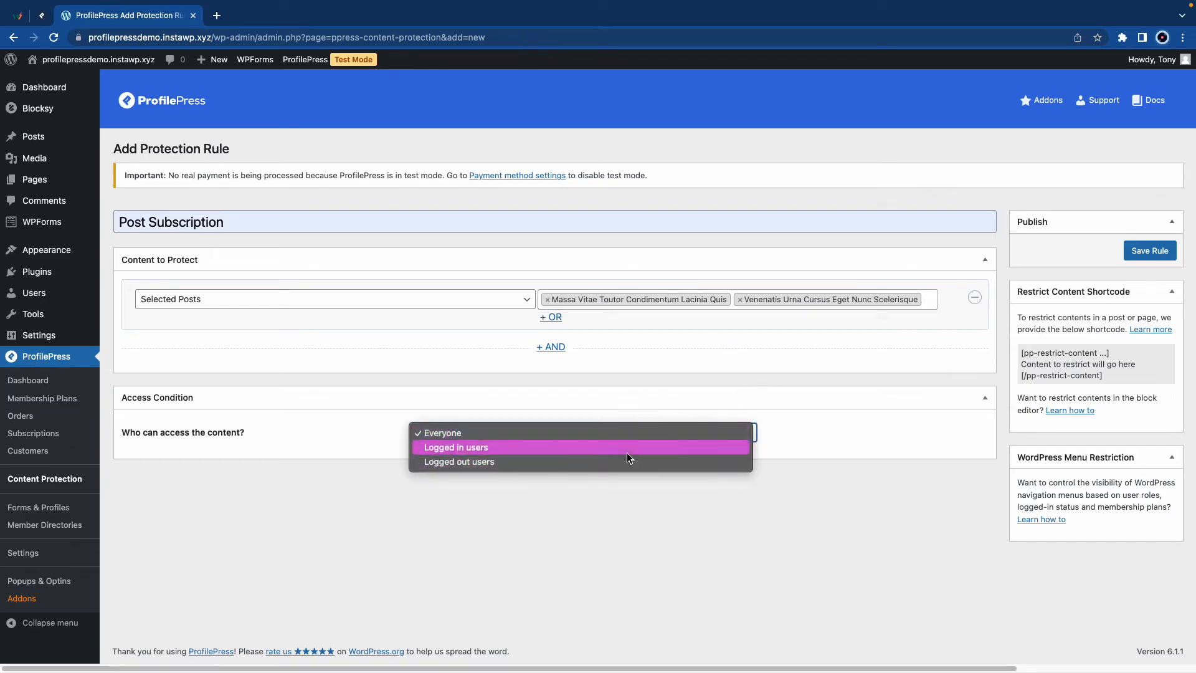
{"action": "left_click", "coordinate": [628, 450]}
{"action": "scroll", "coordinate": [492, 464], "scroll_direction": "down", "scroll_amount": 2}
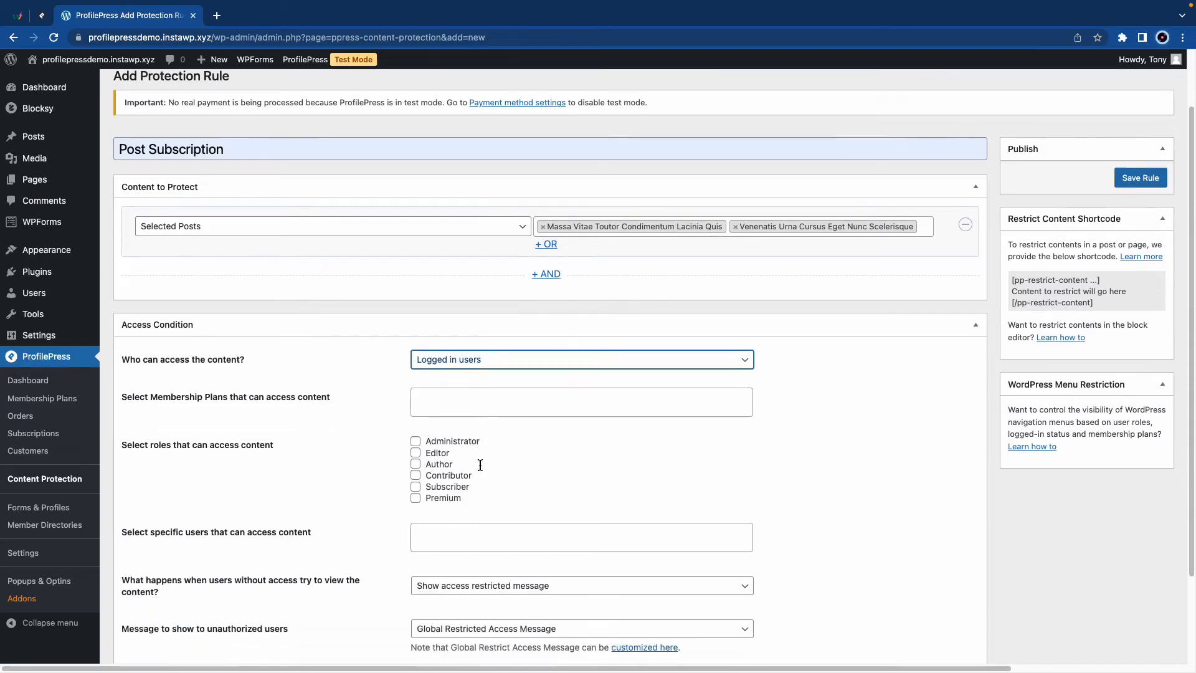
{"action": "left_click", "coordinate": [483, 408]}
{"action": "left_click", "coordinate": [473, 426]}
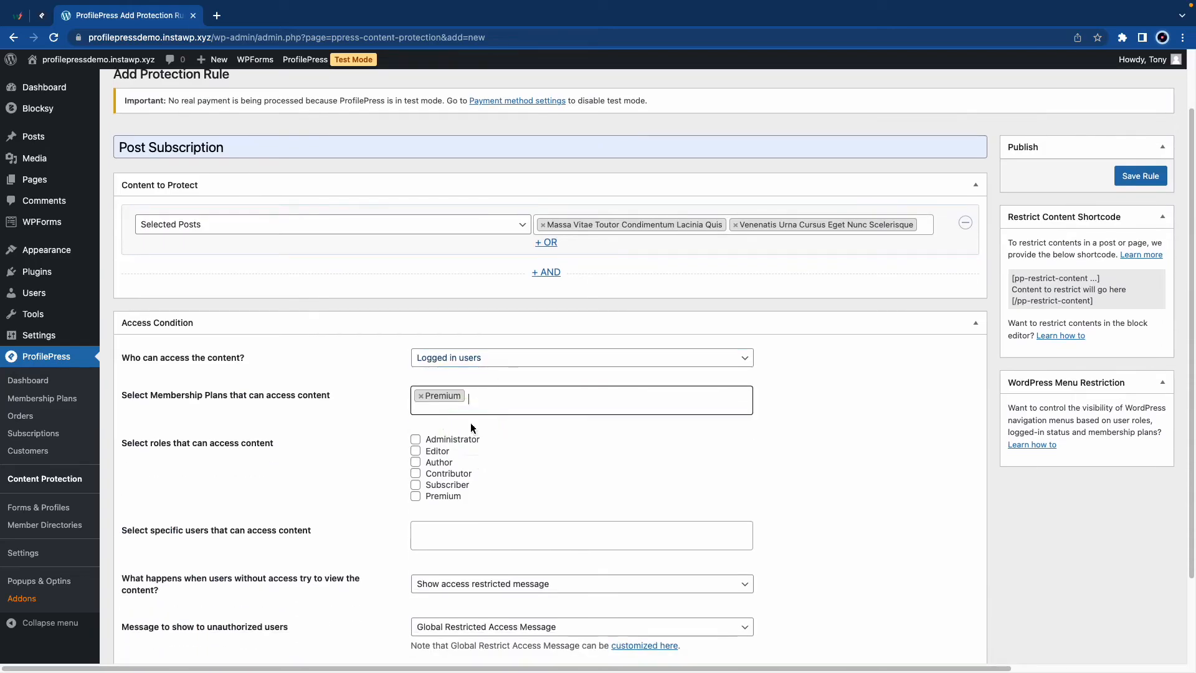
Allow the Premium, Editor and Administrator roles to access the protected content.
{"action": "left_click", "coordinate": [416, 495]}
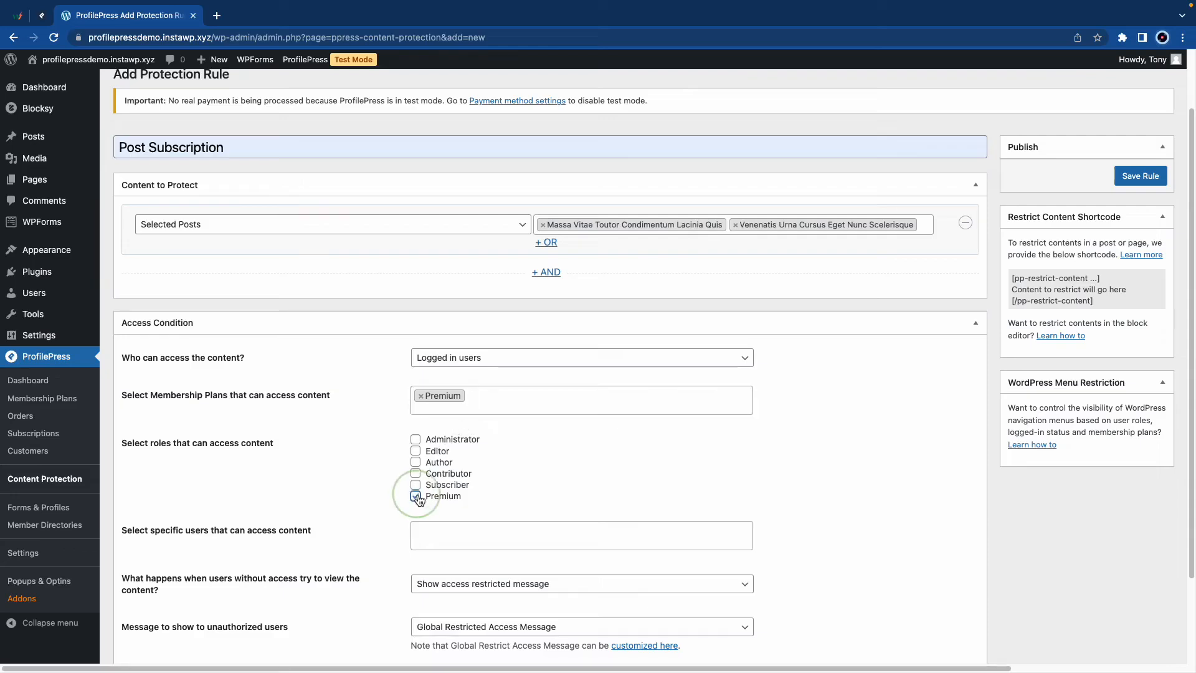
{"action": "left_click", "coordinate": [416, 450]}
{"action": "left_click", "coordinate": [416, 439]}
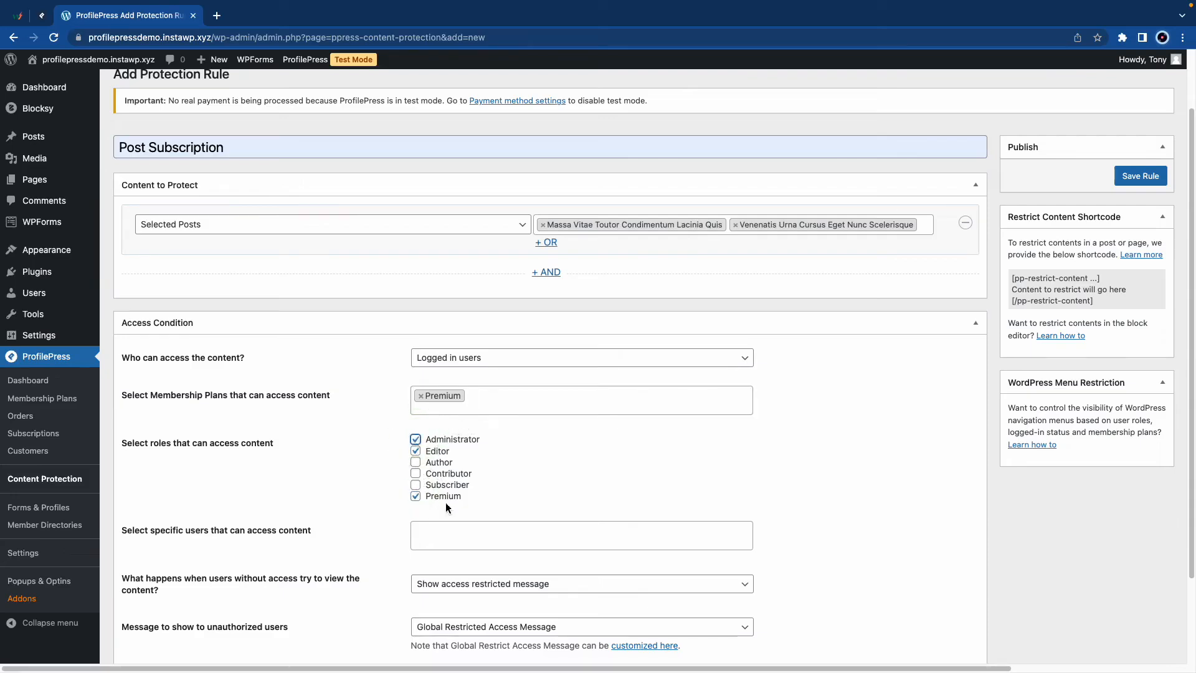
Show users without access a custom restricted message reading "Subscribe to access this content.".
{"action": "left_click", "coordinate": [442, 535]}
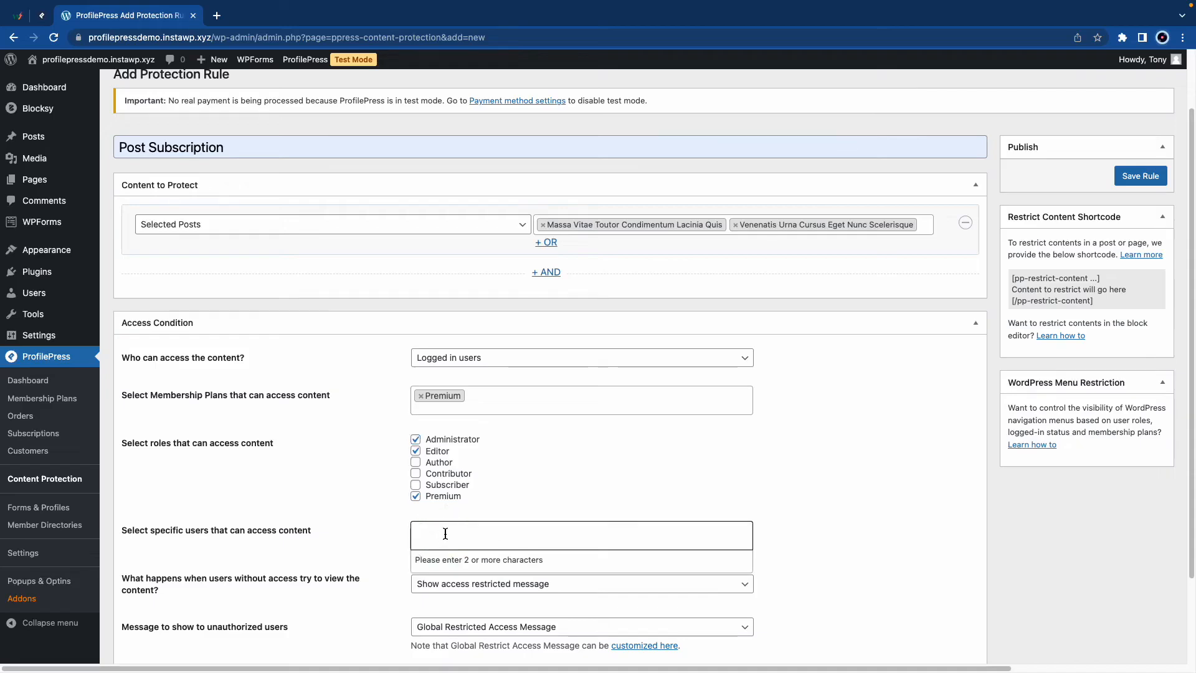
{"action": "scroll", "coordinate": [489, 531], "scroll_direction": "down", "scroll_amount": 1}
{"action": "left_click", "coordinate": [391, 544]}
{"action": "left_click", "coordinate": [440, 512]}
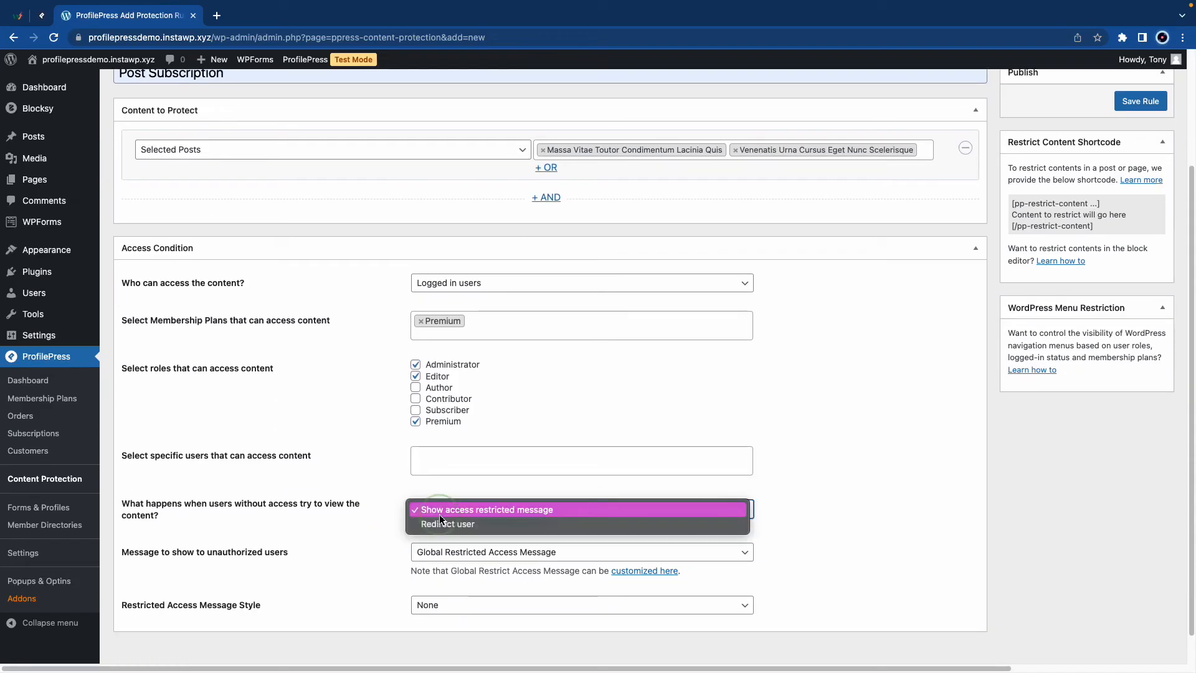
{"action": "left_click", "coordinate": [439, 556]}
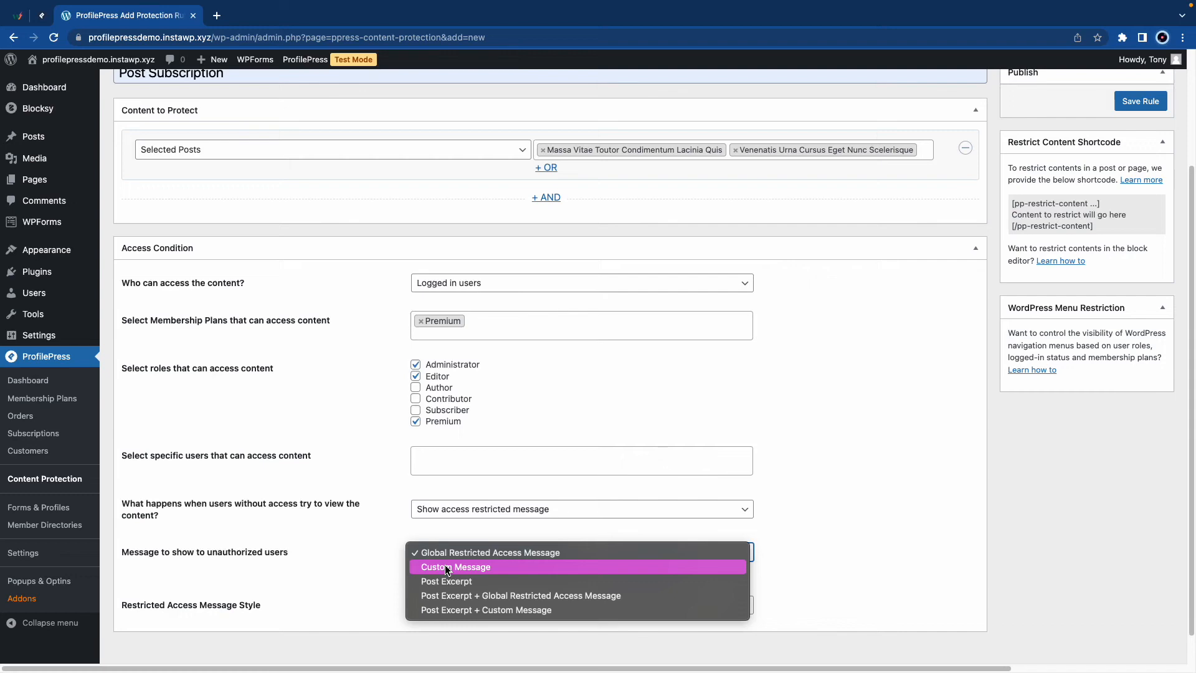
{"action": "left_click", "coordinate": [446, 568]}
{"action": "scroll", "coordinate": [461, 598], "scroll_direction": "down", "scroll_amount": 3}
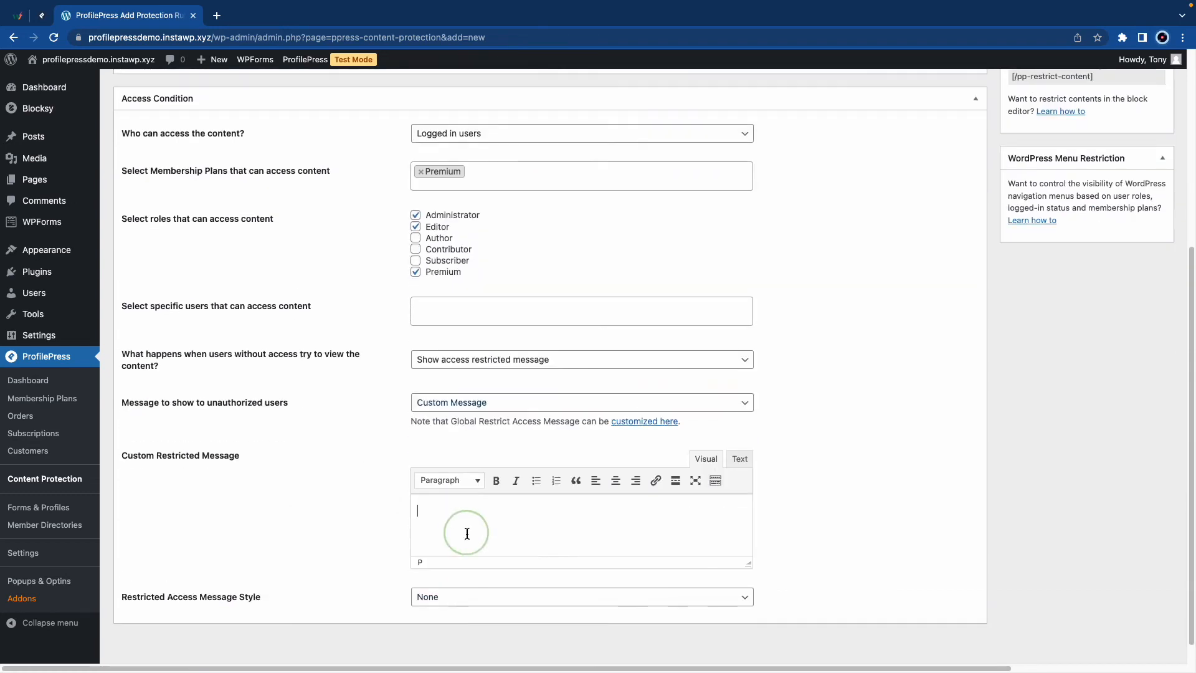
{"action": "left_click", "coordinate": [468, 533]}
{"action": "type", "text": "Subscribe to access this content."}
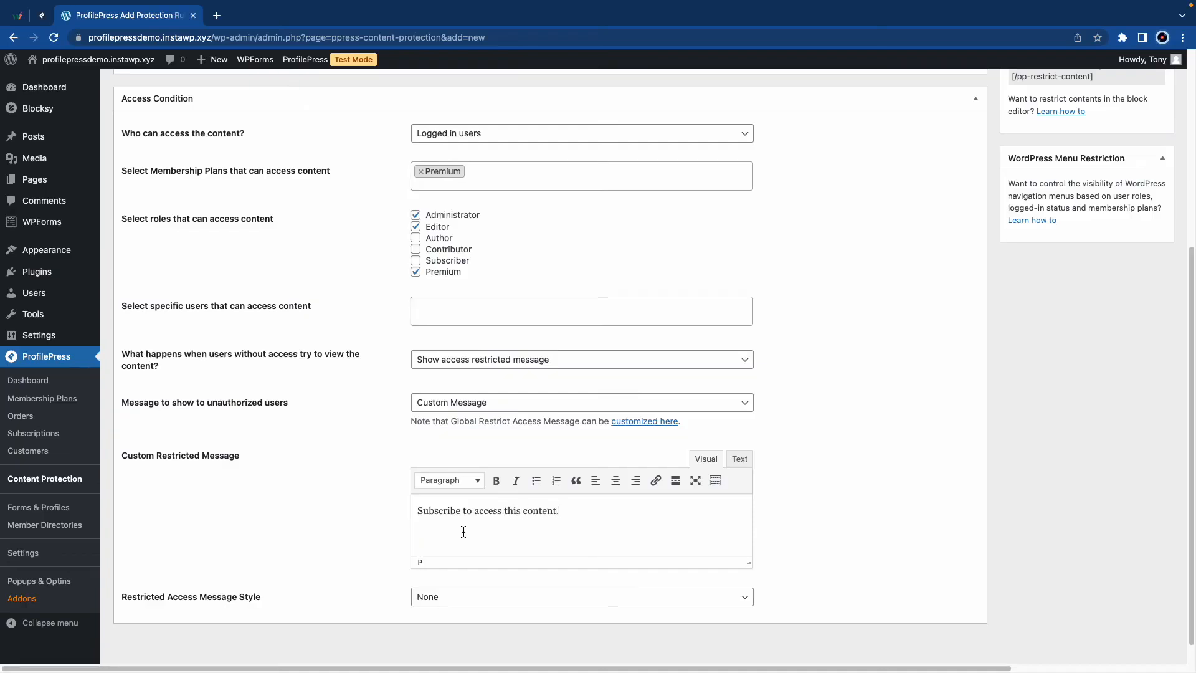
Keep the Restricted Access Message Style at None and save the Post Subscription protection rule.
{"action": "scroll", "coordinate": [464, 531], "scroll_direction": "down", "scroll_amount": 1}
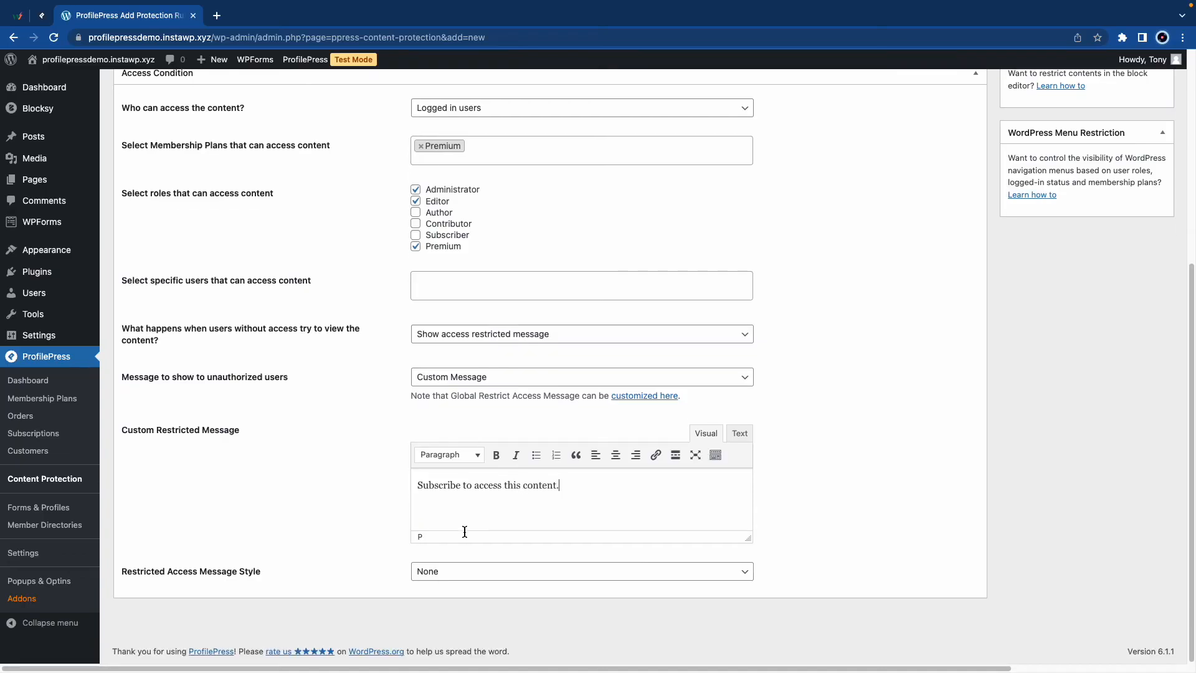
{"action": "left_click", "coordinate": [438, 579]}
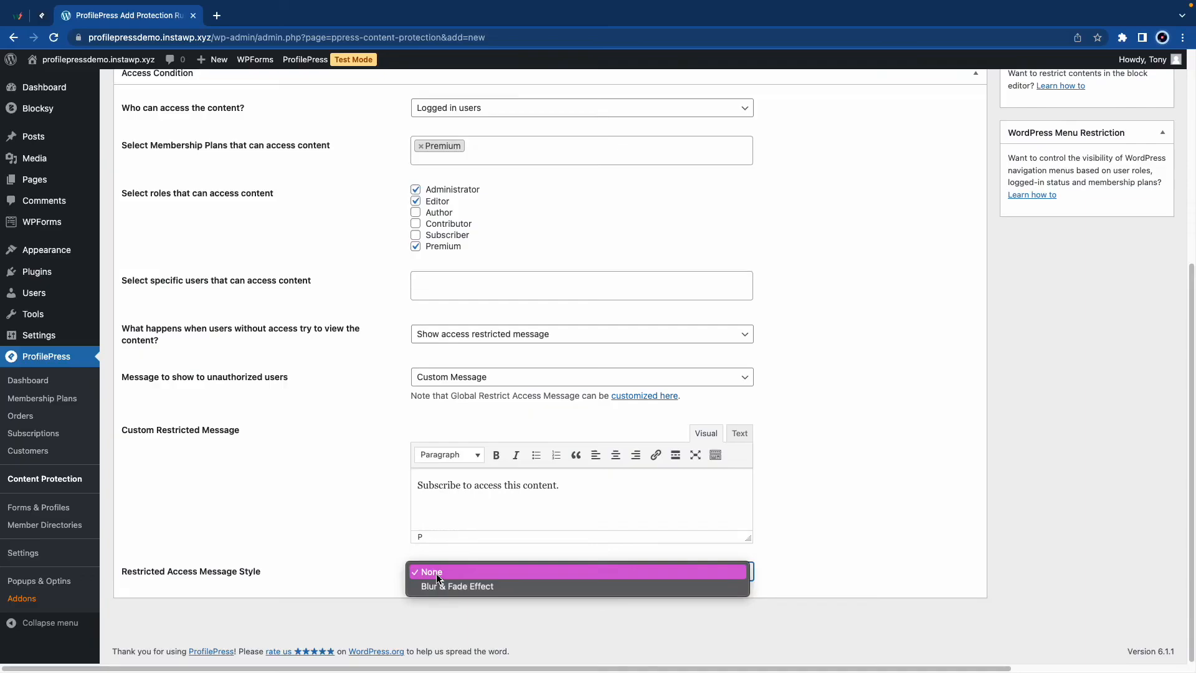
{"action": "left_click", "coordinate": [393, 570]}
{"action": "scroll", "coordinate": [587, 508], "scroll_direction": "up", "scroll_amount": 5}
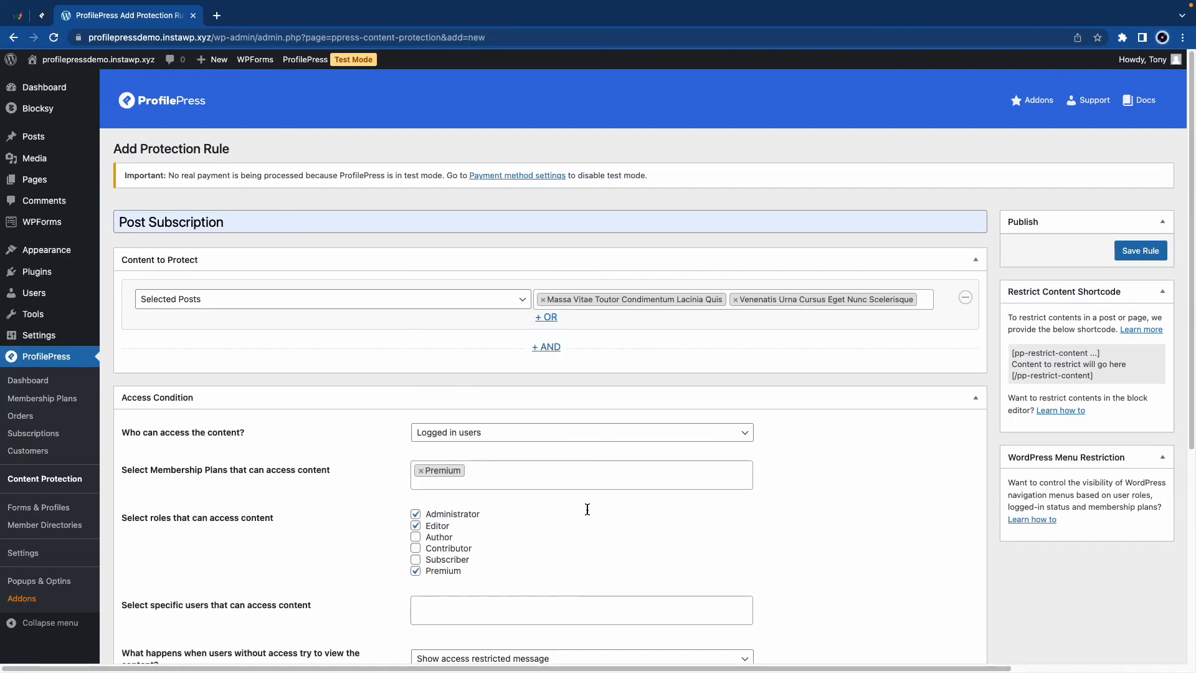
{"action": "left_click", "coordinate": [1147, 252]}
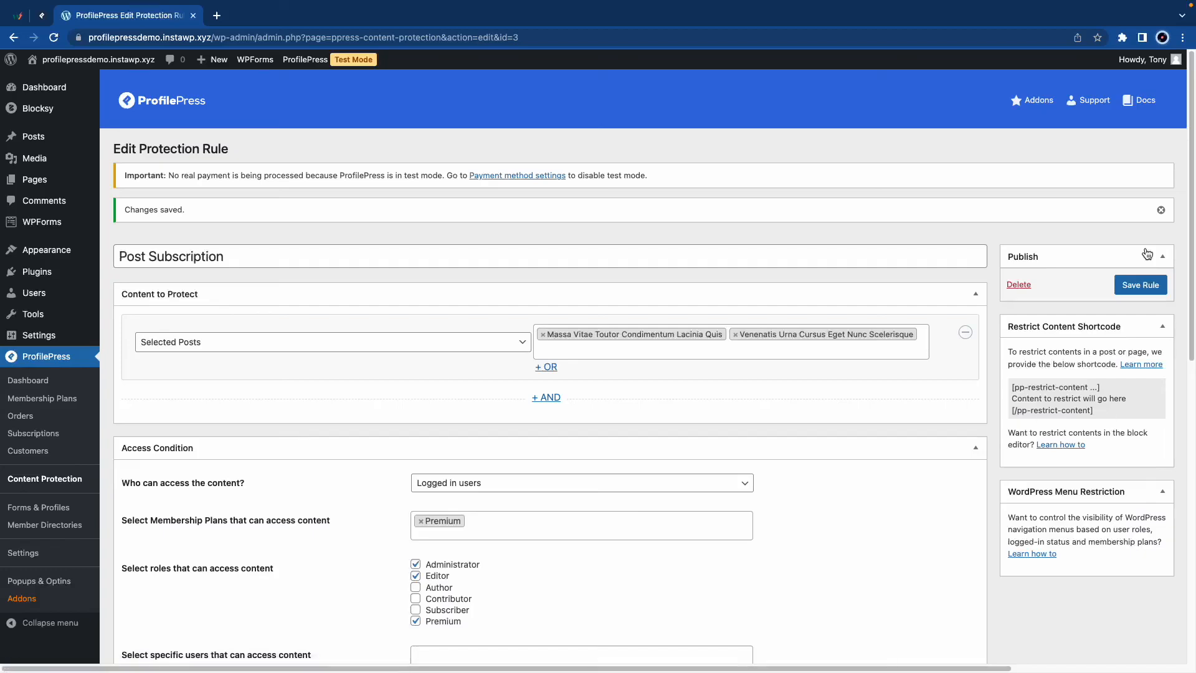
View the post Massa Vitae Toutor Condimentum Lacinia Quis from the posts list in an incognito window to check its content restriction.
{"action": "mouse_move", "coordinate": [44, 138]}
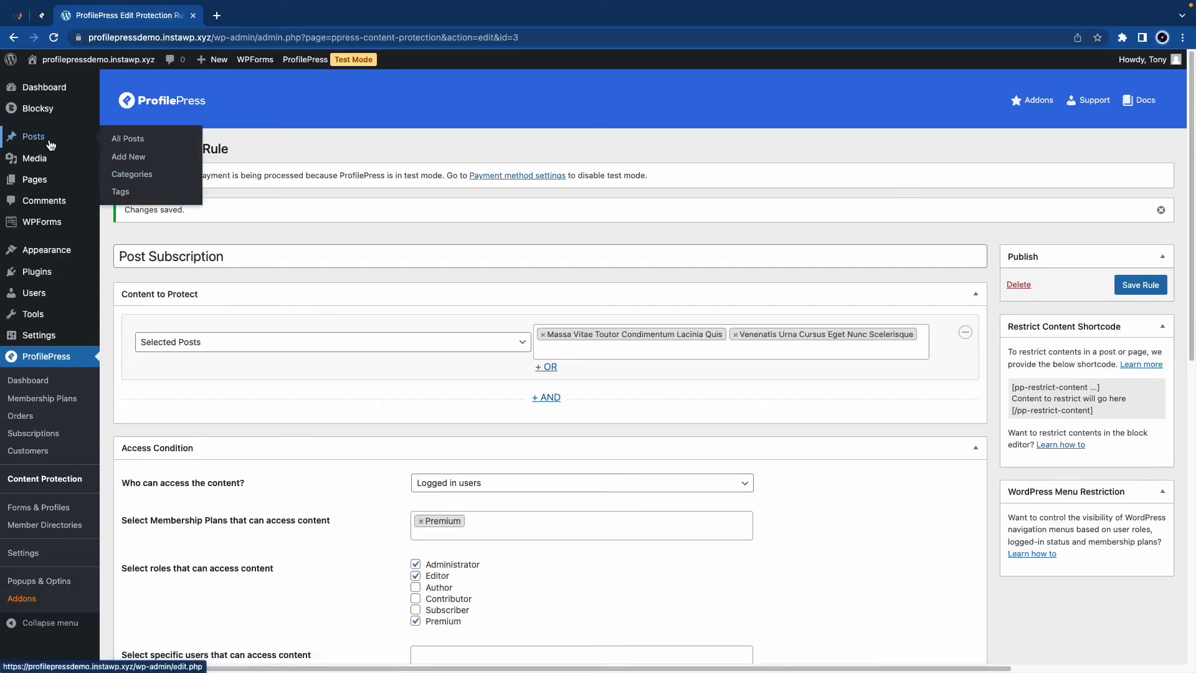
{"action": "right_click", "coordinate": [156, 146]}
{"action": "left_click", "coordinate": [166, 144]}
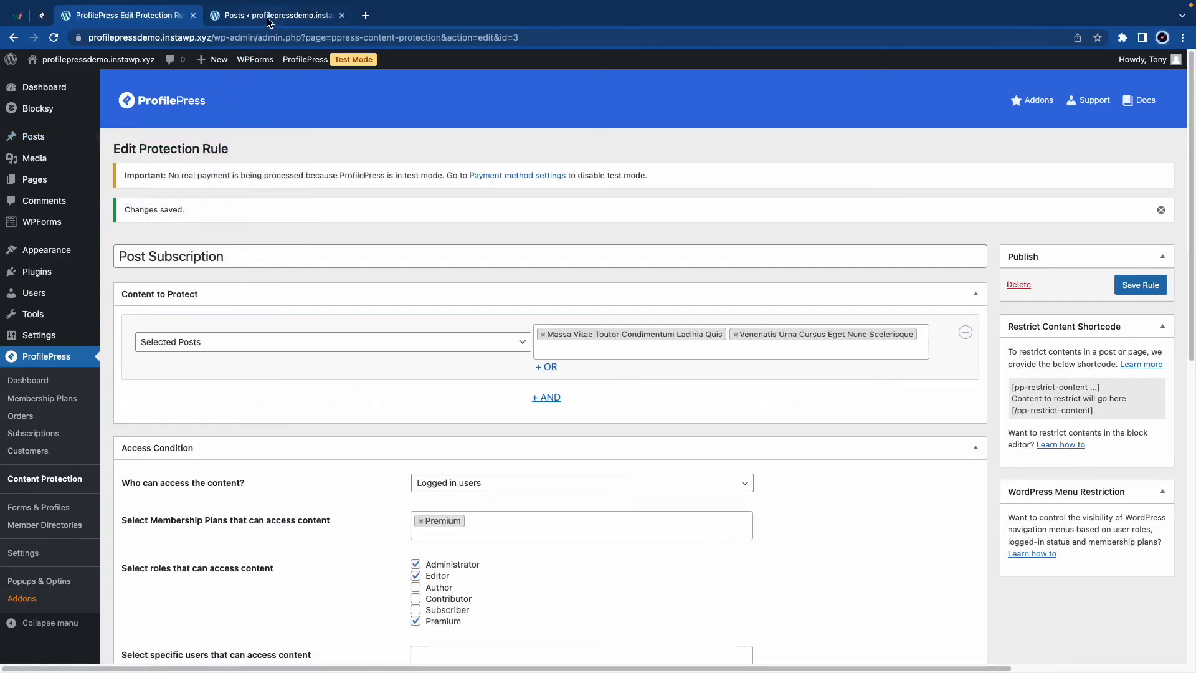
{"action": "left_click", "coordinate": [269, 18]}
{"action": "right_click", "coordinate": [252, 242]}
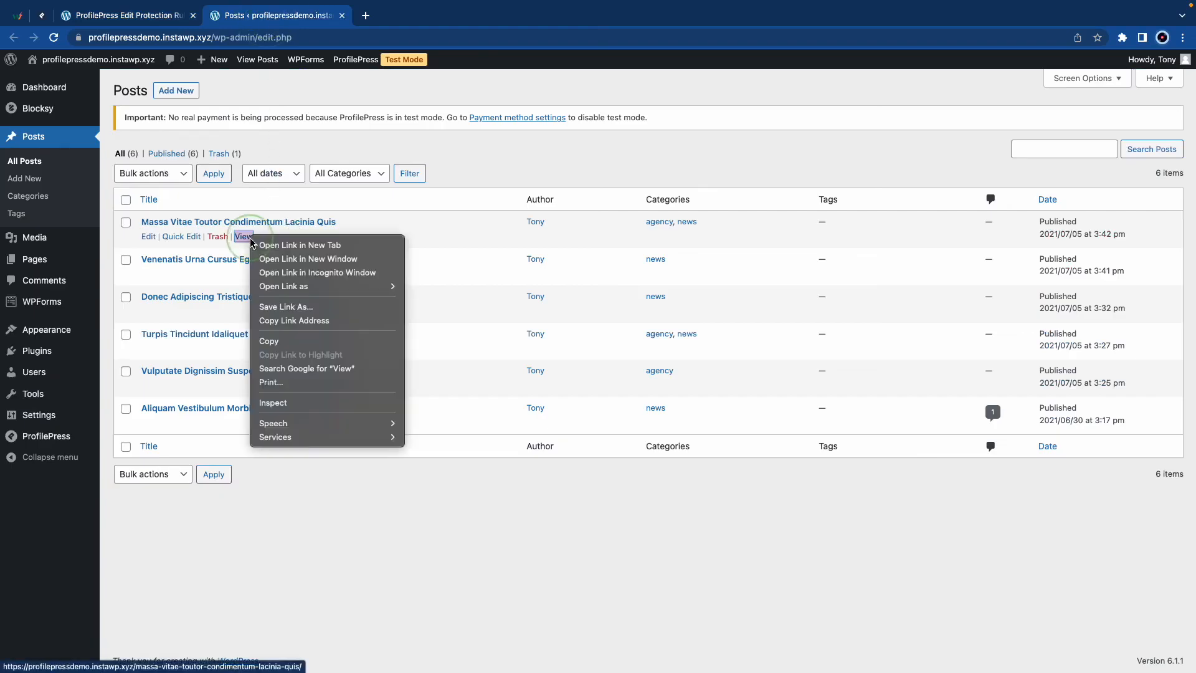
{"action": "left_click", "coordinate": [286, 272]}
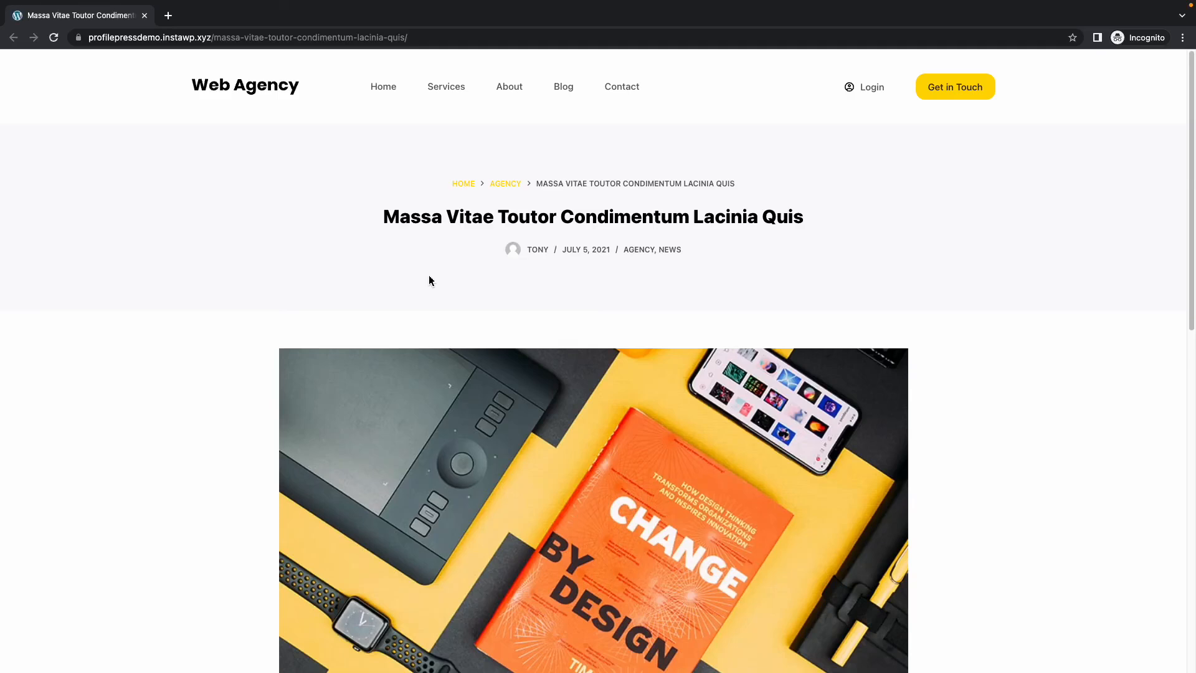
{"action": "scroll", "coordinate": [508, 284], "scroll_direction": "down", "scroll_amount": 1}
{"action": "scroll", "coordinate": [508, 282], "scroll_direction": "down", "scroll_amount": 2}
{"action": "scroll", "coordinate": [537, 310], "scroll_direction": "down", "scroll_amount": 2}
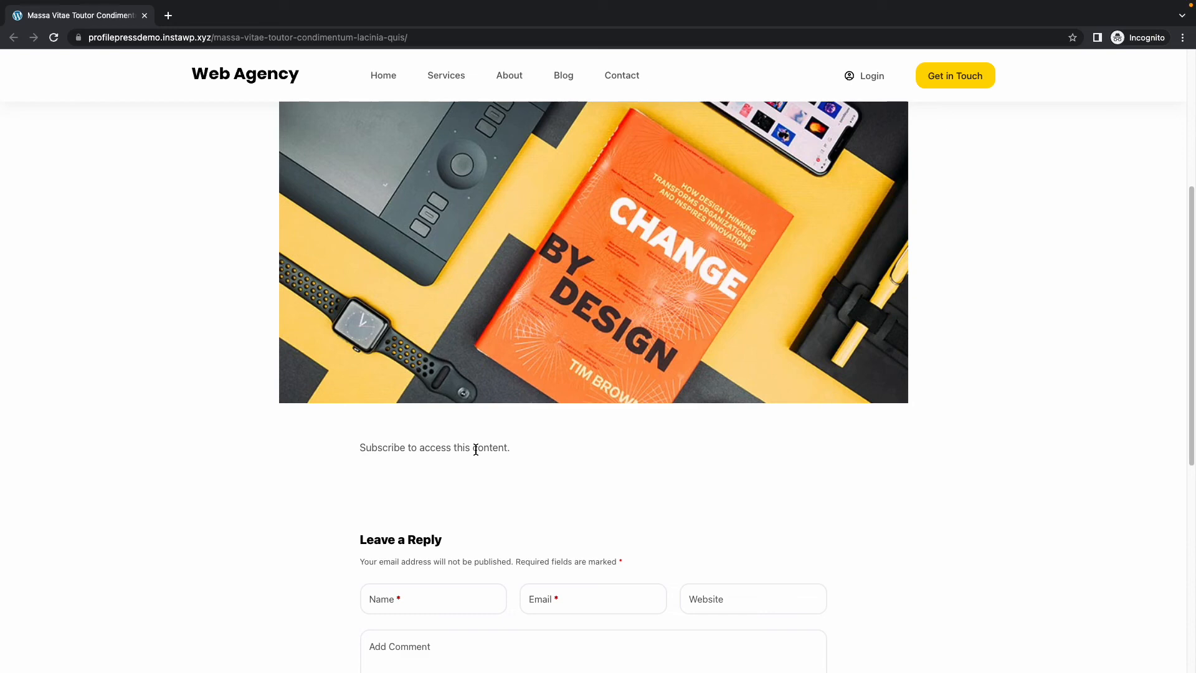
{"action": "left_click", "coordinate": [144, 15]}
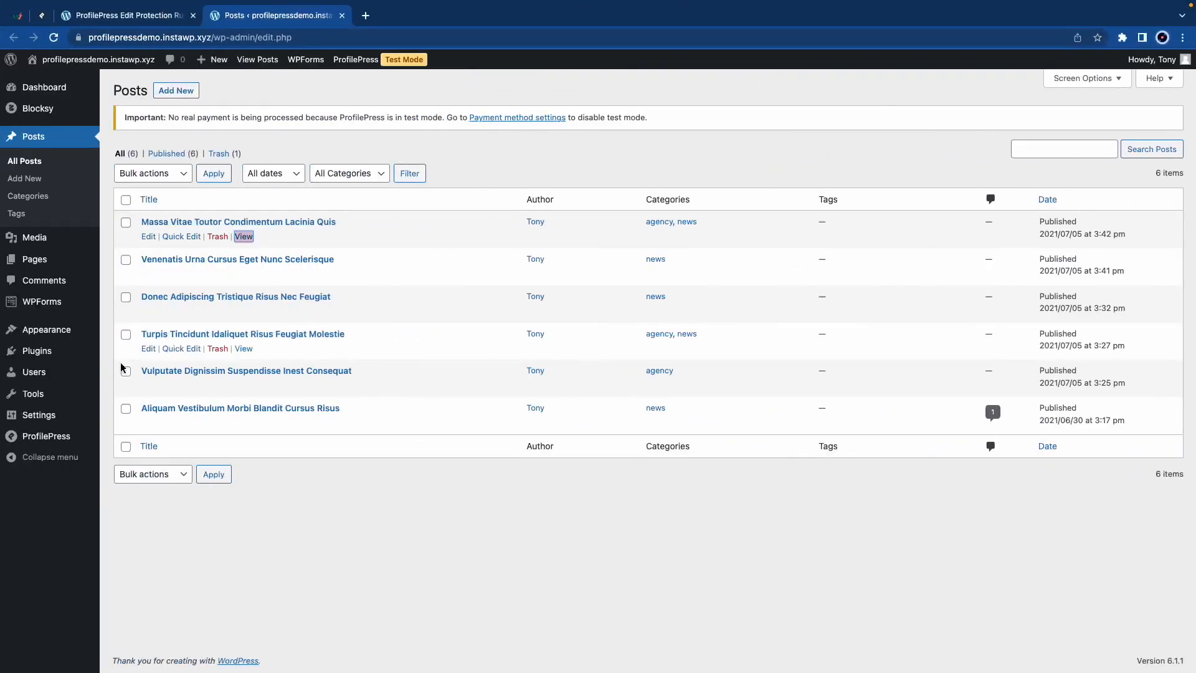
Open the ProfilePress member directories and preview the Default Member Directory.
{"action": "mouse_move", "coordinate": [69, 436]}
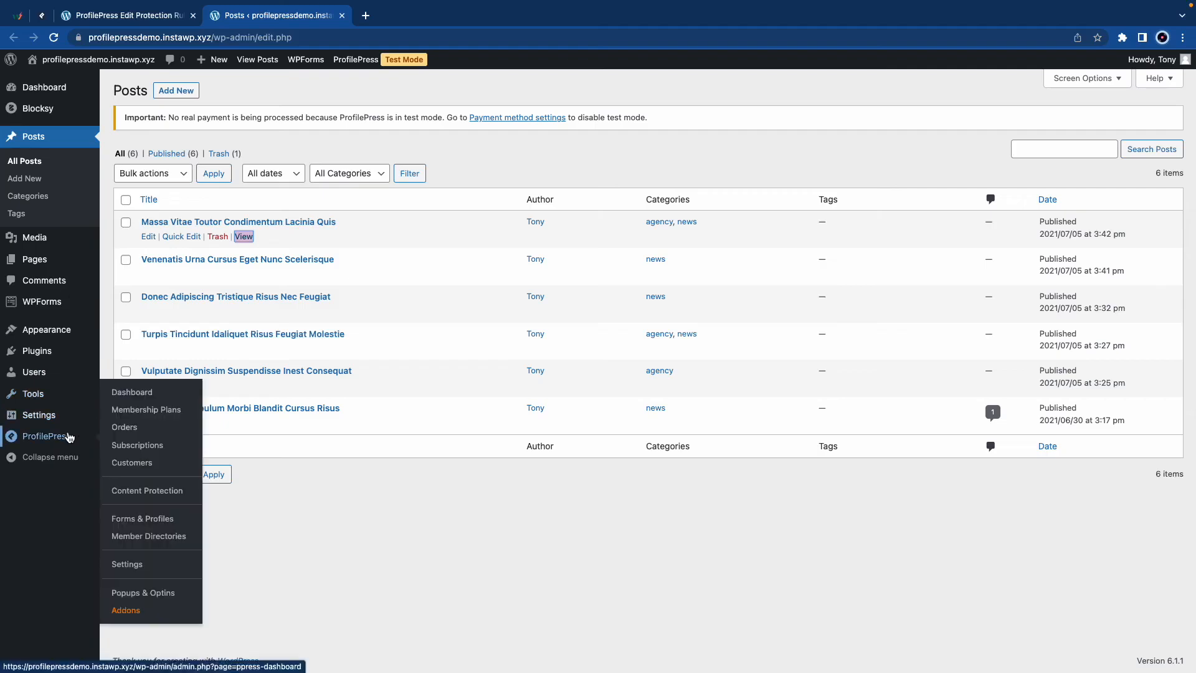
{"action": "left_click", "coordinate": [156, 536]}
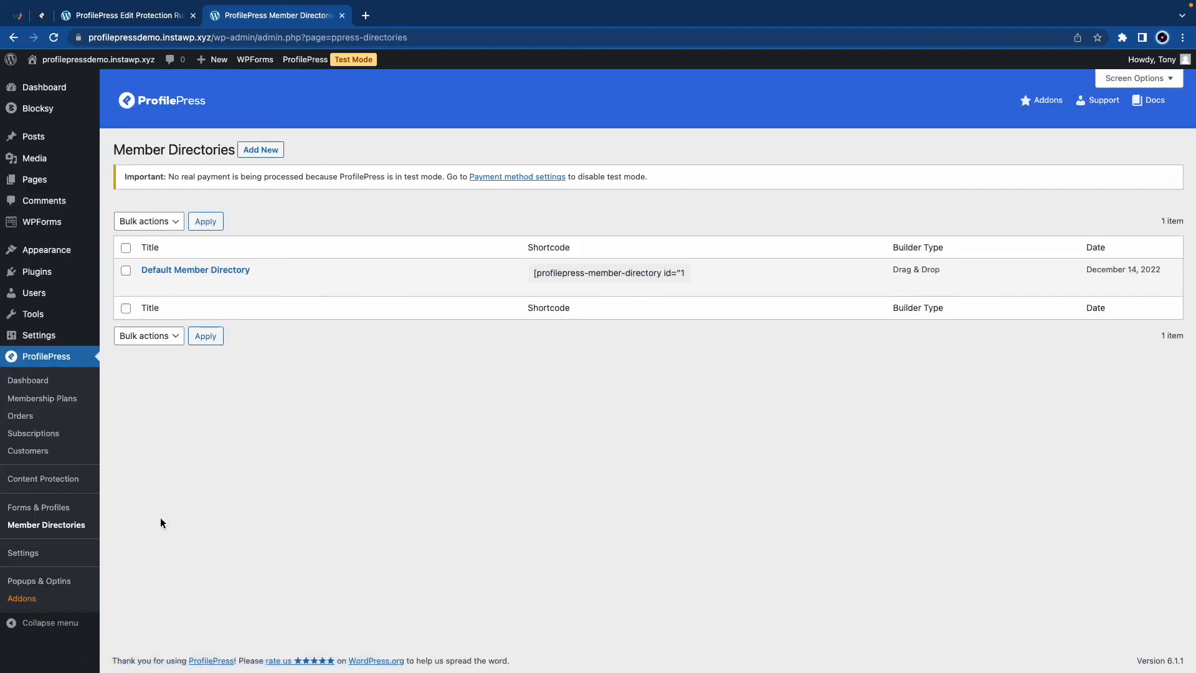
{"action": "mouse_move", "coordinate": [210, 275]}
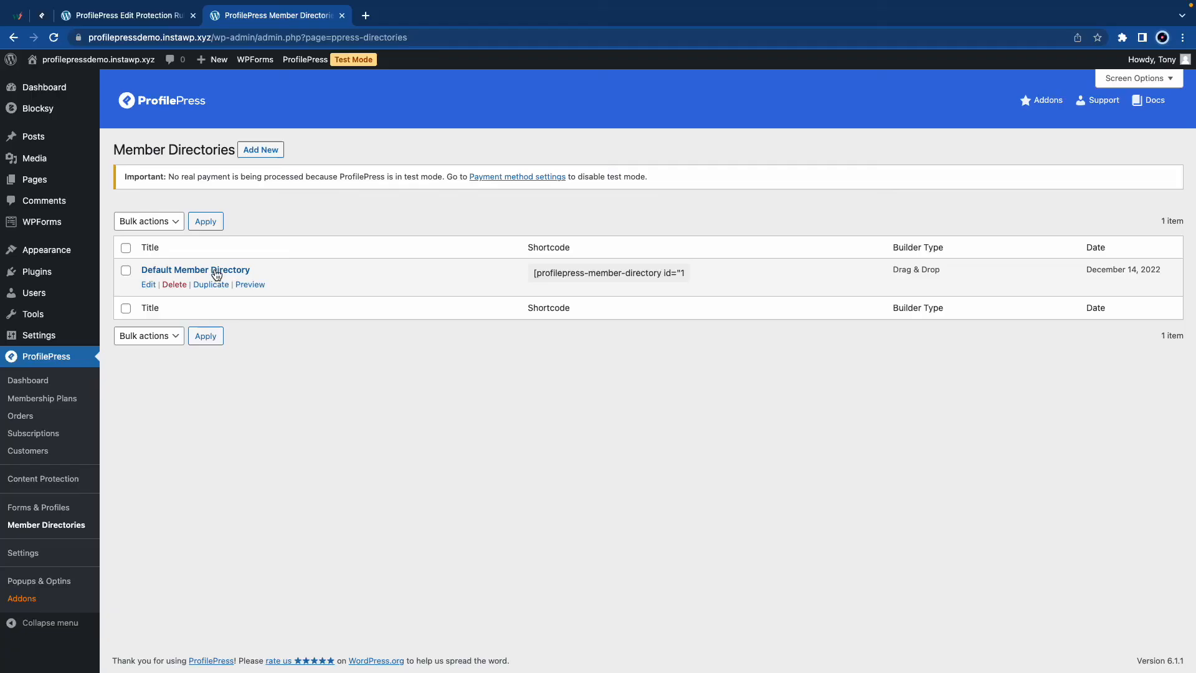
{"action": "left_click", "coordinate": [249, 284]}
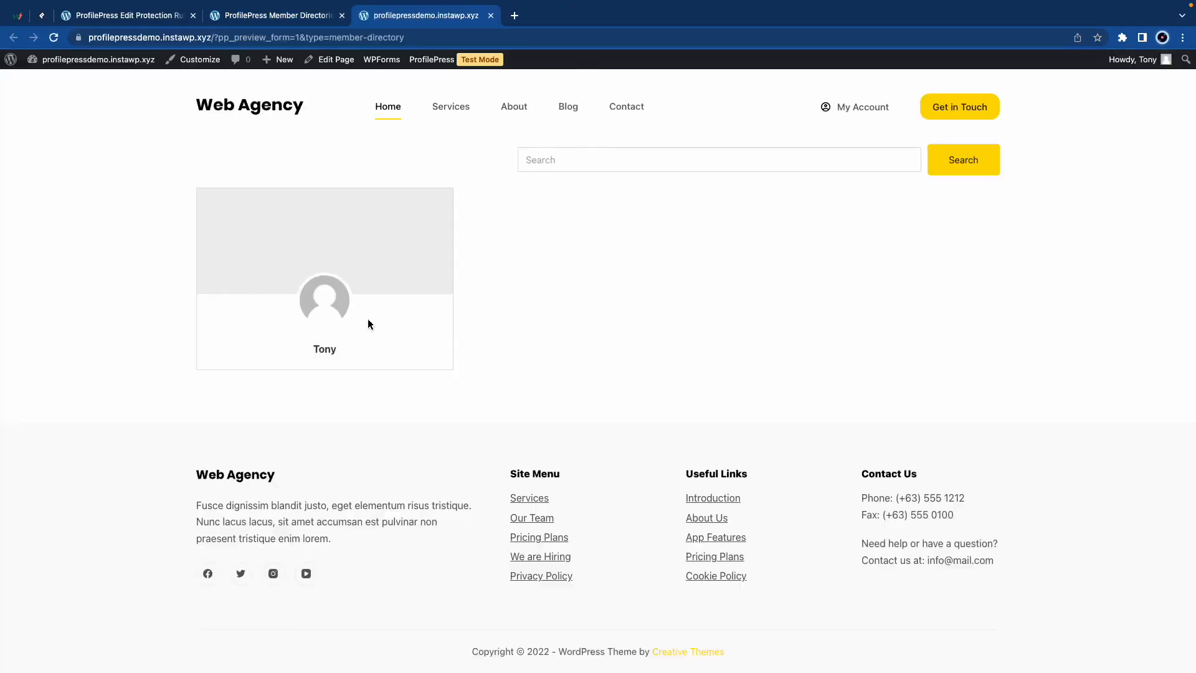
{"action": "left_click", "coordinate": [491, 16]}
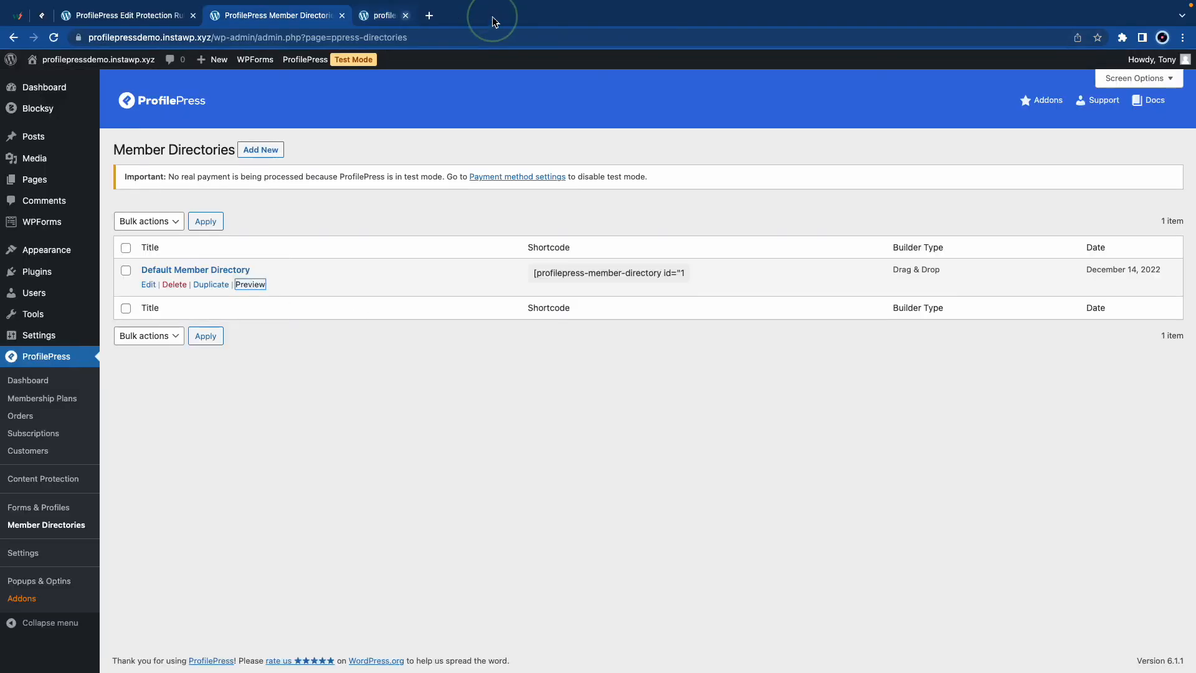
Add a member directory named Directory 1 based on the Gerbera template.
{"action": "left_click", "coordinate": [260, 152]}
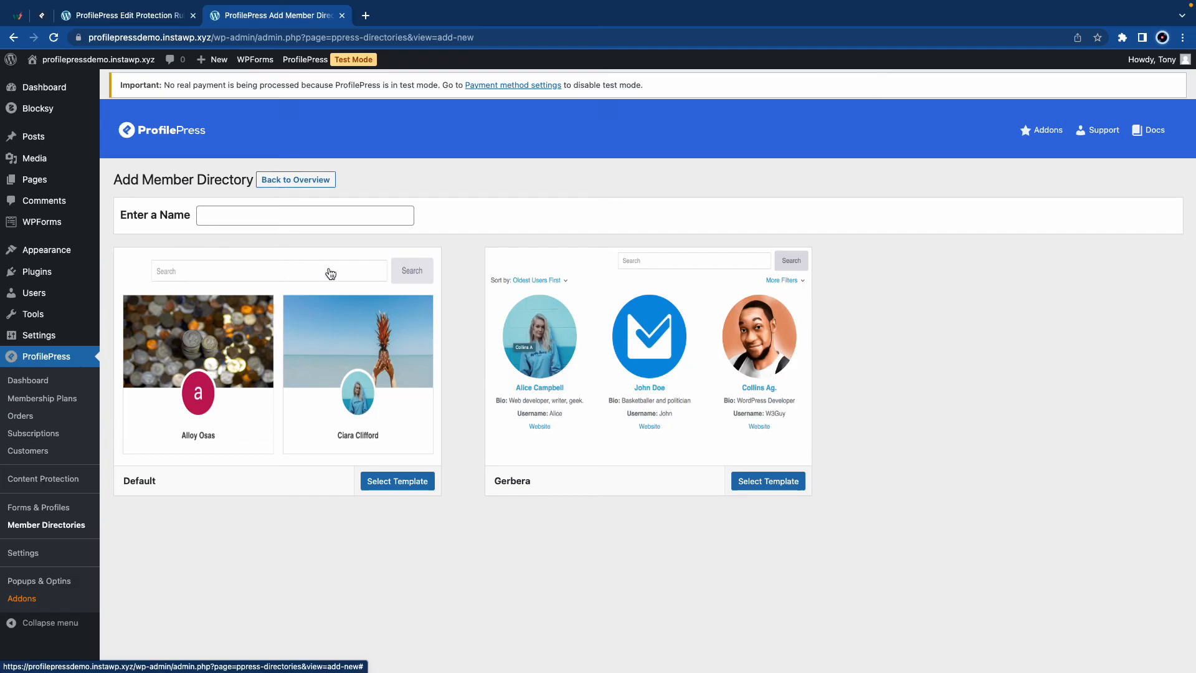
{"action": "left_click", "coordinate": [296, 222]}
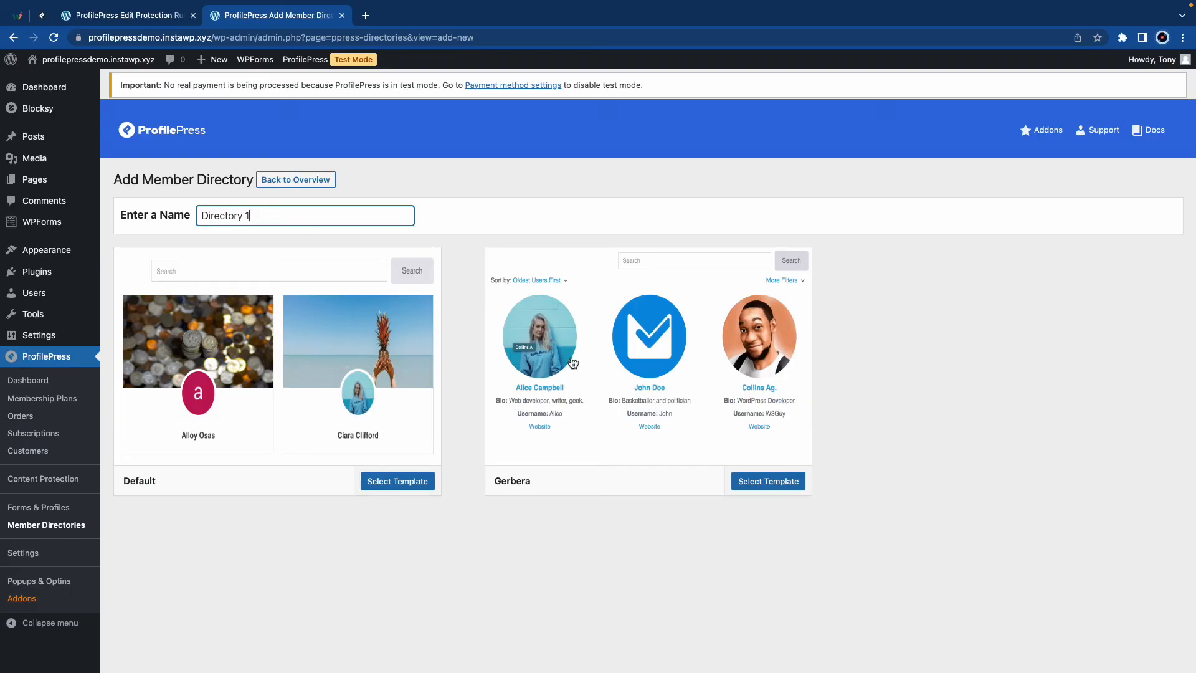
{"action": "left_click", "coordinate": [752, 481]}
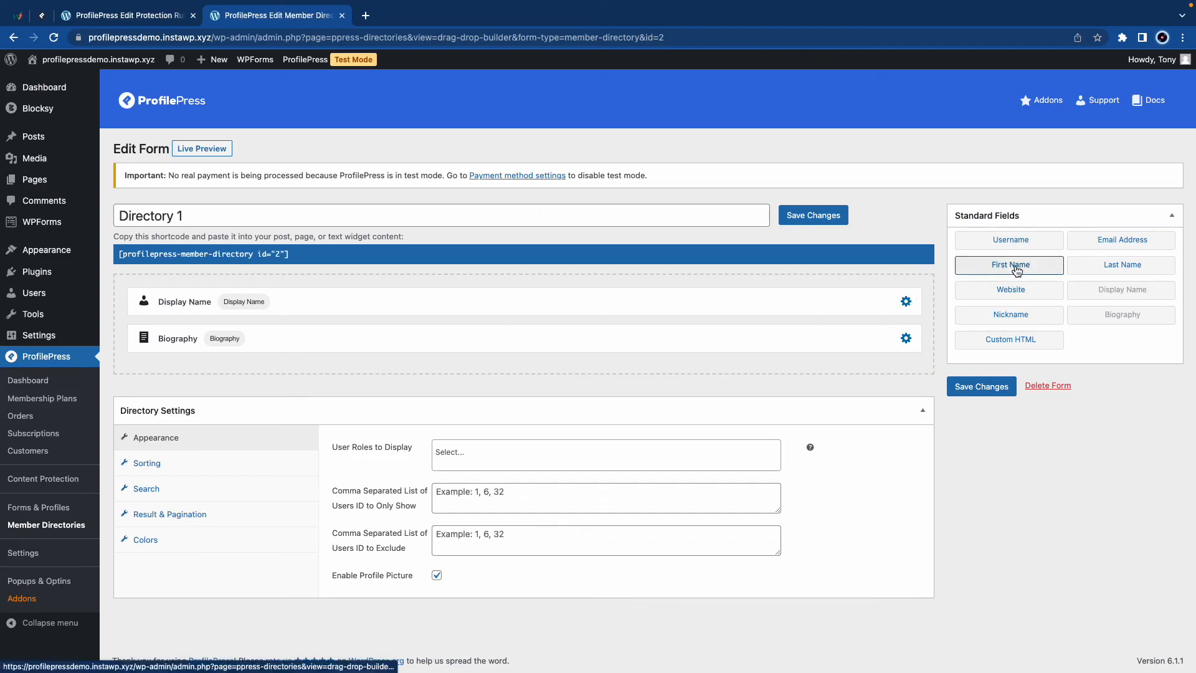
Replace the Display Name field with First Name and Last Name above Biography, and add the Website field below it.
{"action": "left_click_drag", "start_coordinate": [1015, 267], "coordinate": [287, 339]}
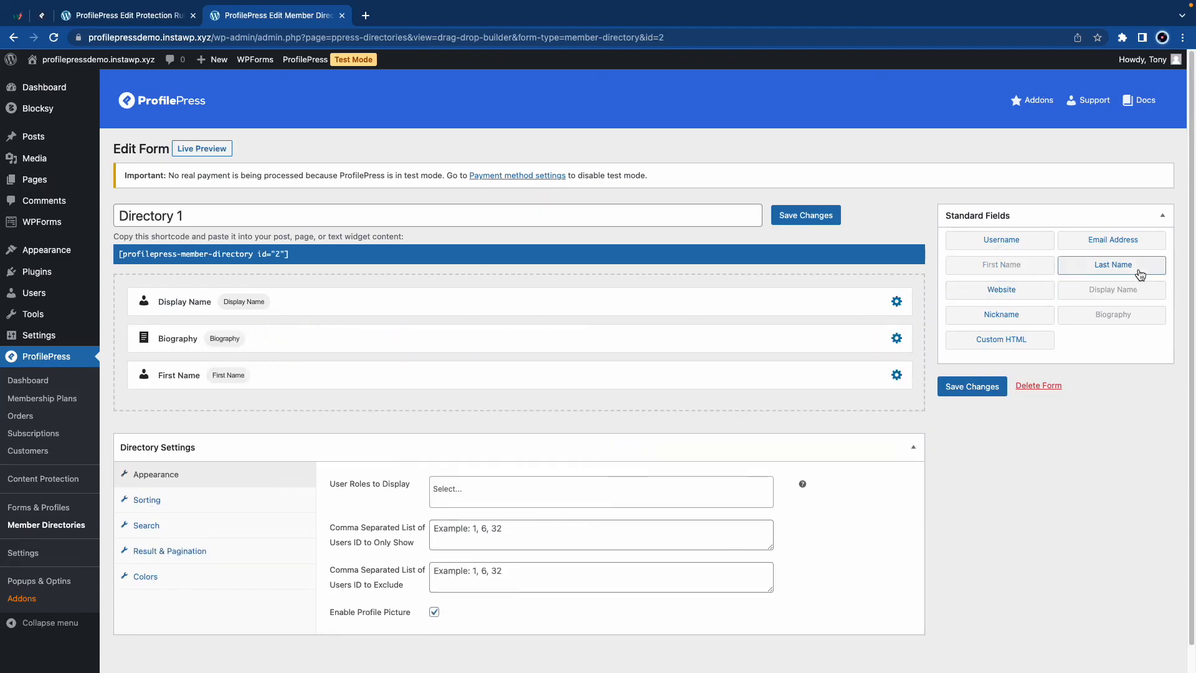
{"action": "left_click_drag", "start_coordinate": [1102, 269], "coordinate": [286, 323]}
{"action": "left_click", "coordinate": [881, 303]}
{"action": "left_click", "coordinate": [710, 113]}
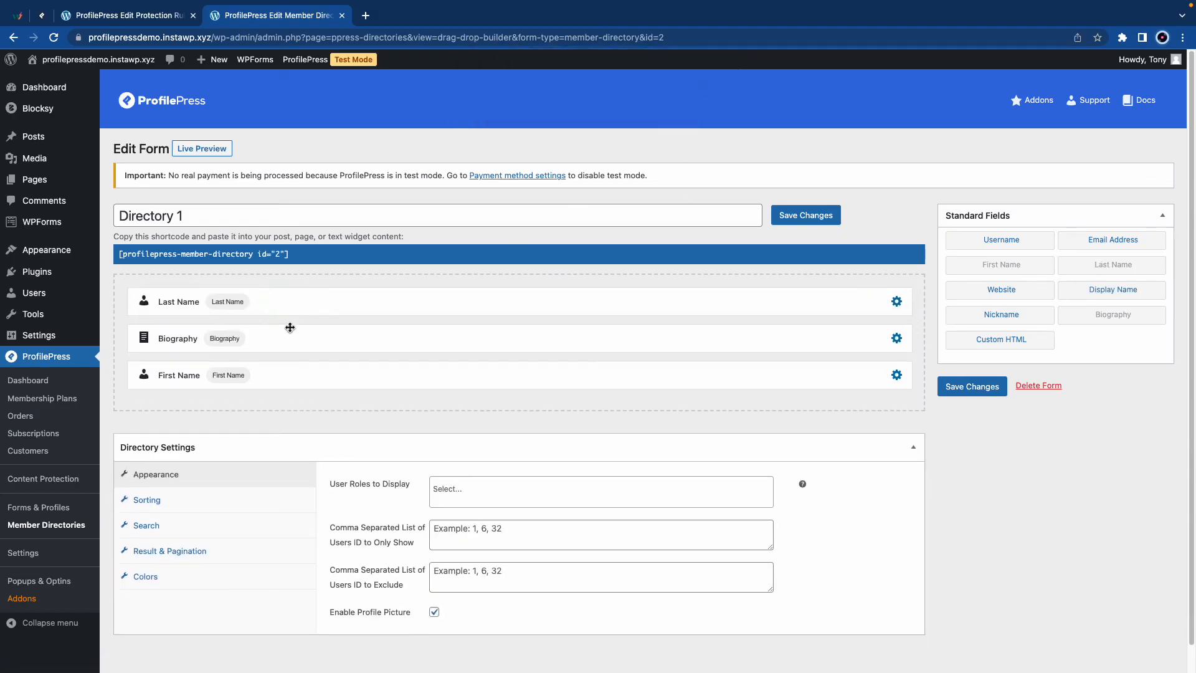
{"action": "left_click_drag", "start_coordinate": [293, 381], "coordinate": [289, 301]}
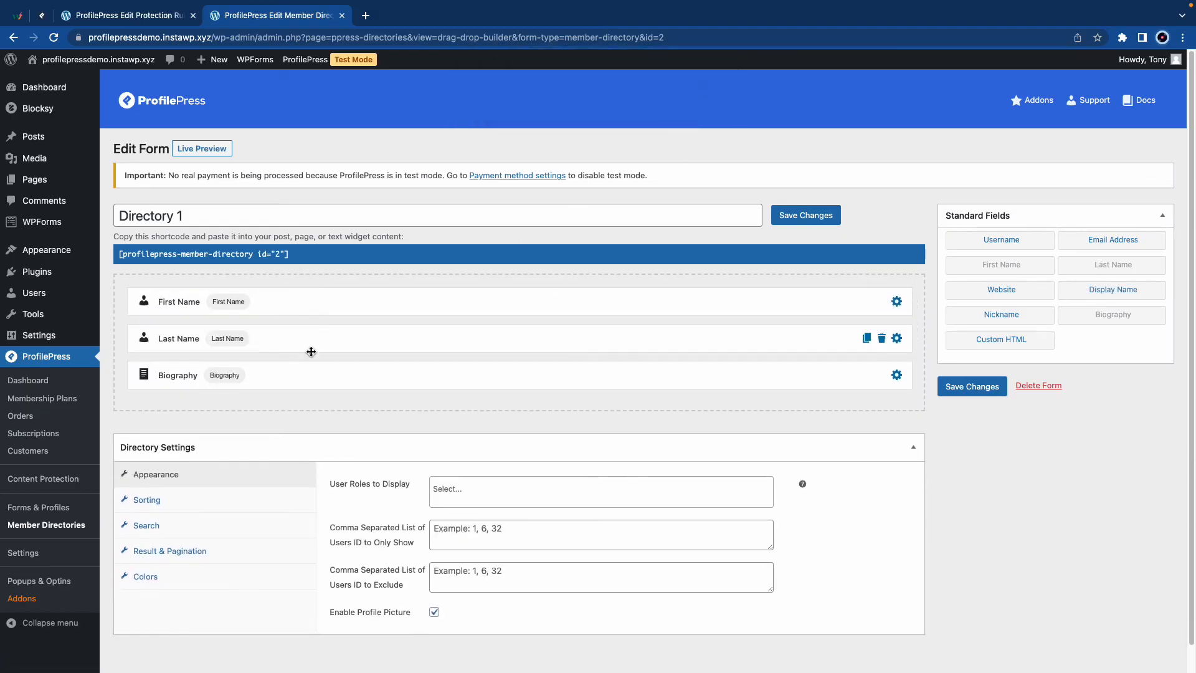
{"action": "left_click_drag", "start_coordinate": [1001, 290], "coordinate": [314, 421]}
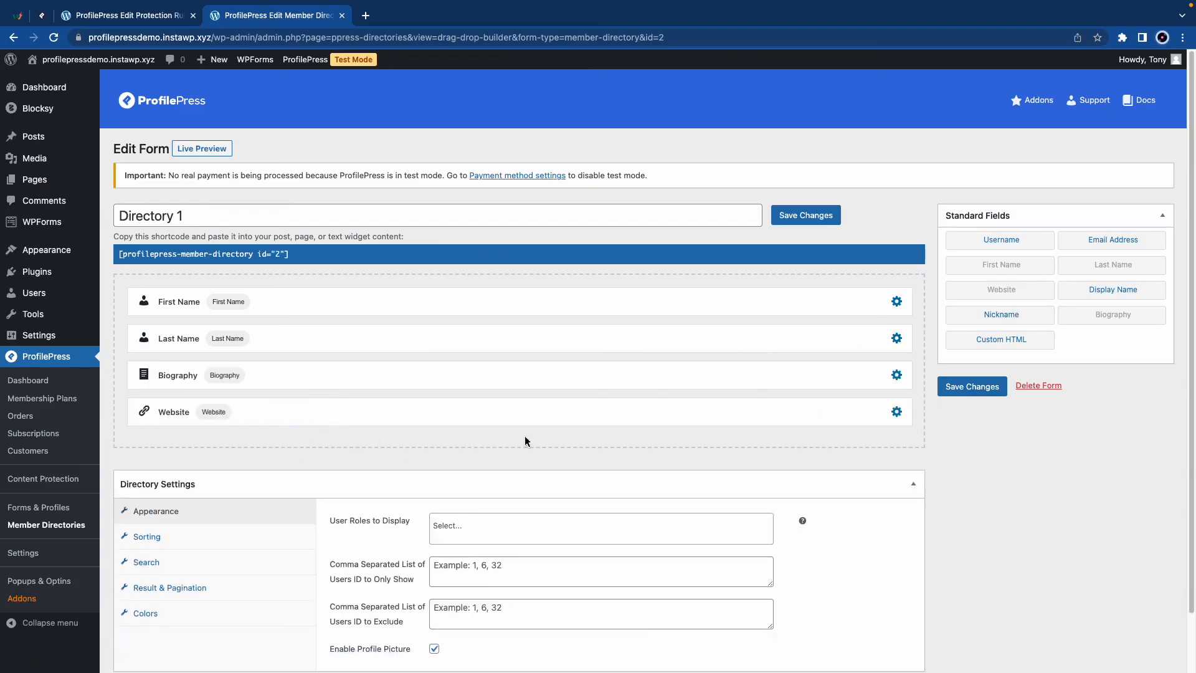
Set the user roles to display in Directory 1 to Premium and Subscriber.
{"action": "left_click", "coordinate": [521, 531]}
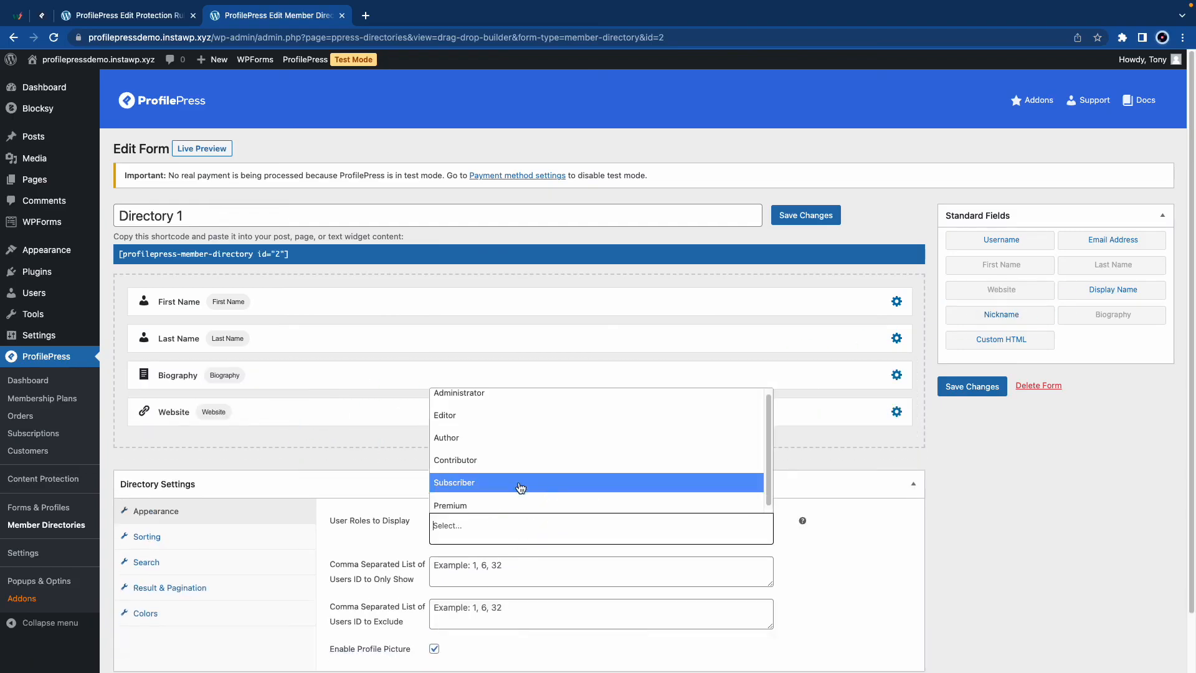
{"action": "left_click", "coordinate": [481, 497]}
{"action": "left_click", "coordinate": [509, 534]}
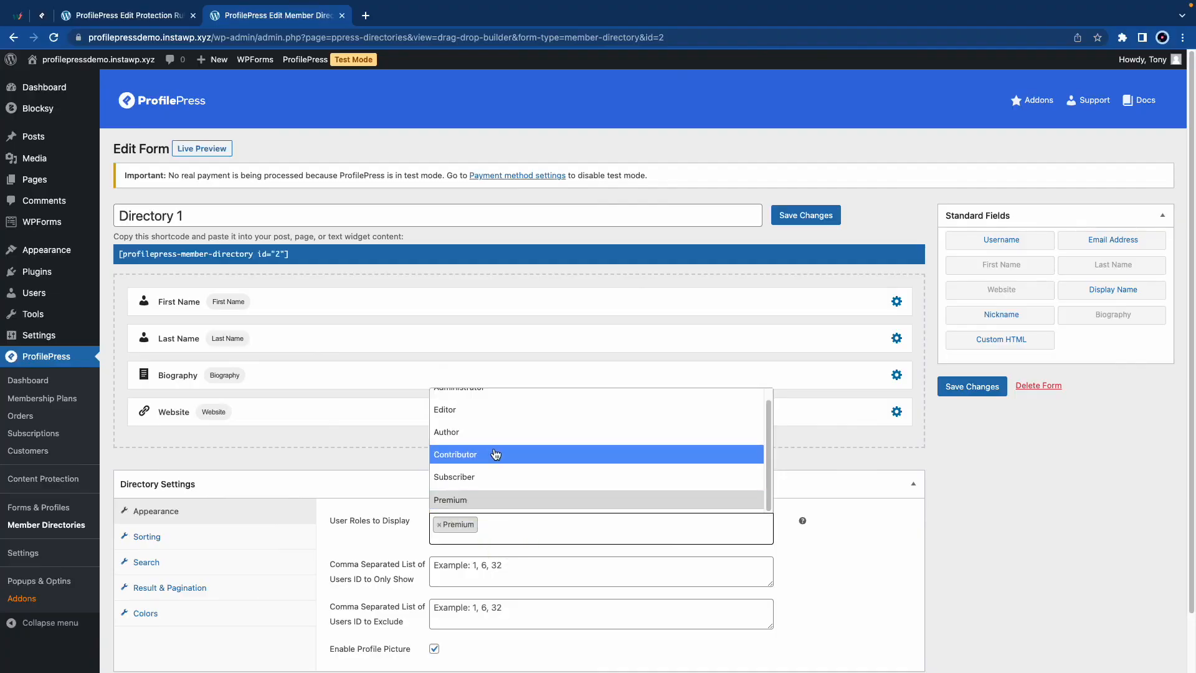
{"action": "scroll", "coordinate": [494, 459], "scroll_direction": "down", "scroll_amount": 2}
{"action": "left_click", "coordinate": [489, 416]}
{"action": "scroll", "coordinate": [558, 480], "scroll_direction": "up", "scroll_amount": 2}
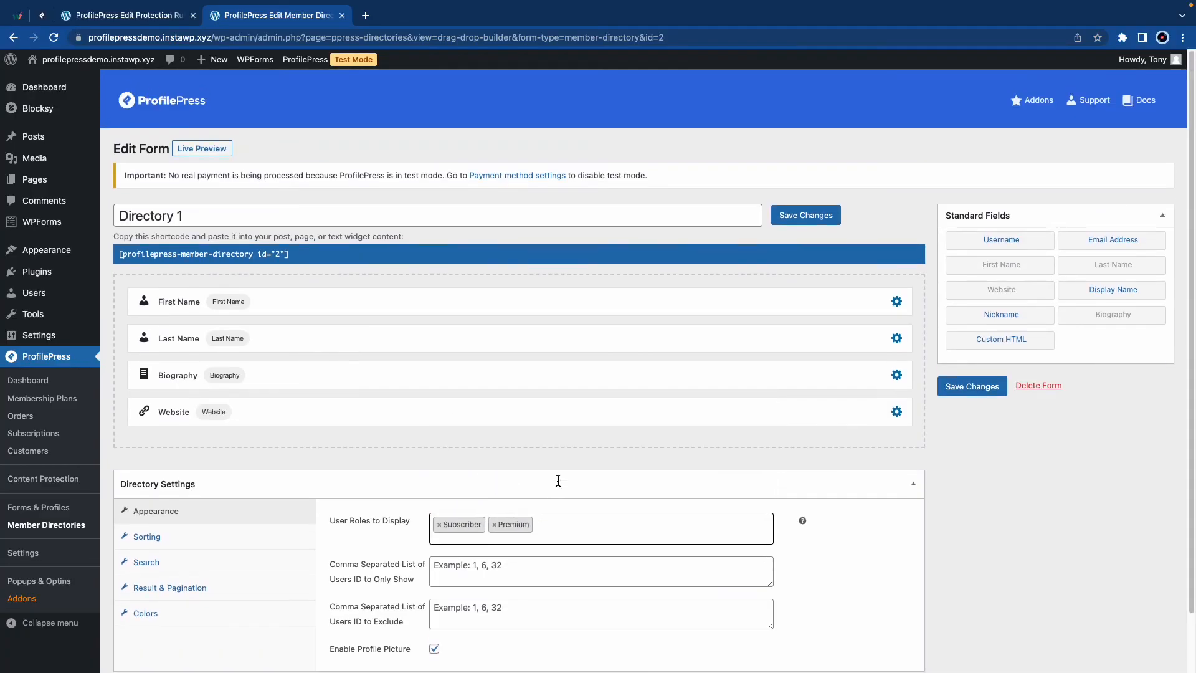
Review the sorting, search, and result and pagination settings of Directory 1.
{"action": "scroll", "coordinate": [560, 495], "scroll_direction": "down", "scroll_amount": 2}
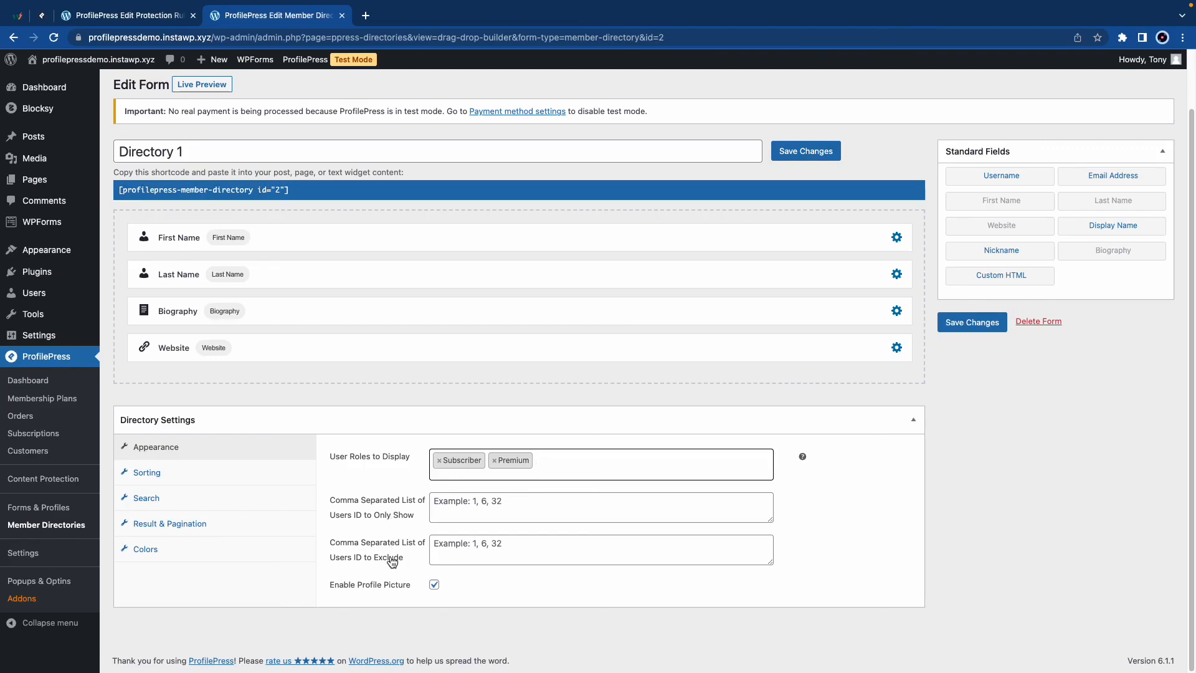
{"action": "left_click", "coordinate": [189, 474]}
{"action": "left_click", "coordinate": [219, 541]}
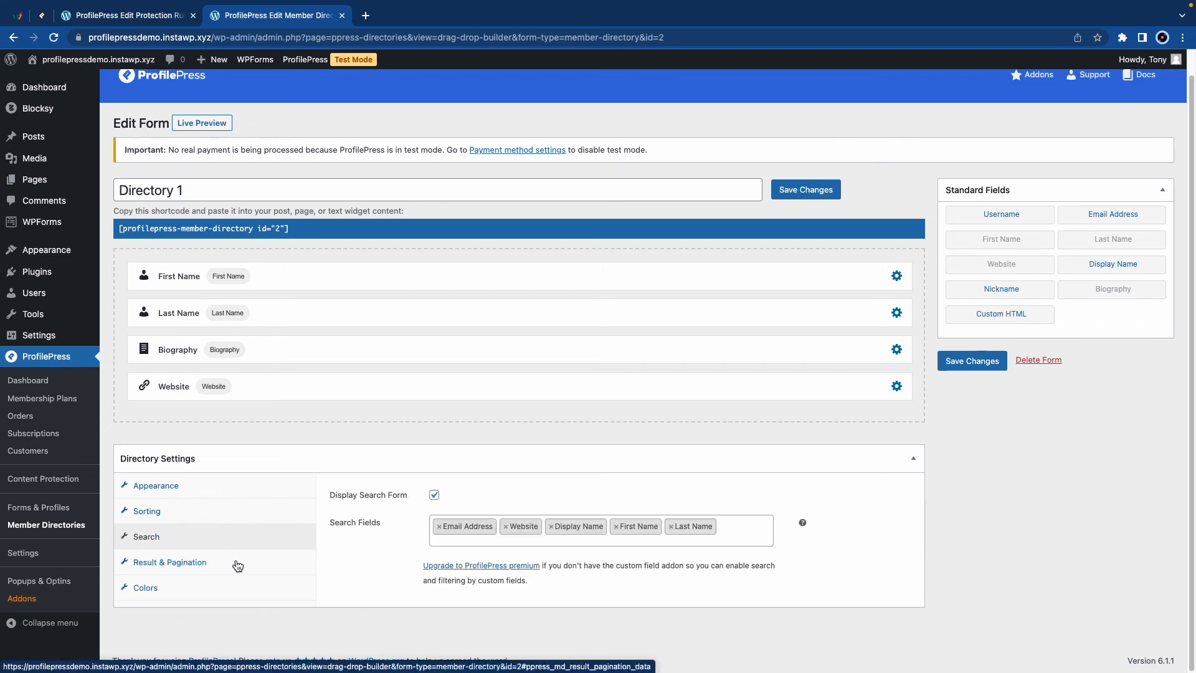
{"action": "left_click", "coordinate": [237, 566]}
{"action": "scroll", "coordinate": [237, 548], "scroll_direction": "down", "scroll_amount": 2}
Set the directory's Pagination Active Link Background color to green #00aa05.
{"action": "left_click", "coordinate": [236, 533]}
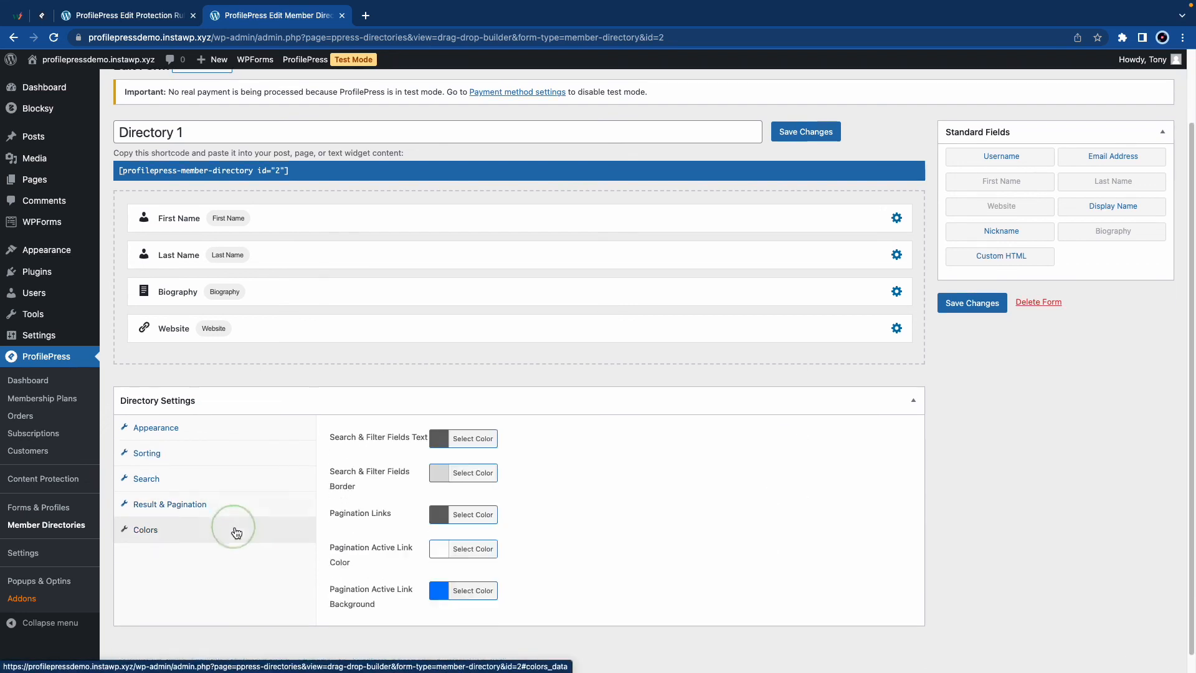
{"action": "left_click", "coordinate": [448, 588]}
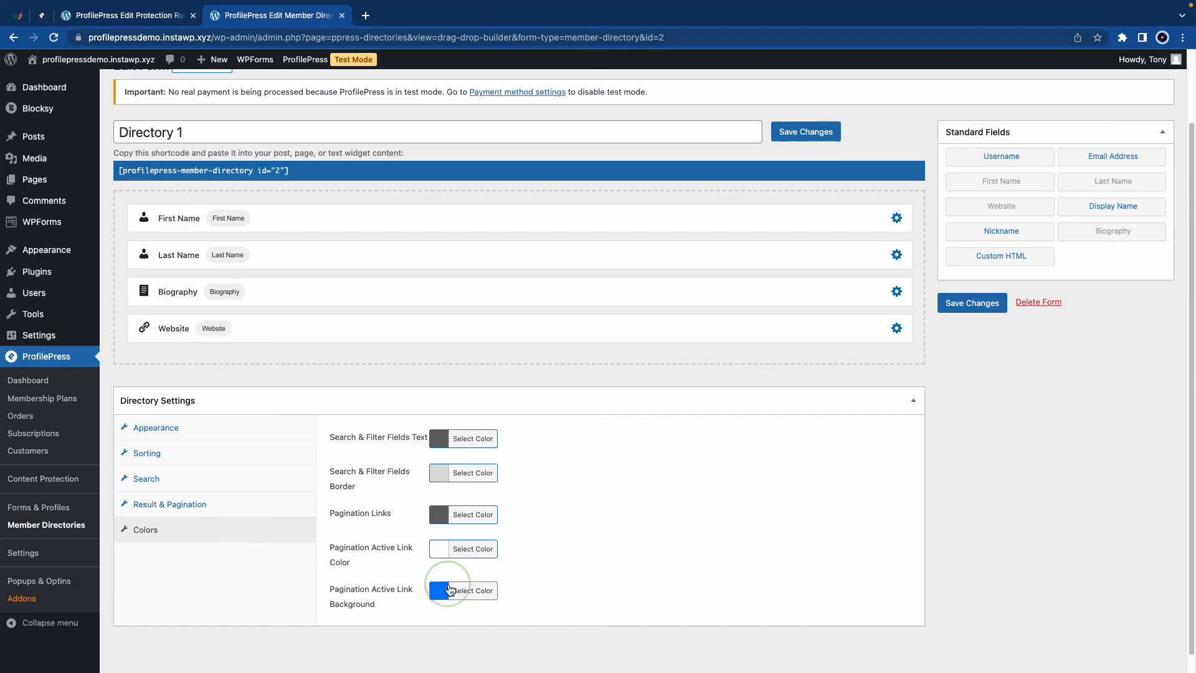
{"action": "scroll", "coordinate": [473, 561], "scroll_direction": "down", "scroll_amount": 2}
{"action": "left_click", "coordinate": [476, 577]}
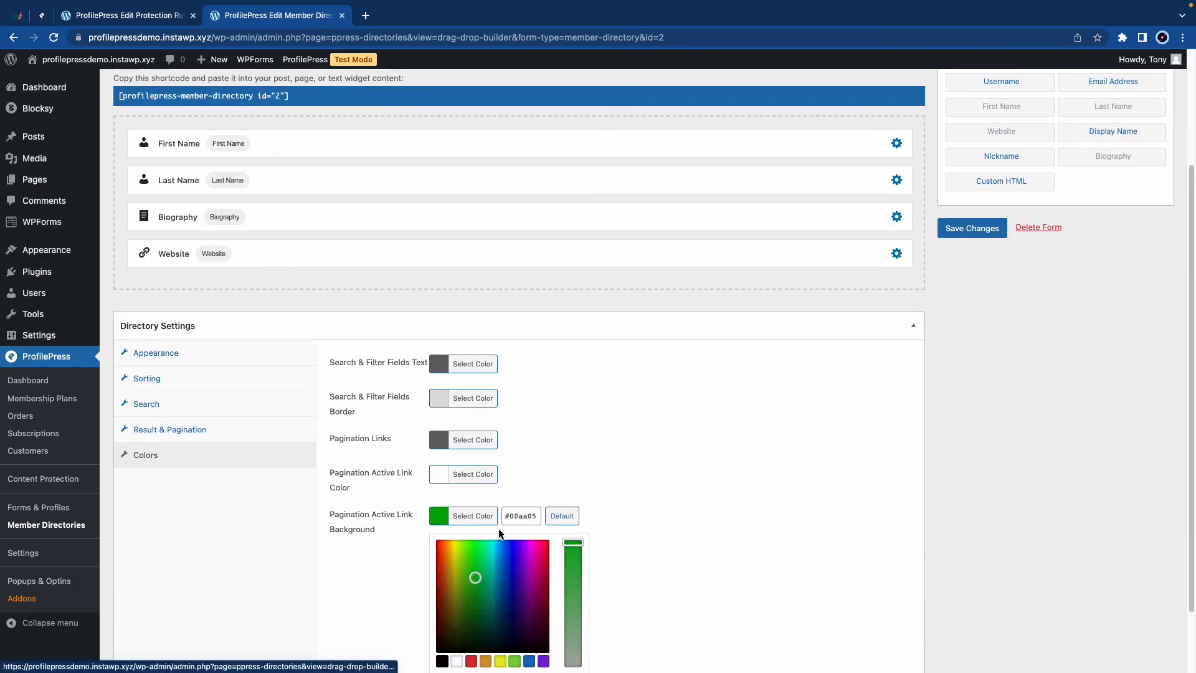
Save the changes to Directory 1 and copy its member directory shortcode.
{"action": "left_click", "coordinate": [545, 487]}
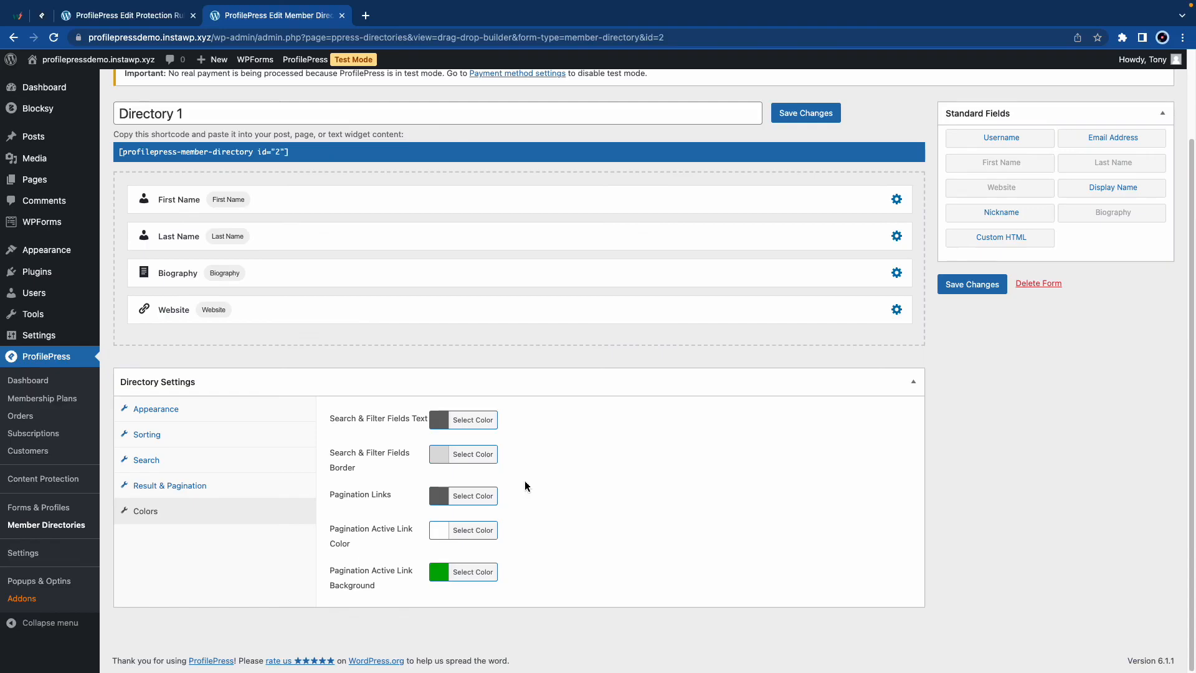
{"action": "scroll", "coordinate": [540, 483], "scroll_direction": "up", "scroll_amount": 3}
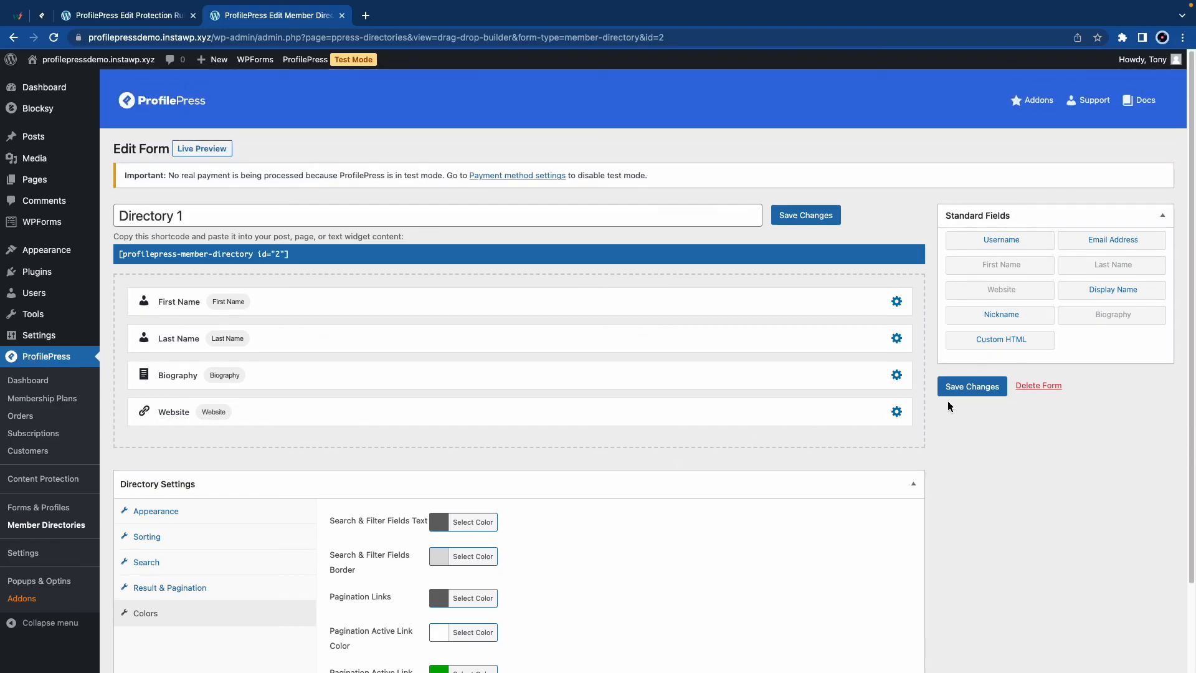
{"action": "left_click", "coordinate": [973, 387]}
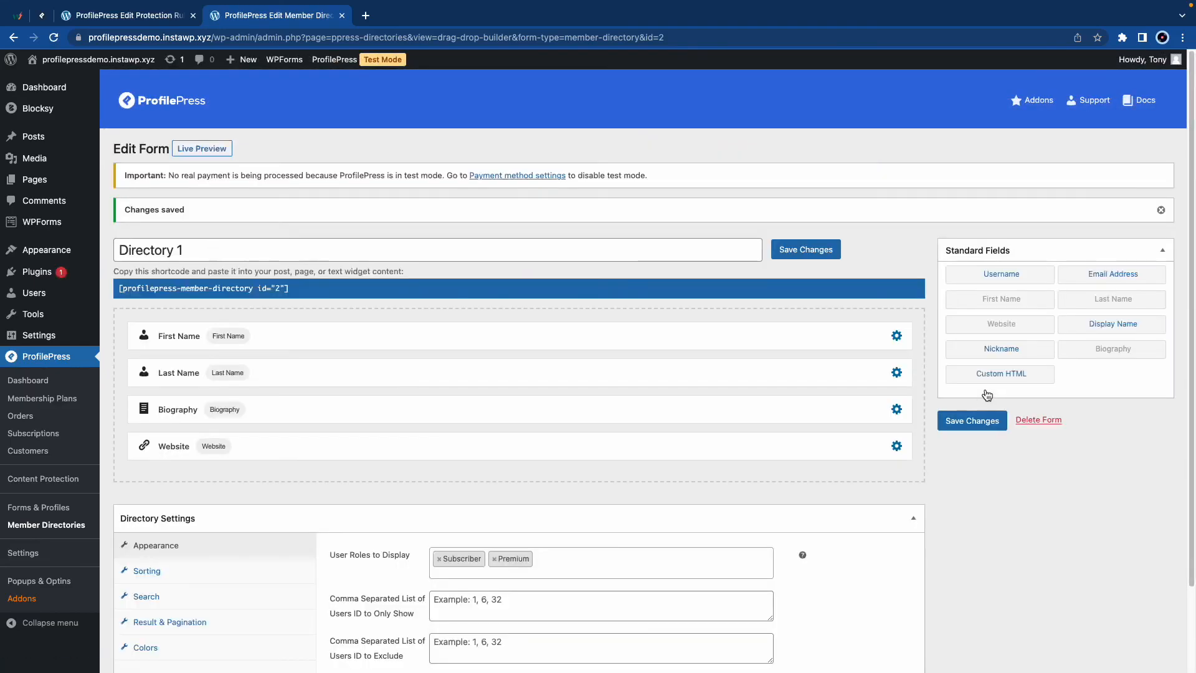
{"action": "left_click", "coordinate": [296, 288]}
{"action": "right_click", "coordinate": [248, 287]}
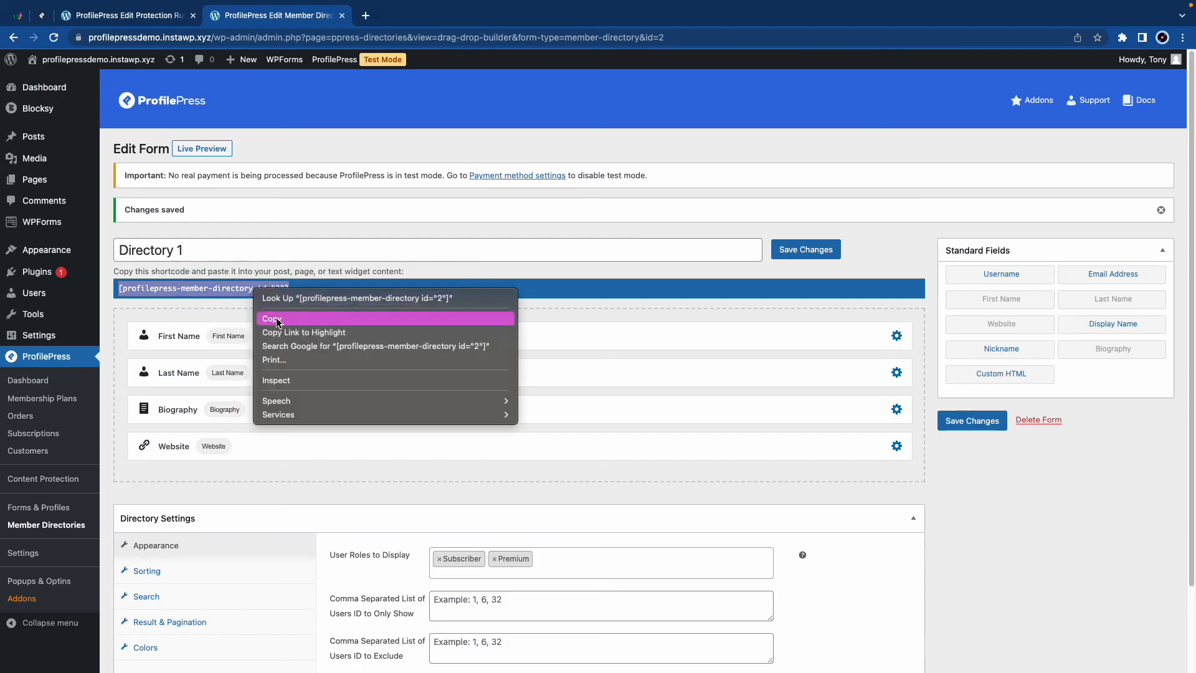
{"action": "left_click", "coordinate": [280, 315]}
Create a new page in a separate browser tab, titled "Member Directory", with the shortcode [profilepress-member-directory id="2"] as its content.
{"action": "mouse_move", "coordinate": [243, 60]}
{"action": "right_click", "coordinate": [232, 100]}
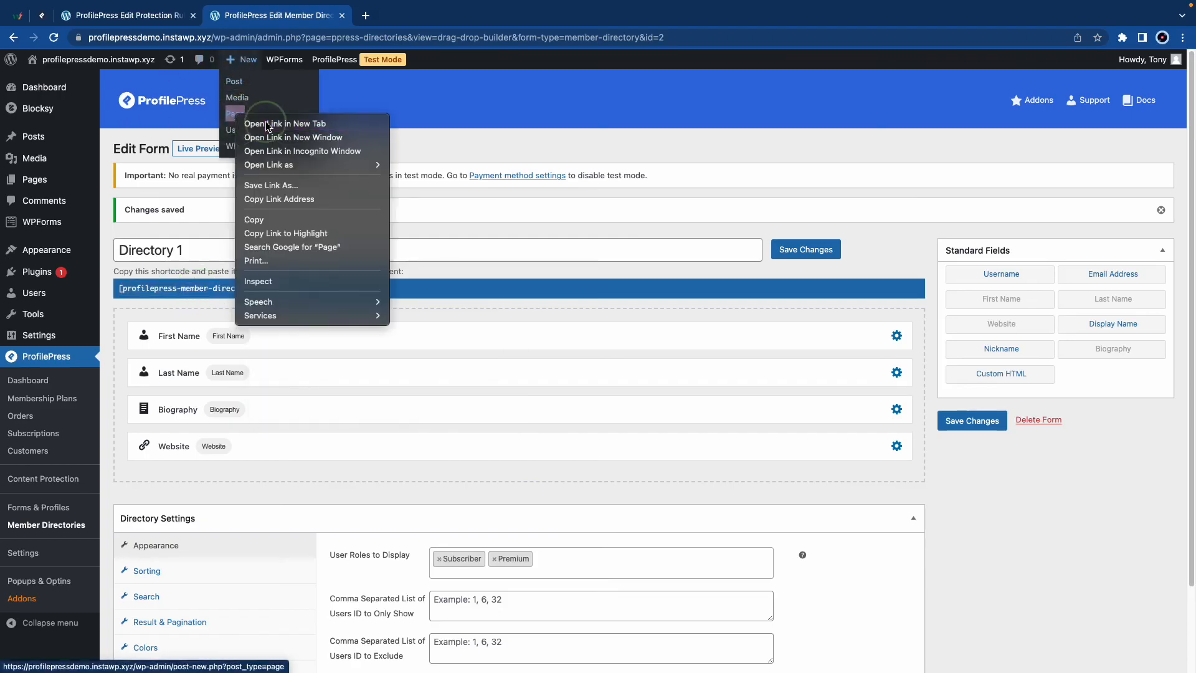
{"action": "left_click", "coordinate": [265, 121]}
{"action": "left_click", "coordinate": [405, 19]}
{"action": "left_click", "coordinate": [251, 142]}
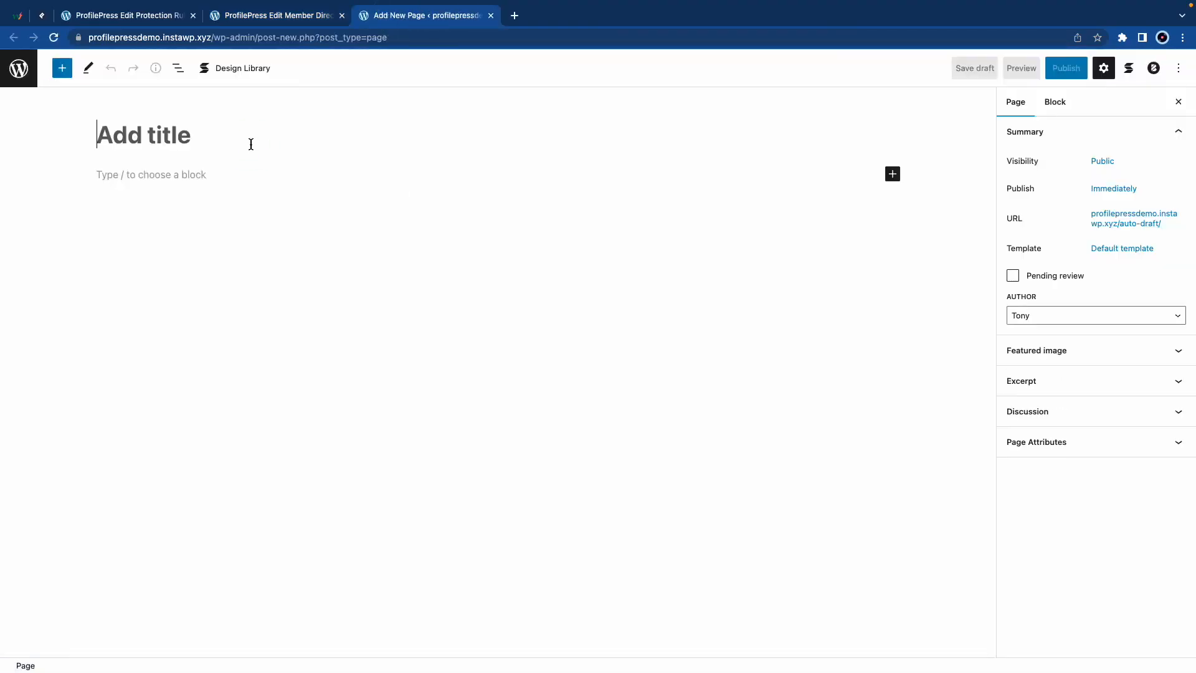
{"action": "type", "text": "Member Directory"}
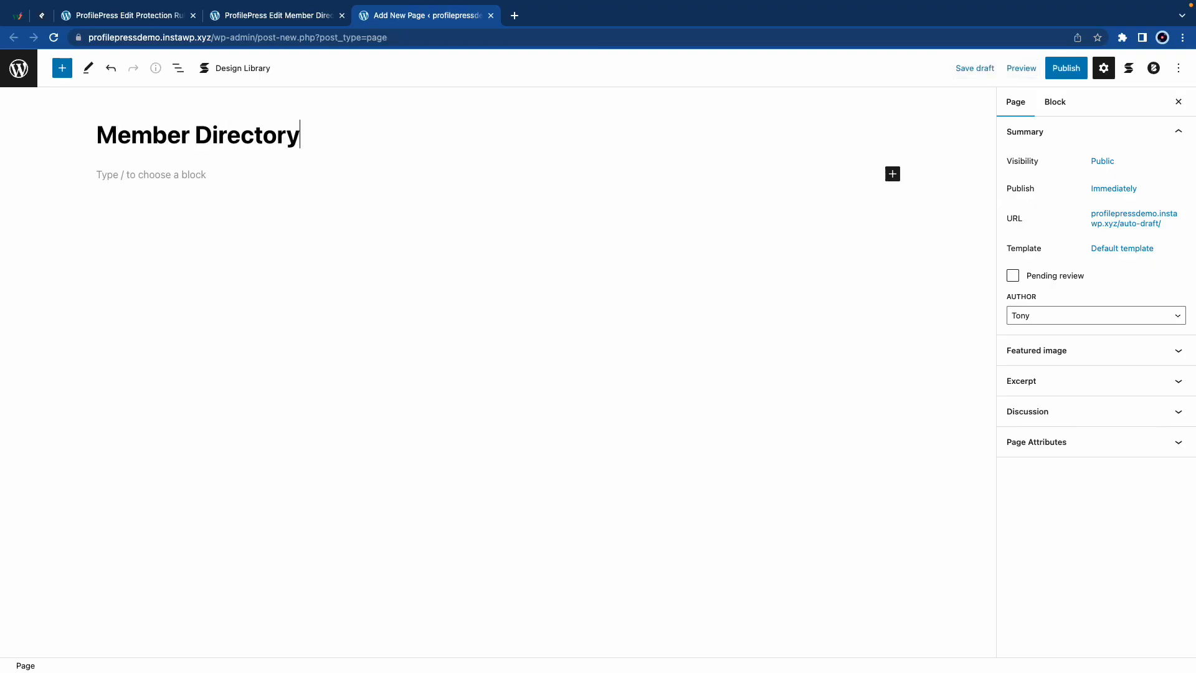
{"action": "left_click", "coordinate": [185, 174]}
{"action": "key", "text": "super+v"}
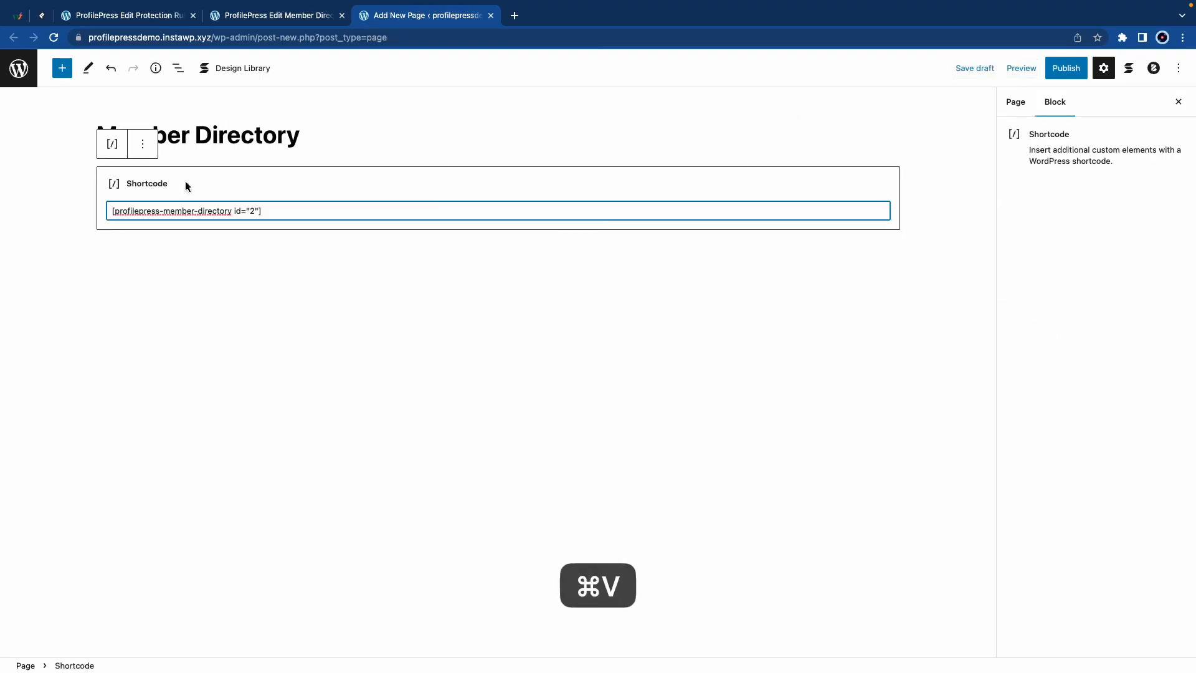
Publish the Member Directory page and open the live page in an incognito window.
{"action": "left_click", "coordinate": [1058, 73]}
{"action": "left_click", "coordinate": [1059, 73]}
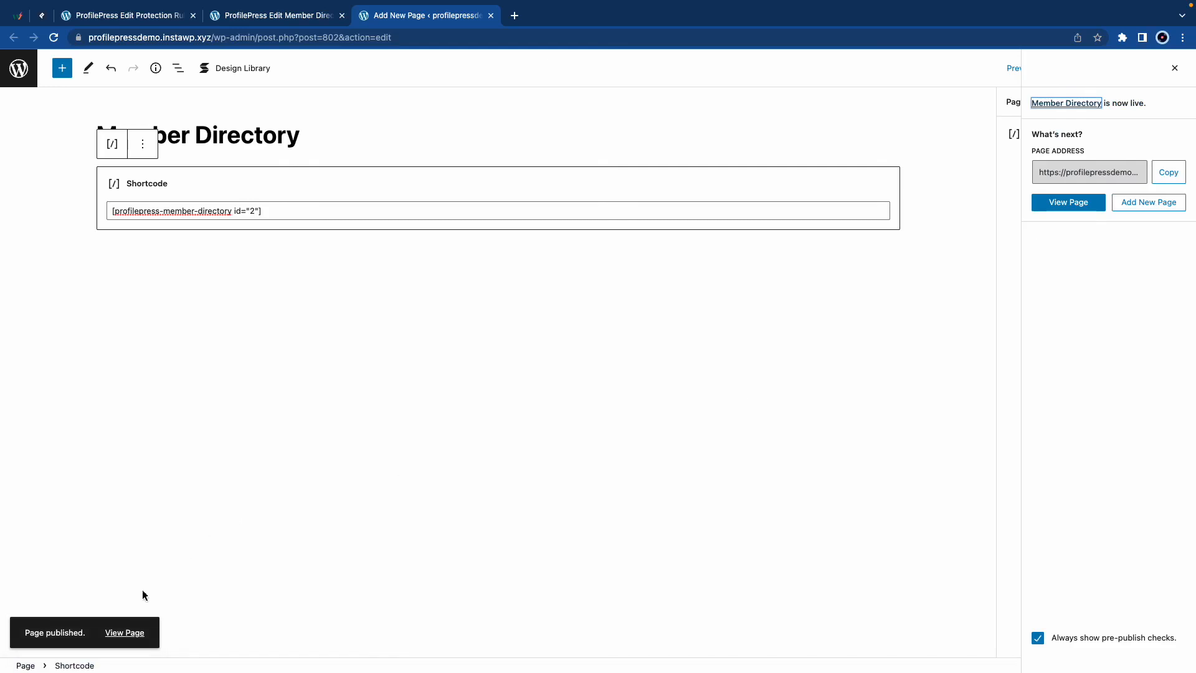
{"action": "right_click", "coordinate": [130, 633]}
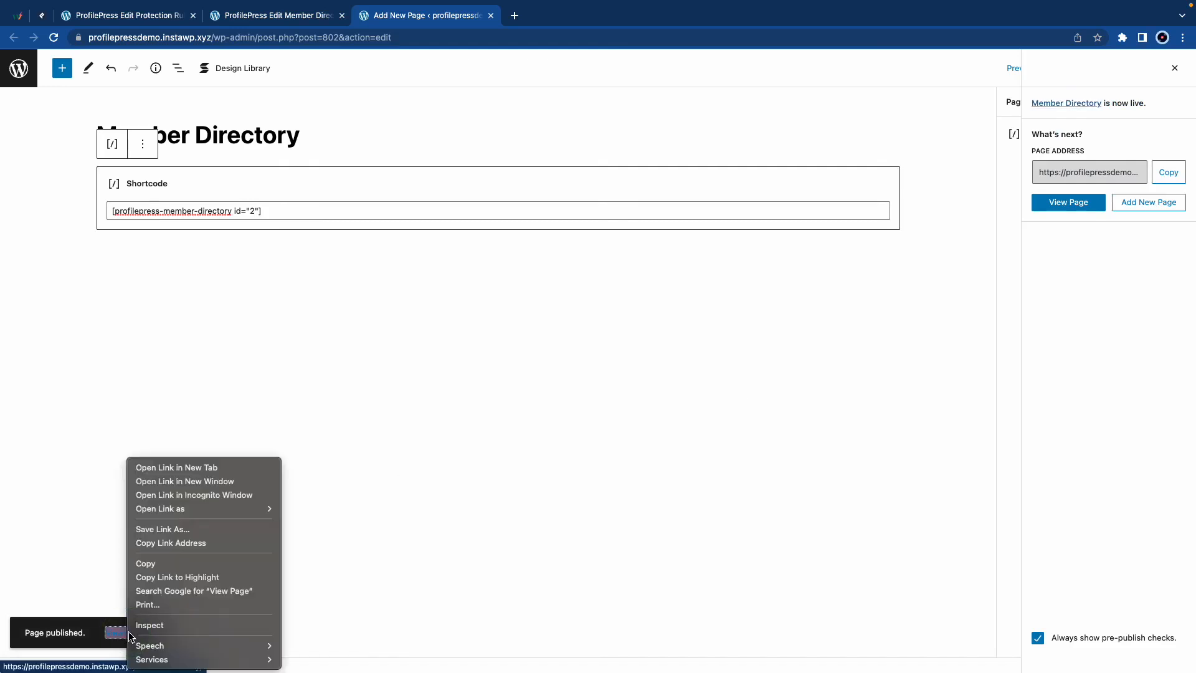
{"action": "left_click", "coordinate": [186, 494]}
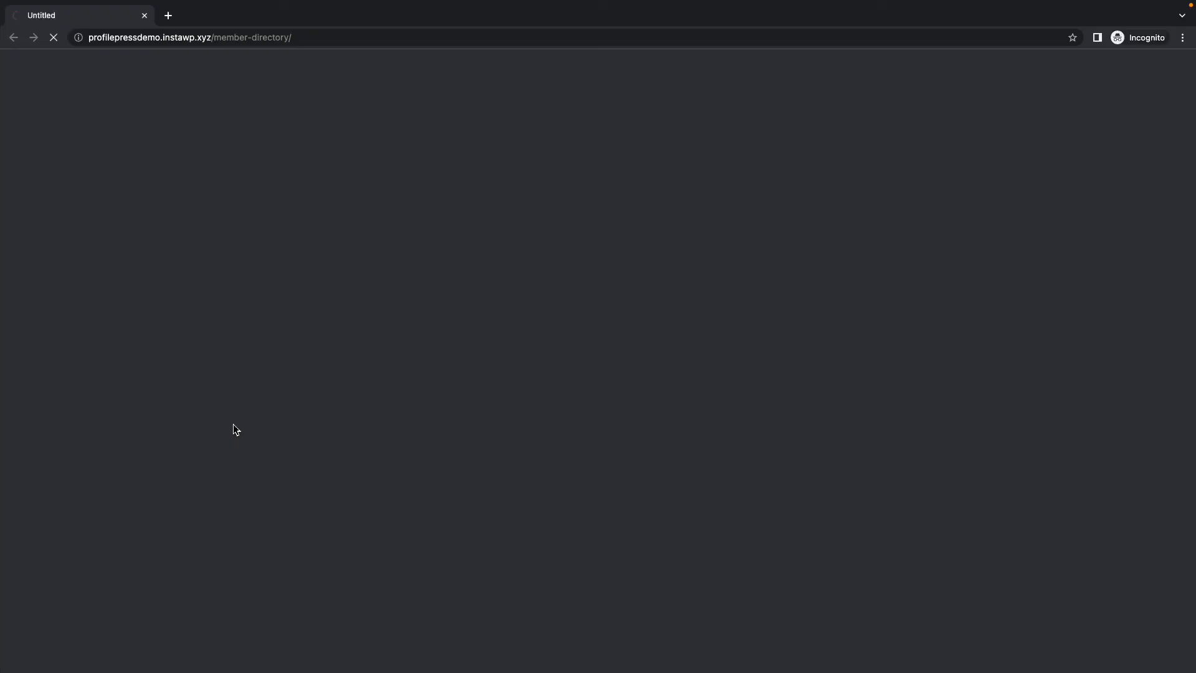